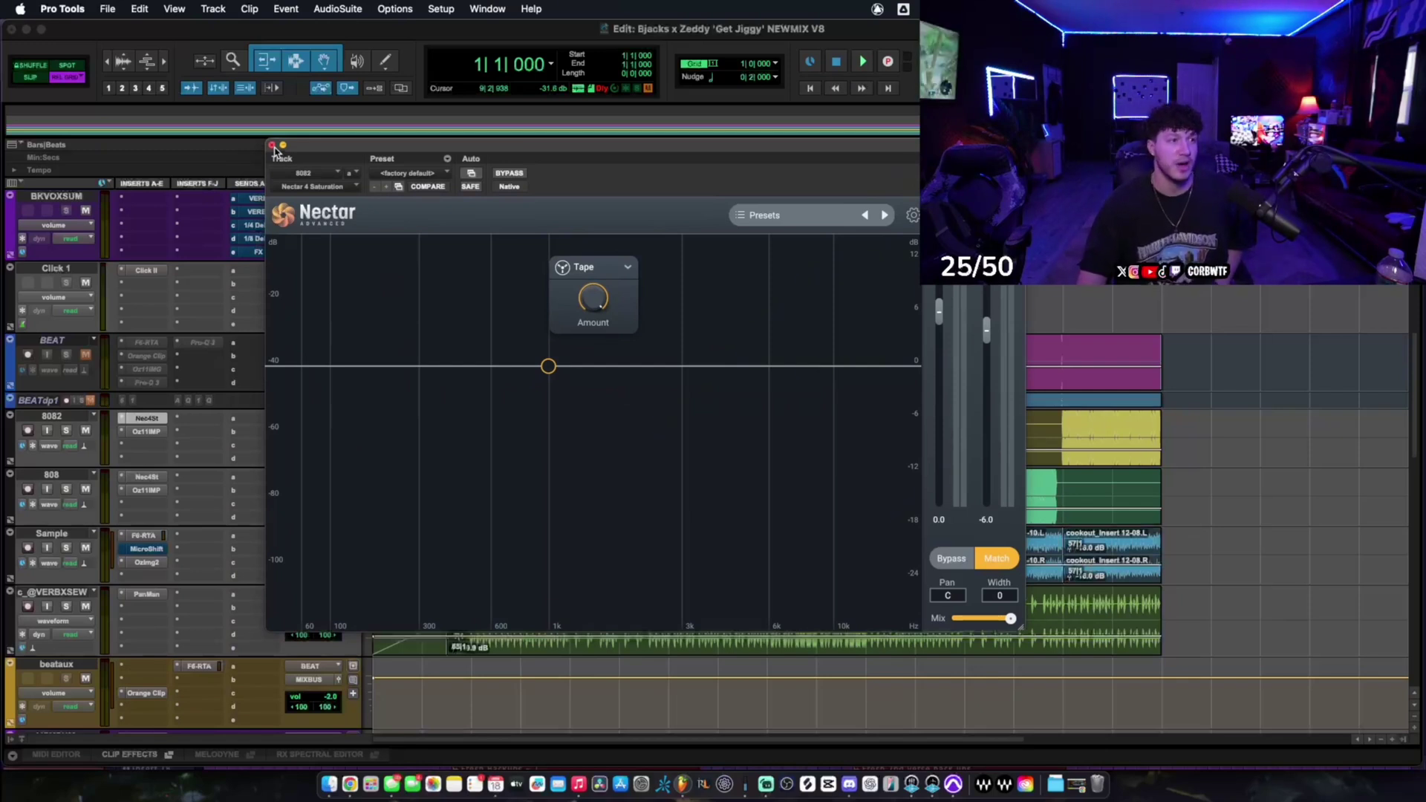
- Solo the 8082 track and compare its Nectar 4 Saturation active and bypassed during playback from bar 25
left_click(272, 145)
key("space")
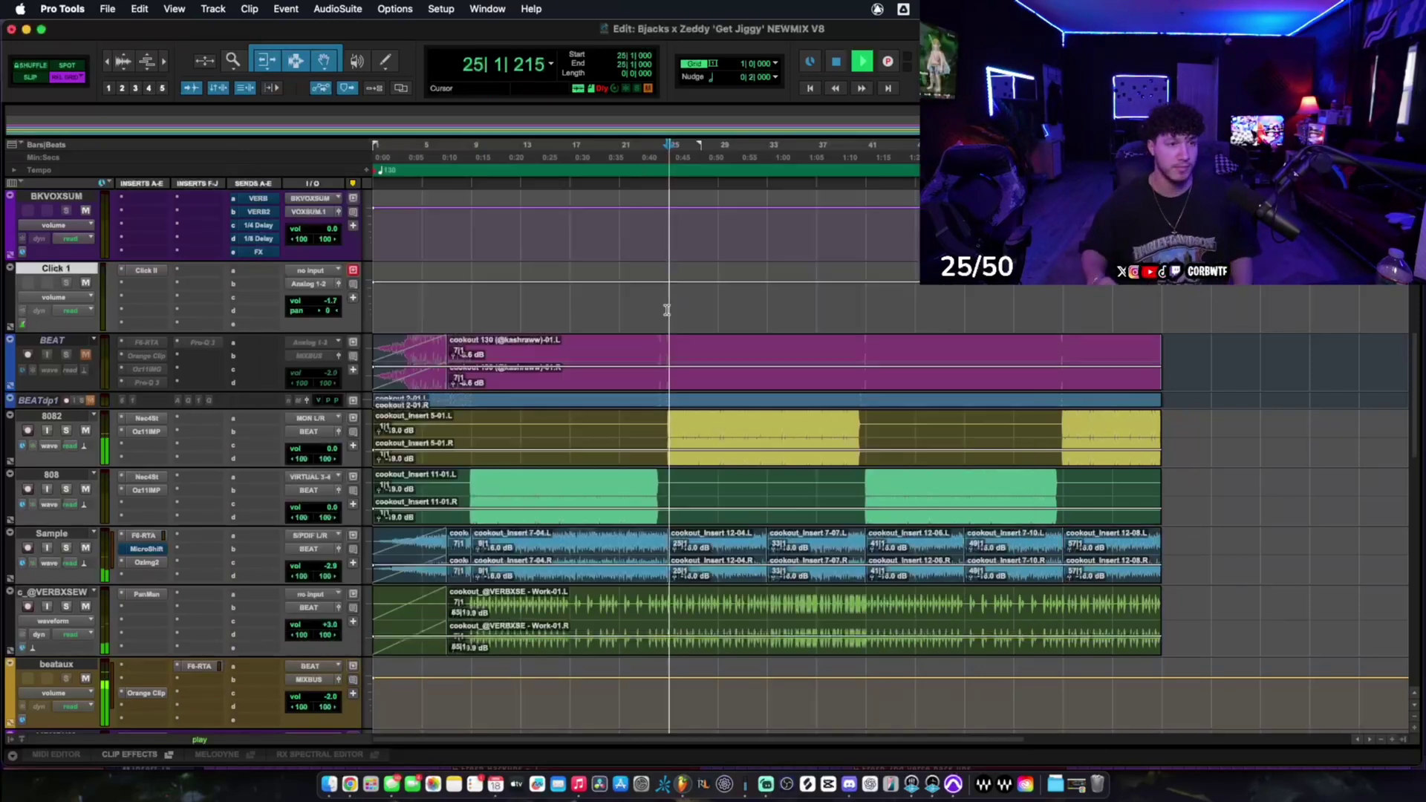
left_click(67, 431)
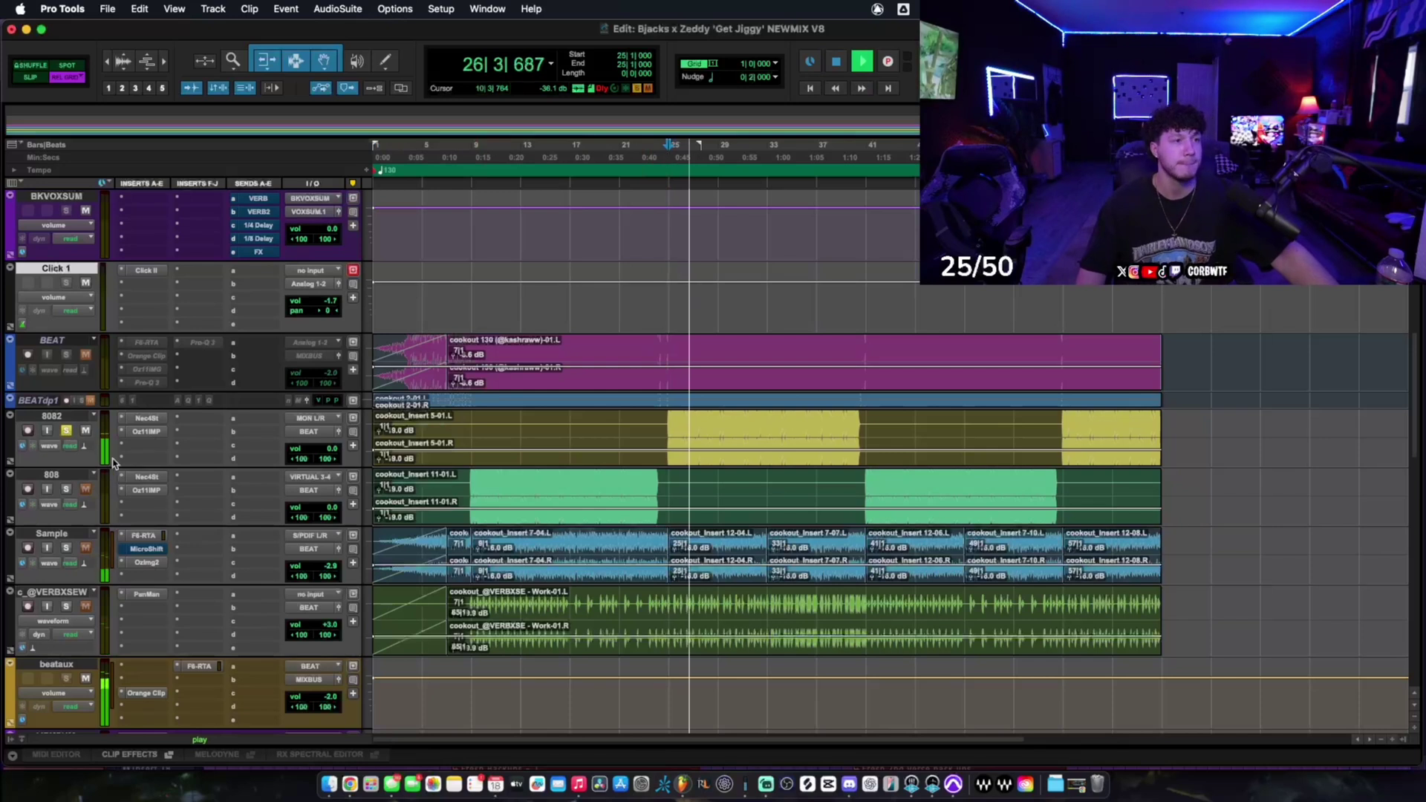
left_click(147, 420)
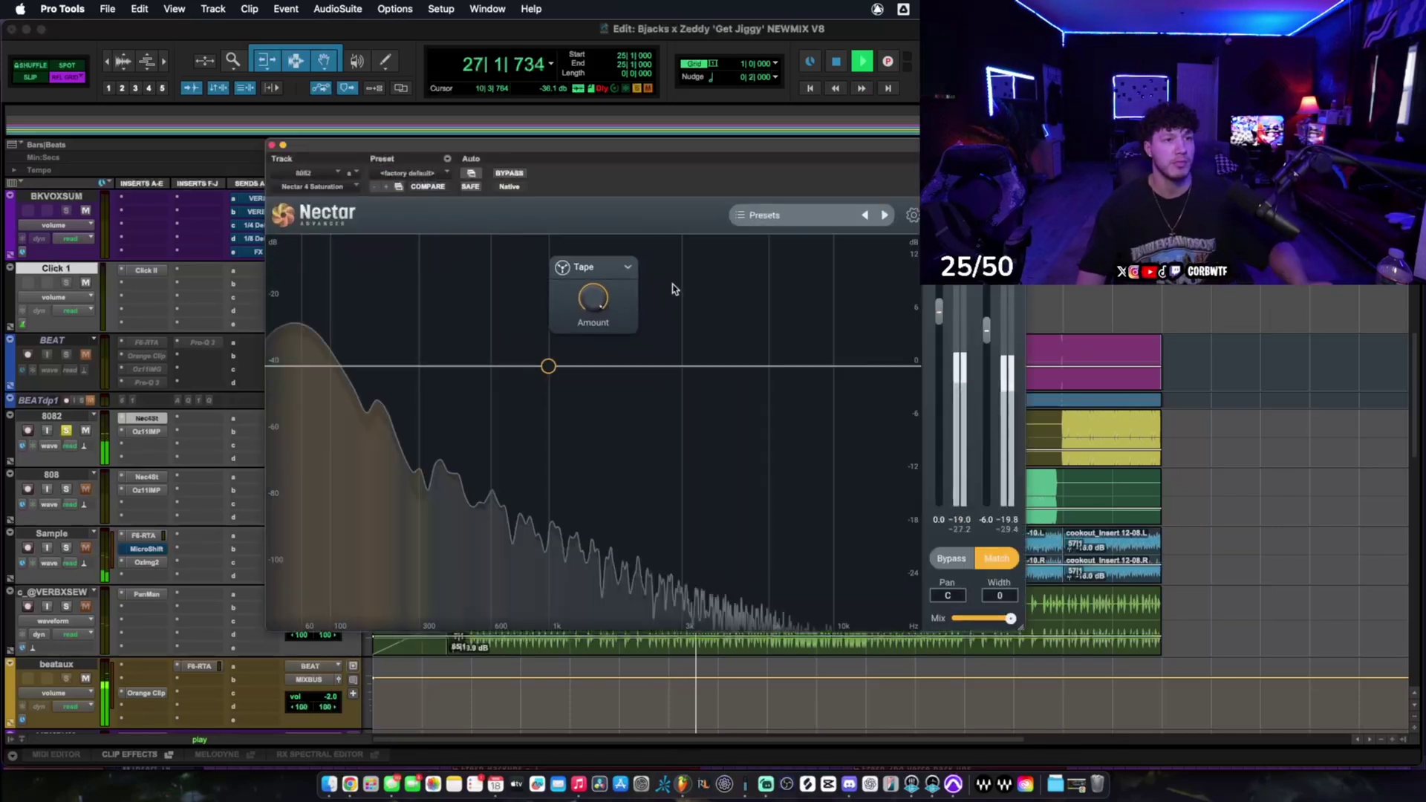
left_click(509, 174)
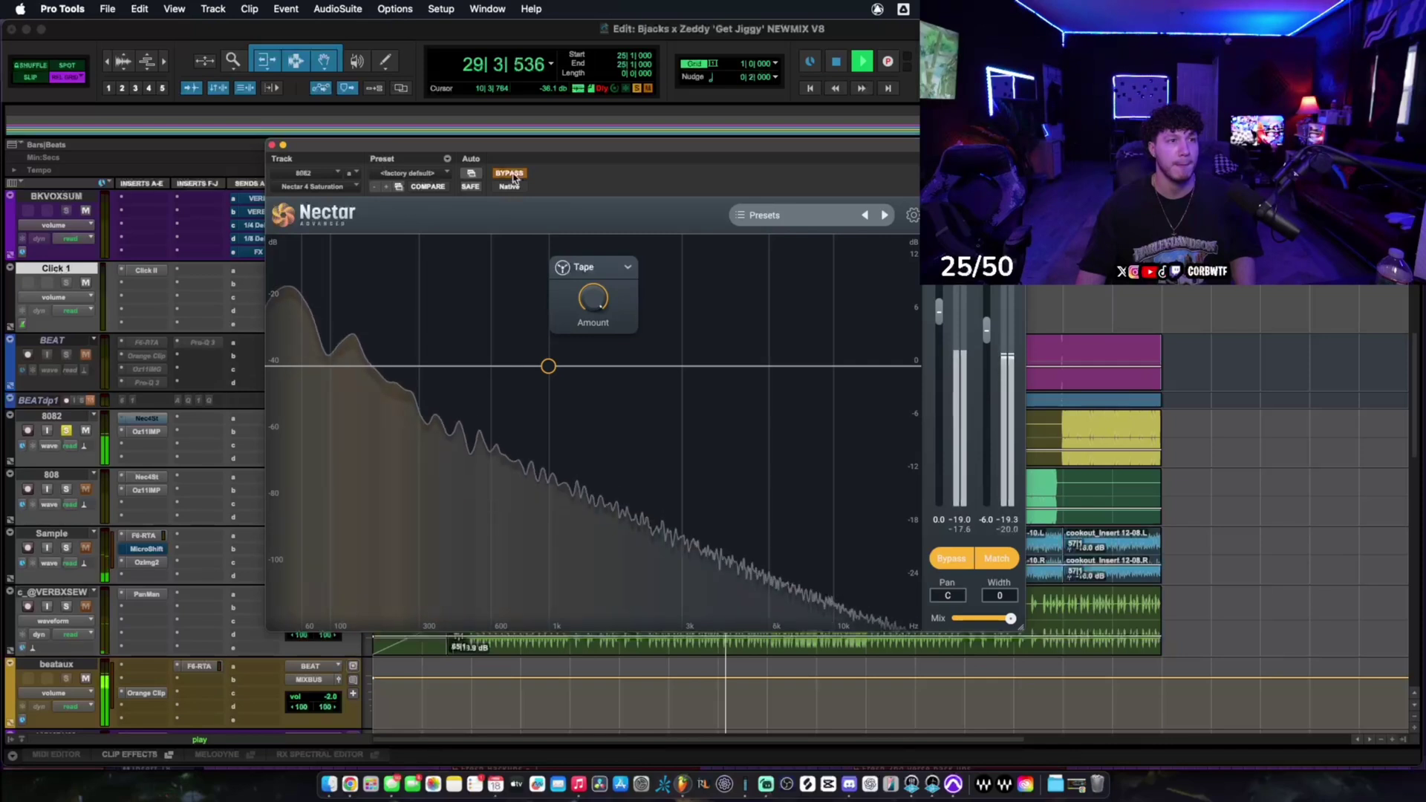
left_click(508, 173)
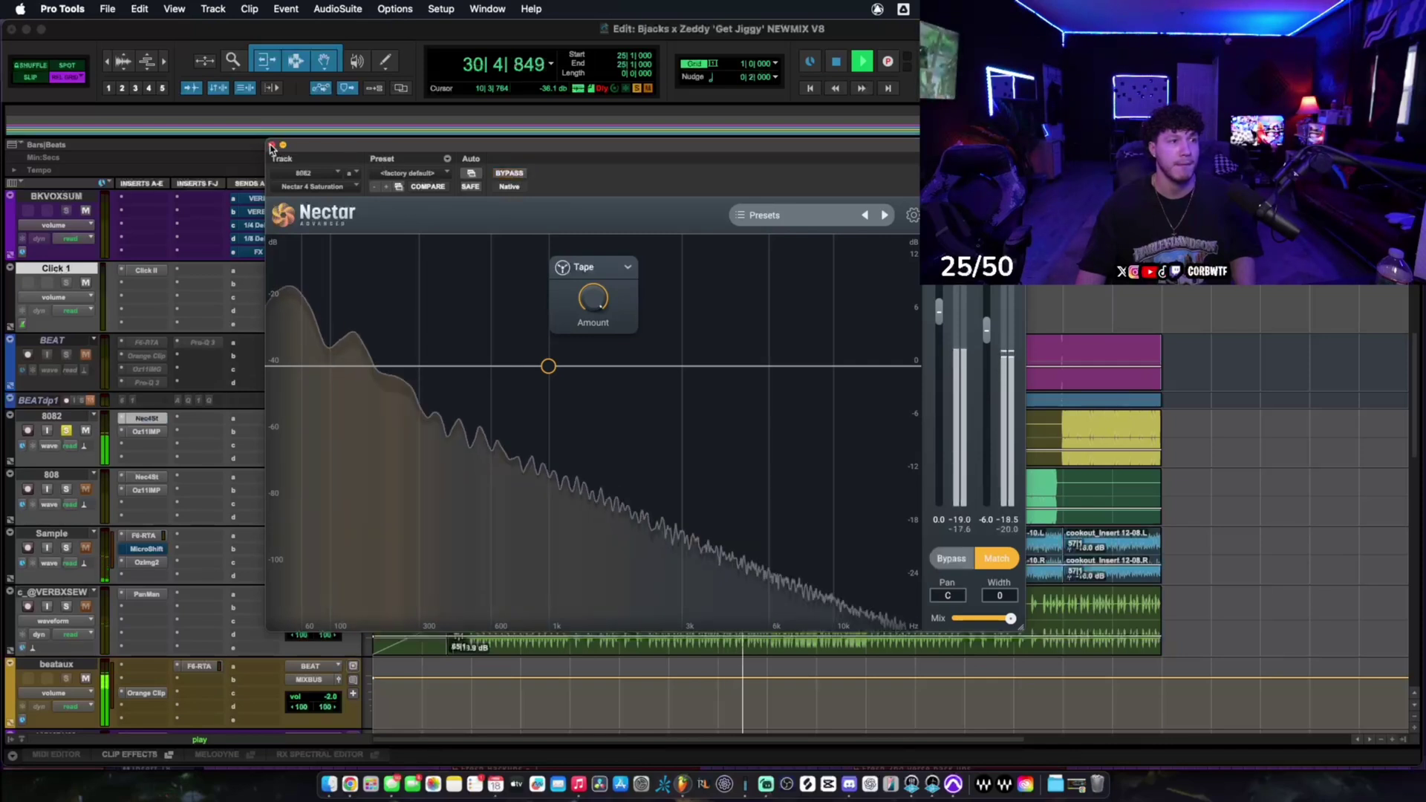
left_click(272, 144)
key("space")
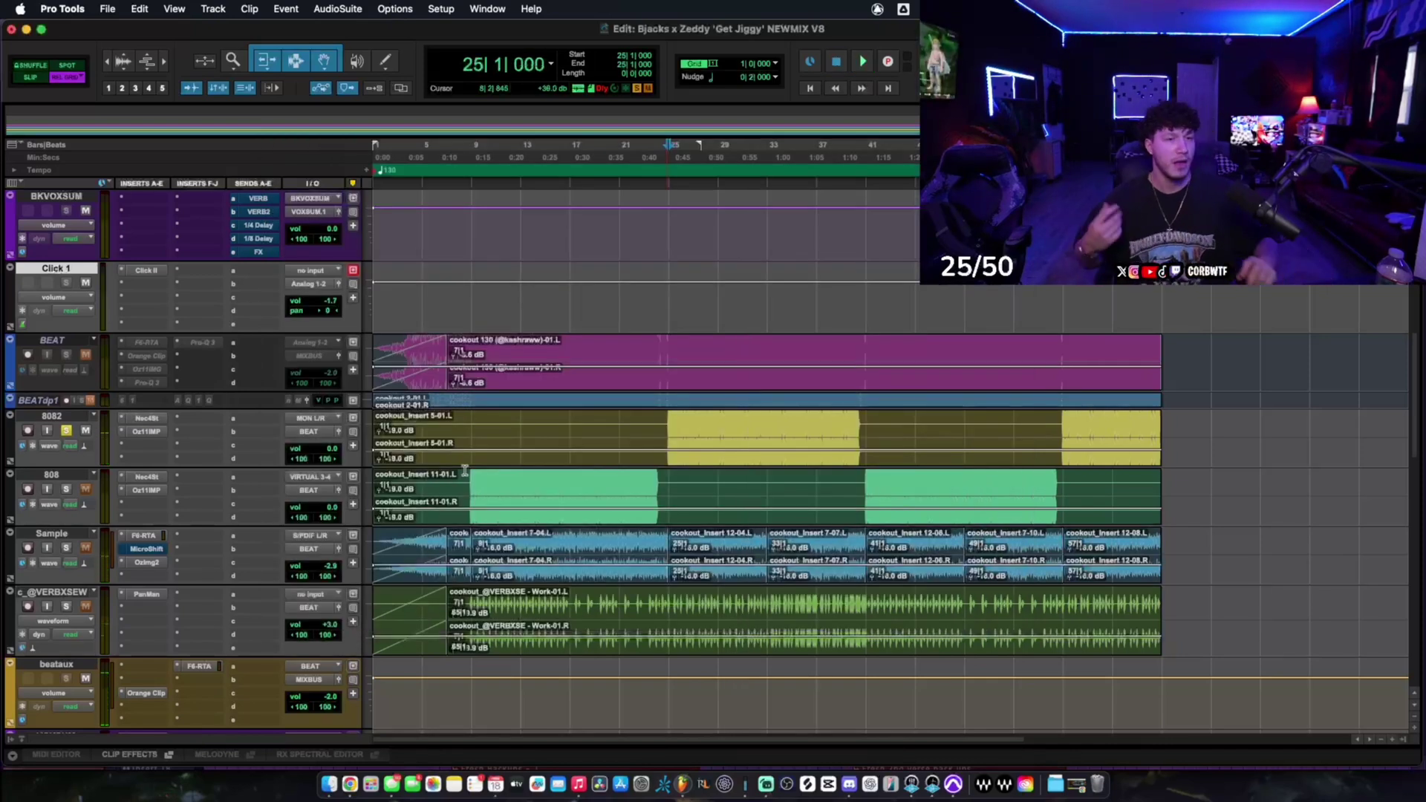
- Review the Ozone 11 Impact and Nectar 4 Saturation inserts on the 8082 track, then close the plug-in window
left_click(147, 431)
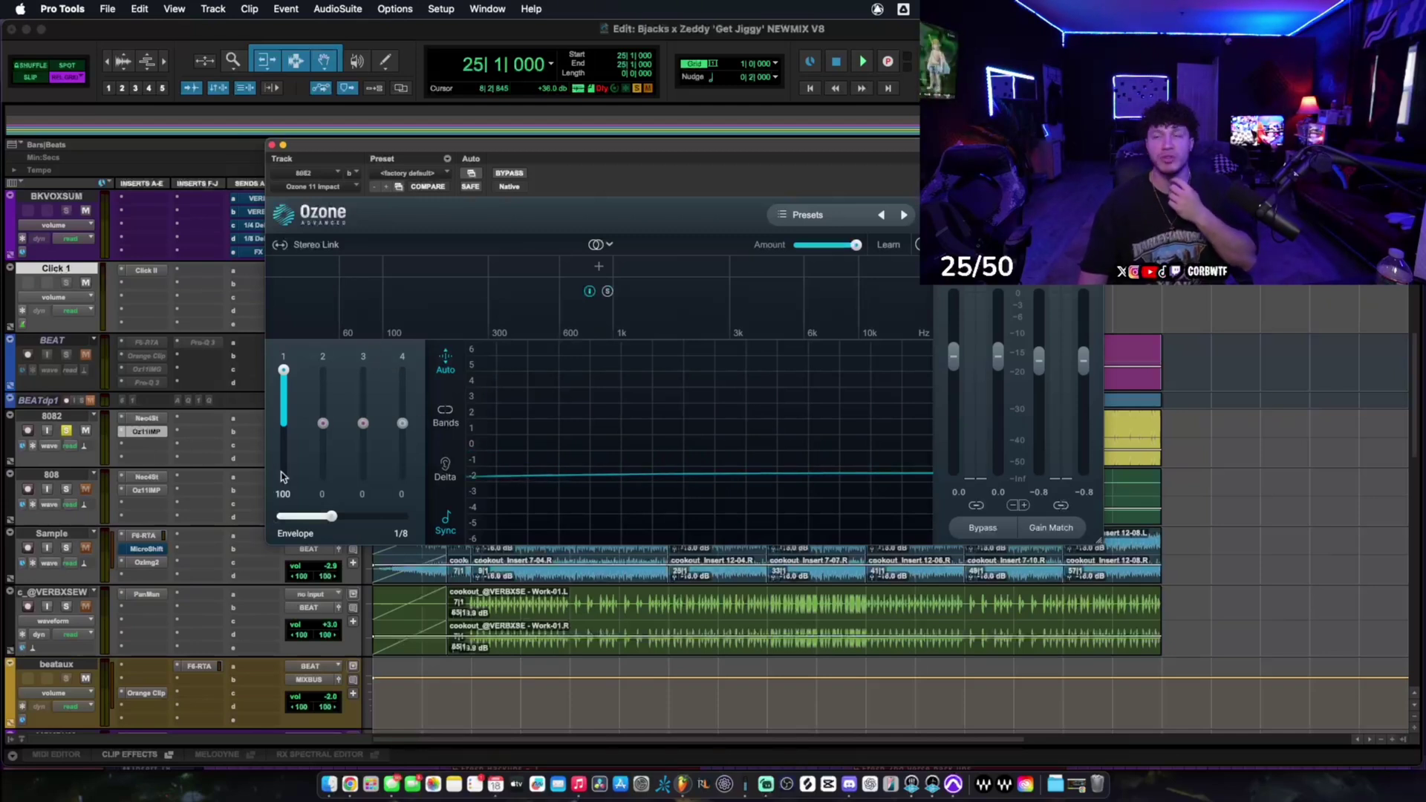
left_click(147, 419)
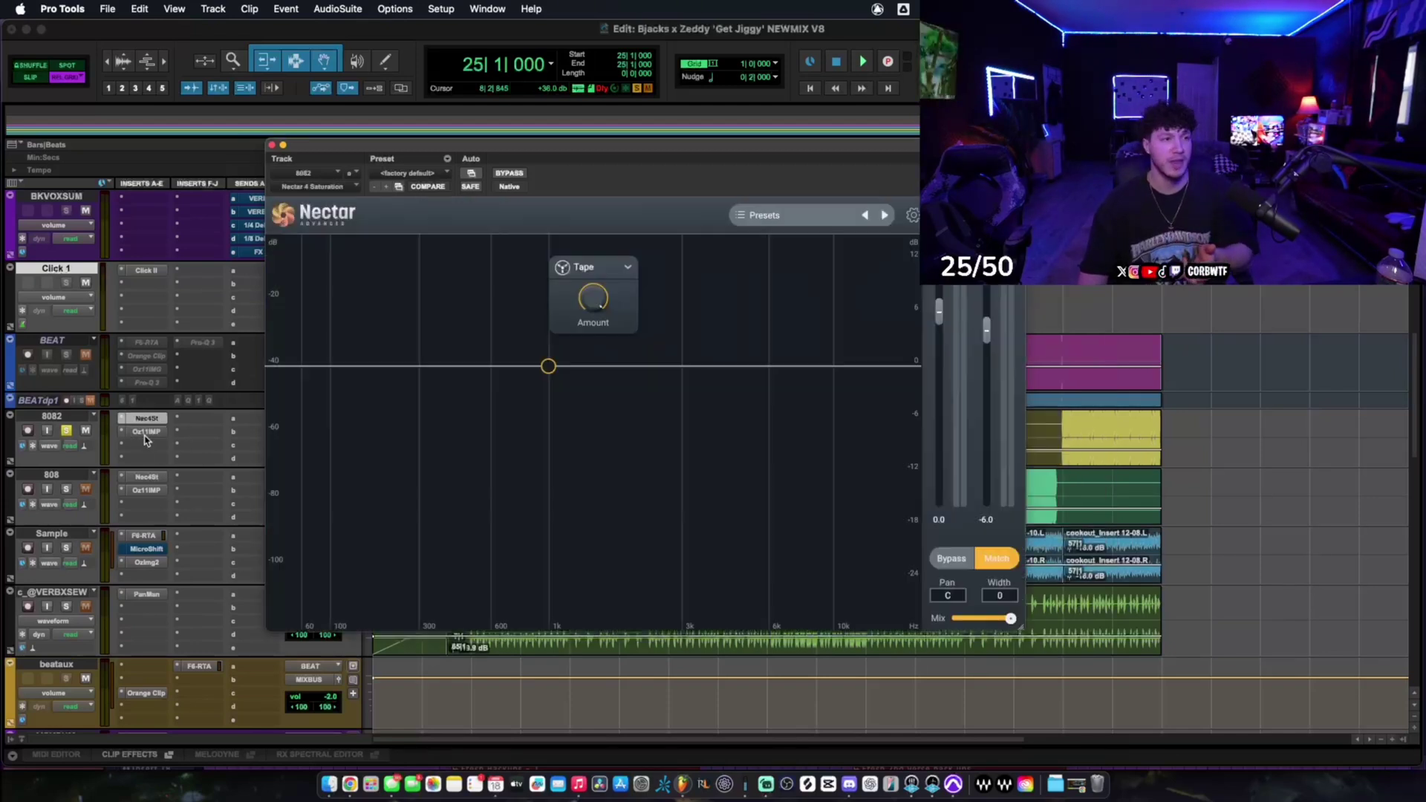
left_click(148, 420)
left_click(147, 420)
left_click(147, 420)
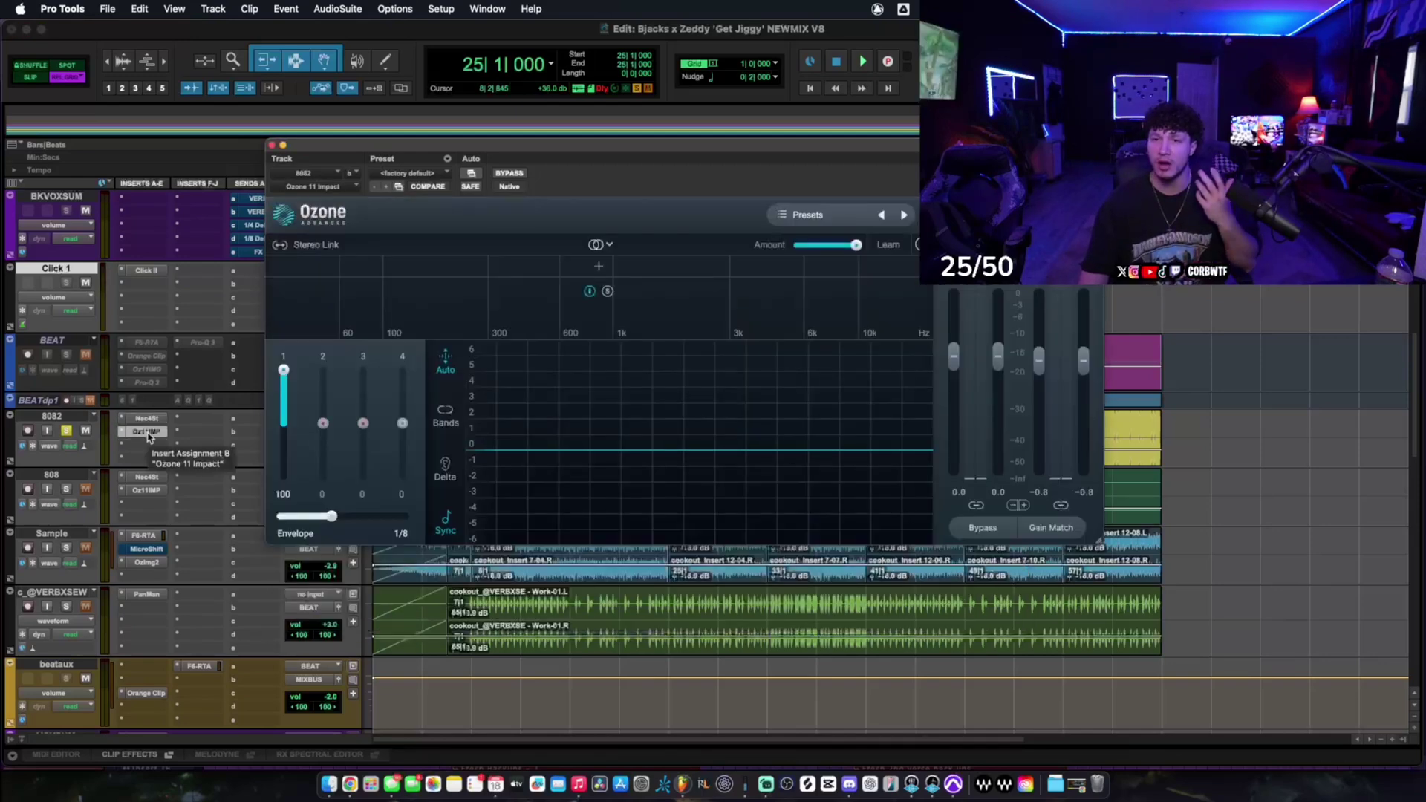
left_click(272, 145)
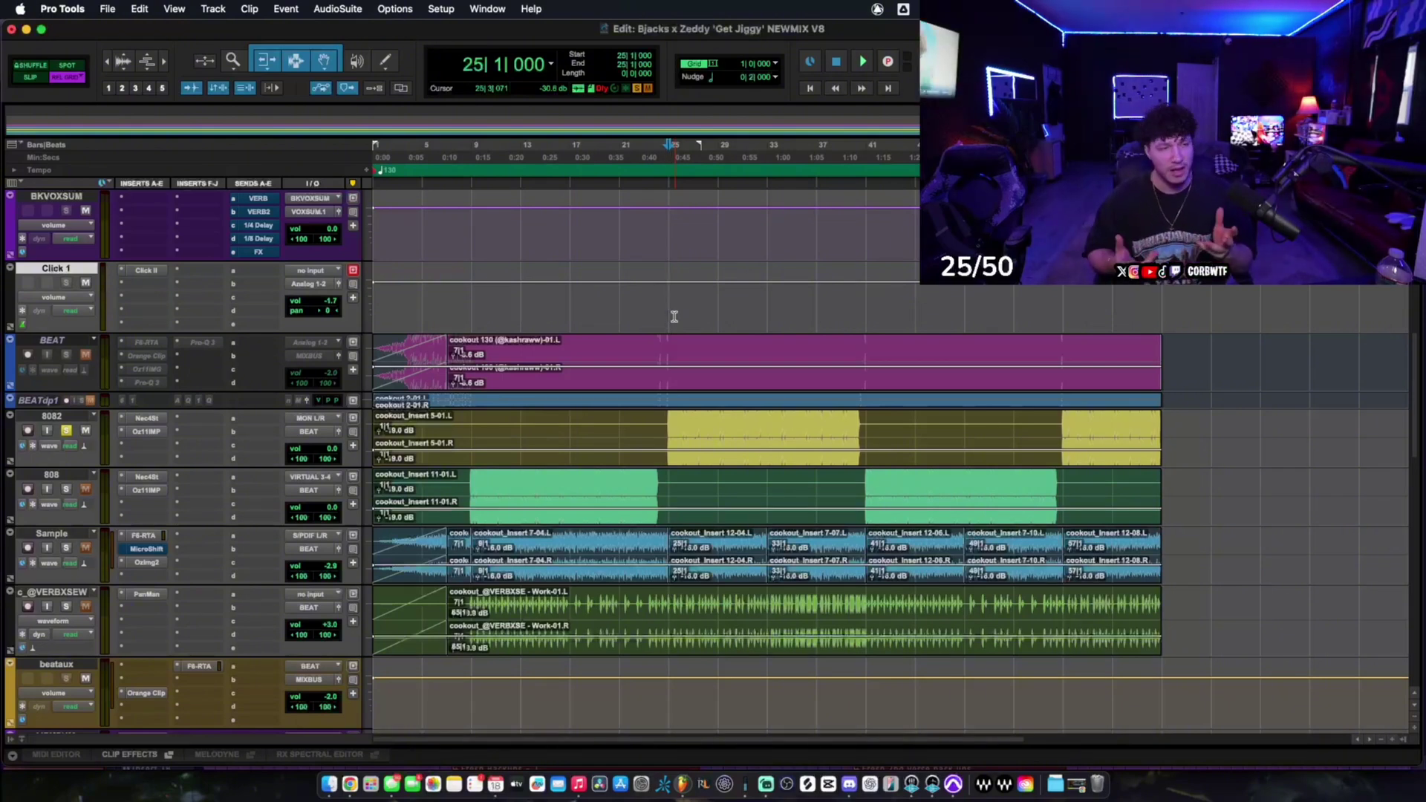
- Solo the Sample track and audition it from bar 11
left_click(143, 392)
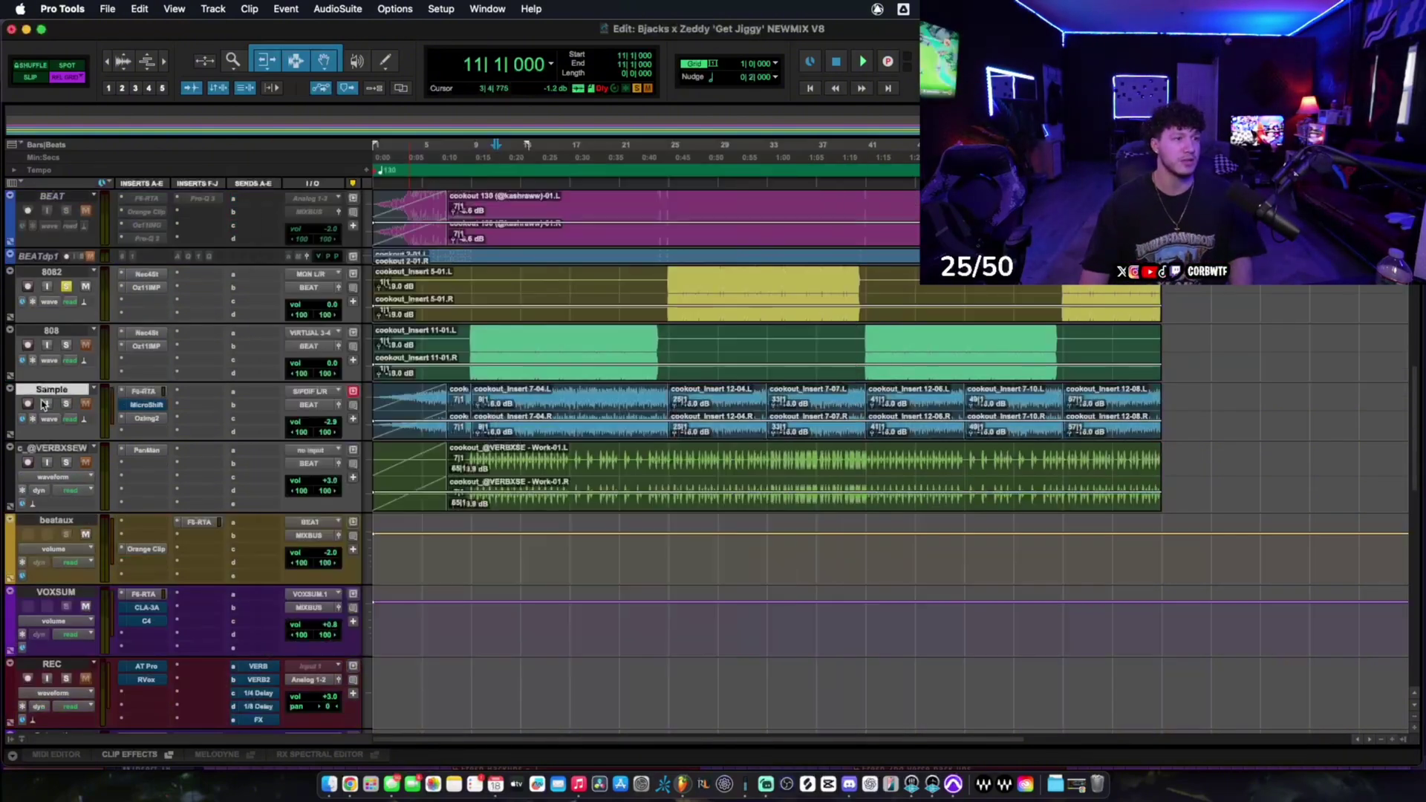
left_click(65, 404)
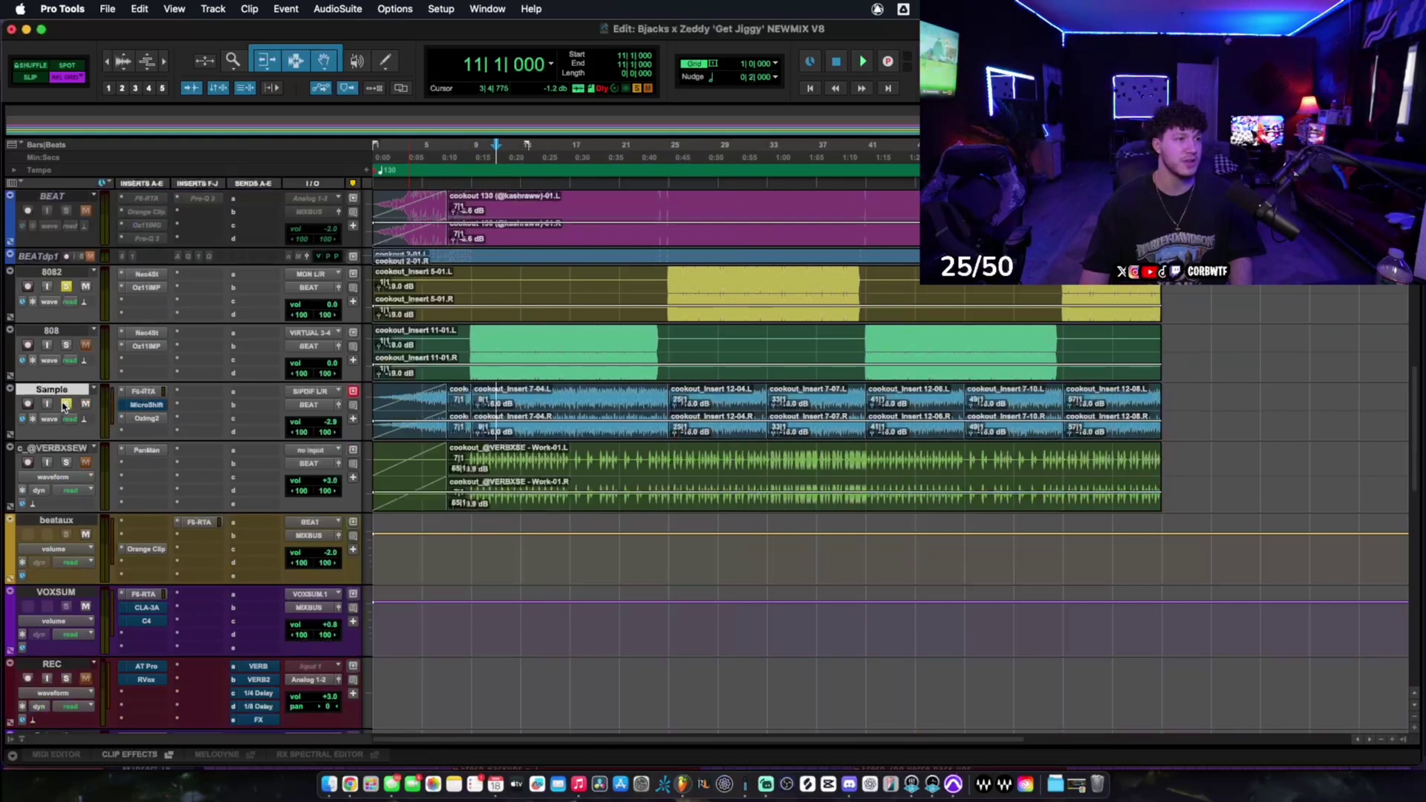
key("space")
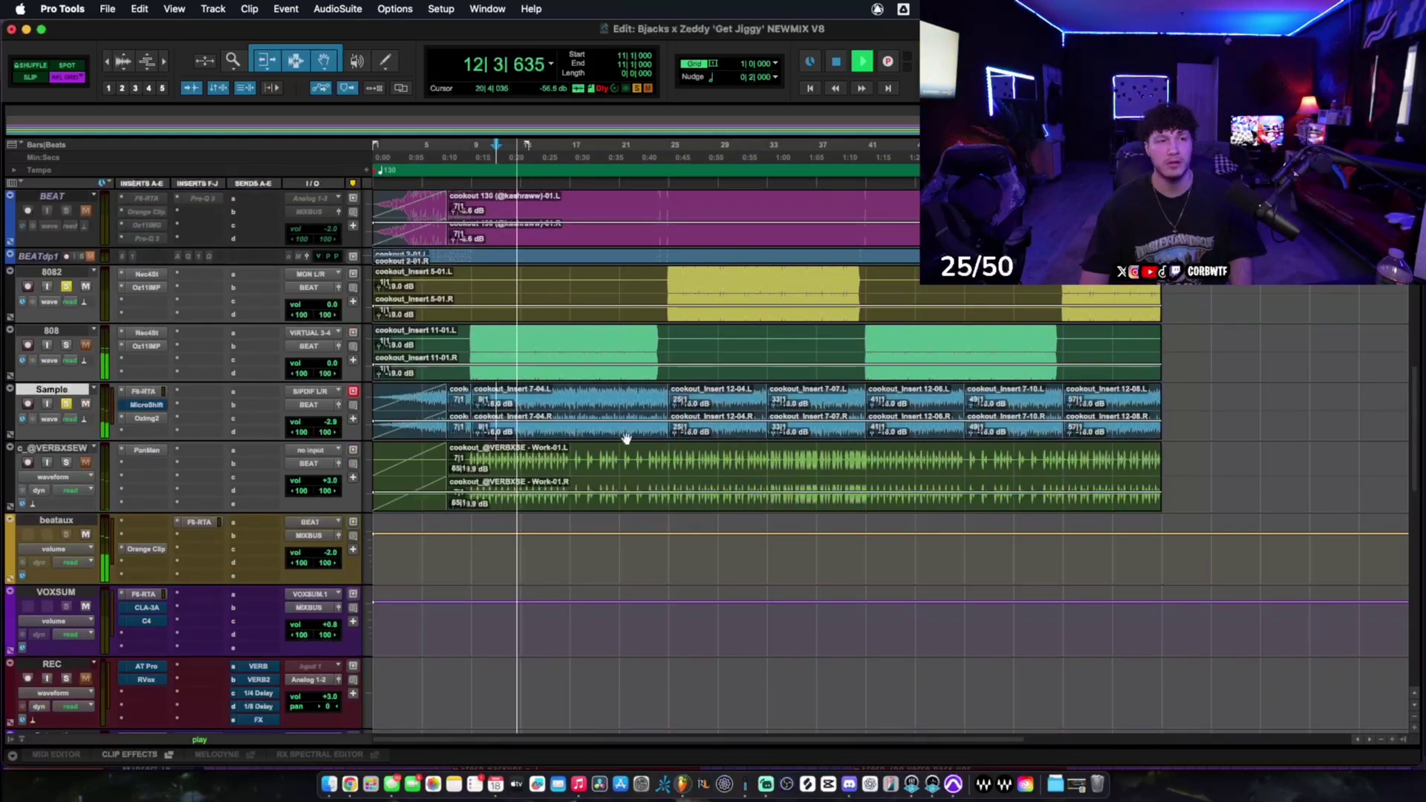
left_click(687, 446)
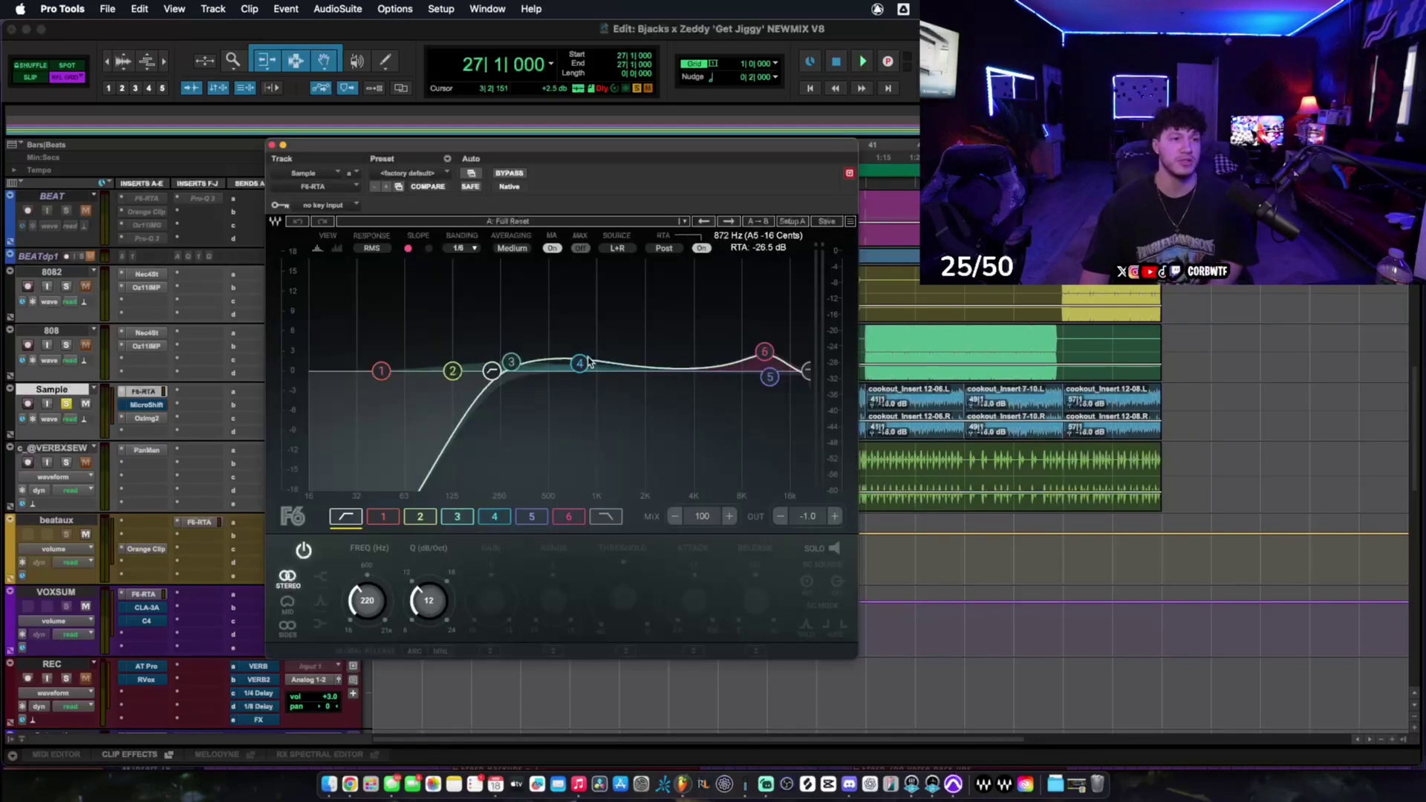
- Inspect bands 4 and 3 of the Sample track's F6-RTA equalizer and its Ozone Imager 2 width and Stereoize settings
left_click(581, 364)
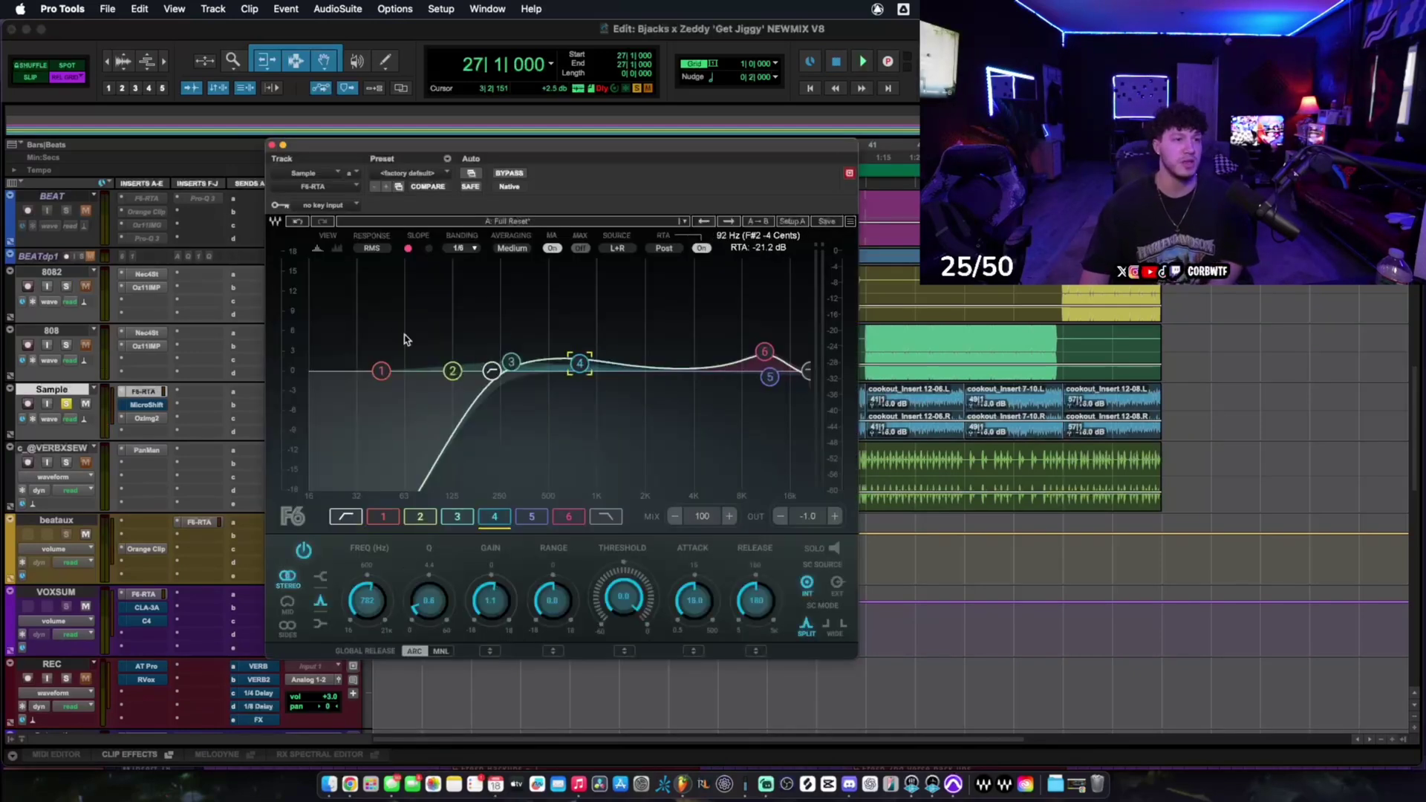
left_click(511, 361)
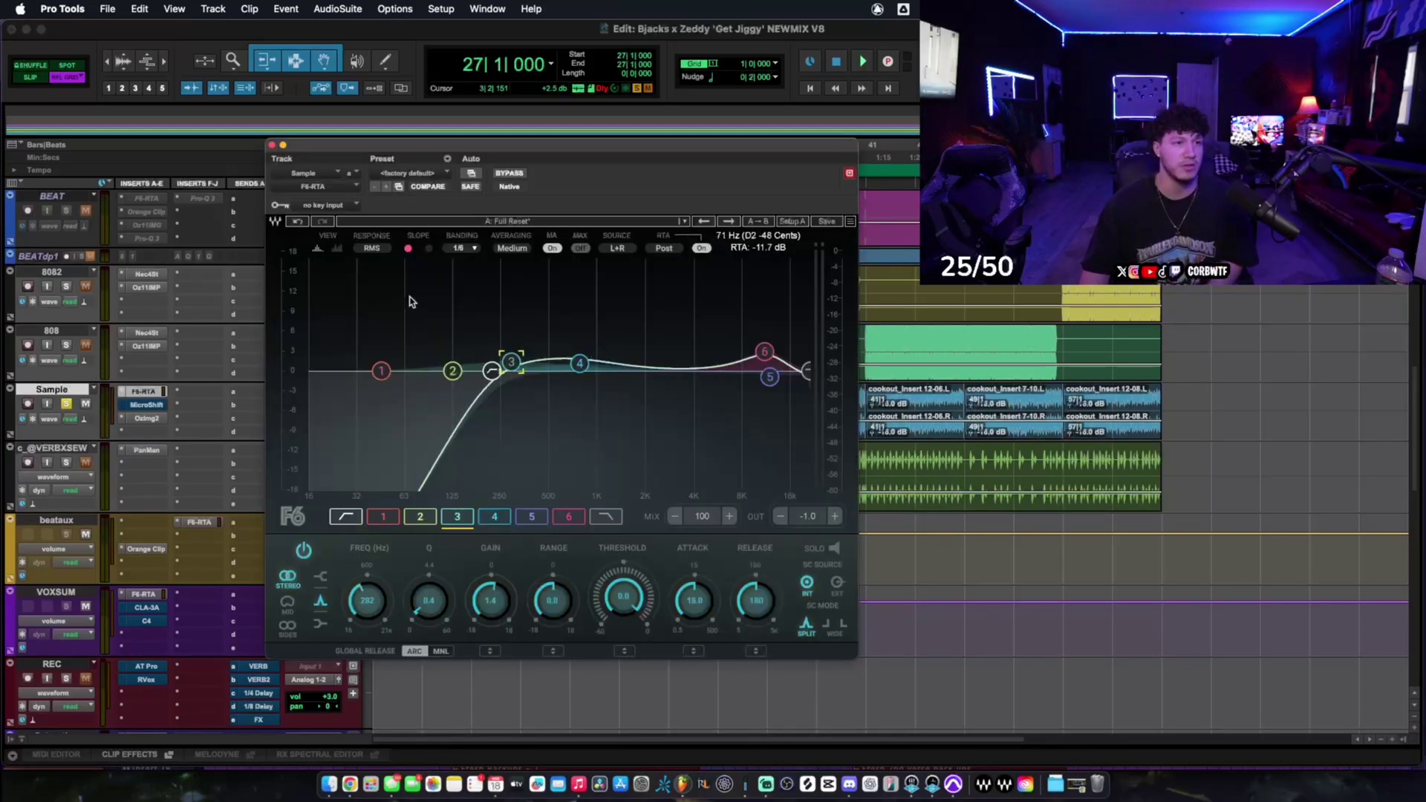
left_click(271, 145)
left_click(146, 418)
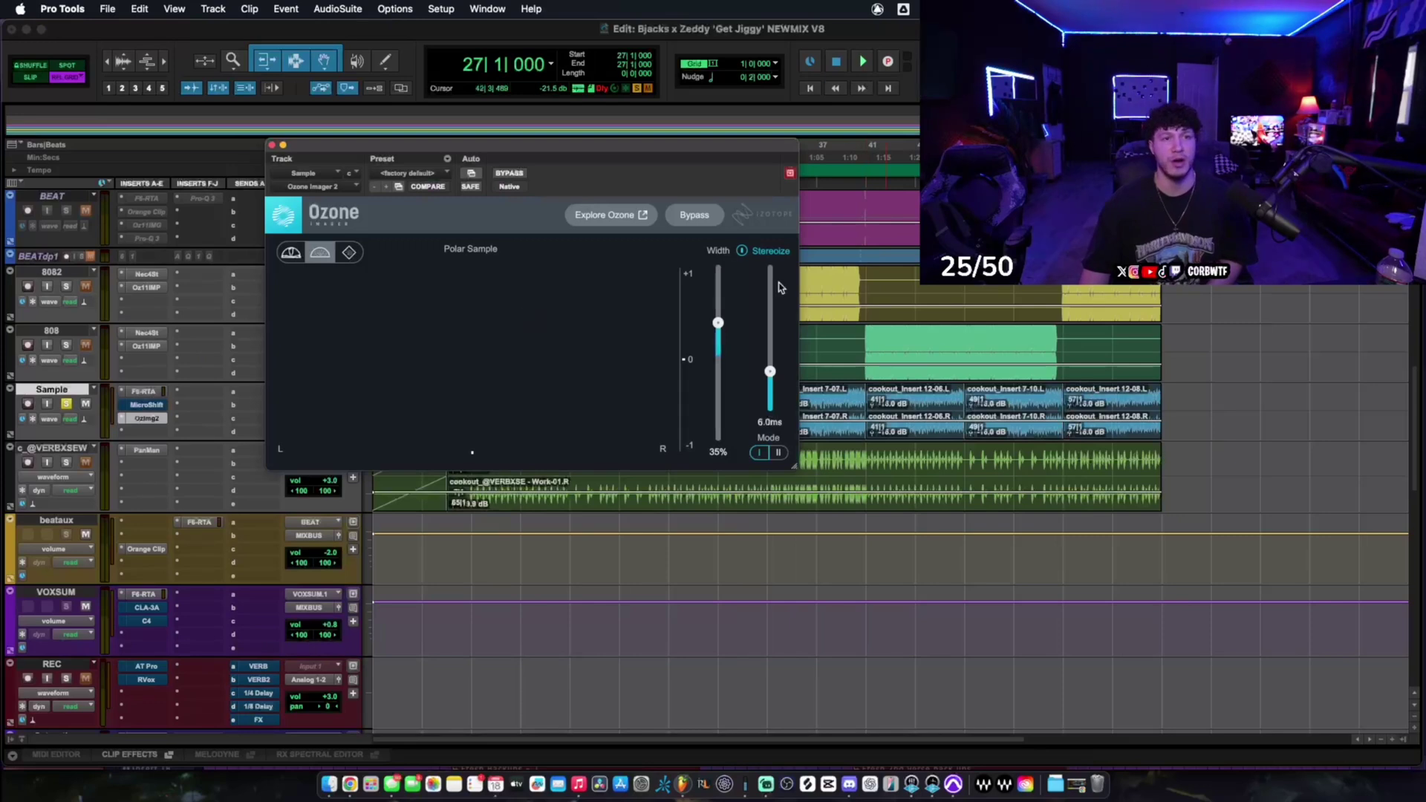
left_click_drag(384, 149, 567, 204)
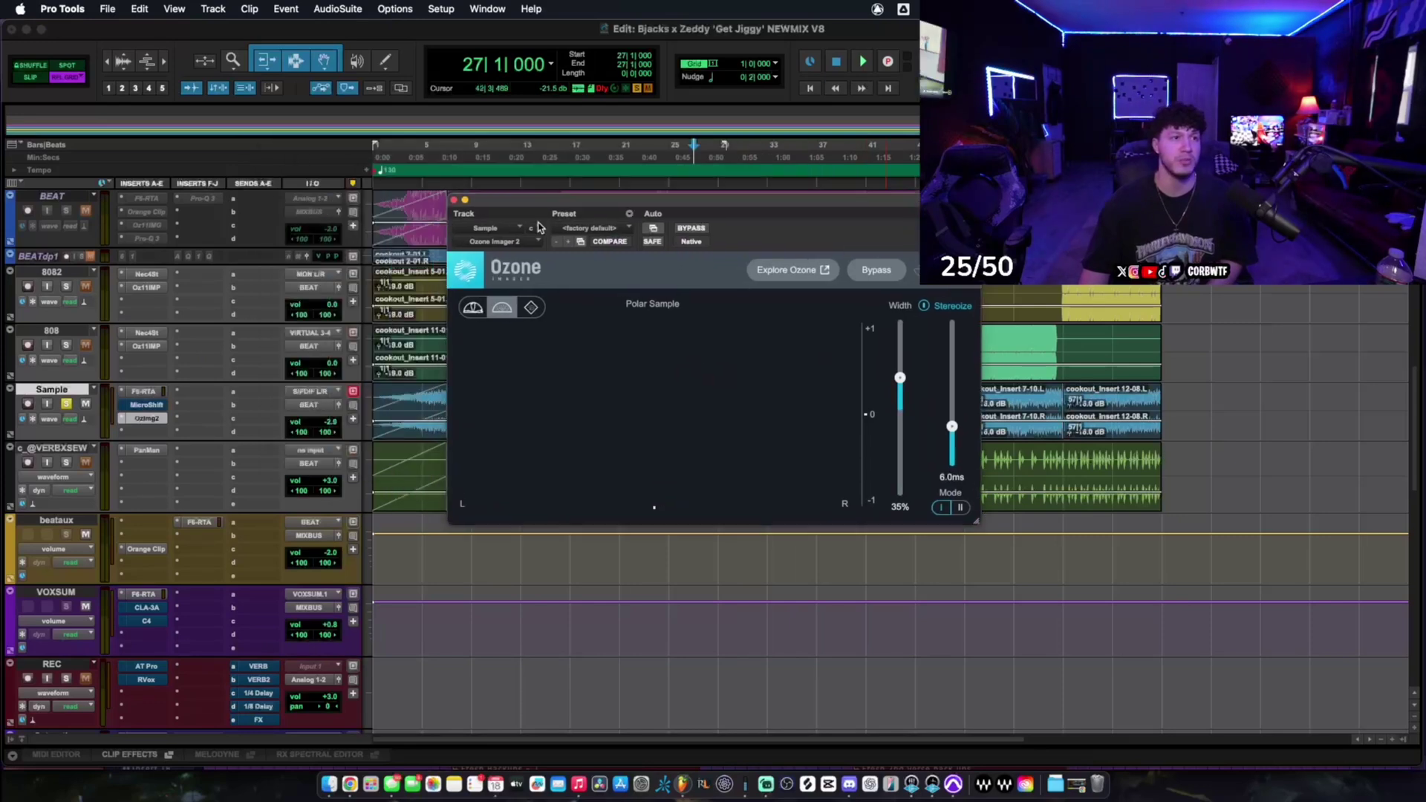
left_click(454, 199)
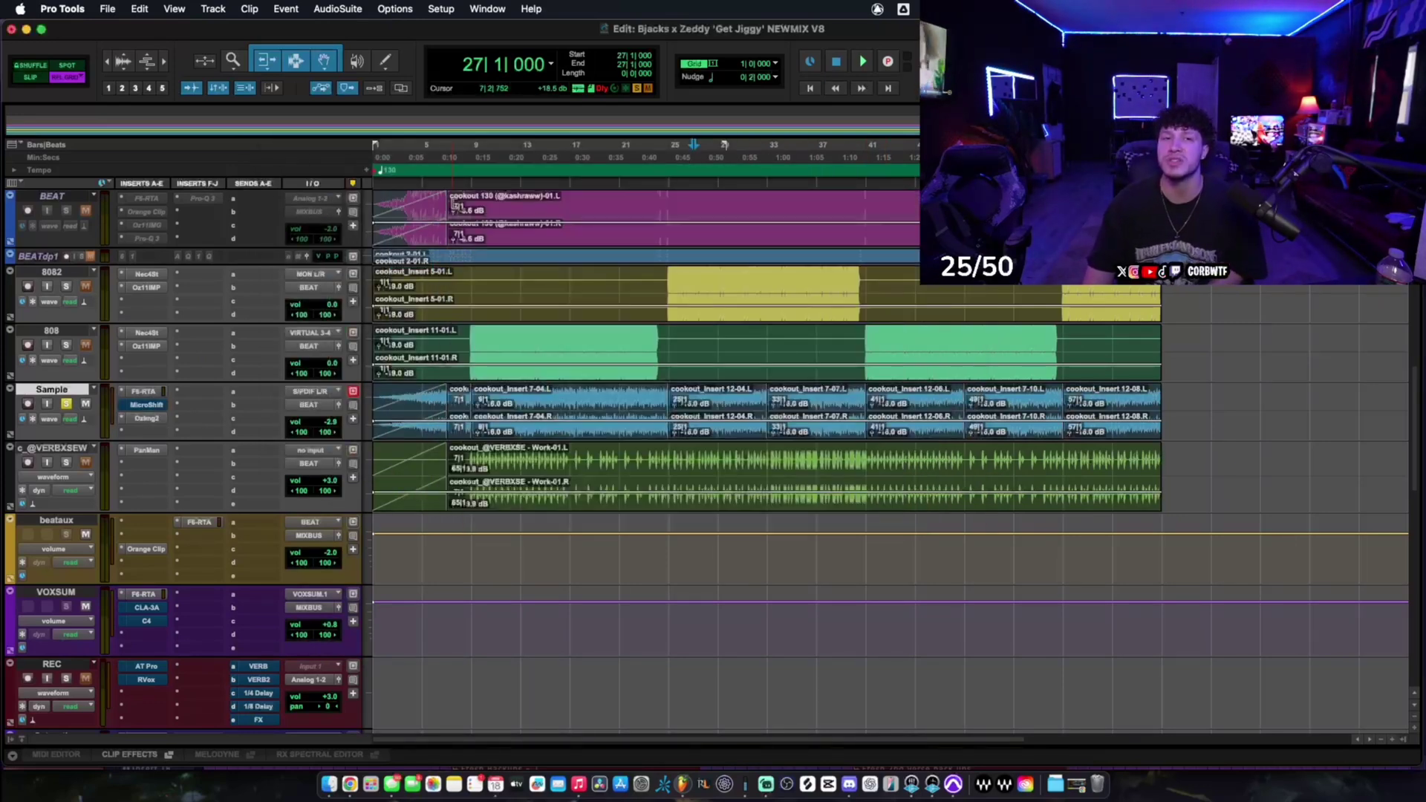
scroll(605, 469, "up", 3)
left_click(472, 321)
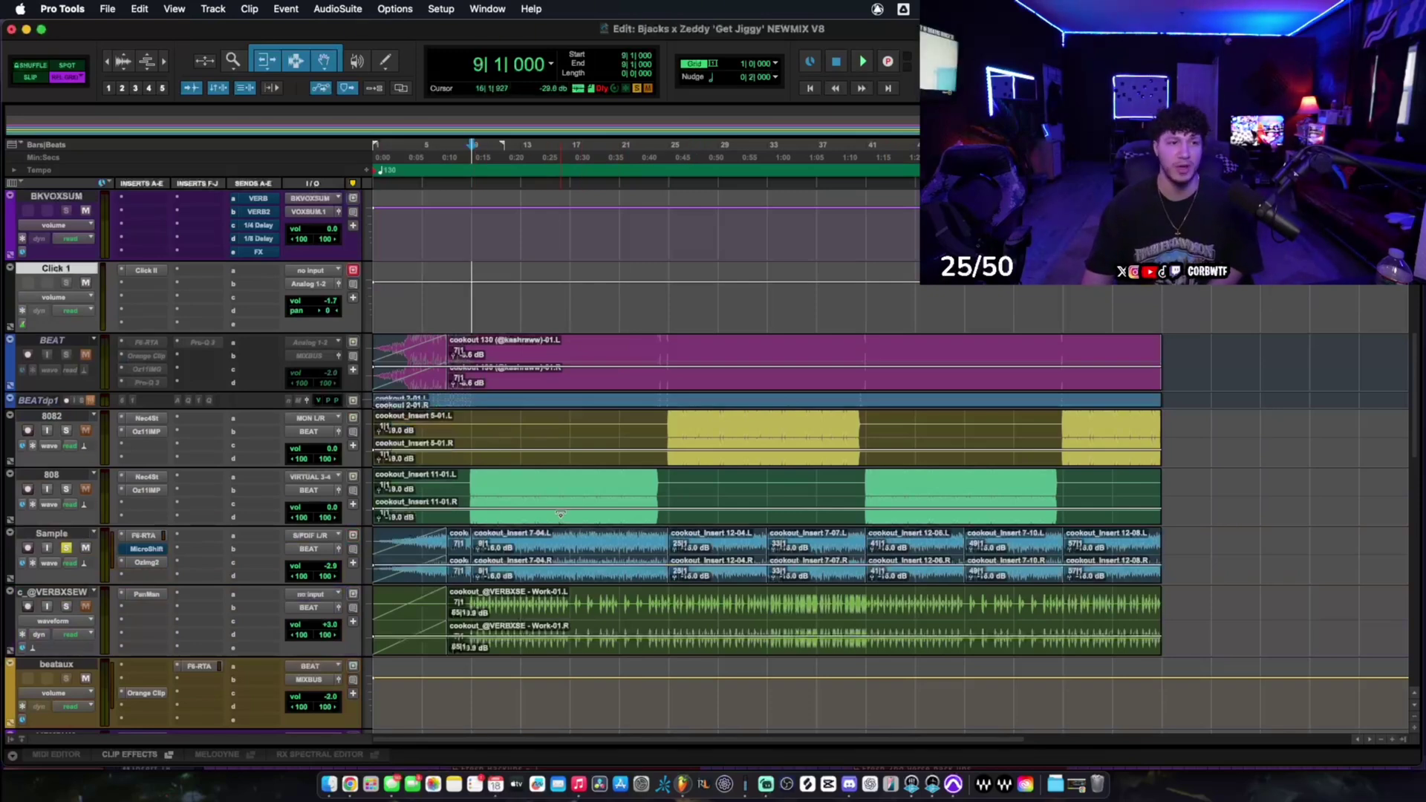
double_click(499, 489)
left_click(530, 510)
scroll(524, 513, "down", 3)
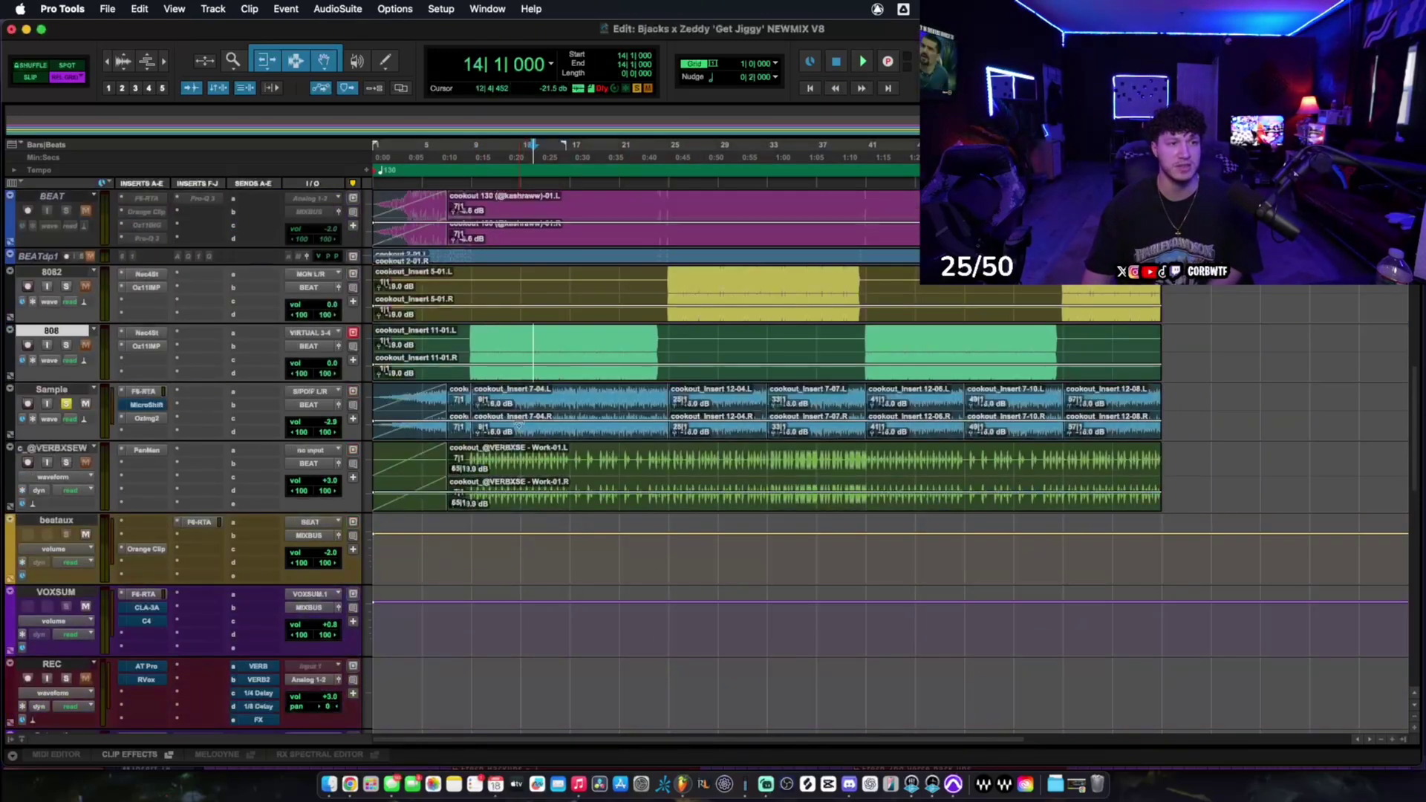
left_click(498, 391)
- Solo the VERBXSEW track instead of Sample, play it from bar 10, and inspect its PanMan insert
left_click(484, 475)
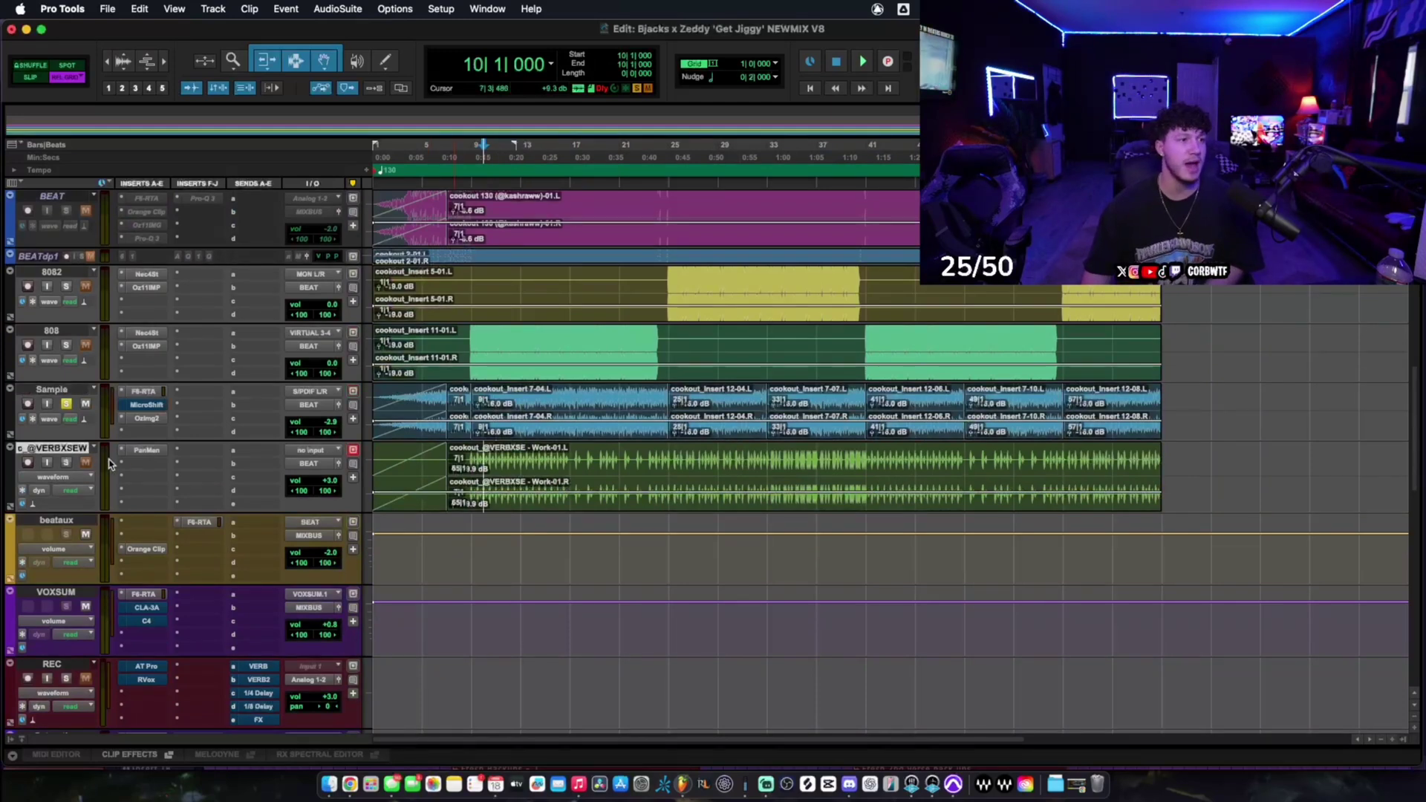
left_click(146, 453)
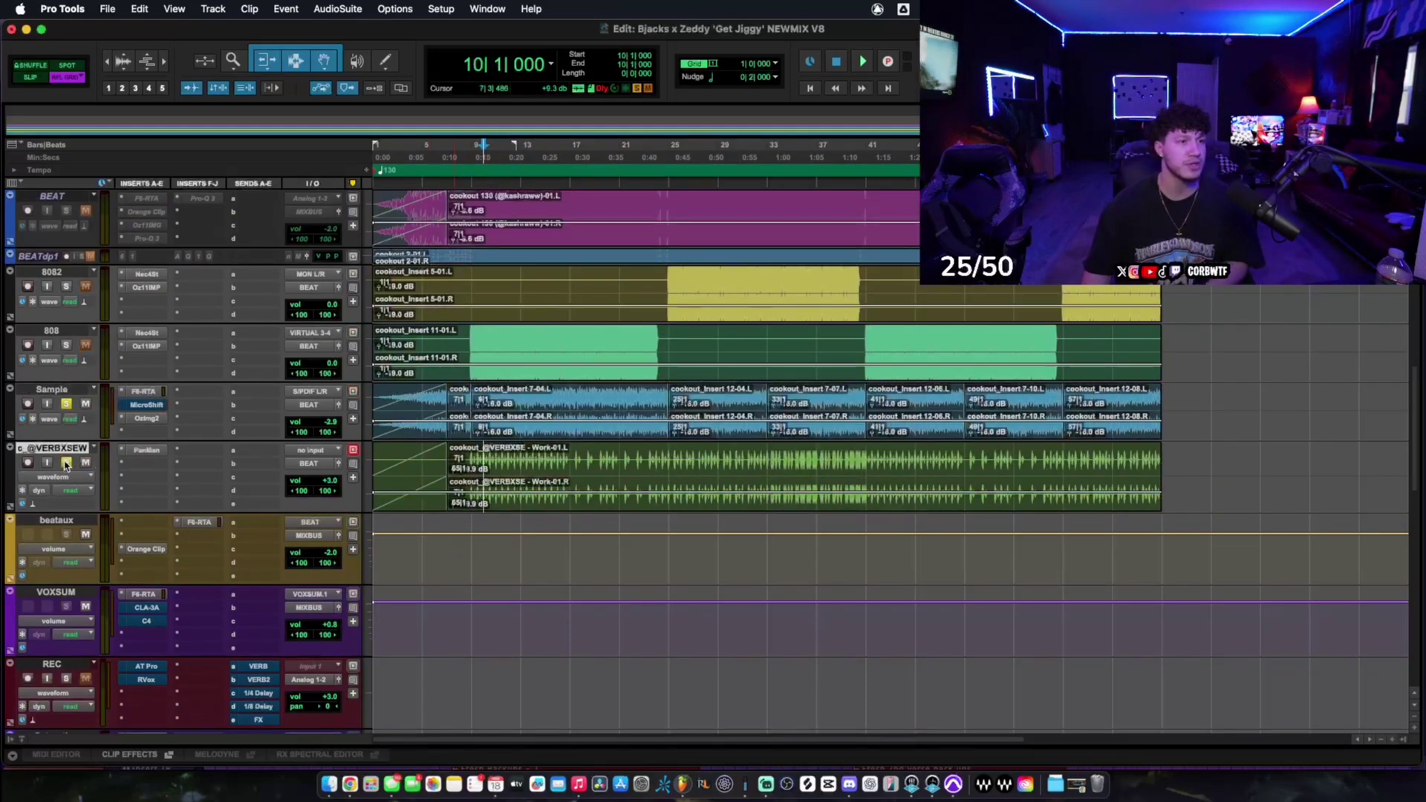
key("space")
left_click(67, 405)
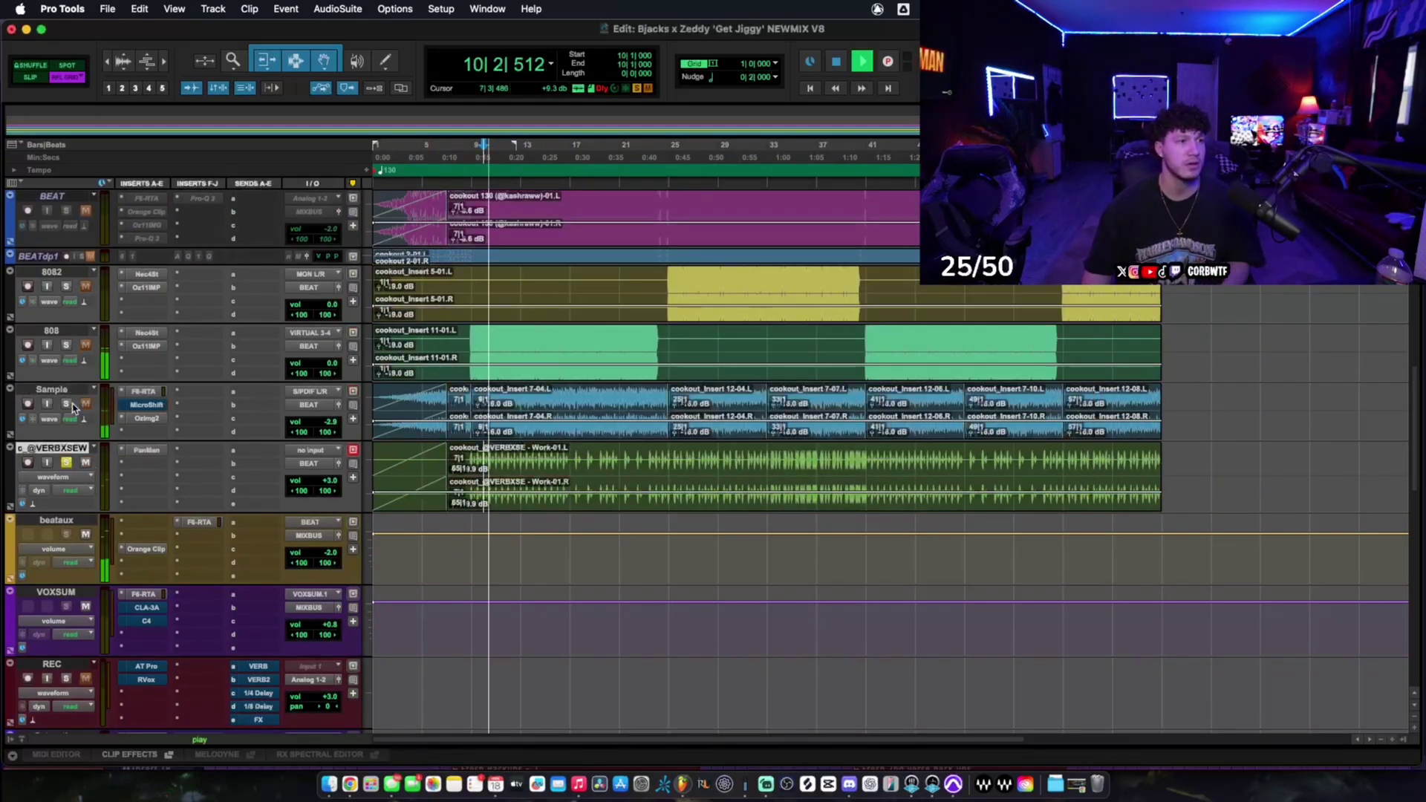
key("space")
left_click(149, 450)
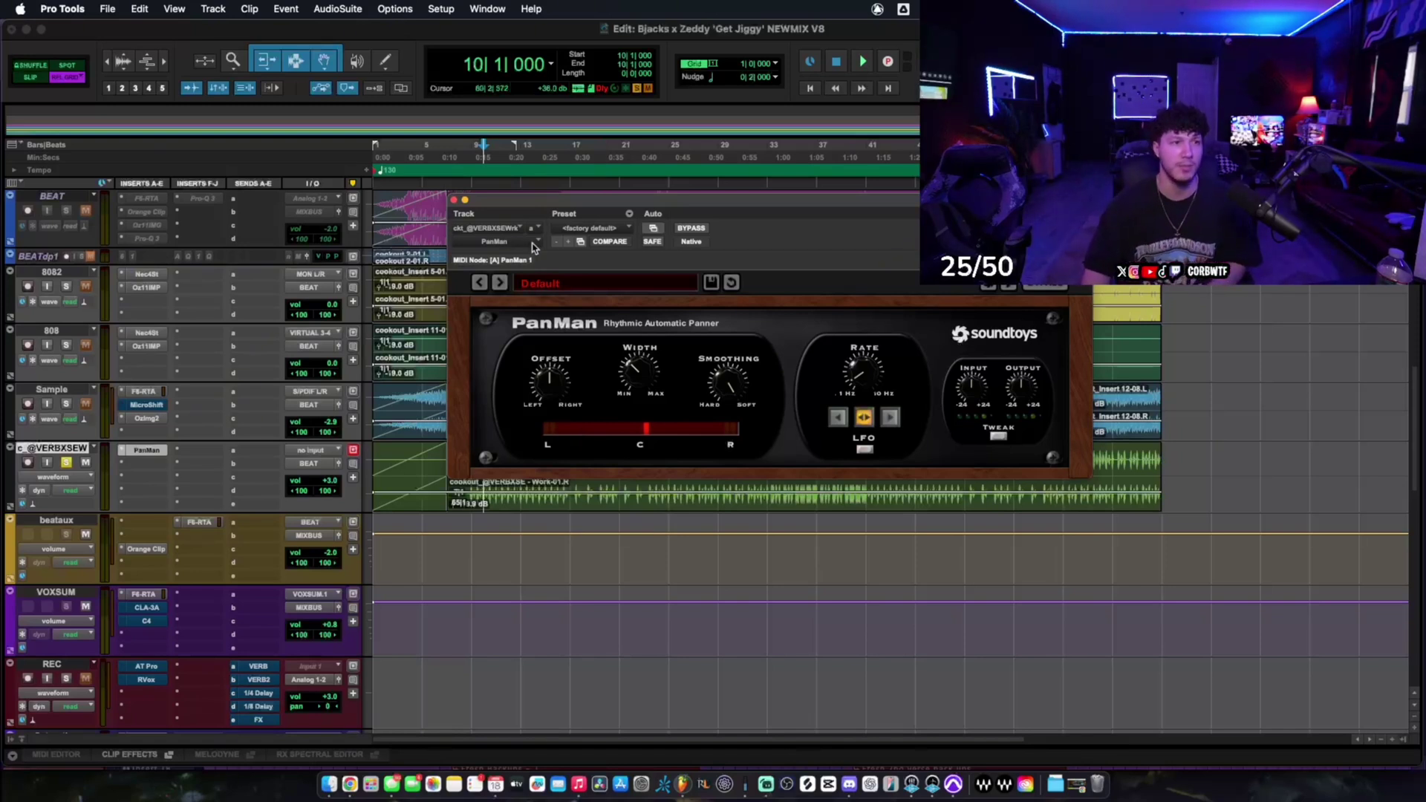
left_click(454, 200)
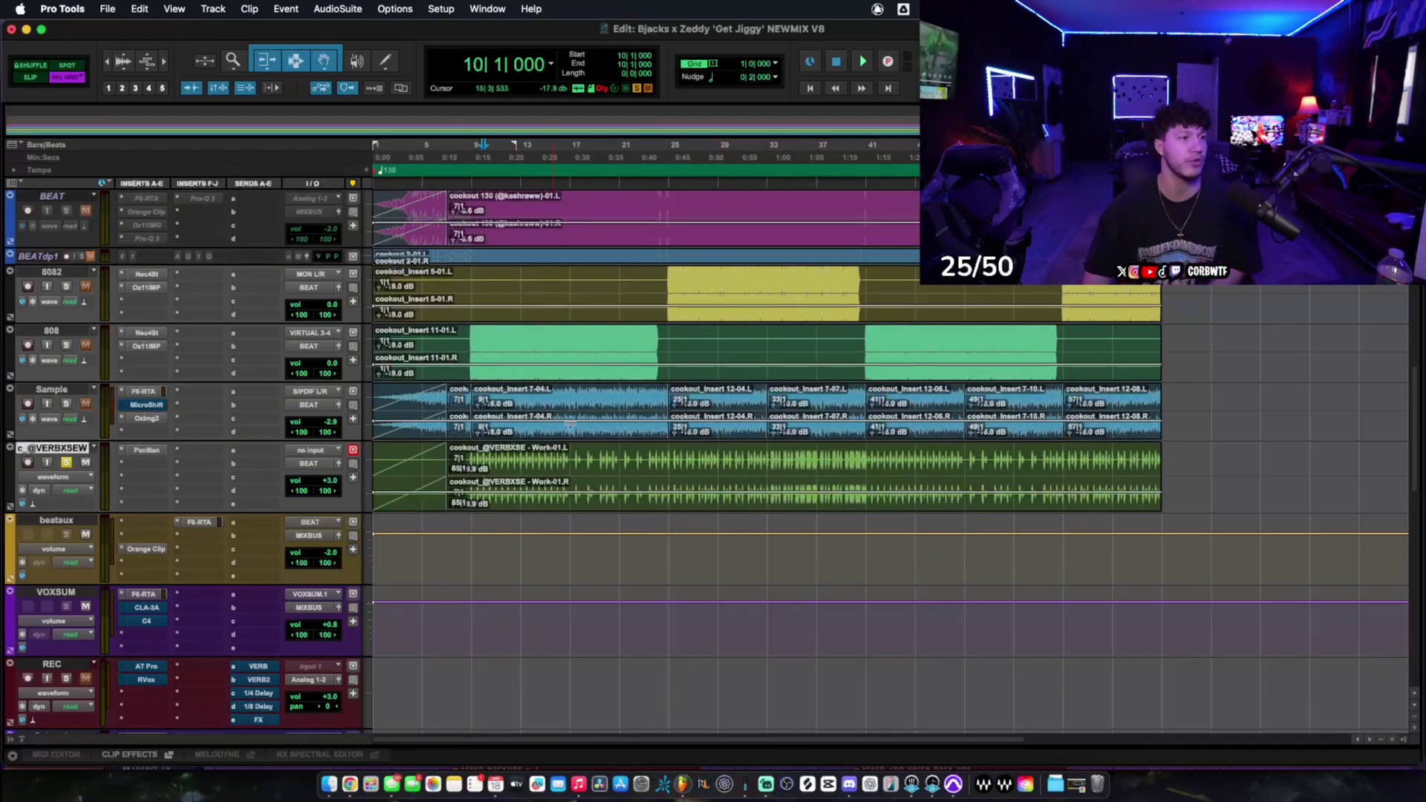
- Place the cursor at bar 9 on the beataux track and open its Orange Clip insert for viewing
scroll(520, 461, "down", 2)
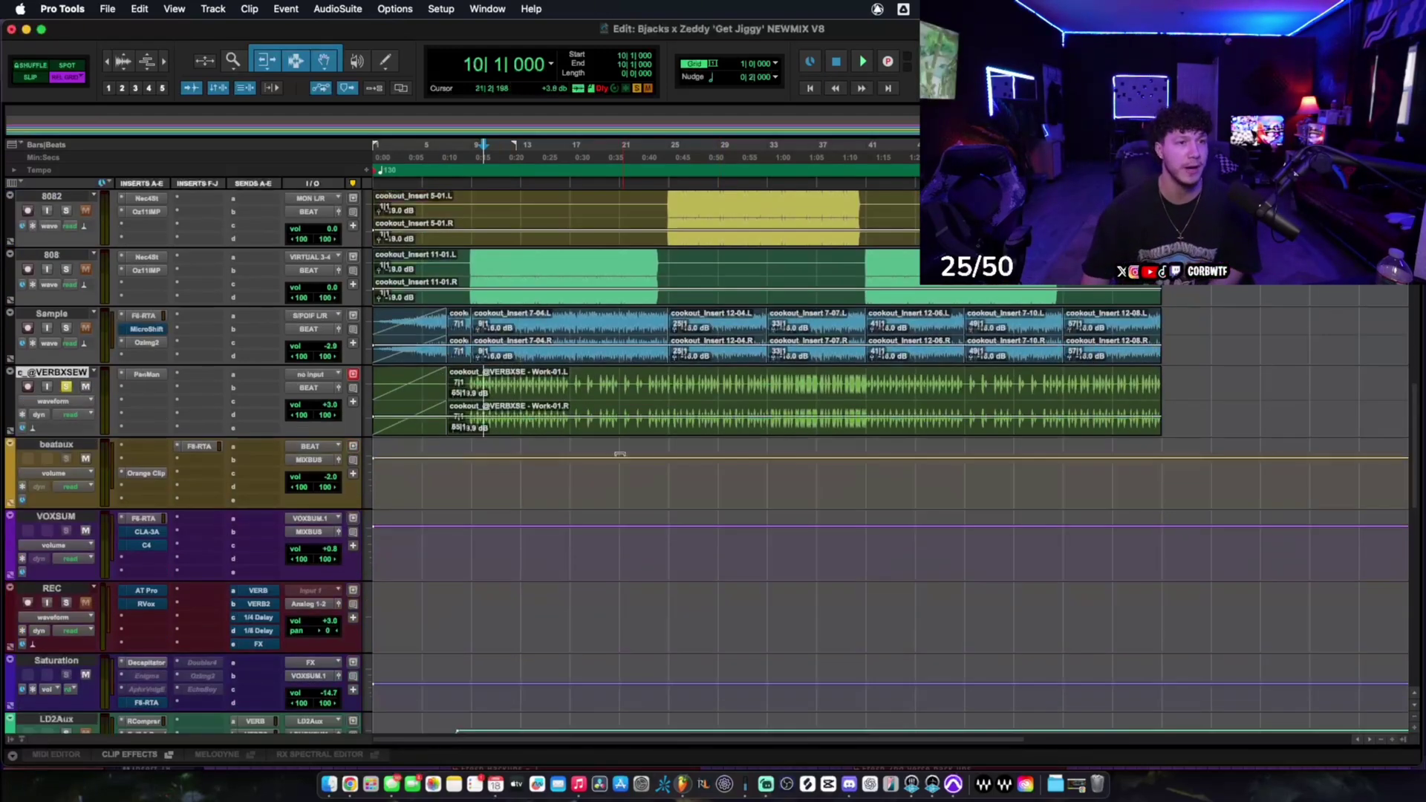
left_click(468, 492)
scroll(468, 491, "up", 1)
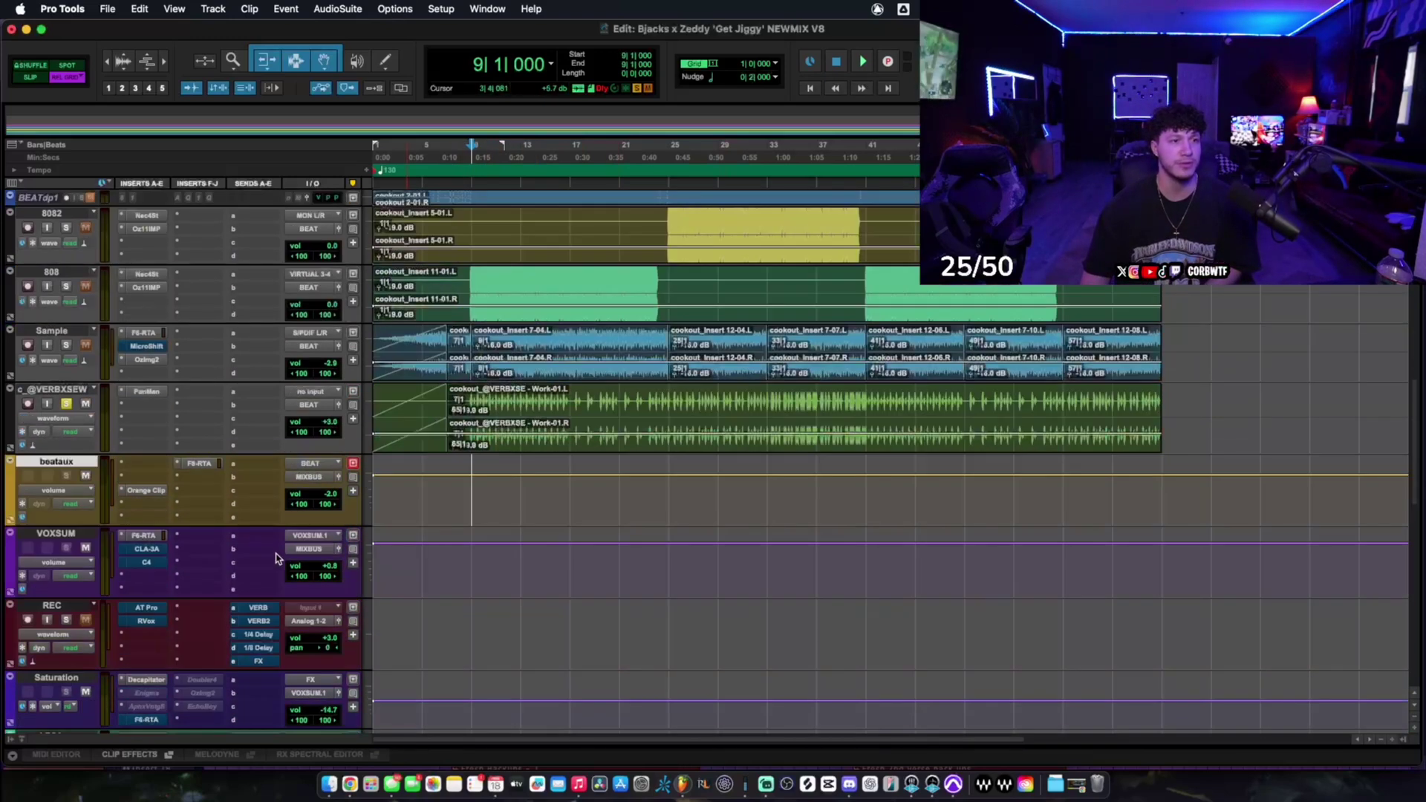
scroll(111, 416, "up", 2)
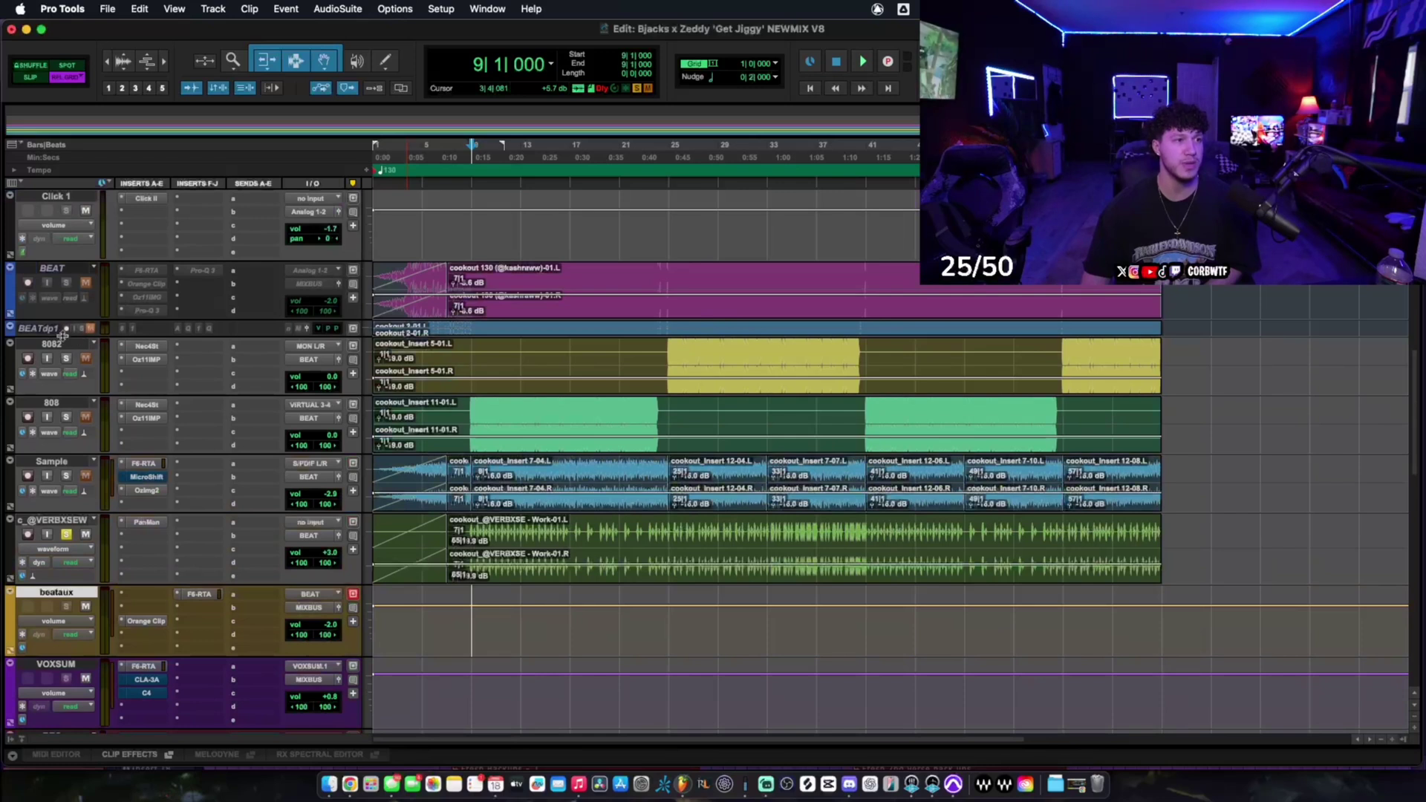
left_click(146, 621)
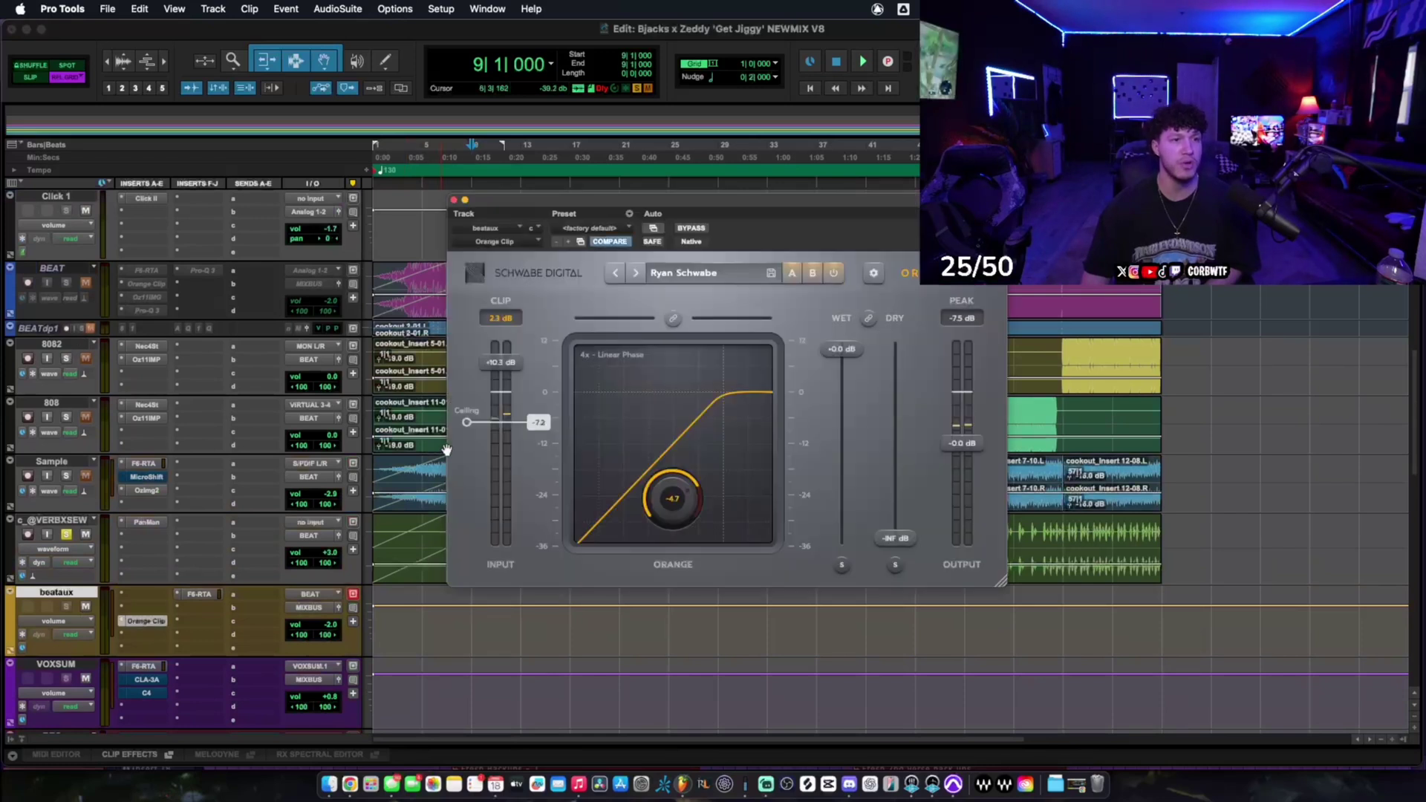
left_click_drag(575, 199, 579, 197)
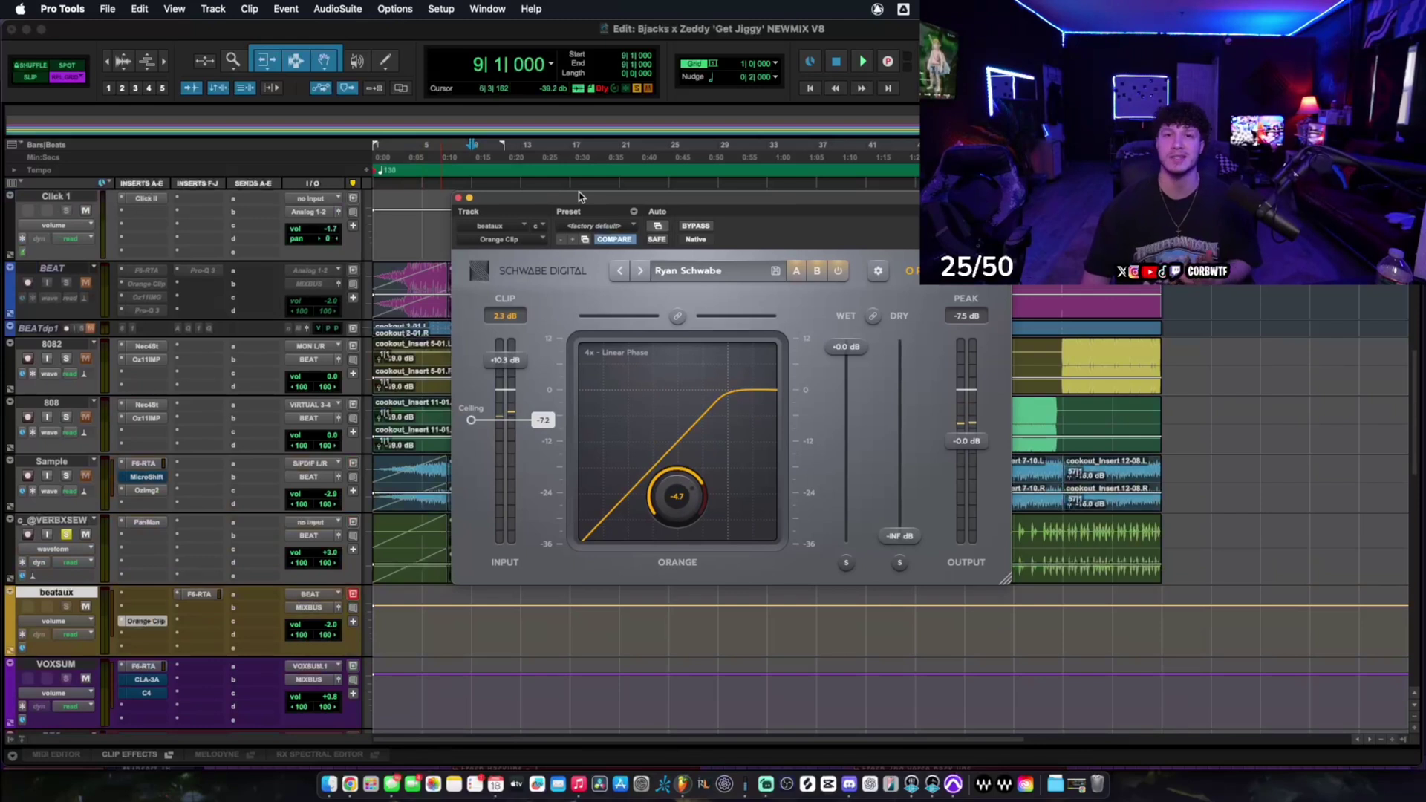
left_click_drag(637, 197, 615, 196)
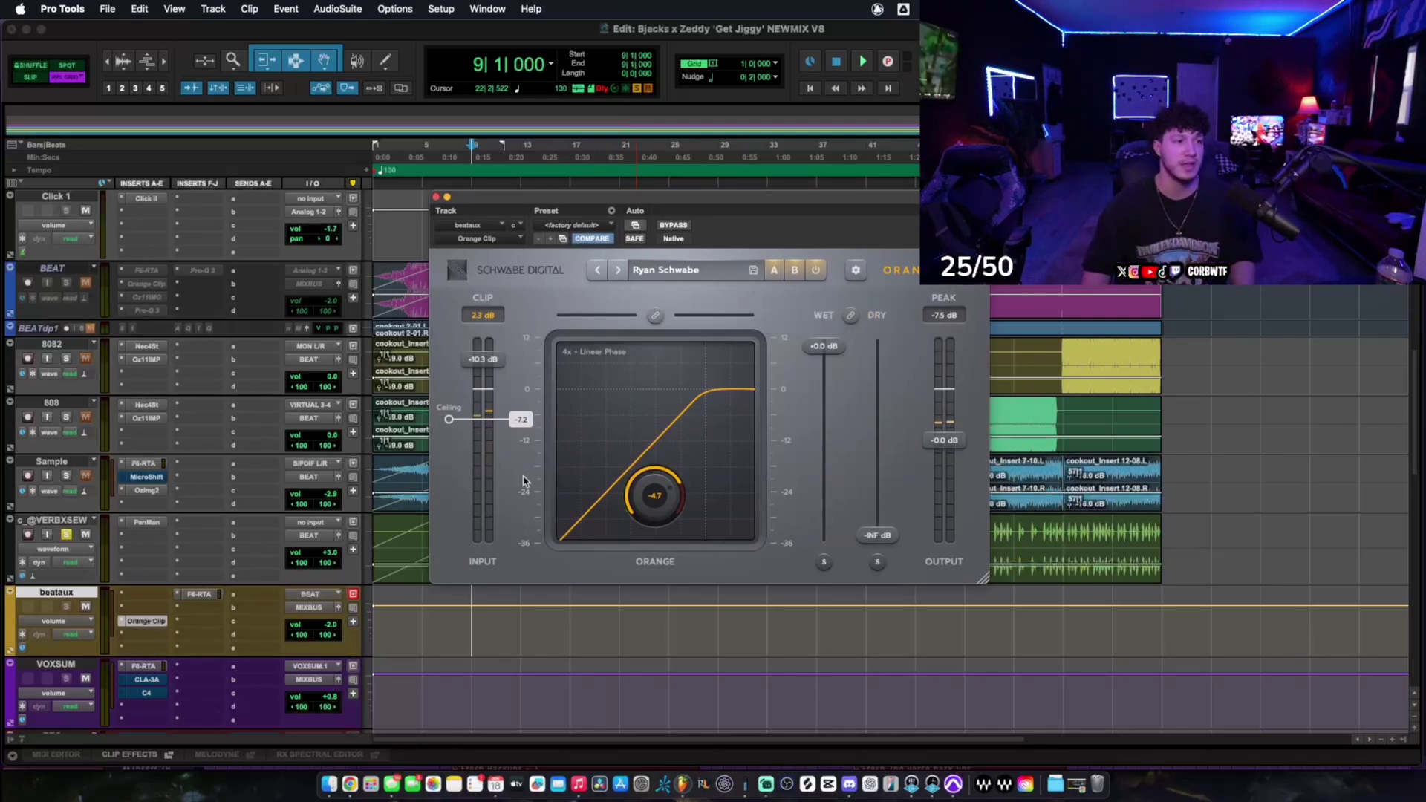
- Unsolo the VERBXSEW track and play the full beat through Orange Clip from bar 9
left_click(65, 534)
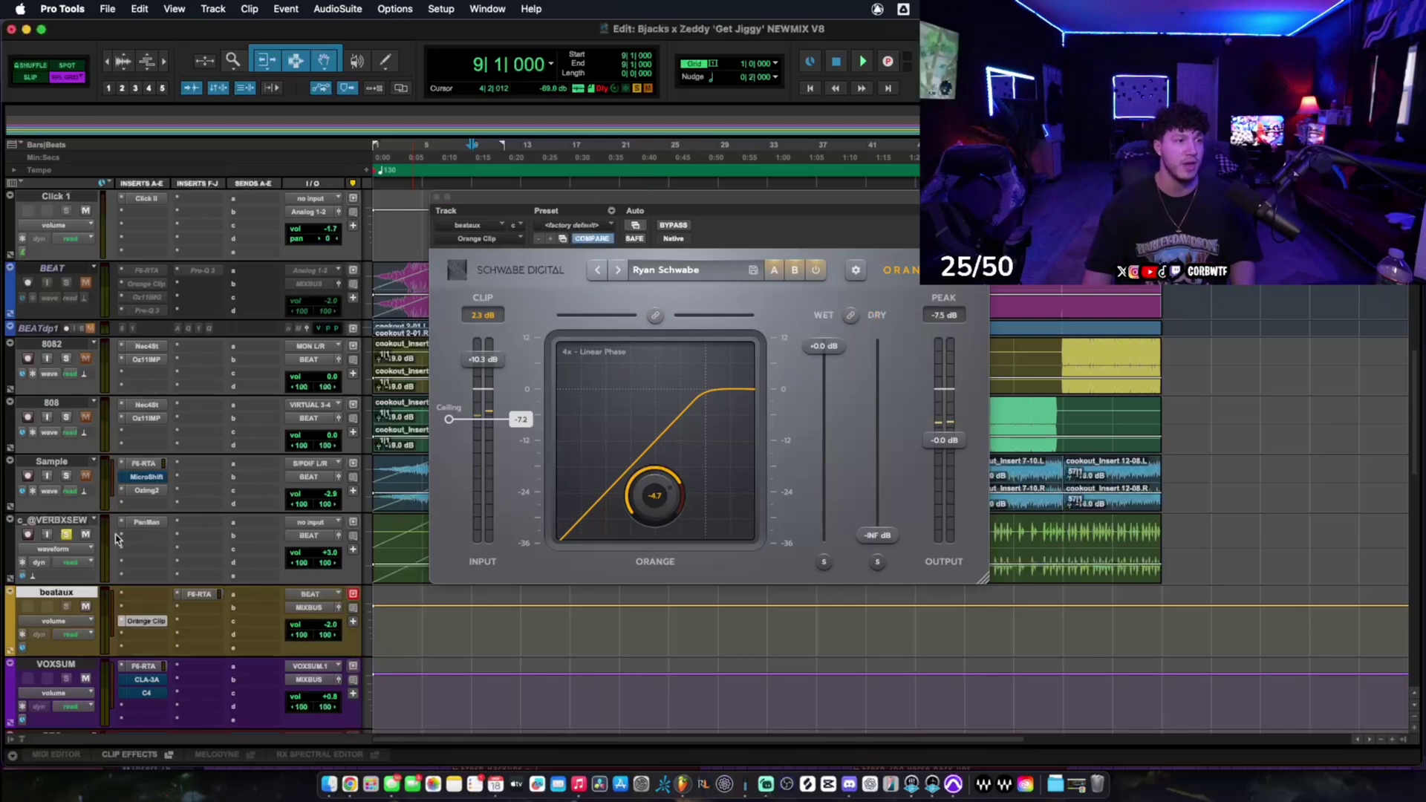
key("space")
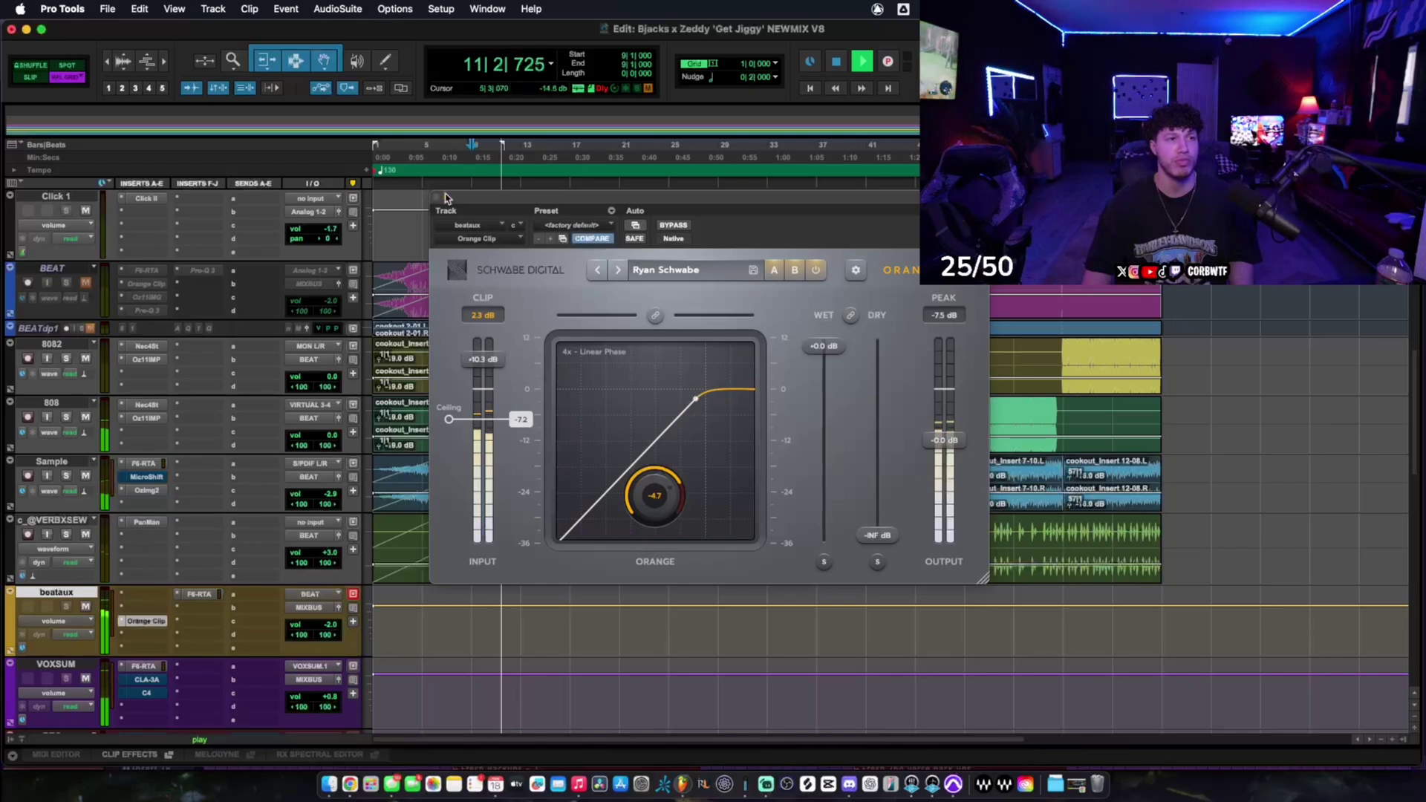
key("space")
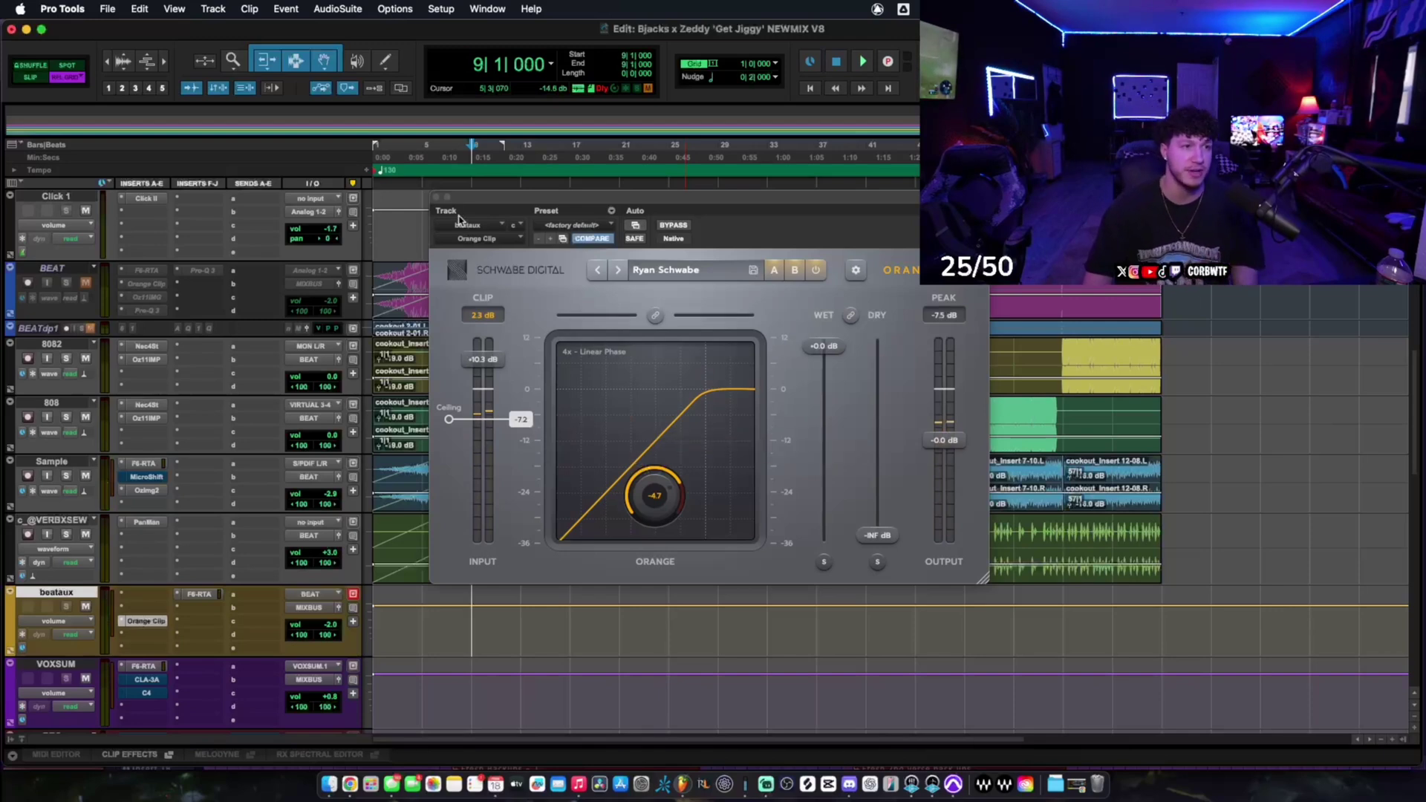
- Close the Orange Clip window and inspect the F6-RTA equalizer on the beataux track
left_click(437, 196)
left_click(199, 595)
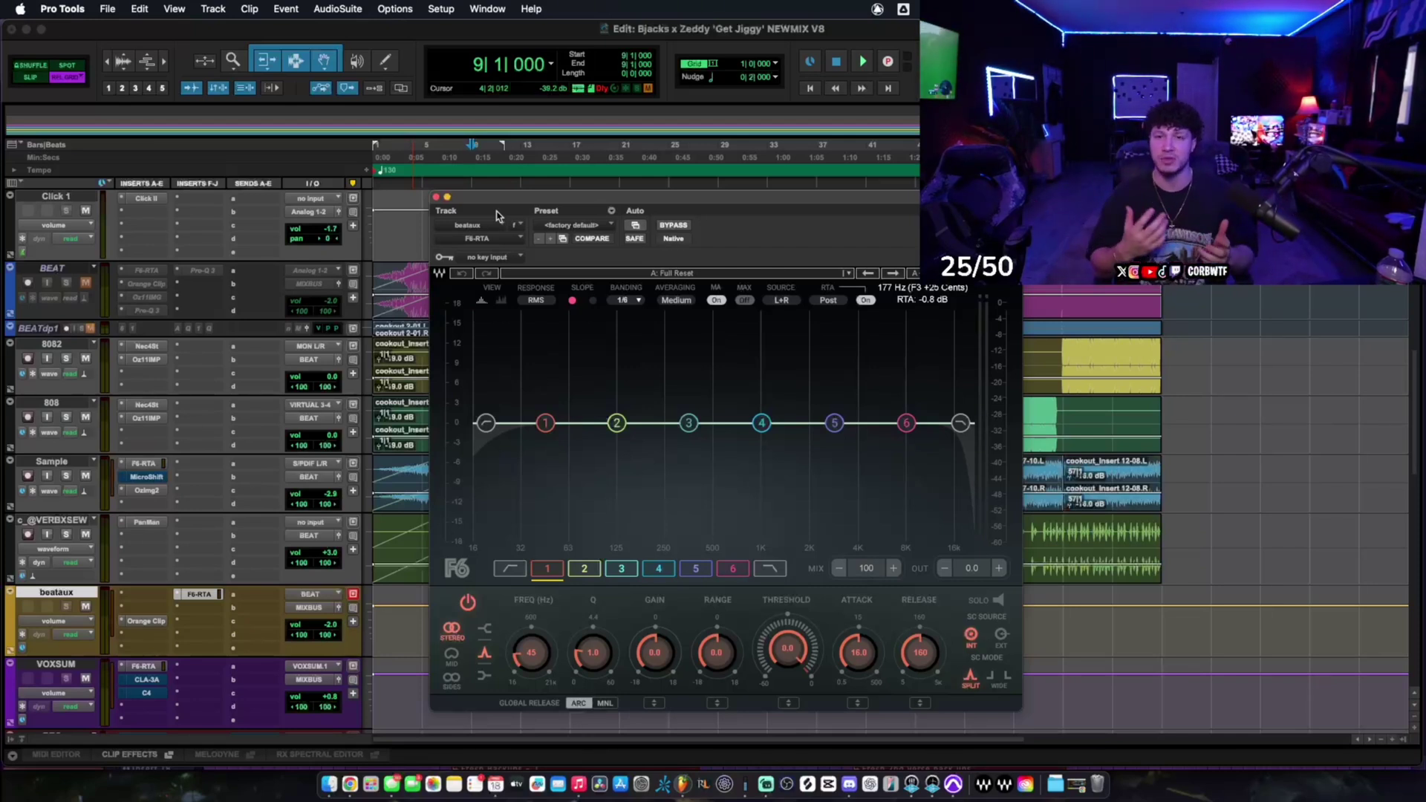
left_click(436, 197)
- Select the Bjacks and Bjacks.dup1 vocal tracks together and highlight all their clips from bar 1 to bar 61
scroll(579, 442, "down", 15)
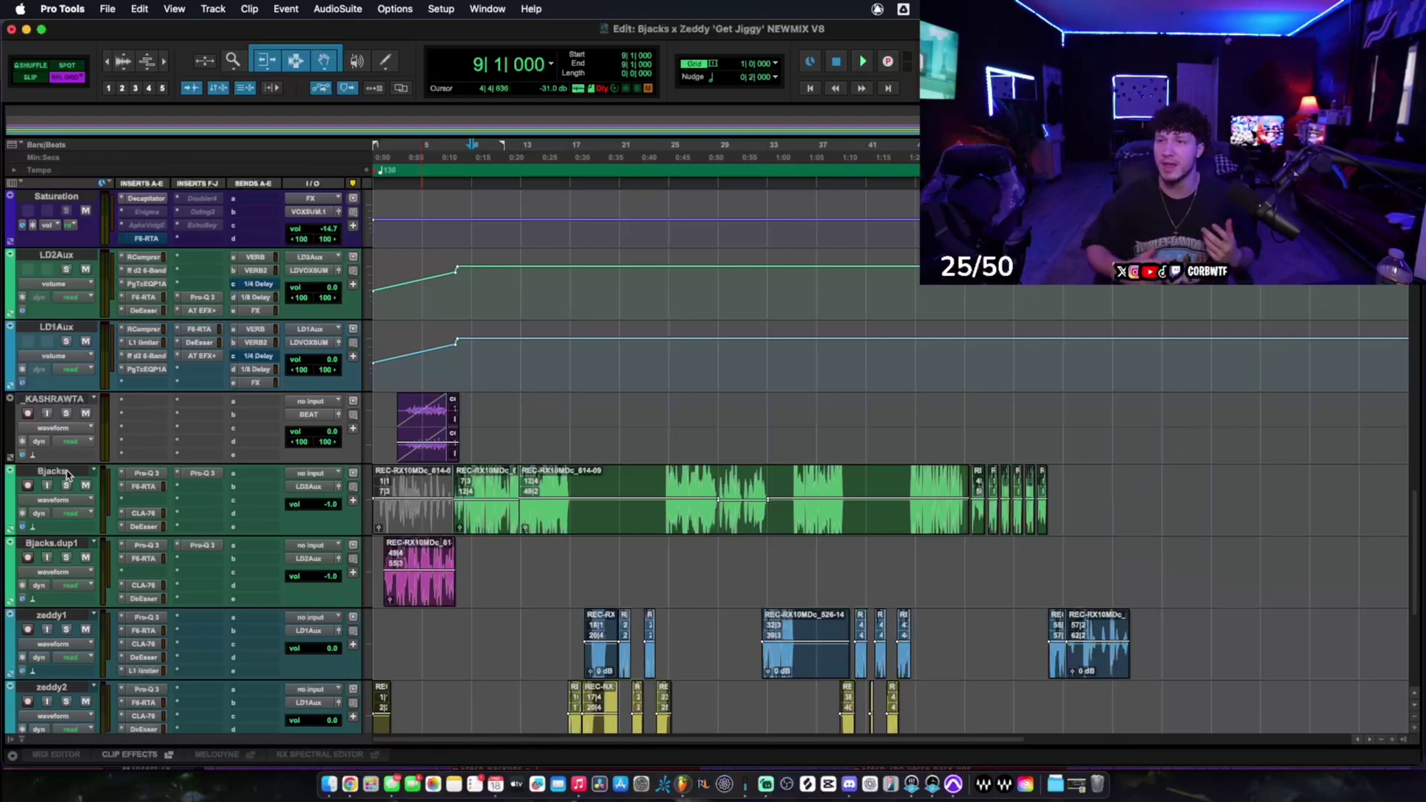
left_click(471, 382)
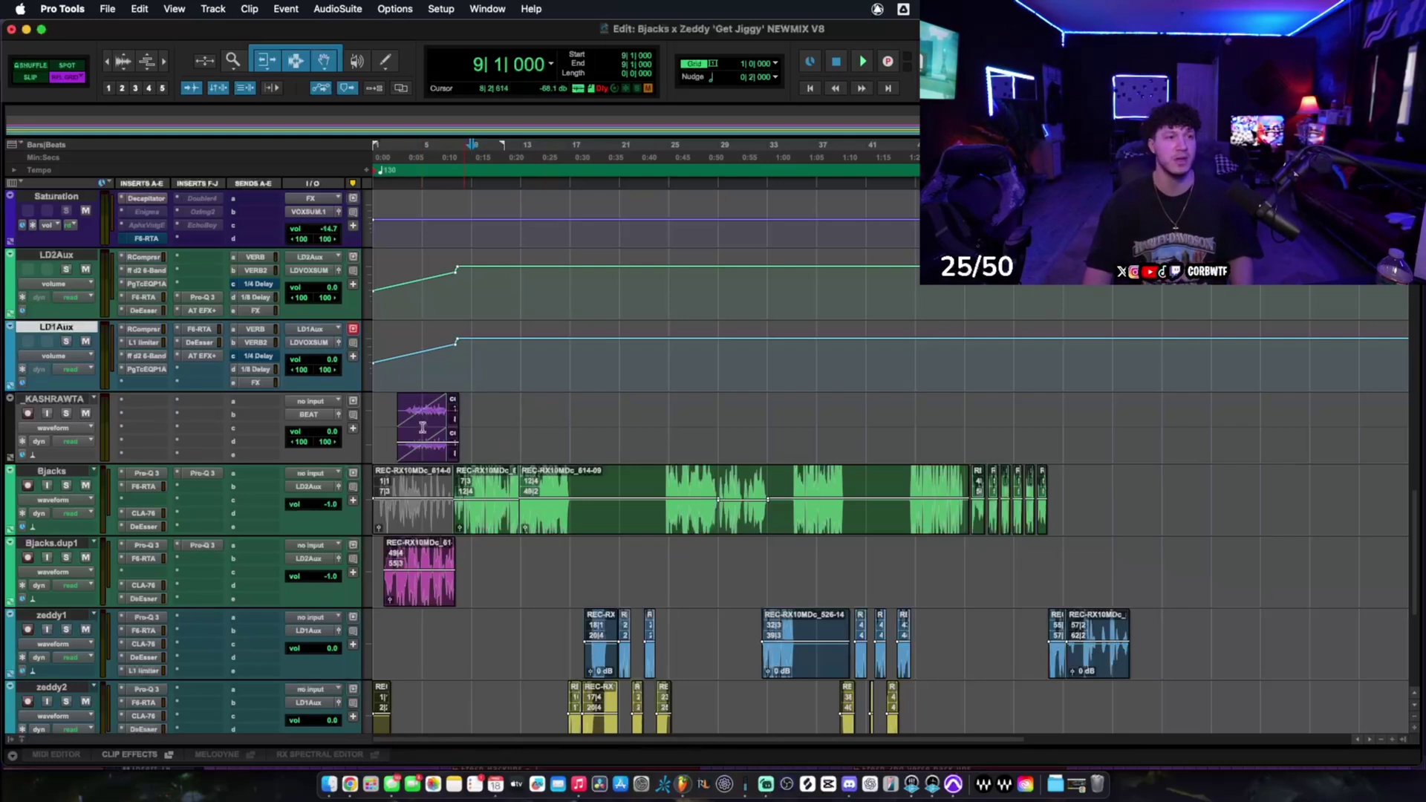
left_click(384, 383)
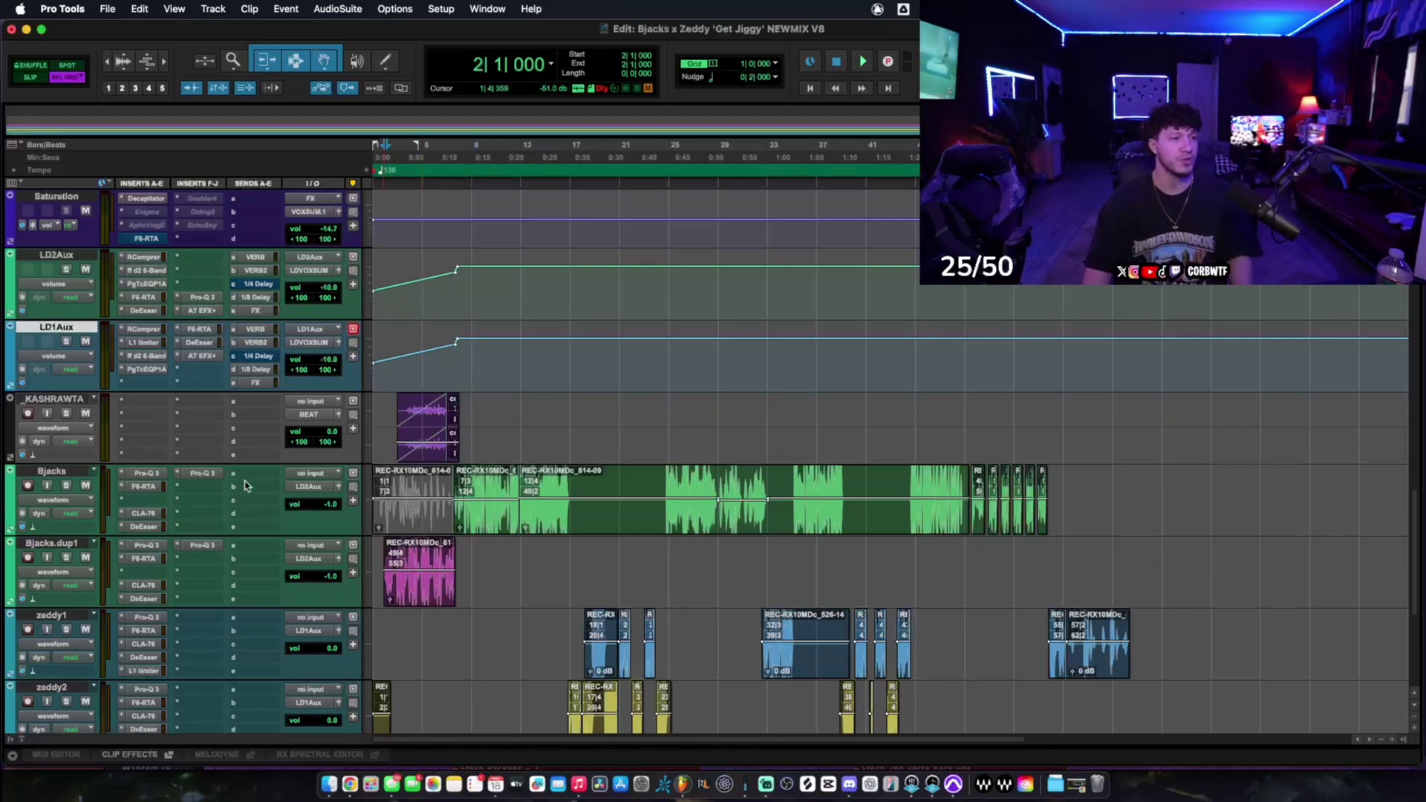
left_click(52, 471)
left_click(61, 550)
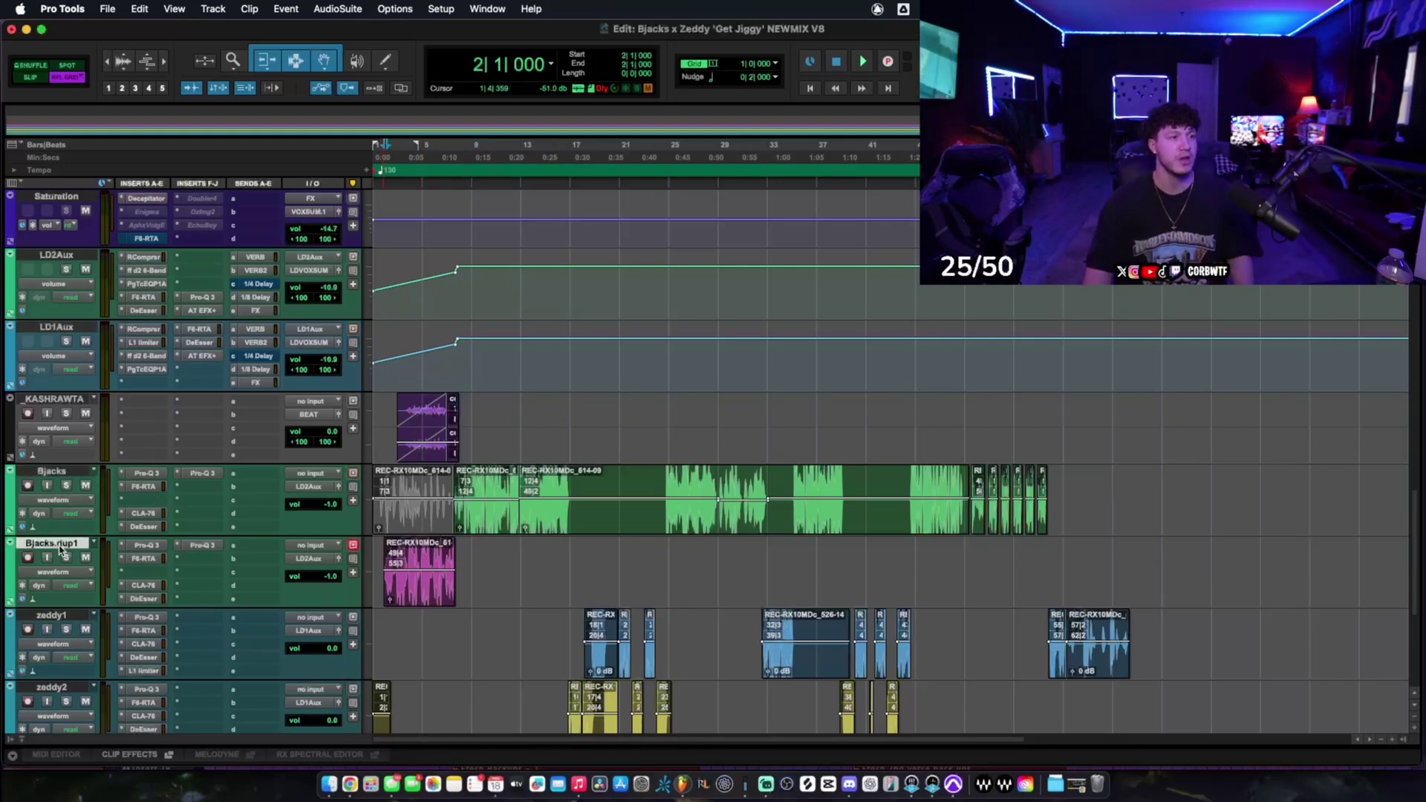
left_click(65, 475, "shift")
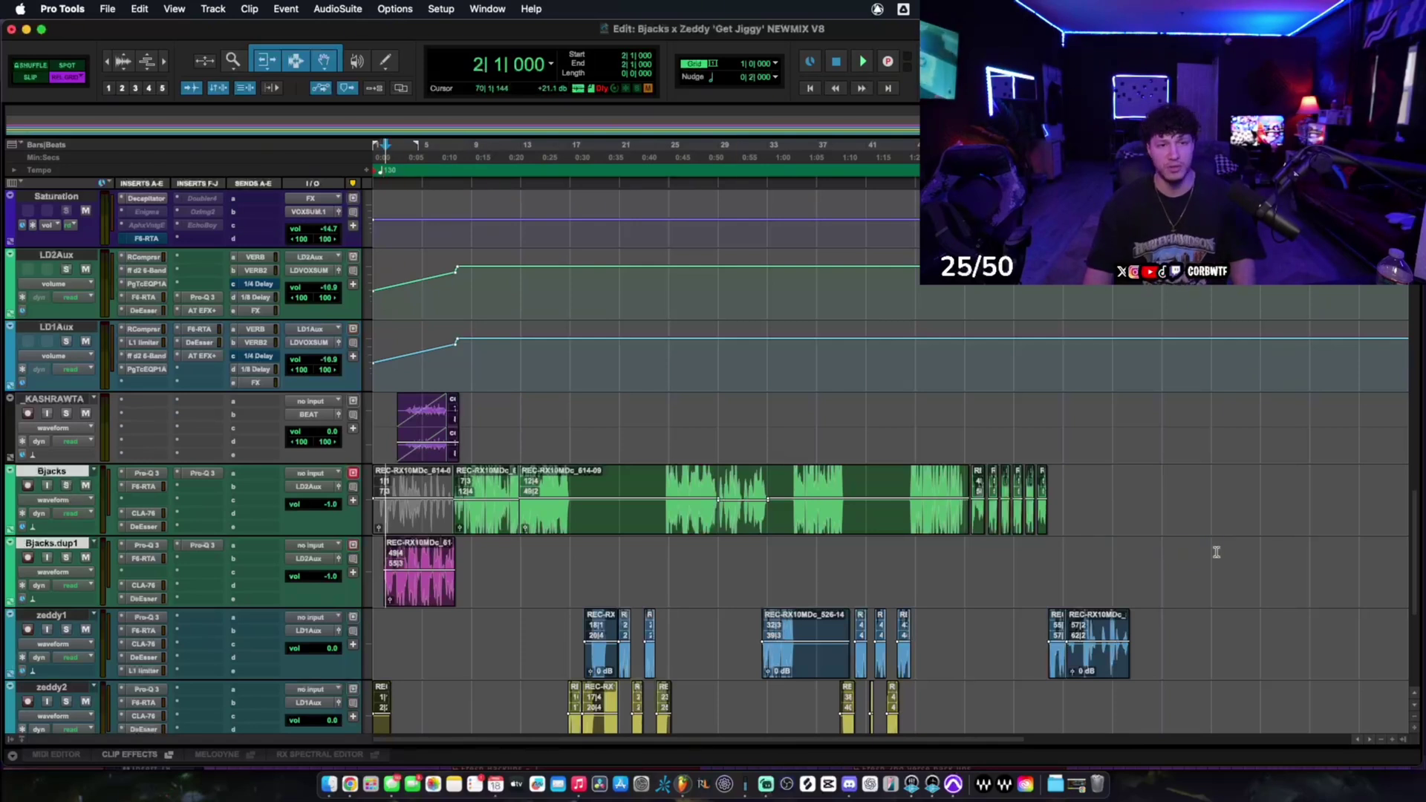
left_click_drag(1113, 559, 376, 505)
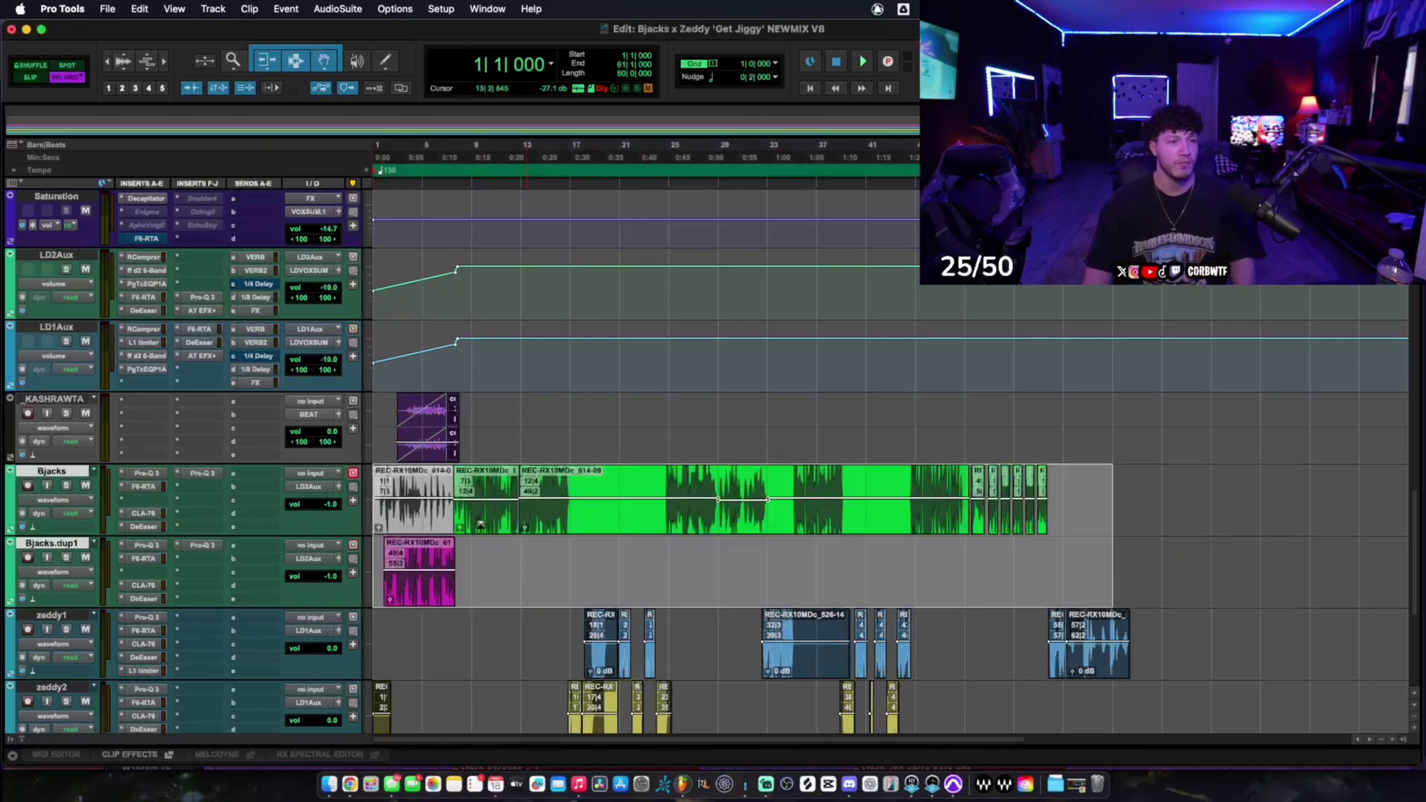
- Inspect the first Pro-Q 3 on the Bjacks track: its phase modes, low-mid cut, upper-mid boost and high-frequency notch
left_click(147, 475)
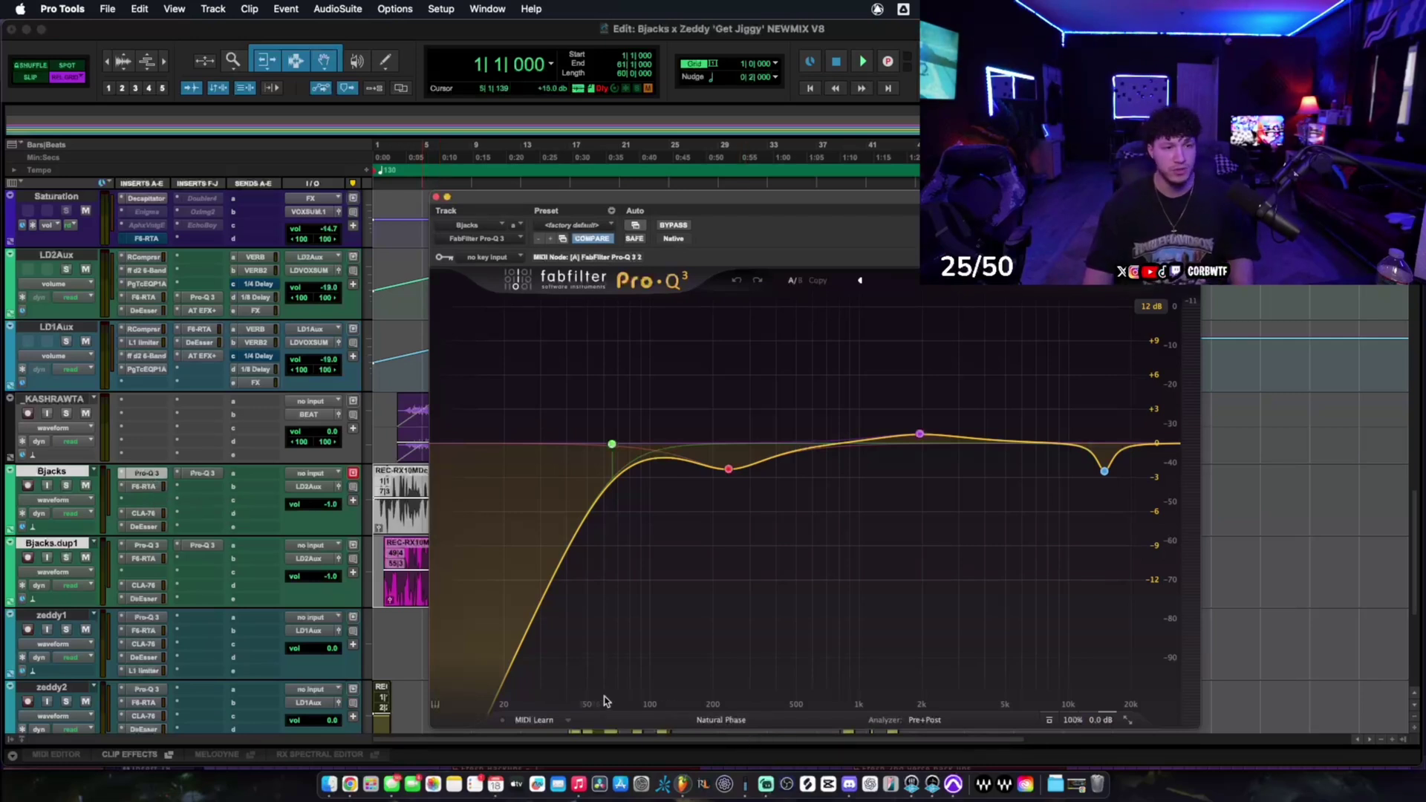
left_click(716, 721)
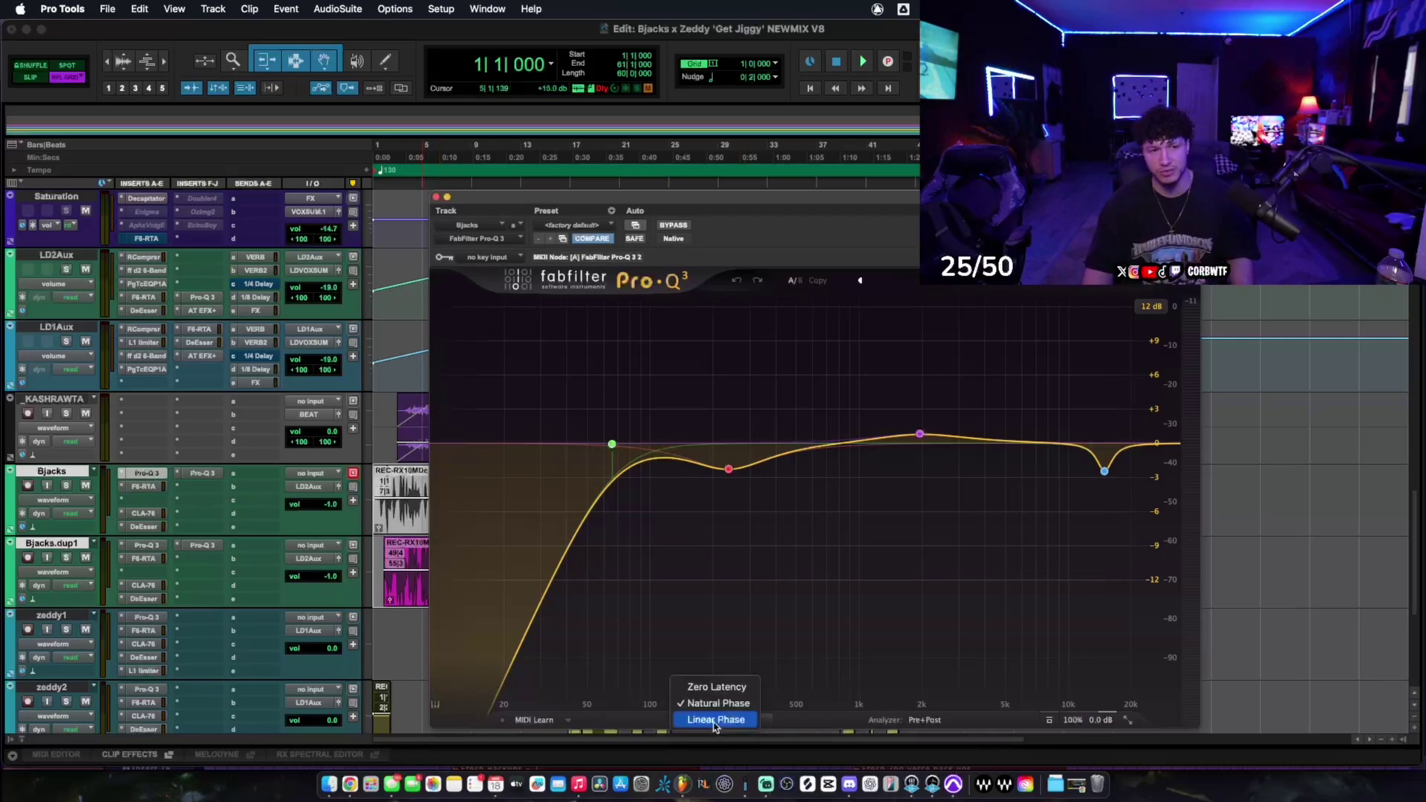
left_click(745, 210)
left_click(729, 470)
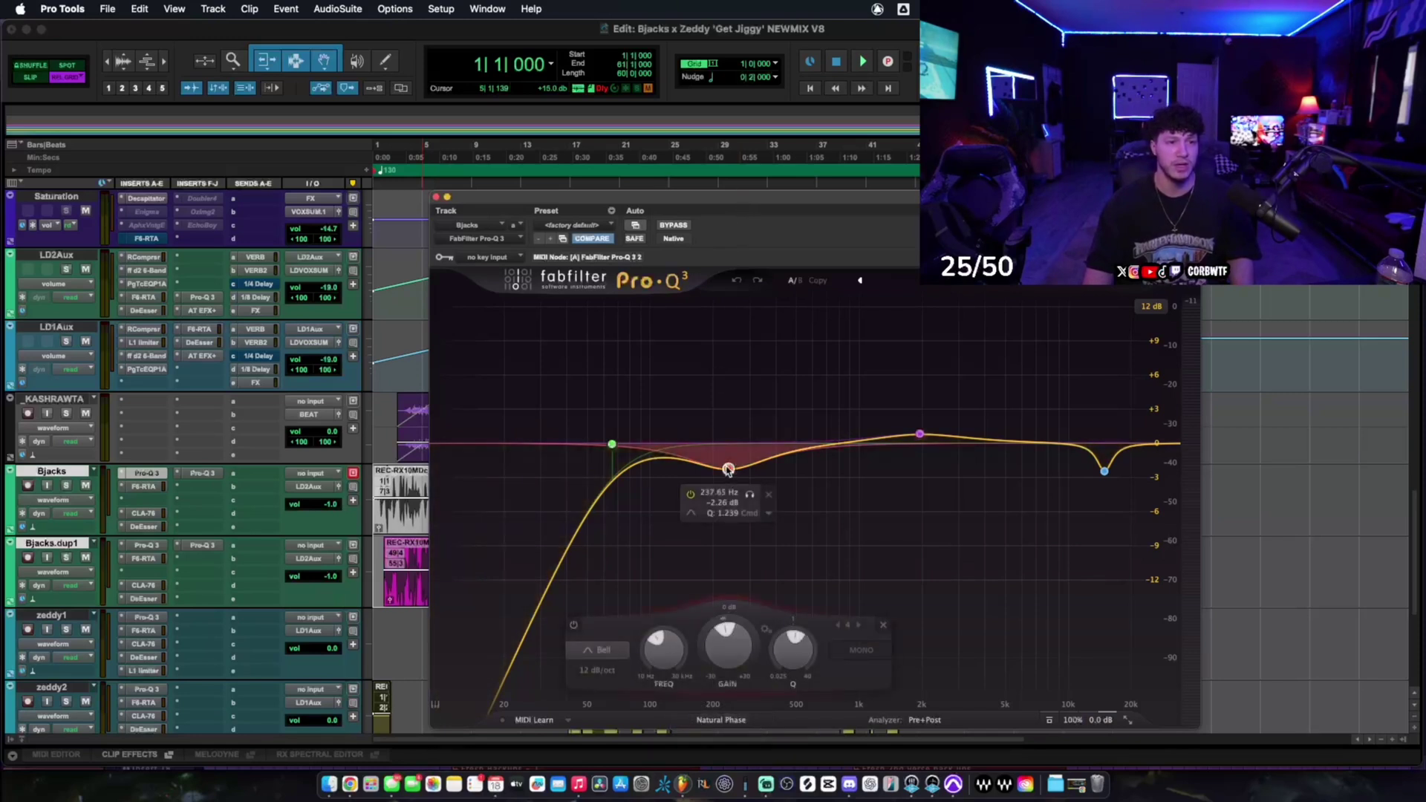
left_click(919, 433)
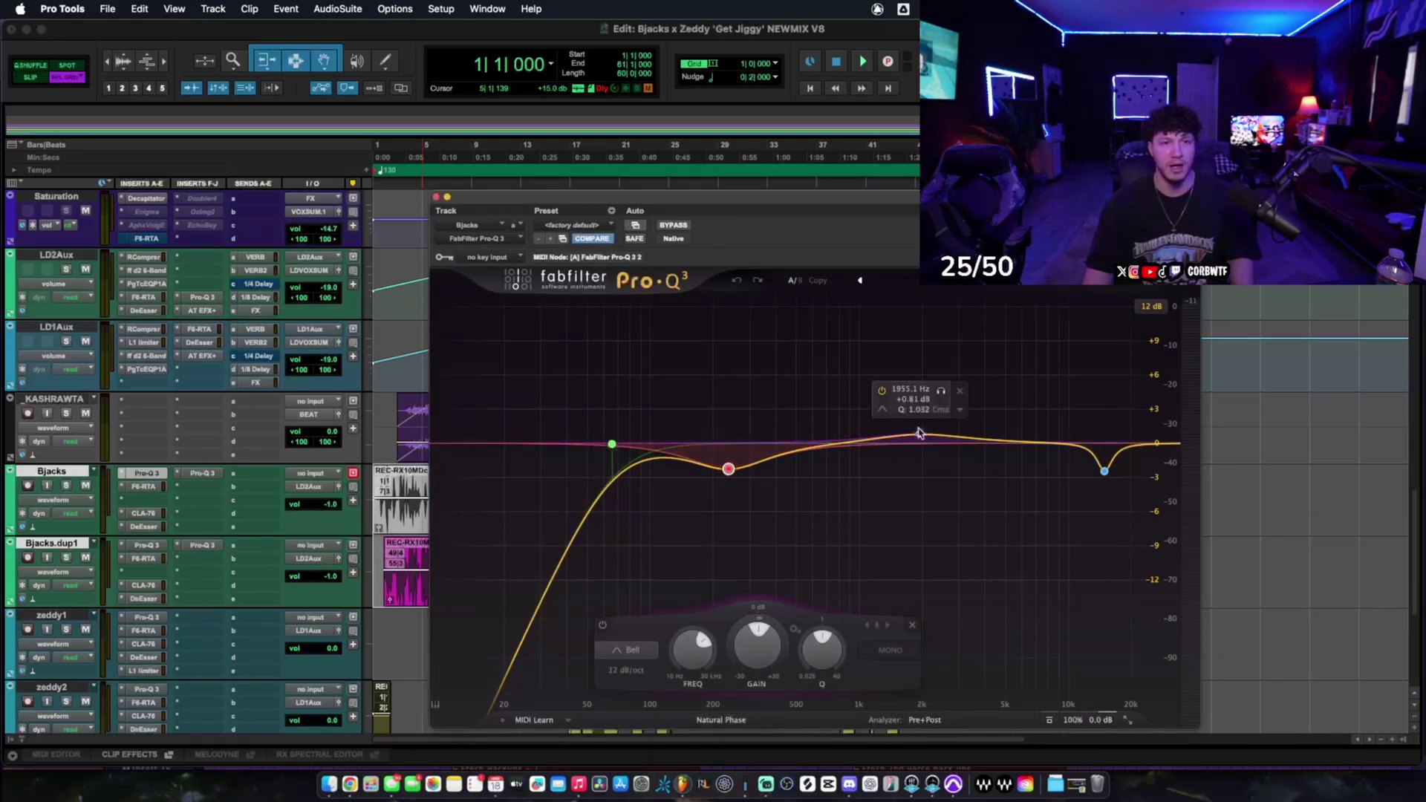
left_click(1105, 468)
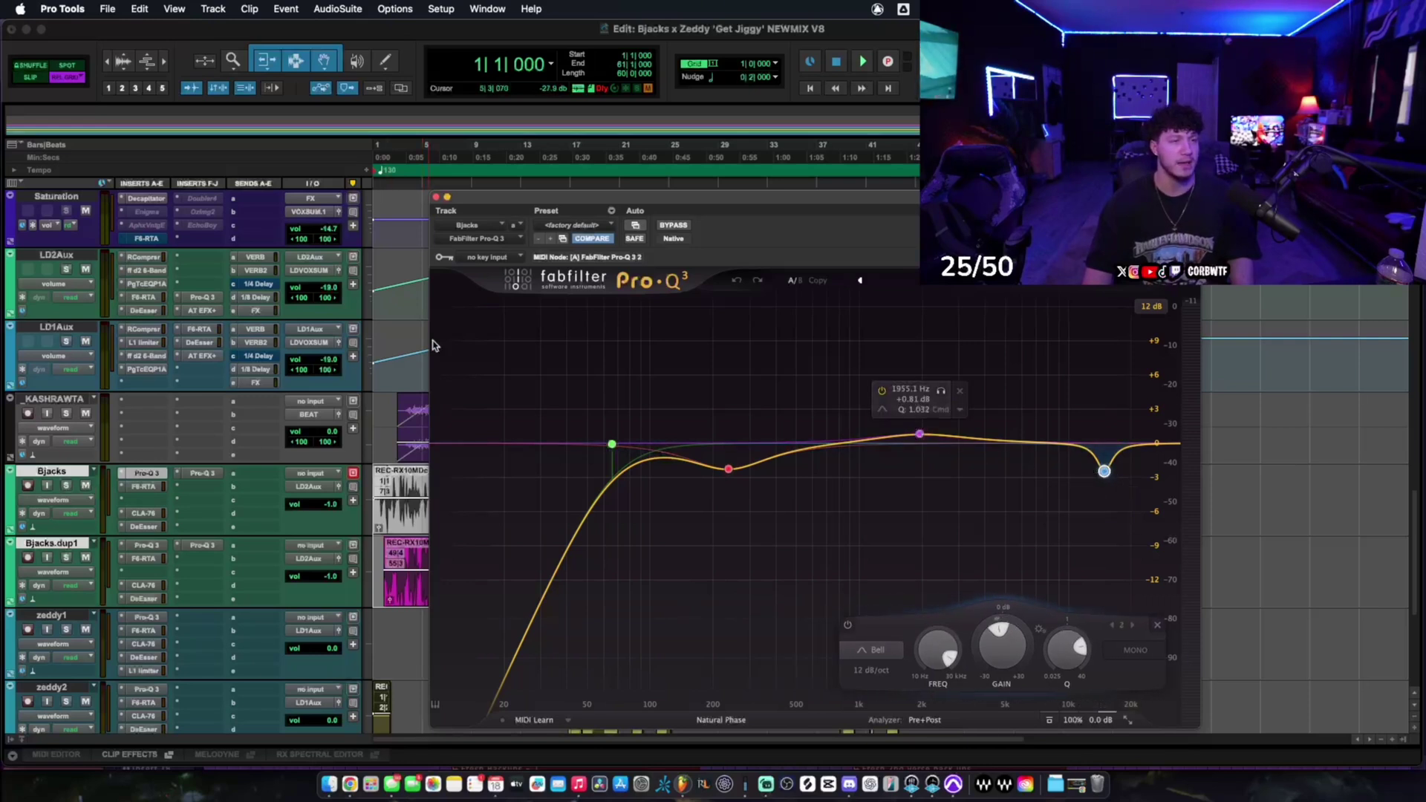
left_click(436, 198)
- Inspect bands 4, 5, 6 and 1 of the F6-RTA equalizer on the Bjacks track
left_click(144, 487)
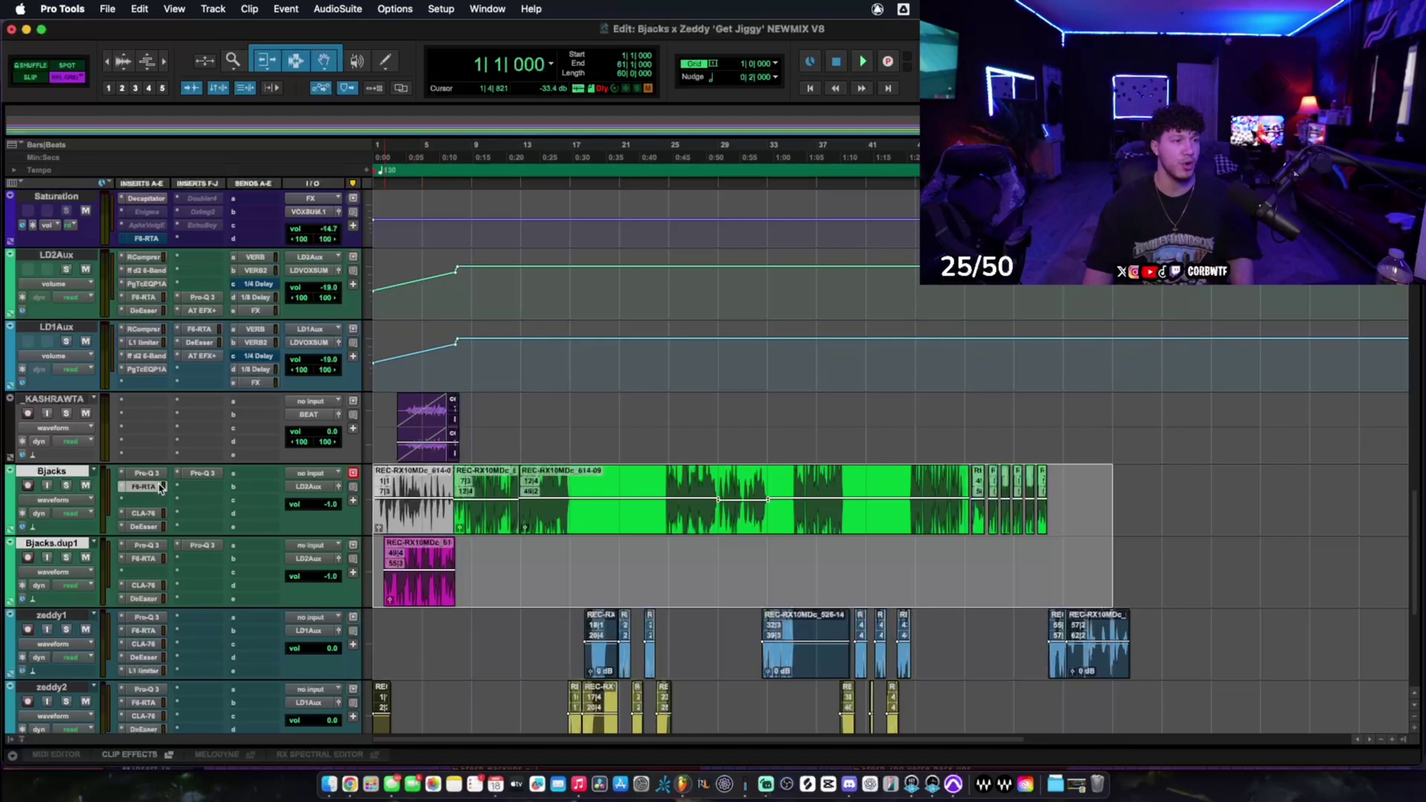
left_click(808, 434)
left_click(809, 417)
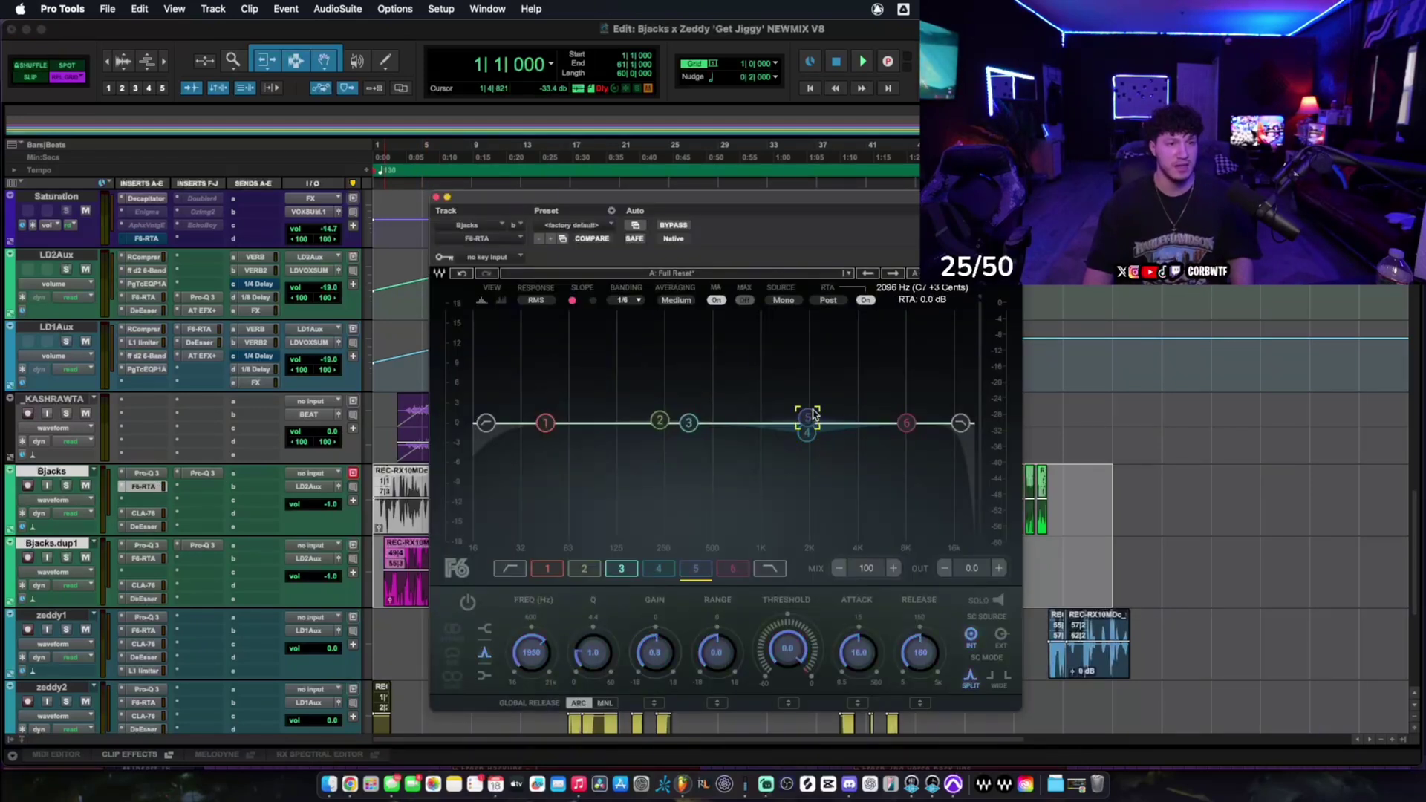
left_click(906, 423)
left_click(545, 424)
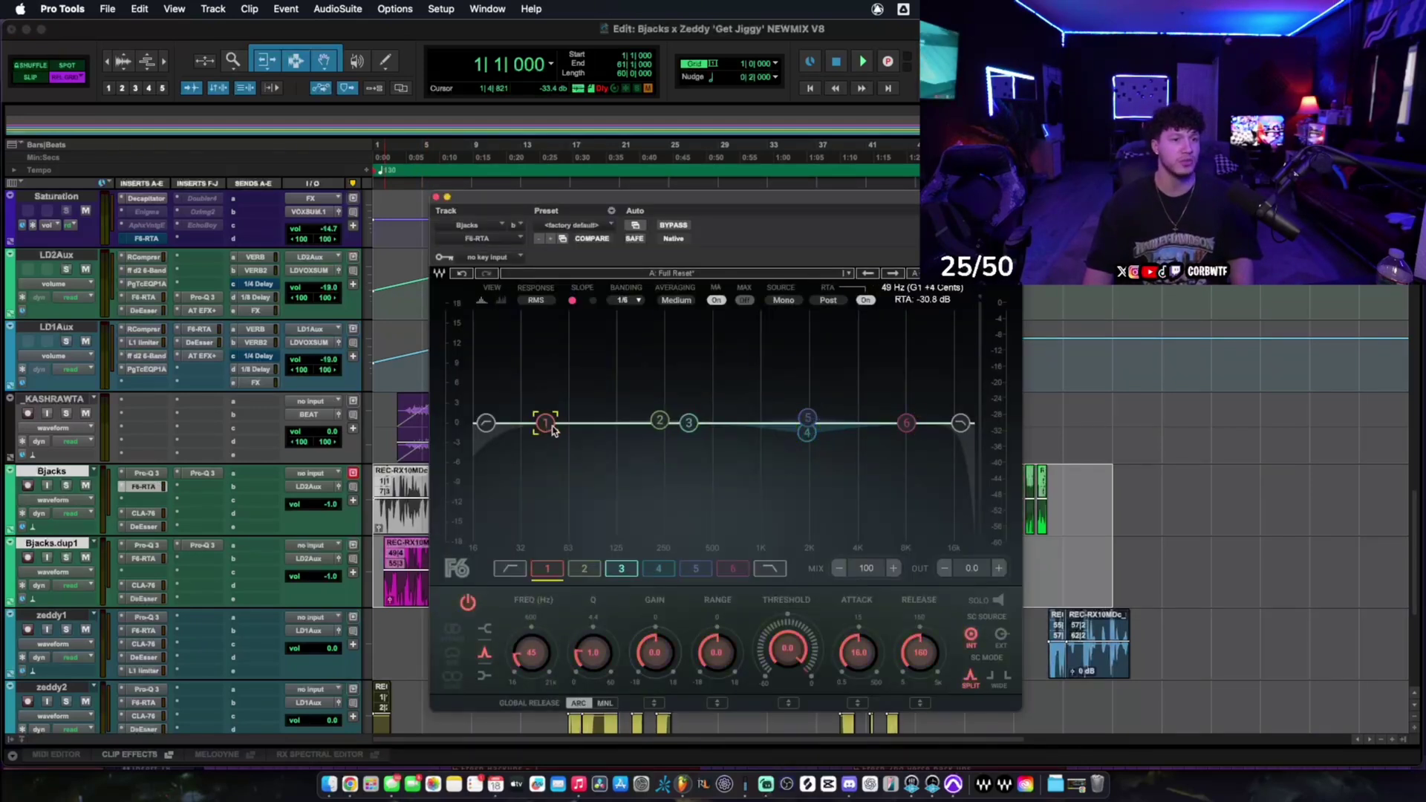
left_click(436, 197)
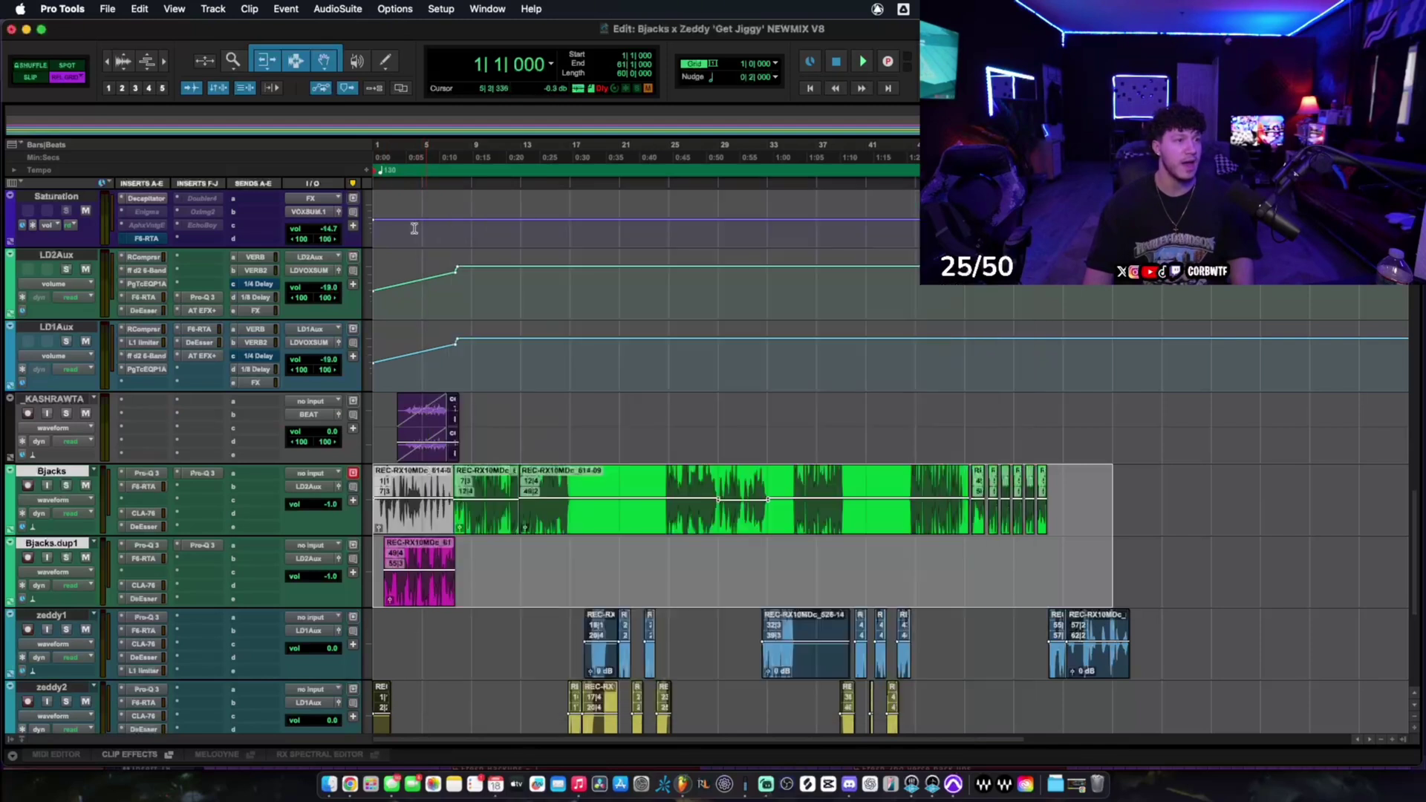
- Inspect the Bjacks track's CLA-76 compressor and DeEsser, playing the vocal from bar 9 to watch both work
left_click(145, 512)
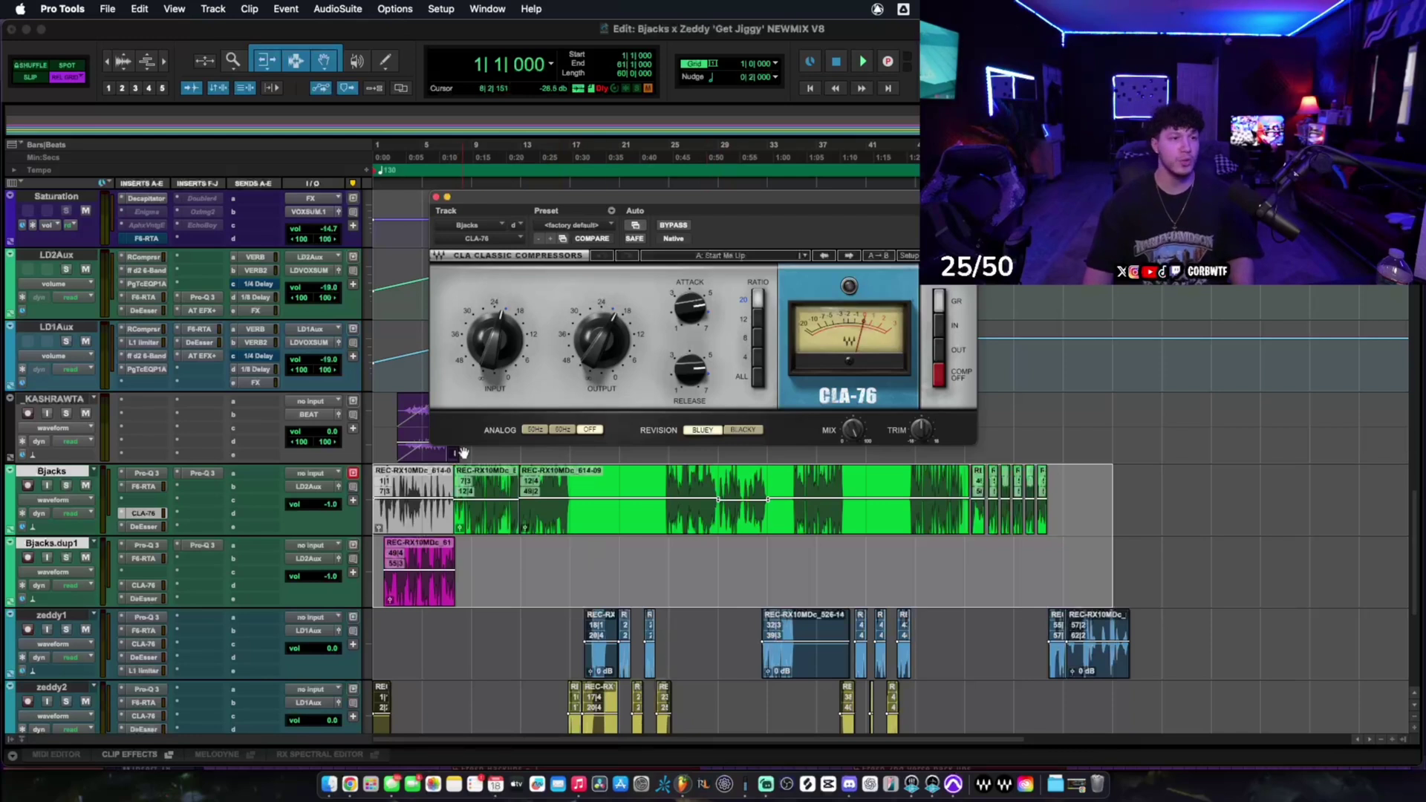
left_click(145, 527)
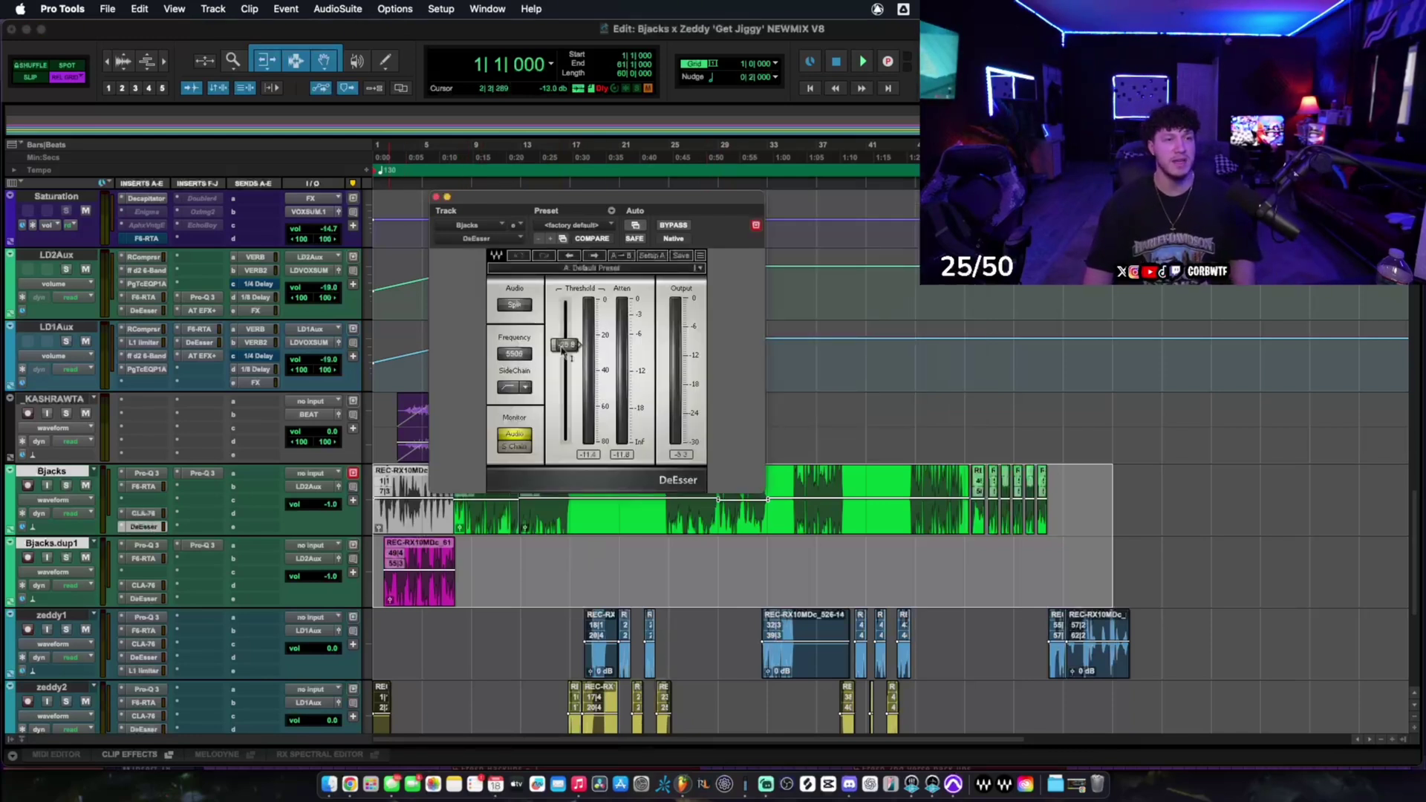
left_click(476, 512)
key("space")
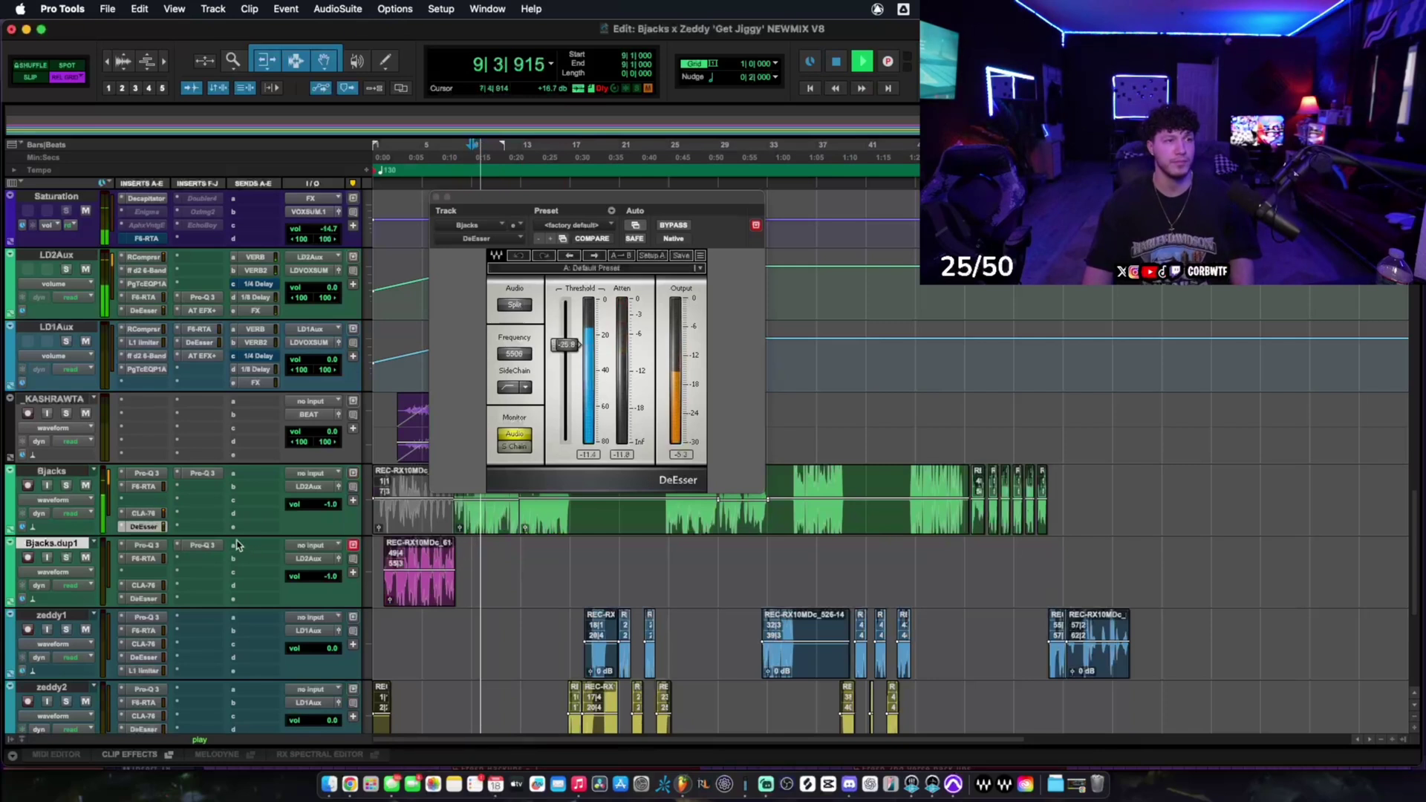
left_click(152, 514)
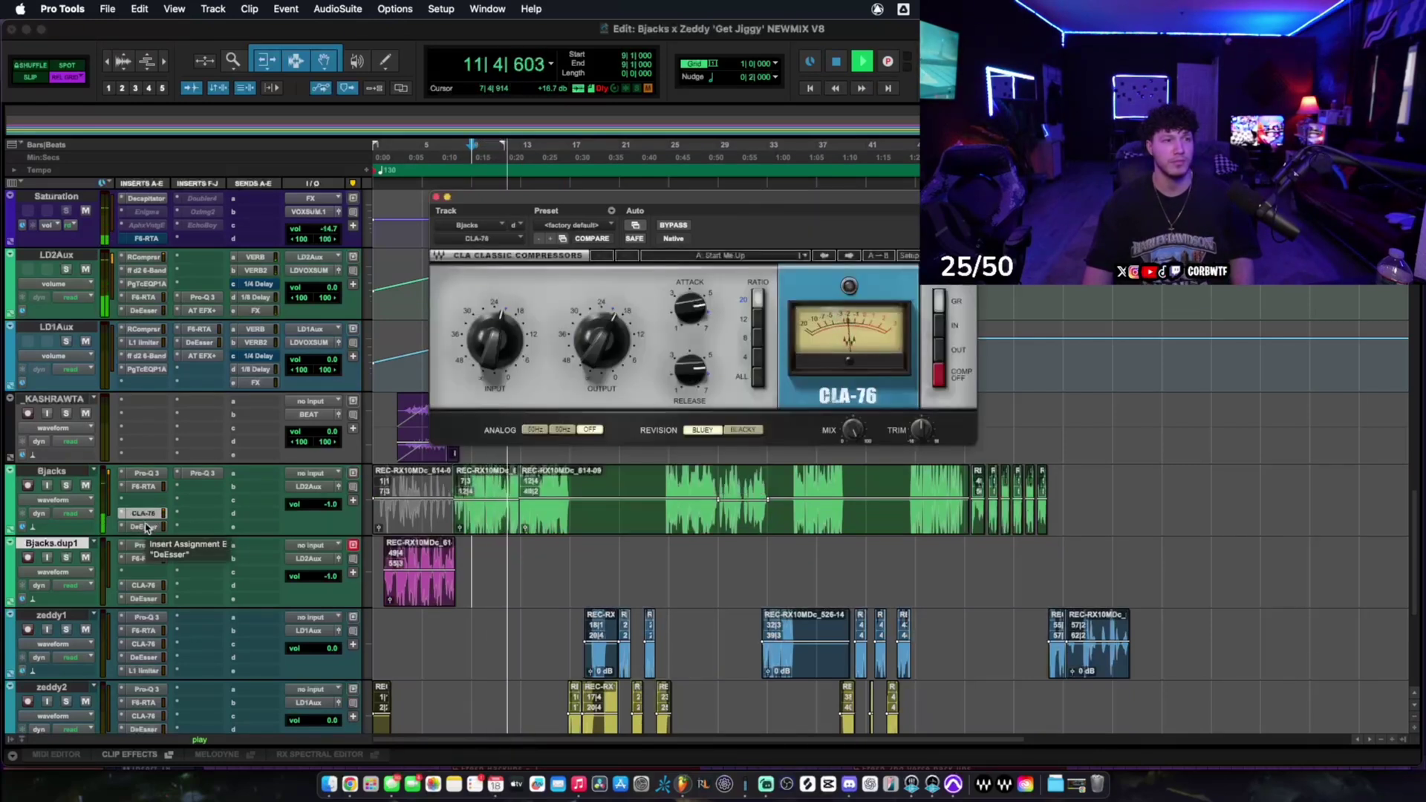
left_click(145, 527)
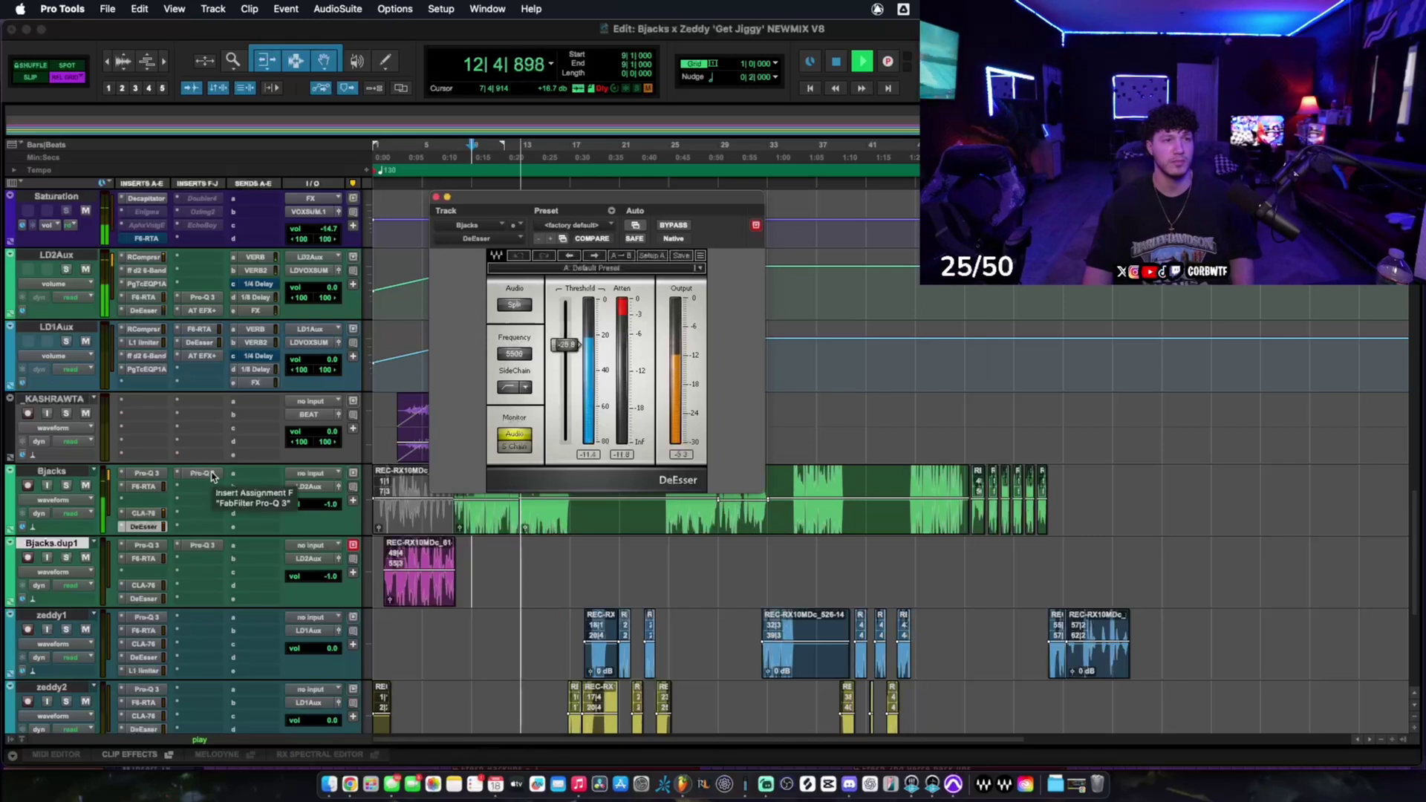
key("space")
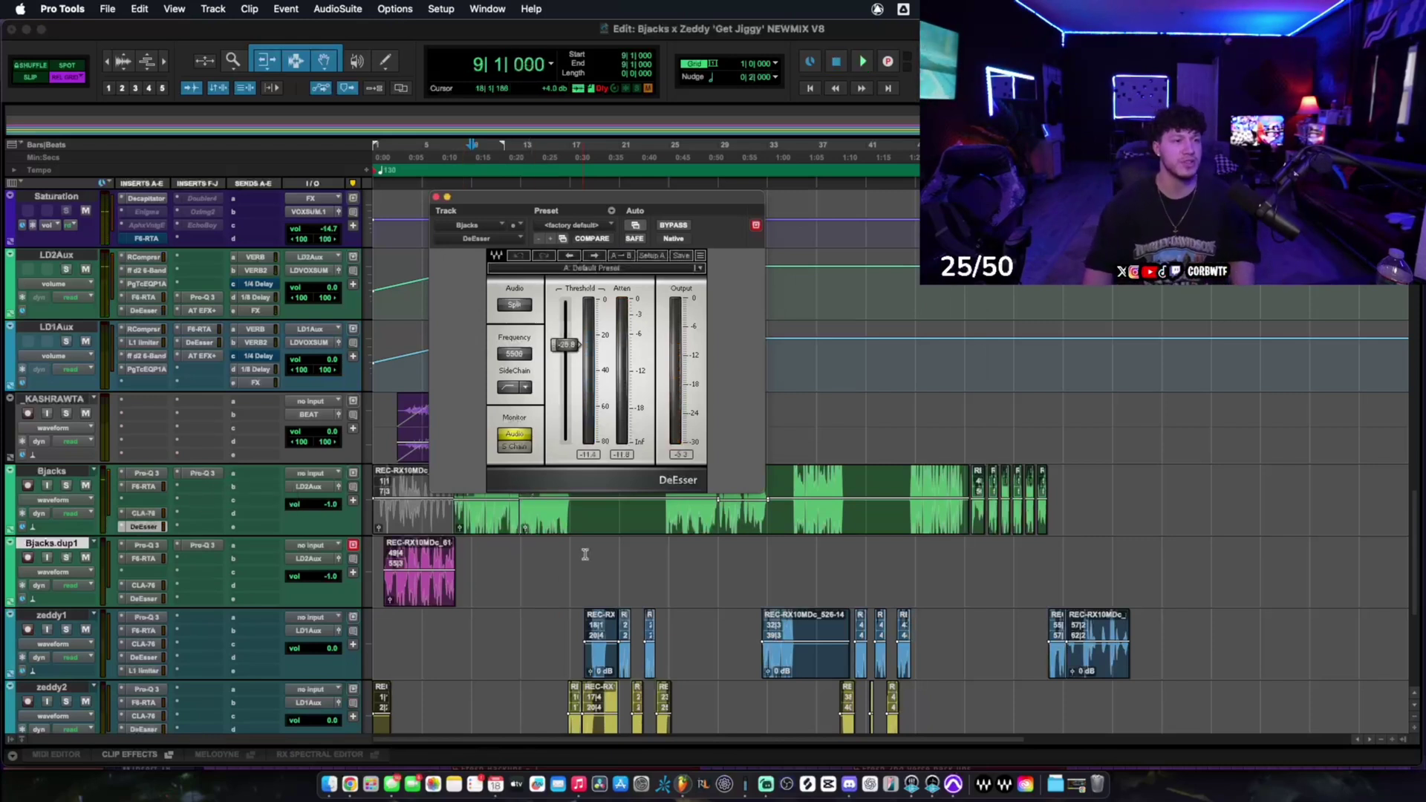
- Inspect the dynamic cut near 1 kHz in the Bjacks track's second Pro-Q 3, including its dynamic range
left_click(201, 474)
mouse_move(861, 442)
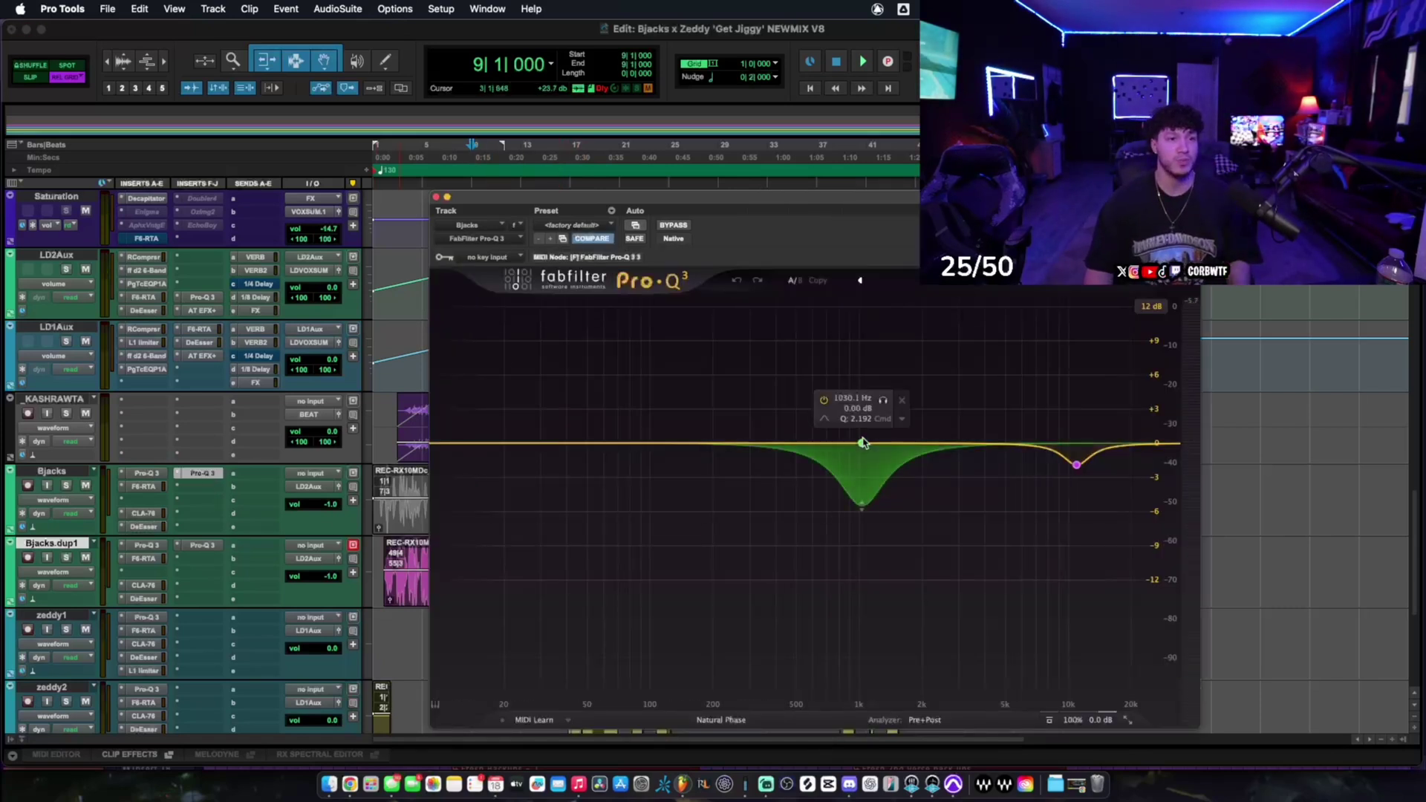
left_click(863, 446)
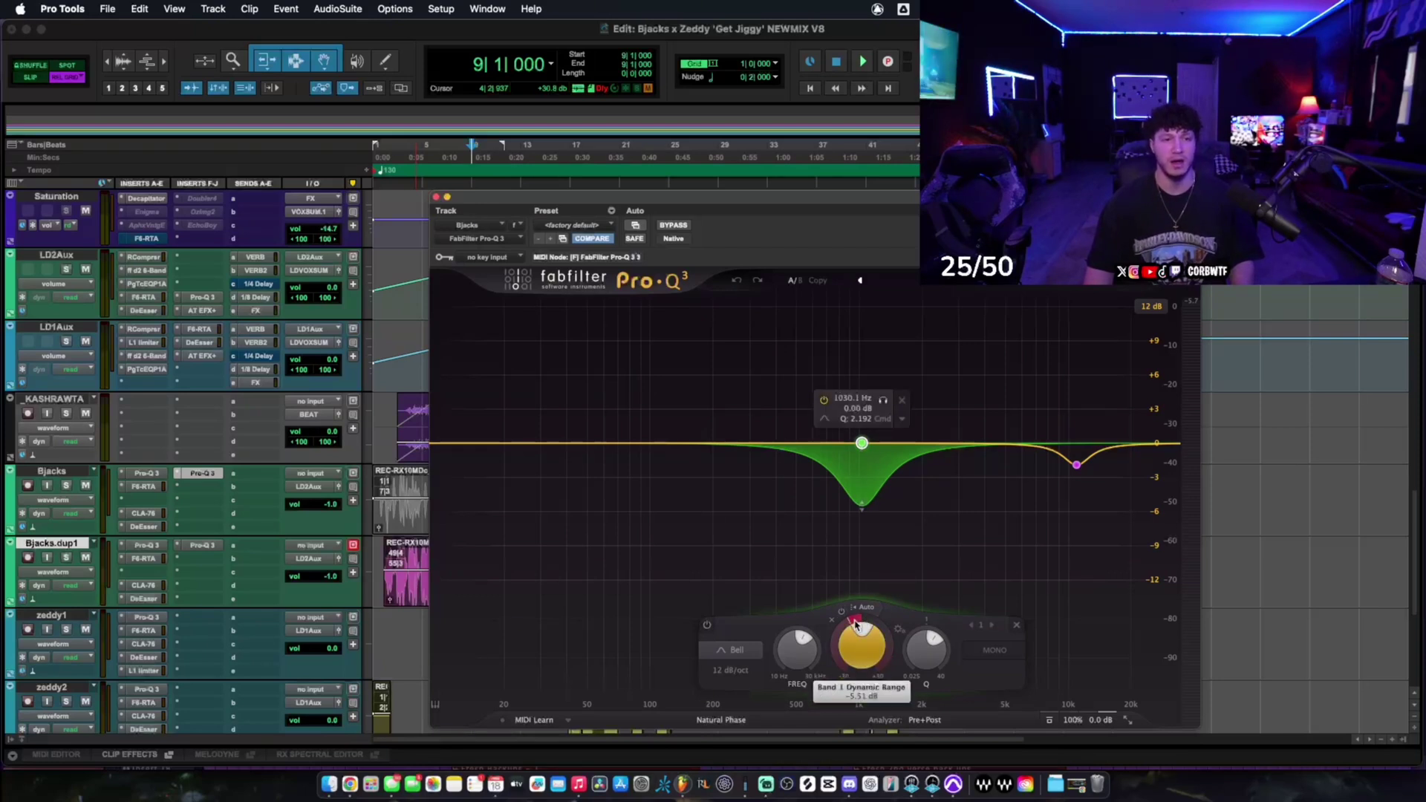
left_click(436, 197)
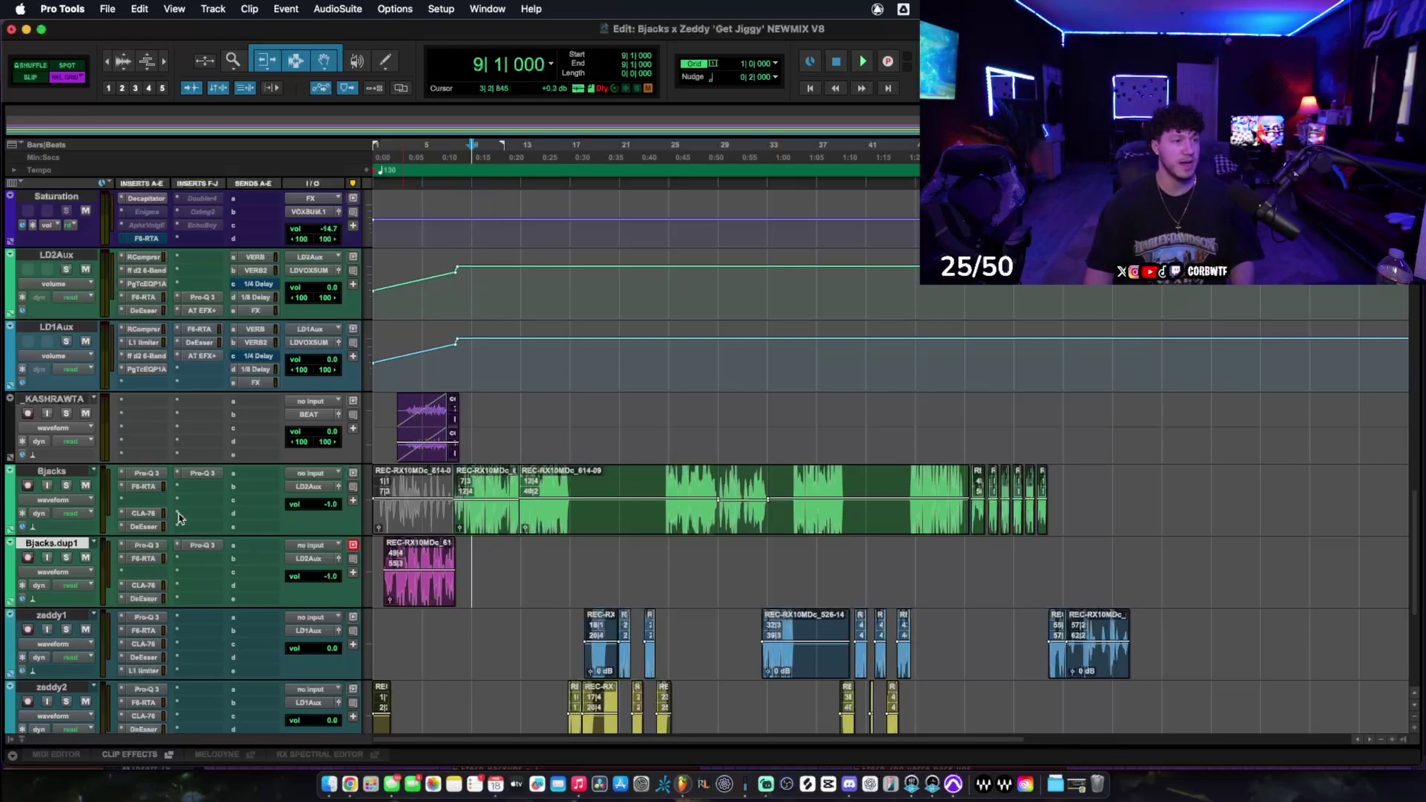
- Open the RCompressor on LD2Aux and play from bar 9 to watch its gain reduction on the lead vocal
scroll(178, 518, "up", 1)
left_click(143, 328)
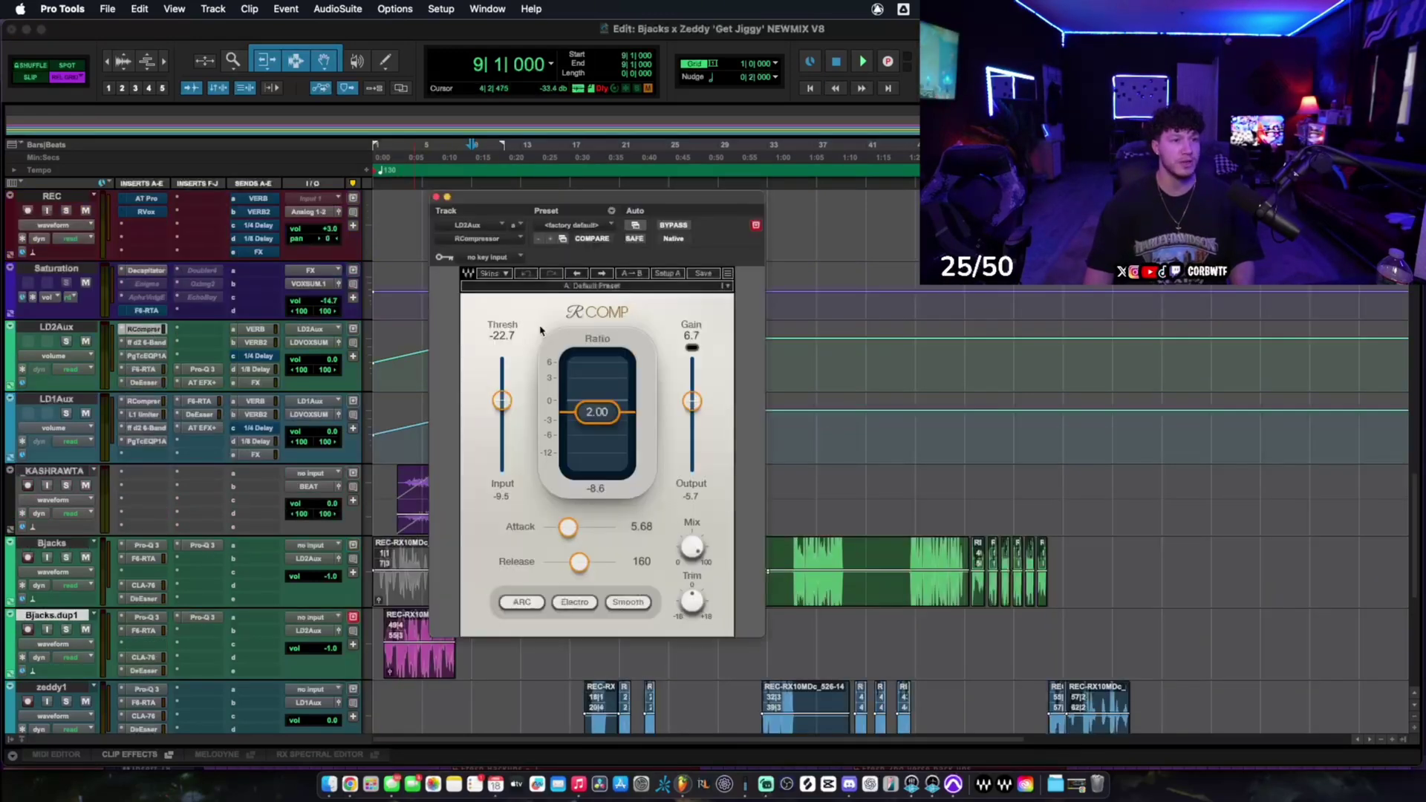
left_click_drag(561, 198, 673, 168)
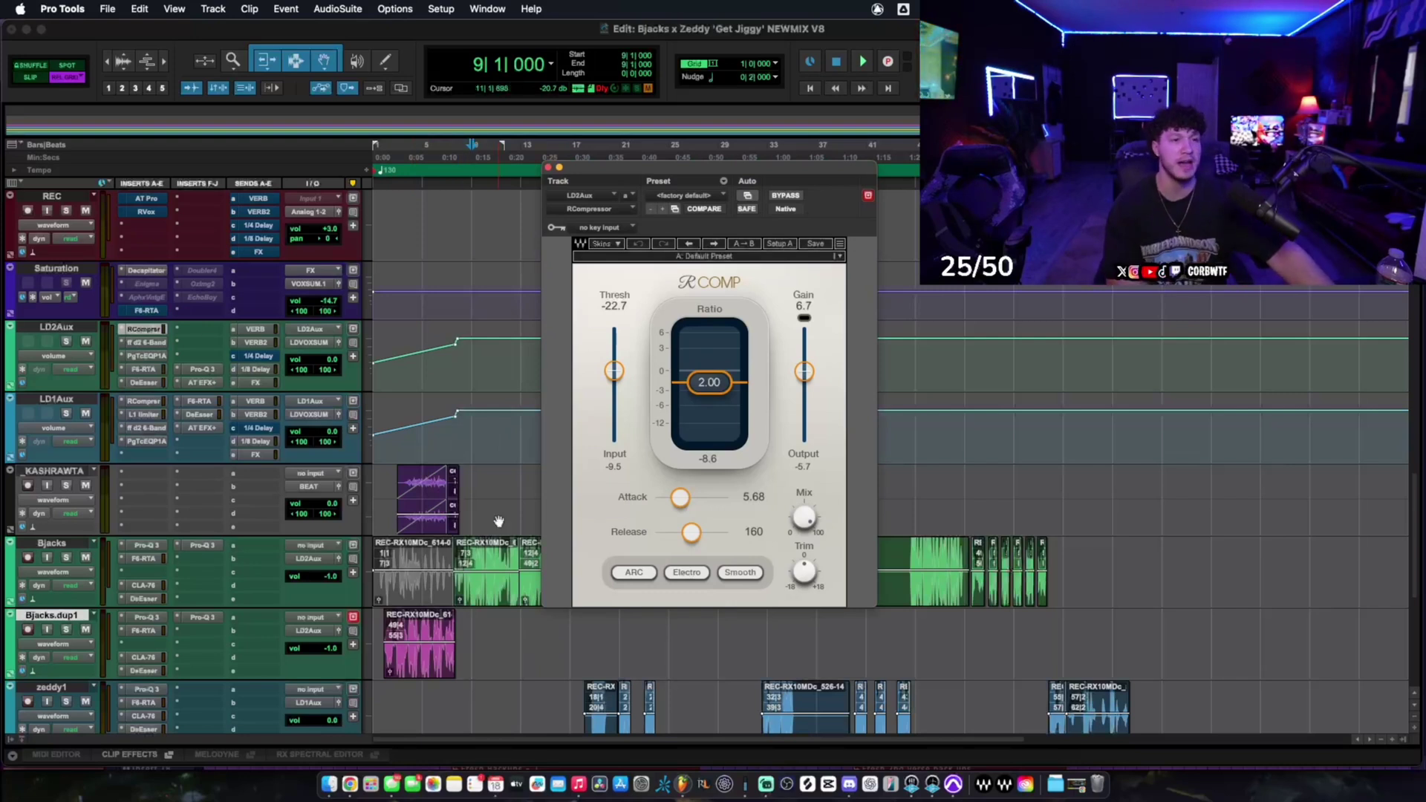
key("space")
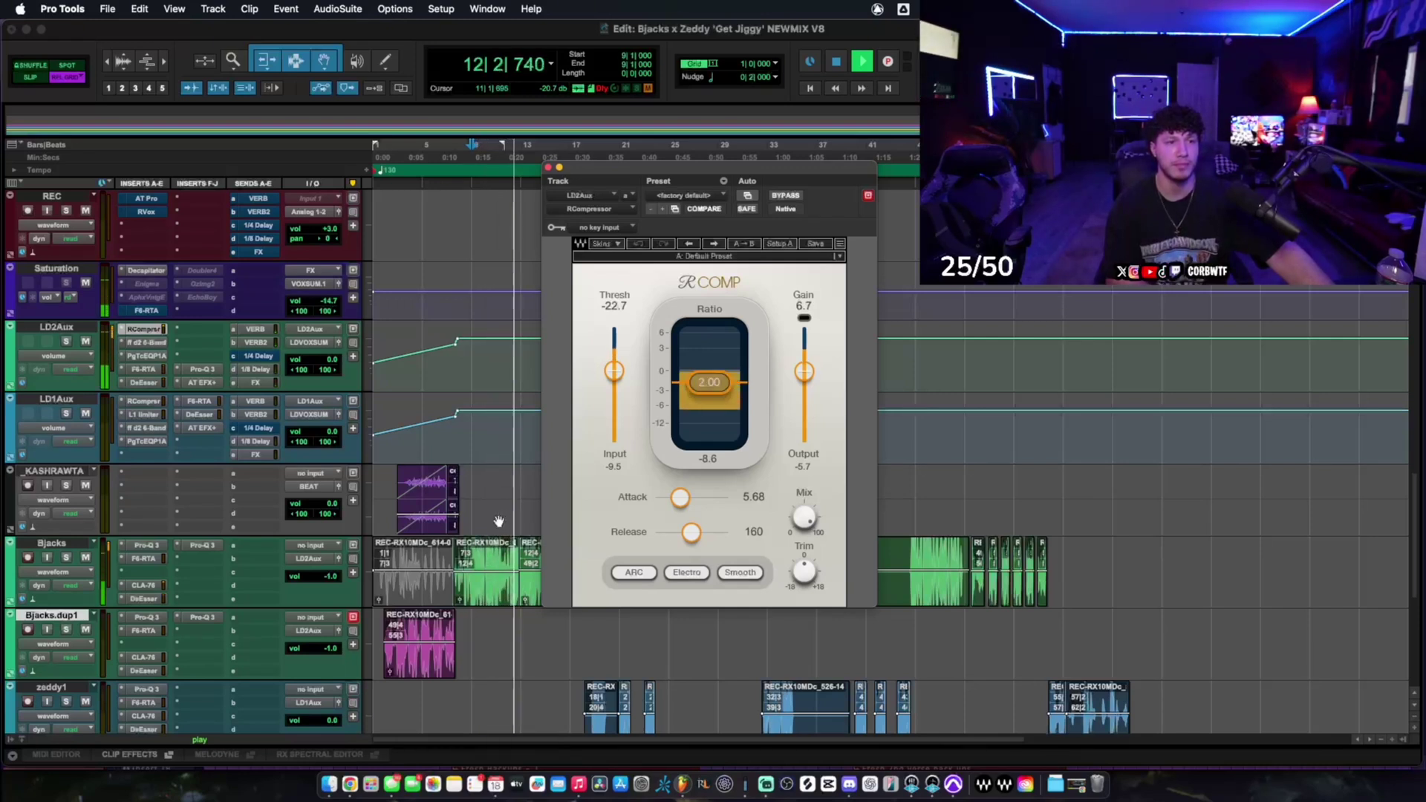
key("space")
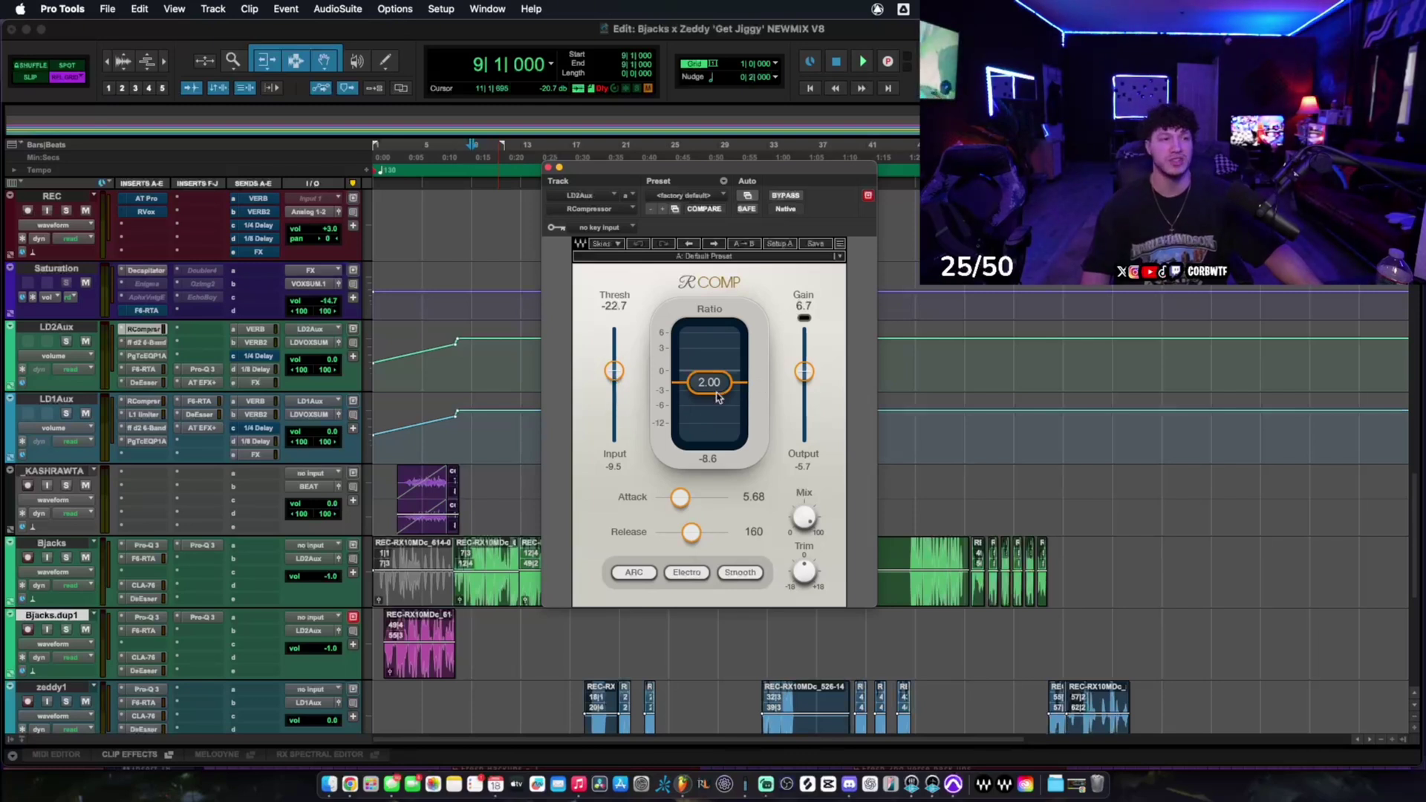
- Inspect the Focusrite d2 6-Band and PuigTec EQP1A equalizers on the LD2Aux track
left_click(146, 342)
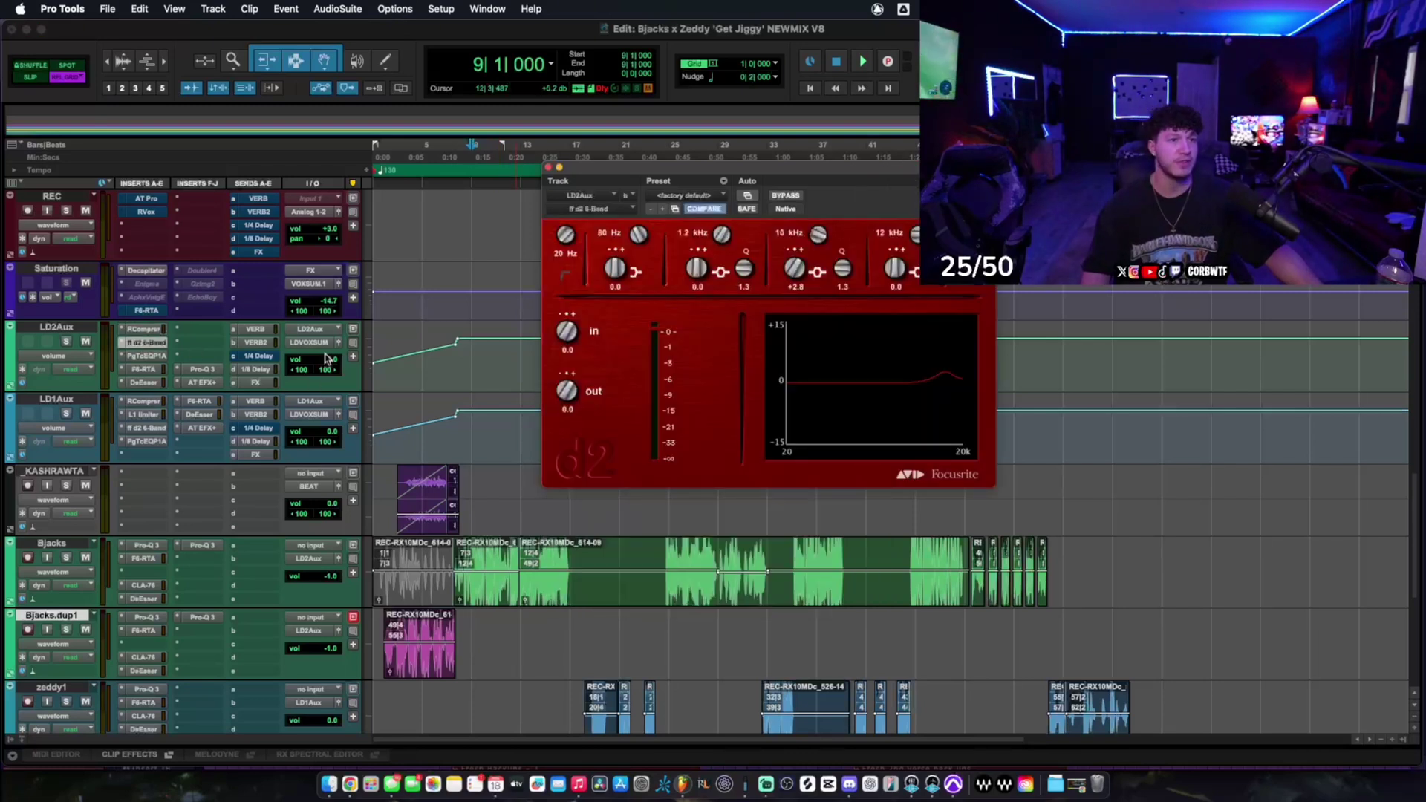
left_click_drag(719, 178, 718, 173)
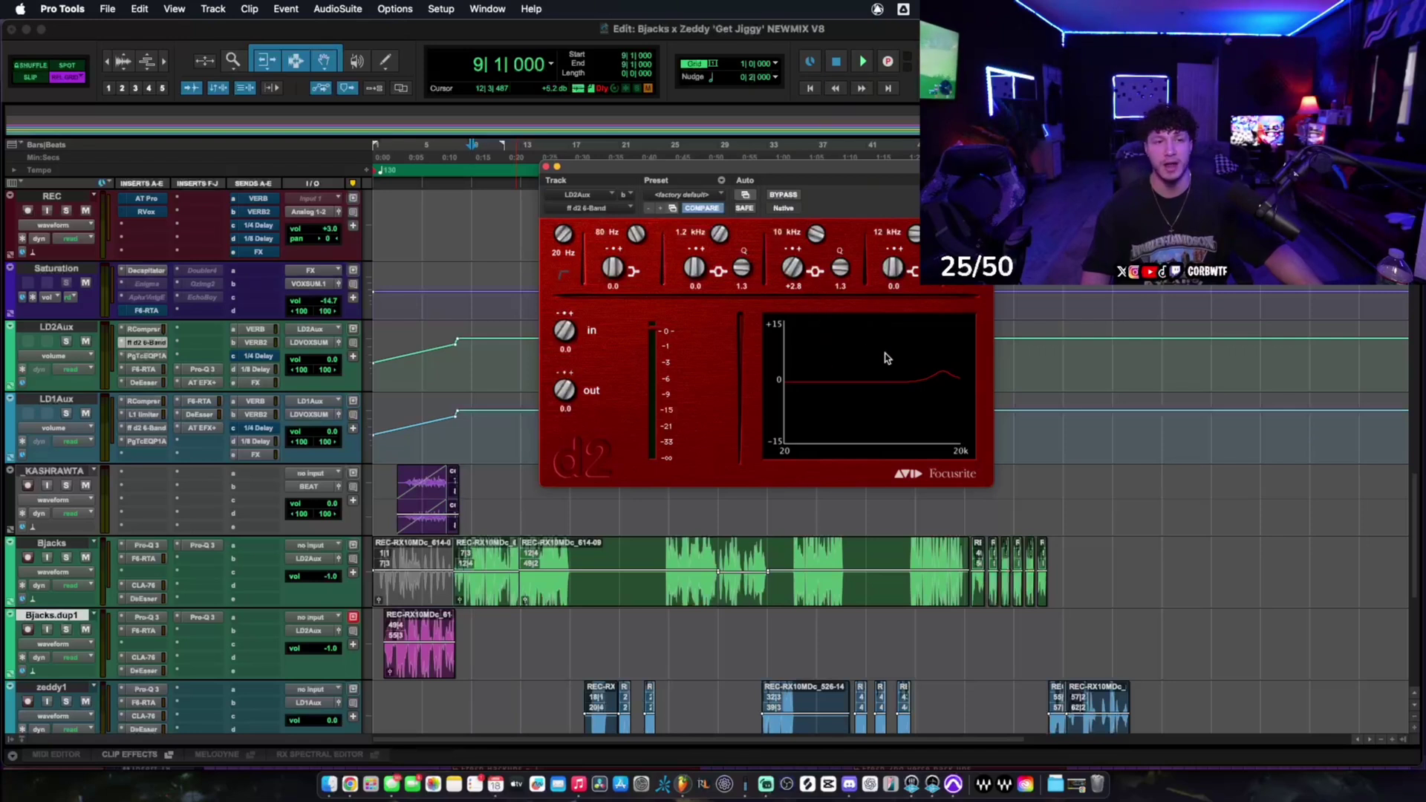
left_click(149, 357)
left_click_drag(854, 174, 743, 182)
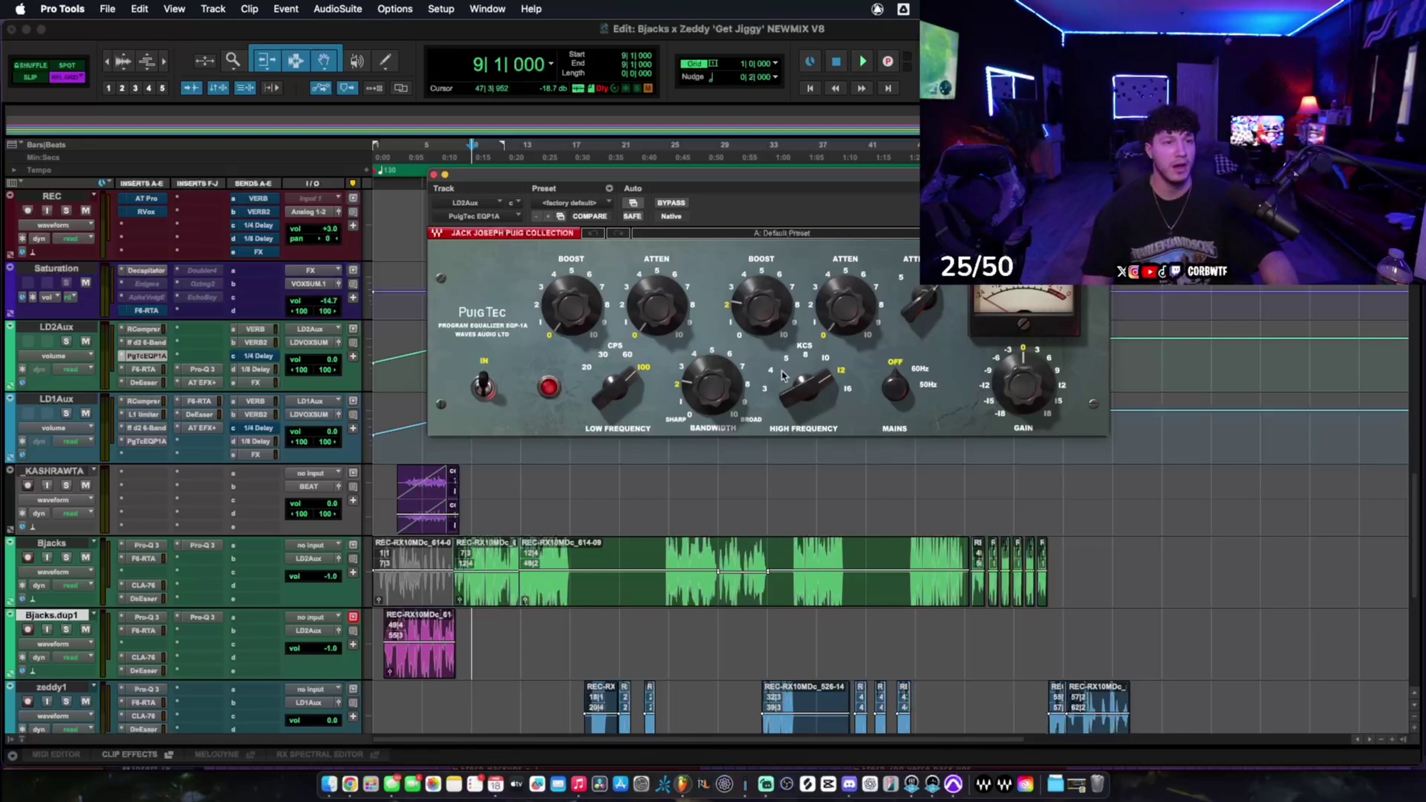
left_click(434, 176)
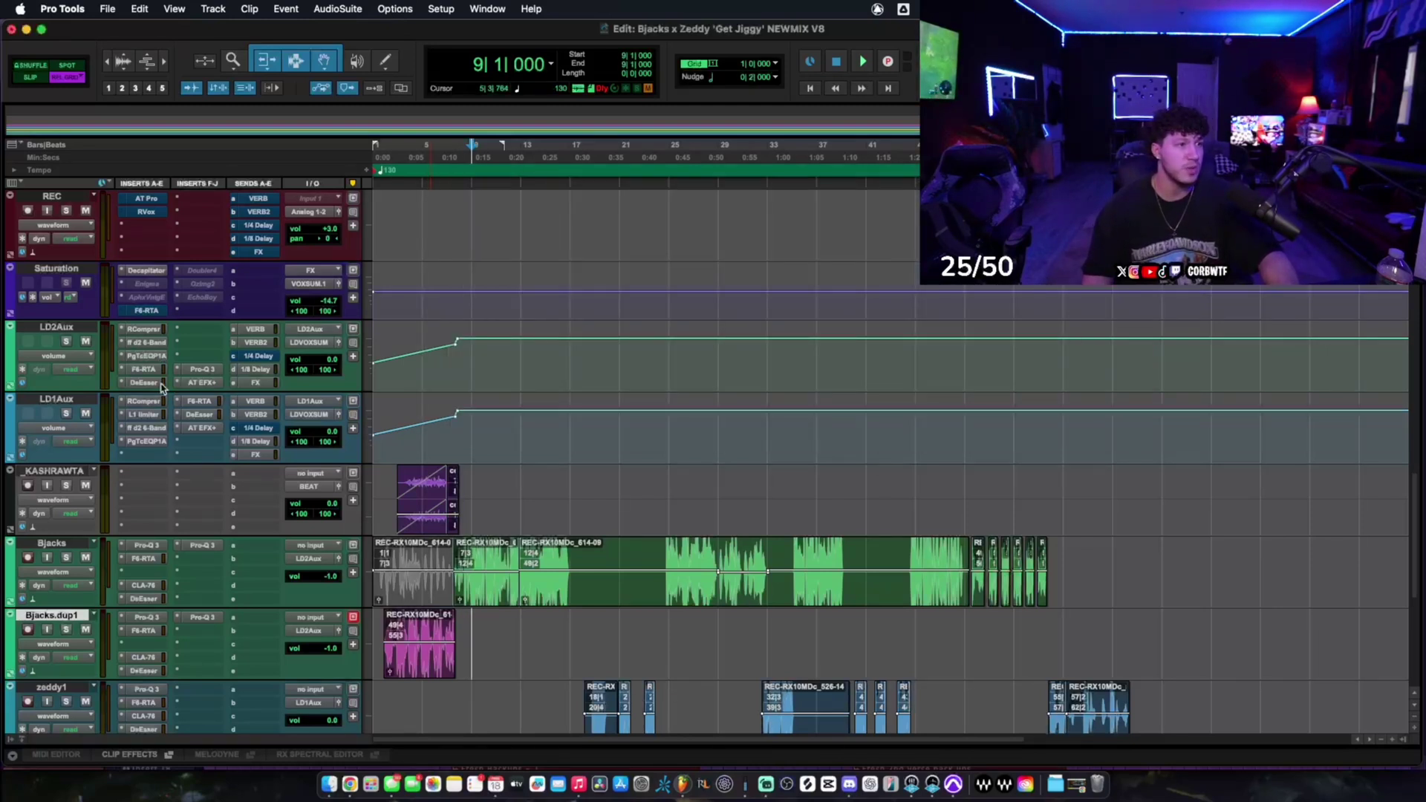
left_click(147, 356)
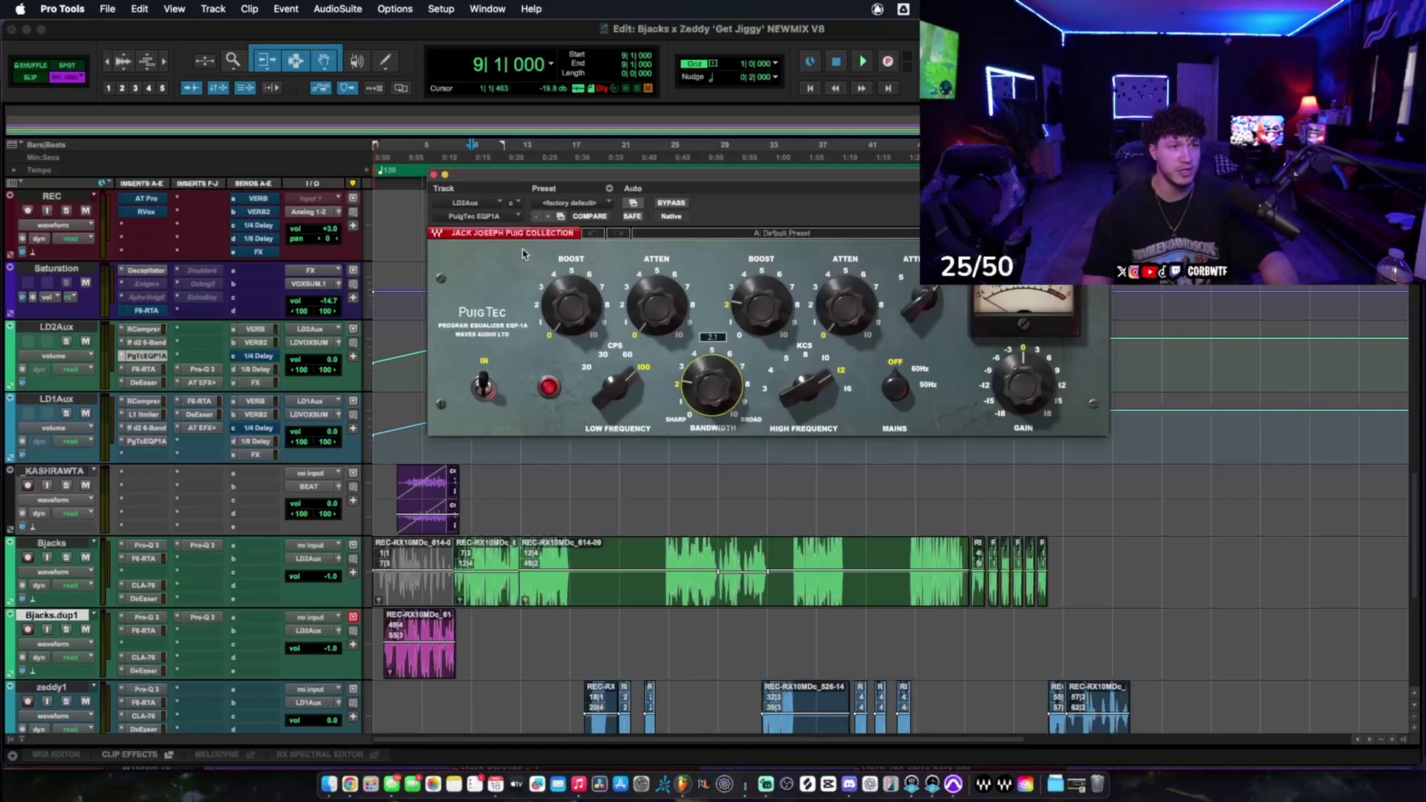
left_click(434, 176)
- Open the F6-RTA equalizer on LD2Aux and inspect the settings of its individual bands
left_click(147, 369)
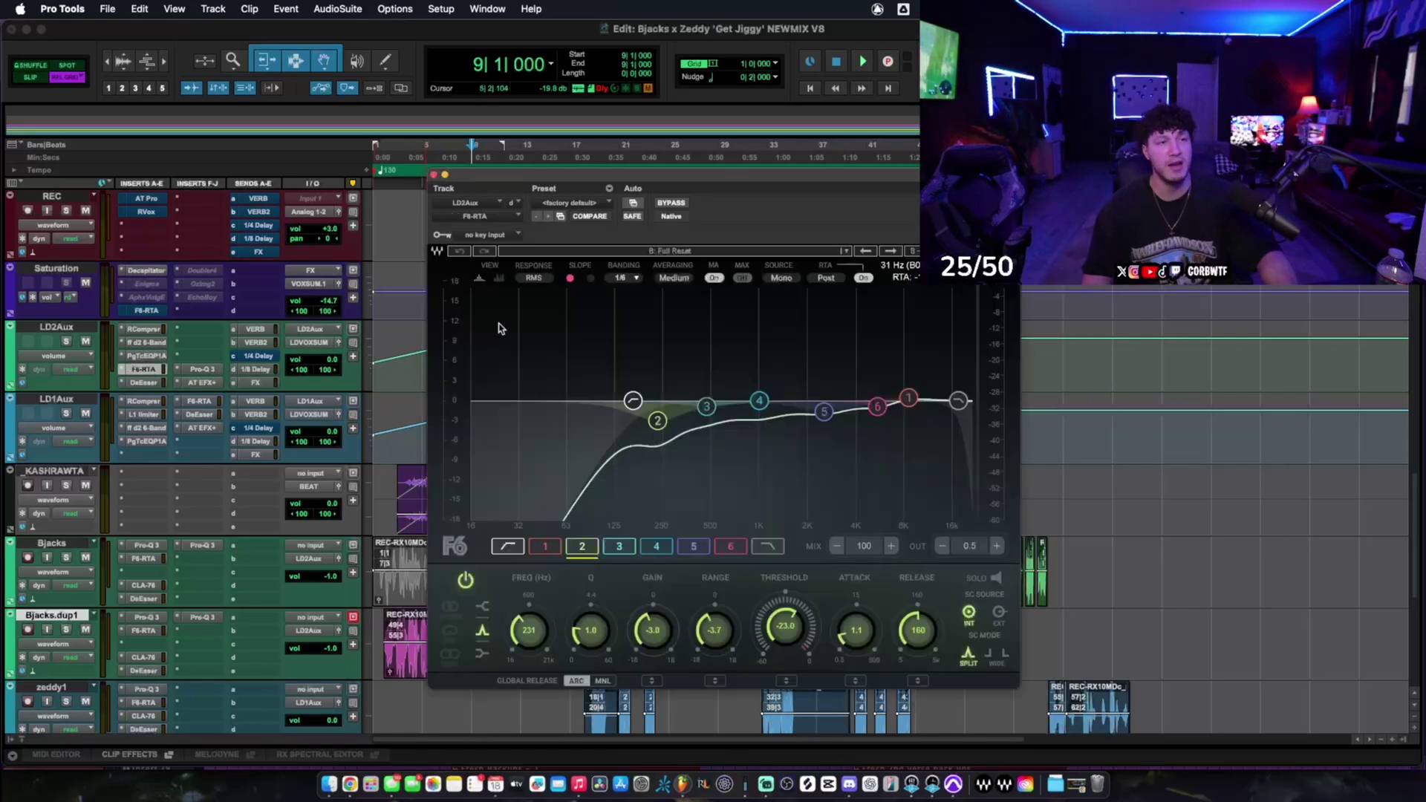
left_click(760, 401)
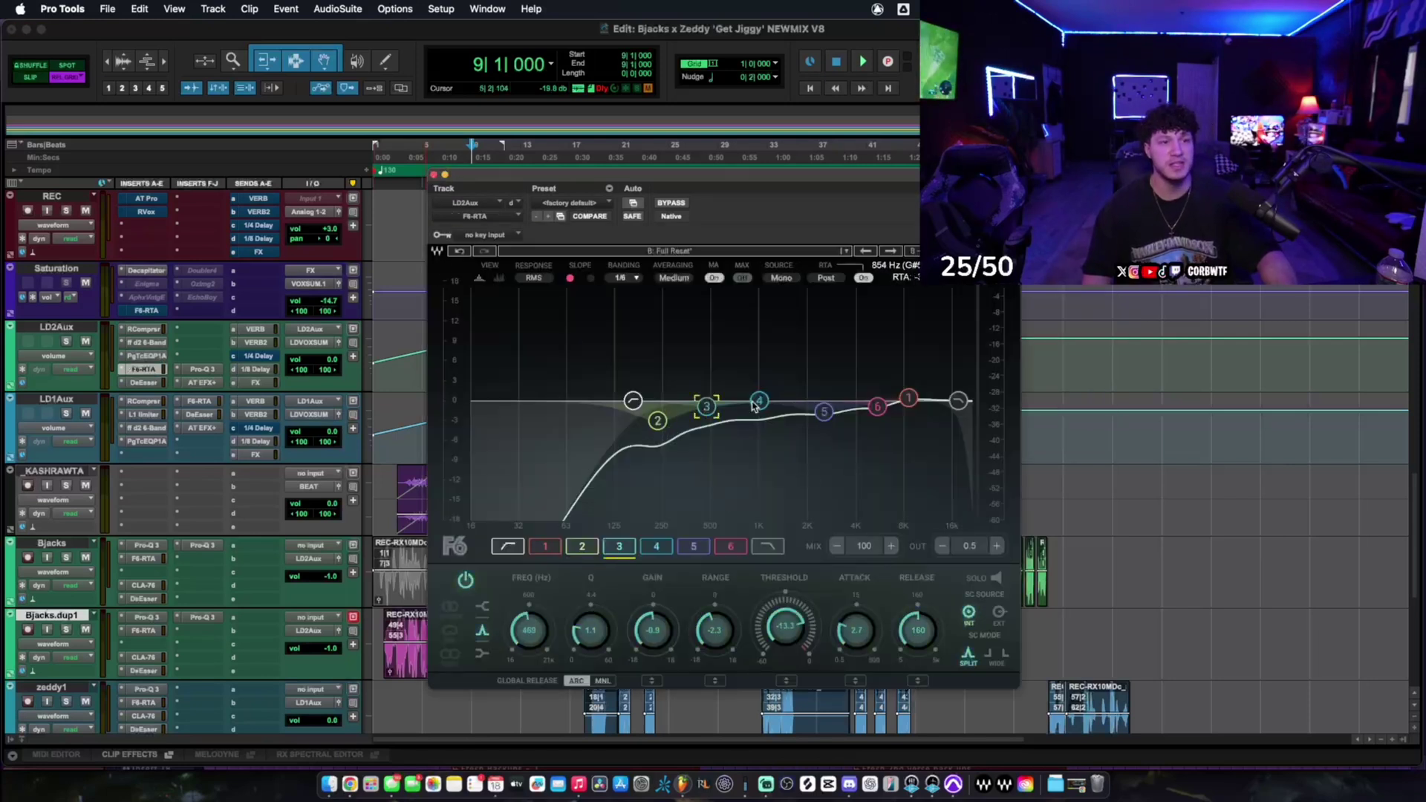
left_click(657, 420)
left_click(824, 411)
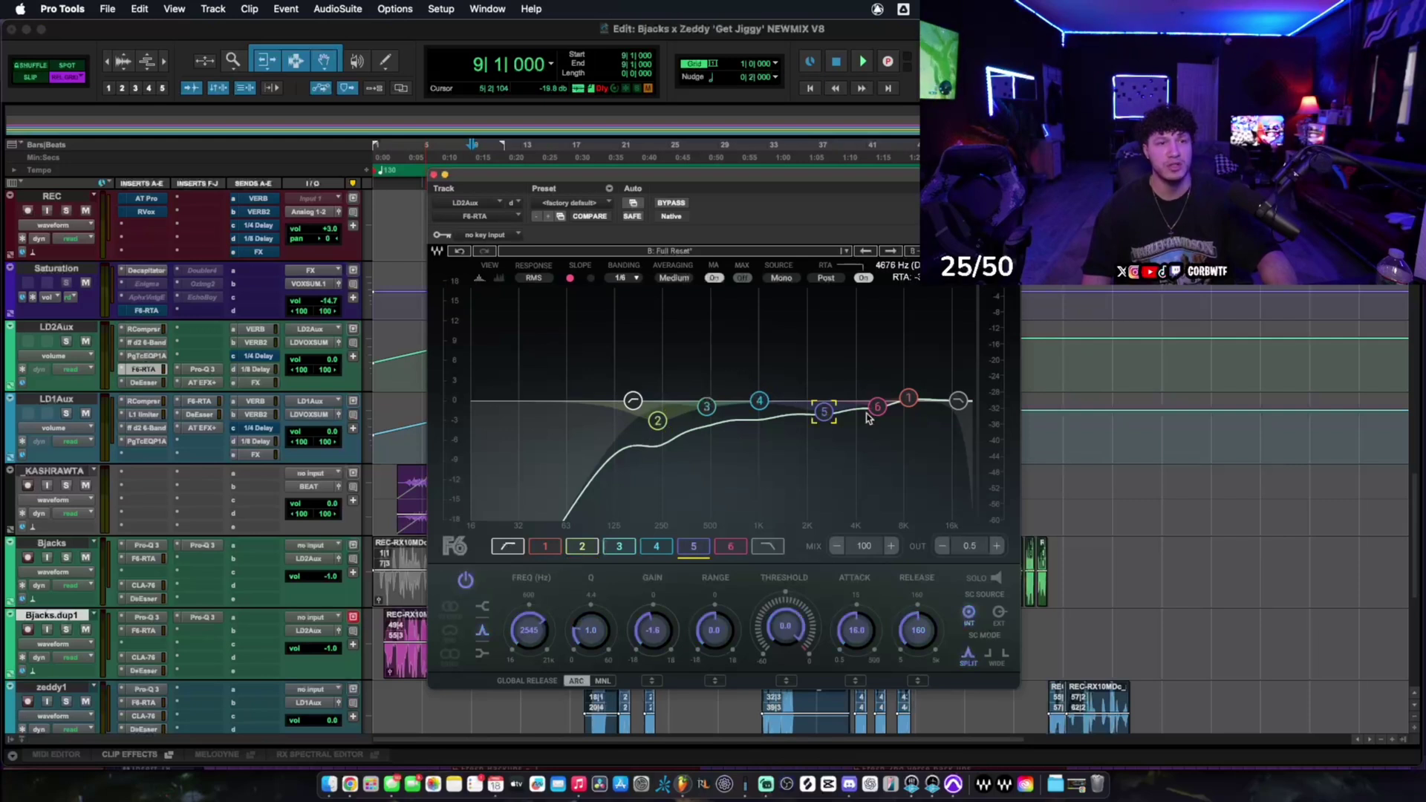
left_click(877, 406)
left_click(908, 399)
left_click(824, 411)
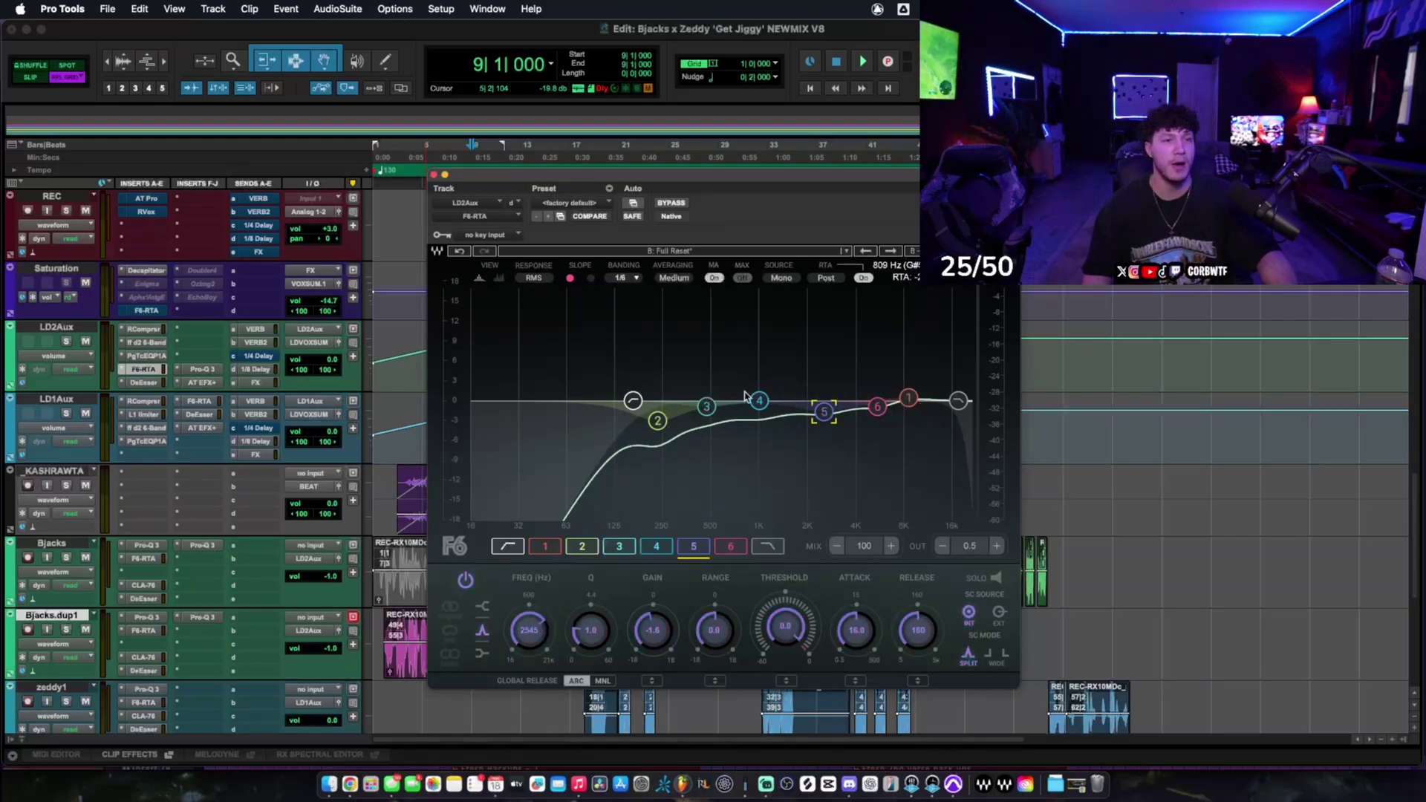
- Play from bar 9 with band 2 of LD2Aux's F6-RTA selected to watch its dynamic cut, then check band 4
left_click(707, 406)
left_click(658, 421)
key("space")
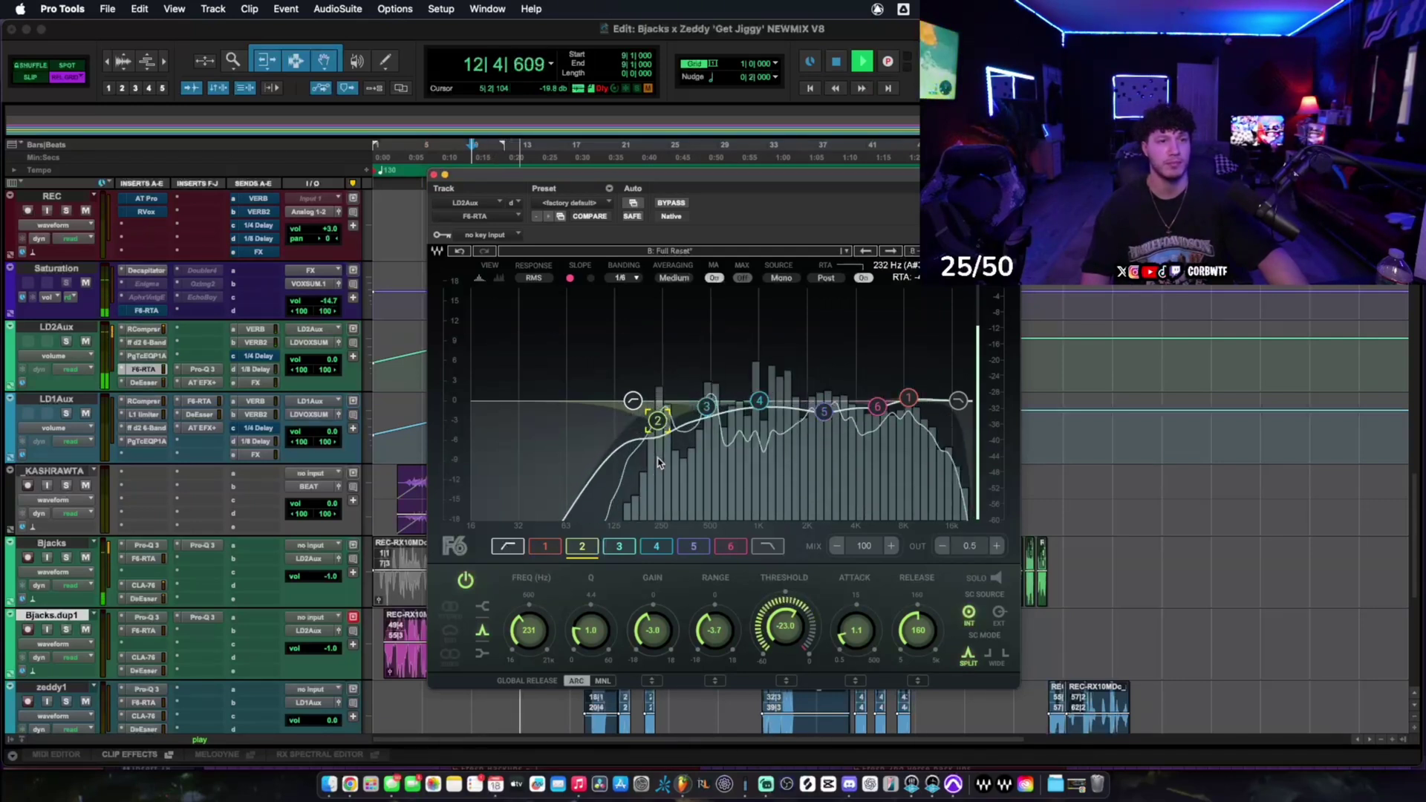
key("space")
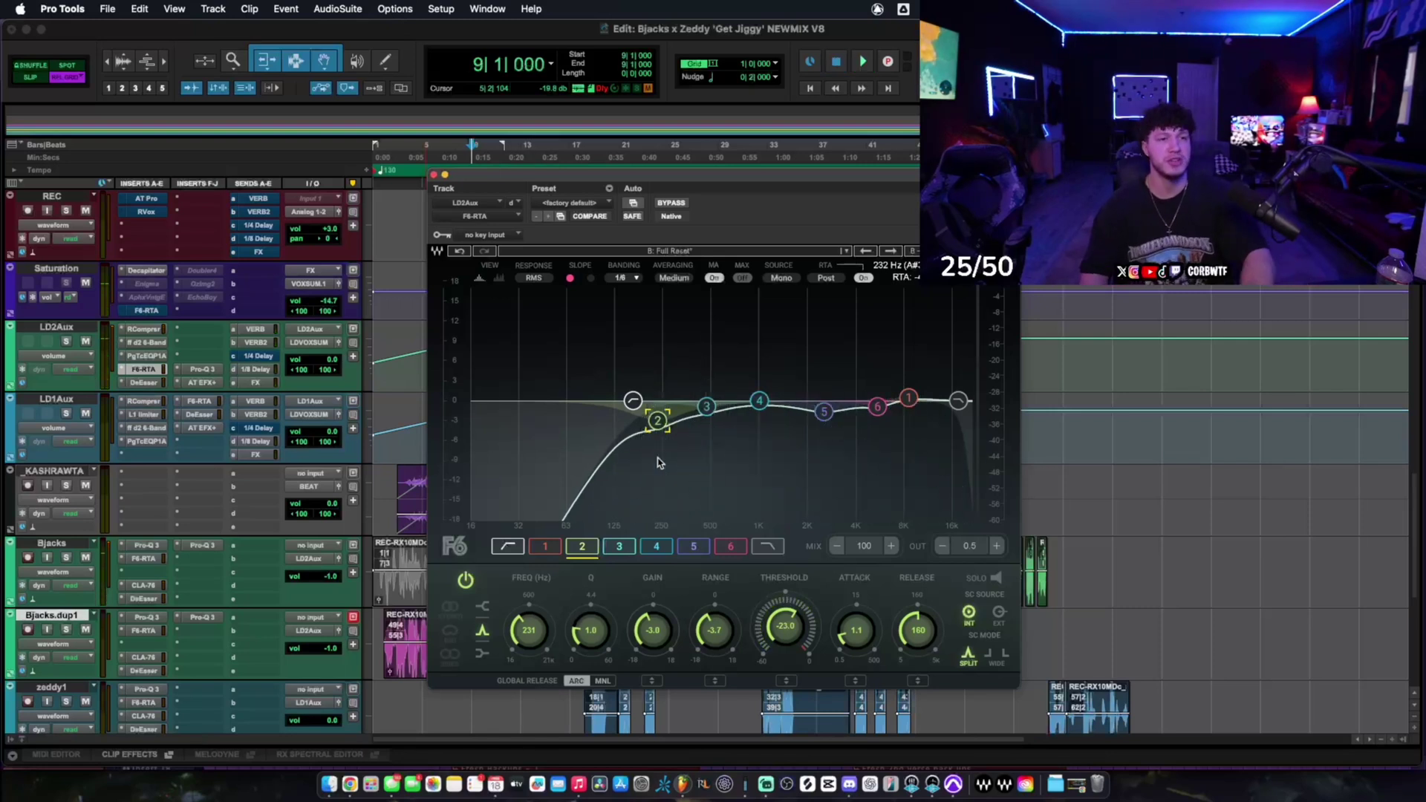
left_click(759, 402)
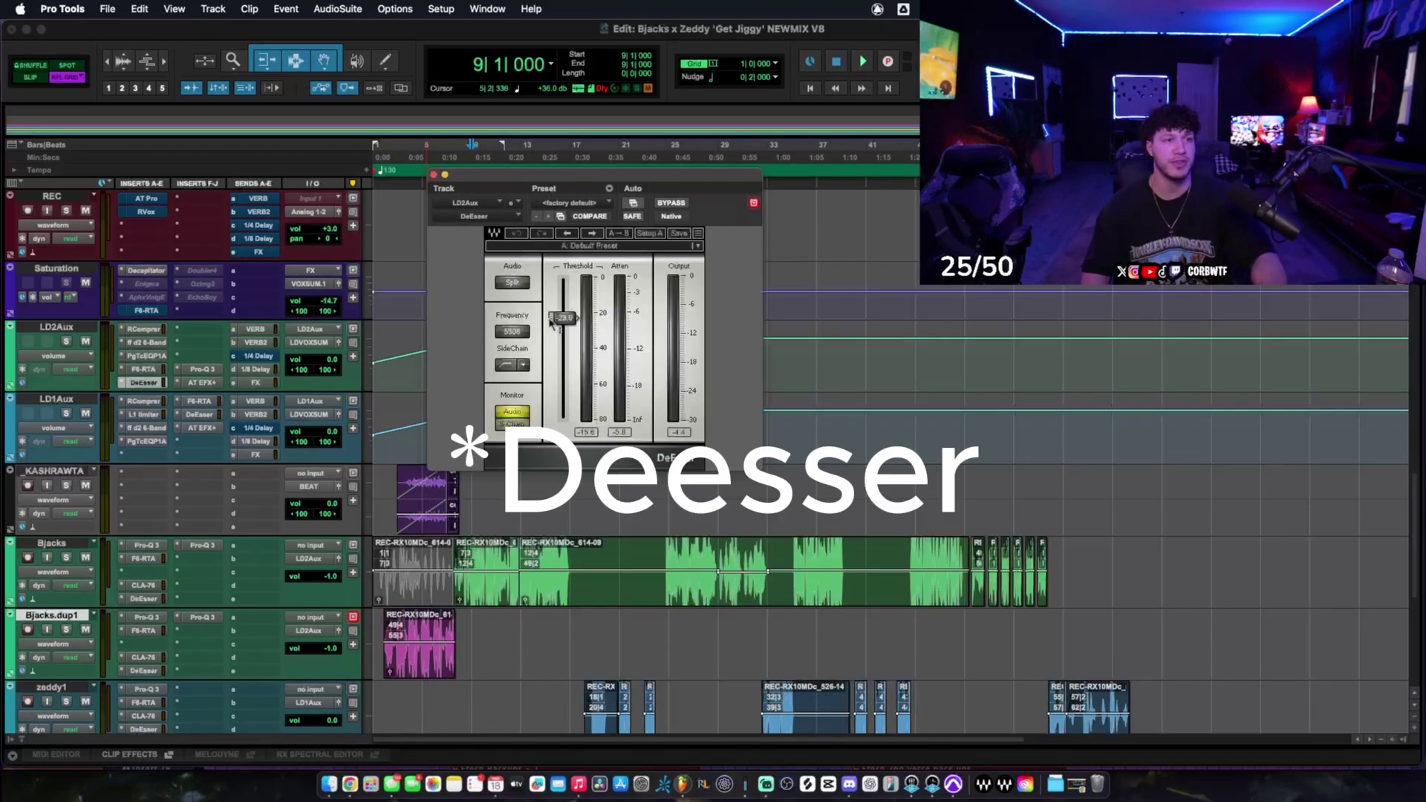
- Open the DeEsser on LD2Aux and play from bar 9 to watch its attenuation
left_click(144, 382)
key("space")
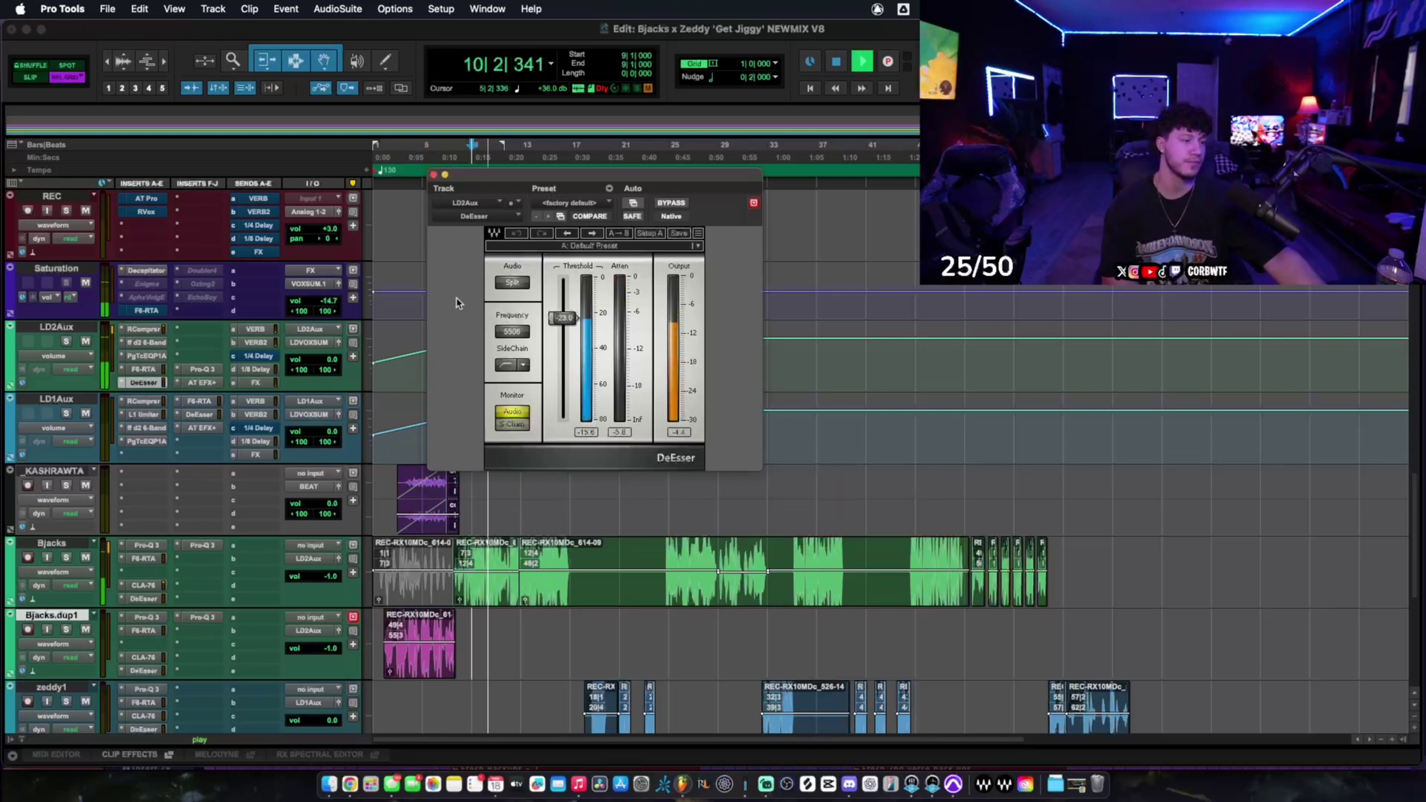
key("space")
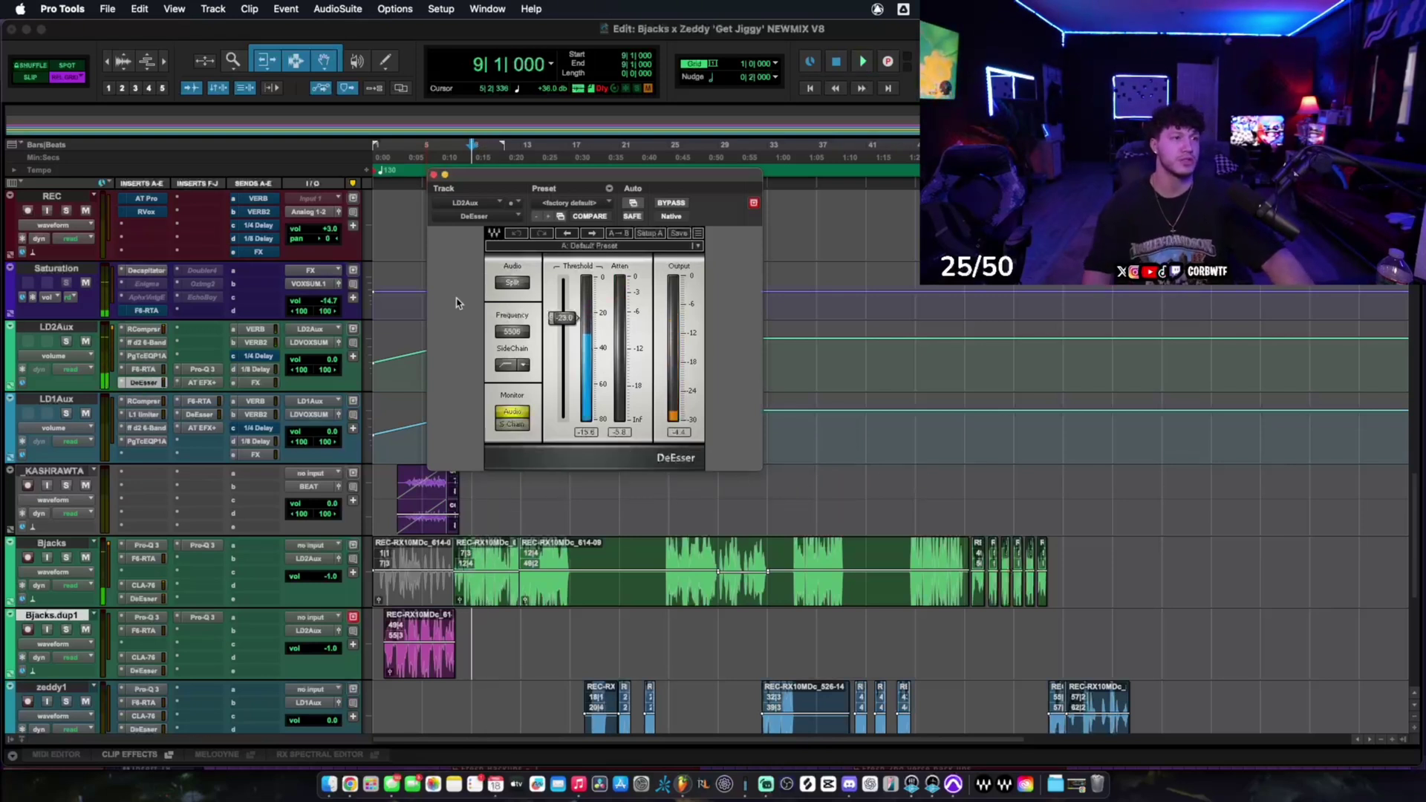
- Inspect the Pro-Q 3 on LD2Aux, selecting all its bands together to show their curves
left_click(205, 370)
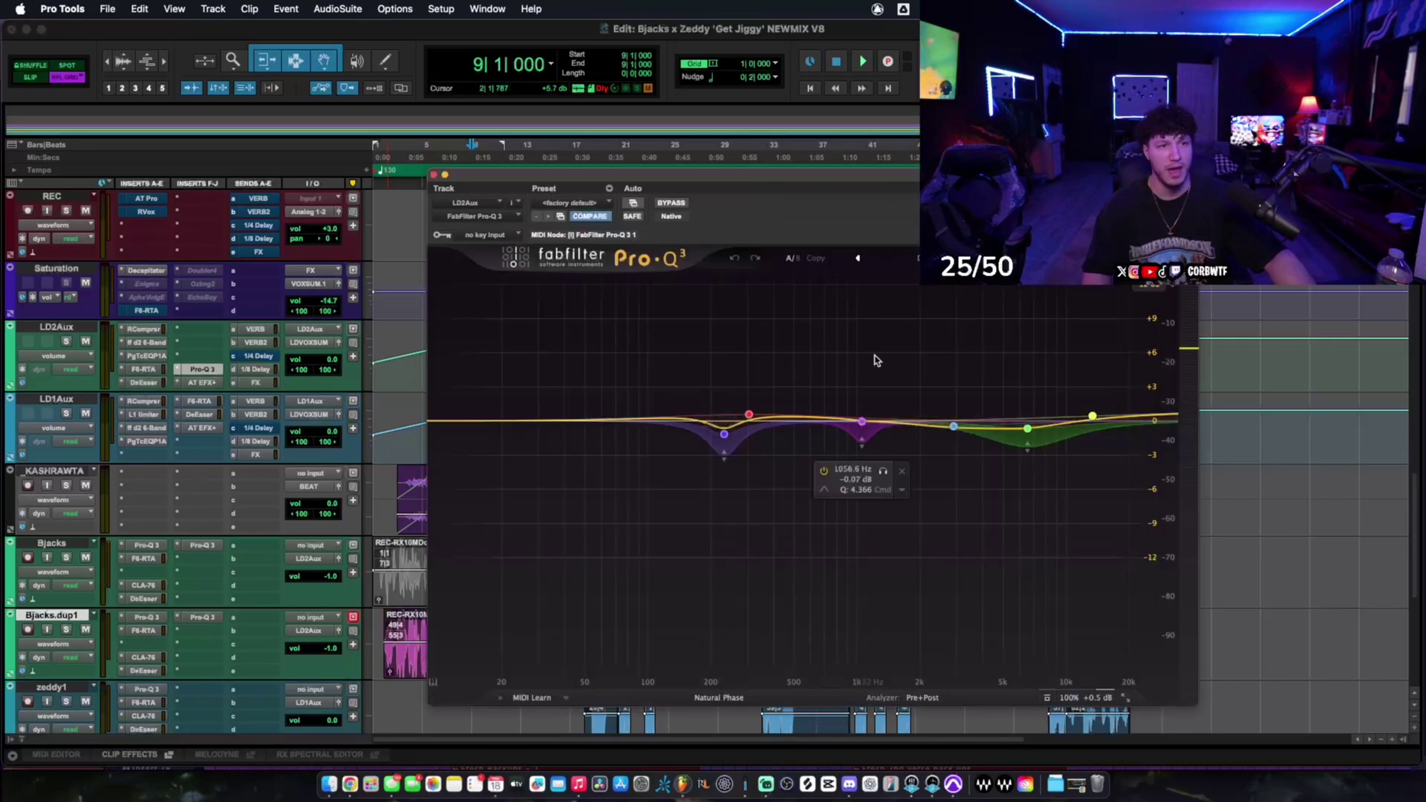
left_click_drag(1119, 327, 647, 411)
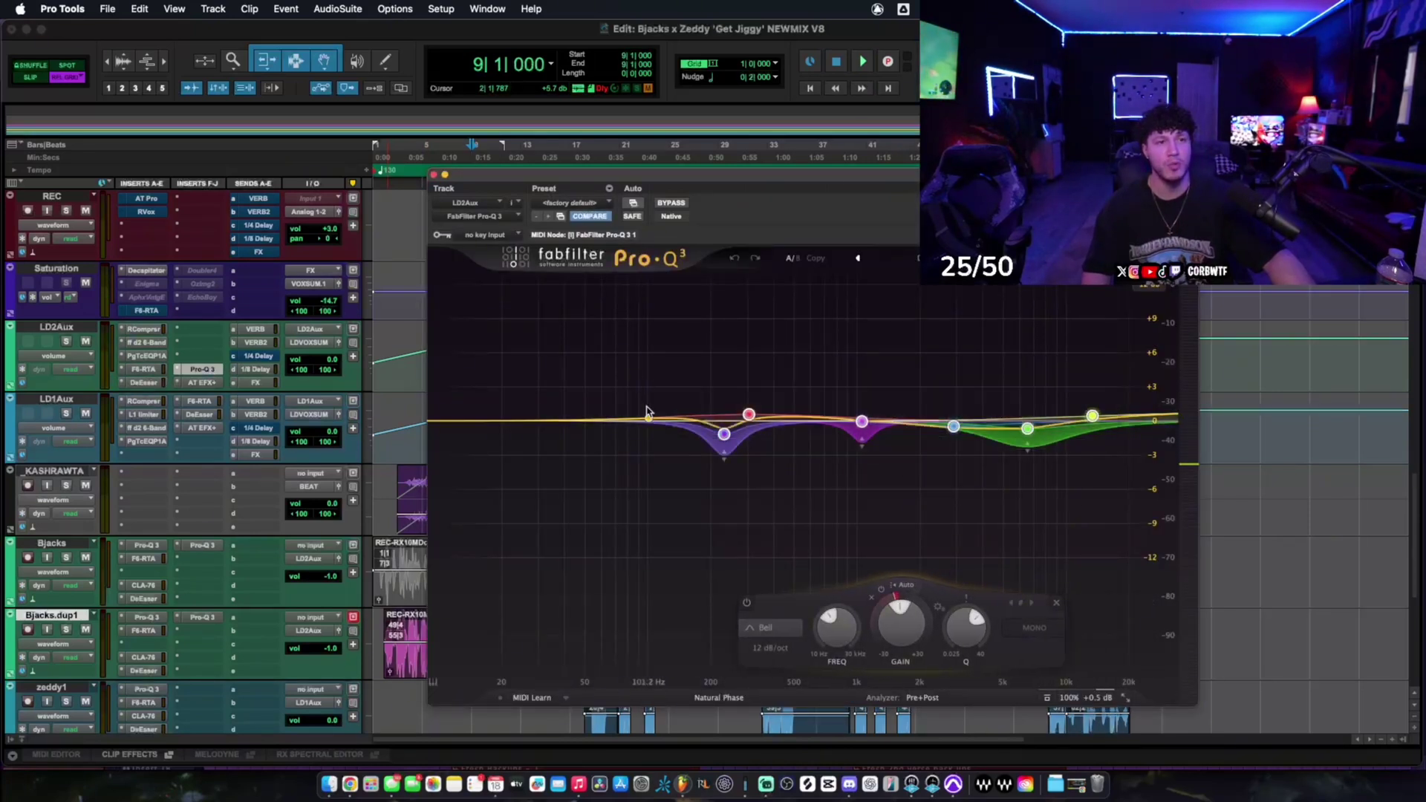
left_click(542, 334)
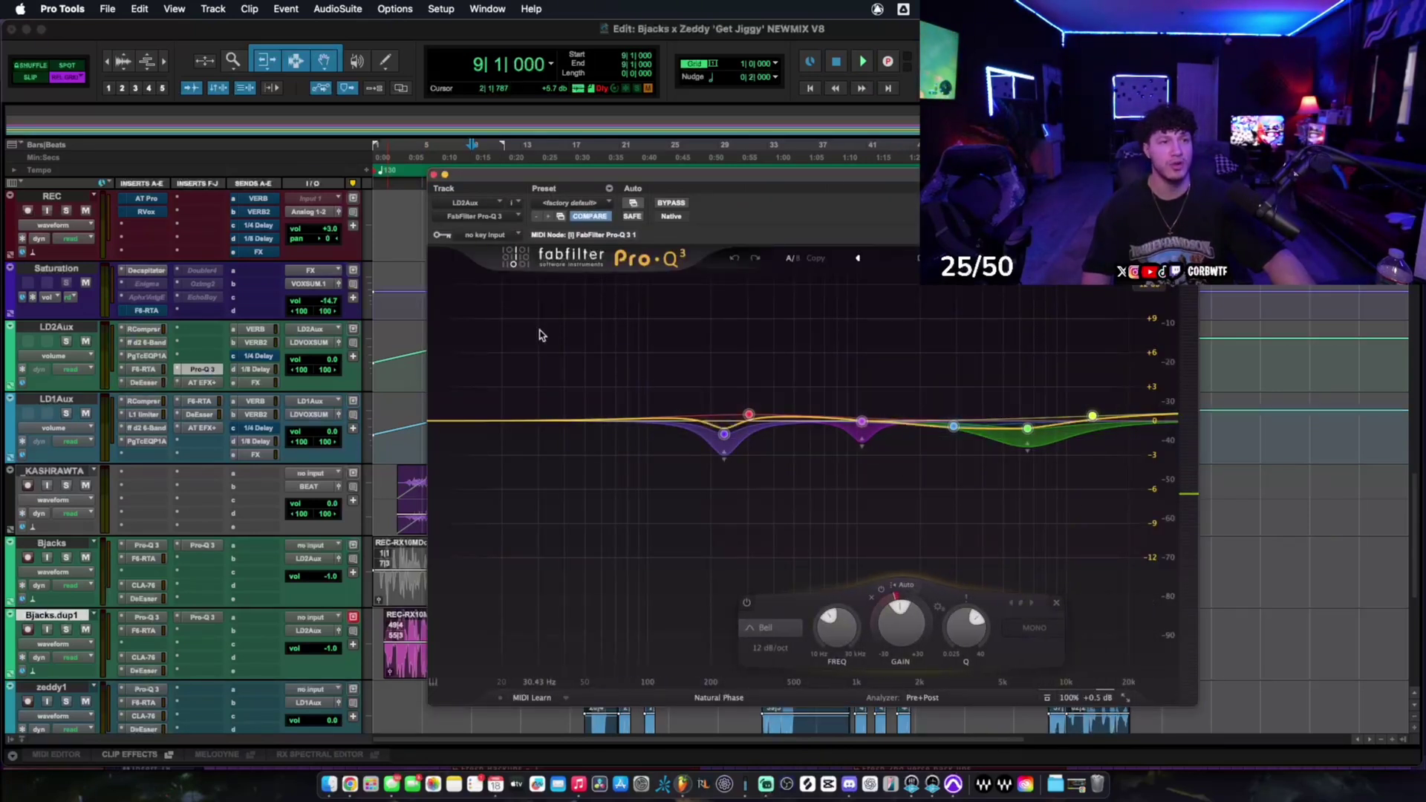
- Inspect the Chorus and Reverb effects in LD2Aux's Auto-Tune EFX+, then close the plug-in
left_click(202, 383)
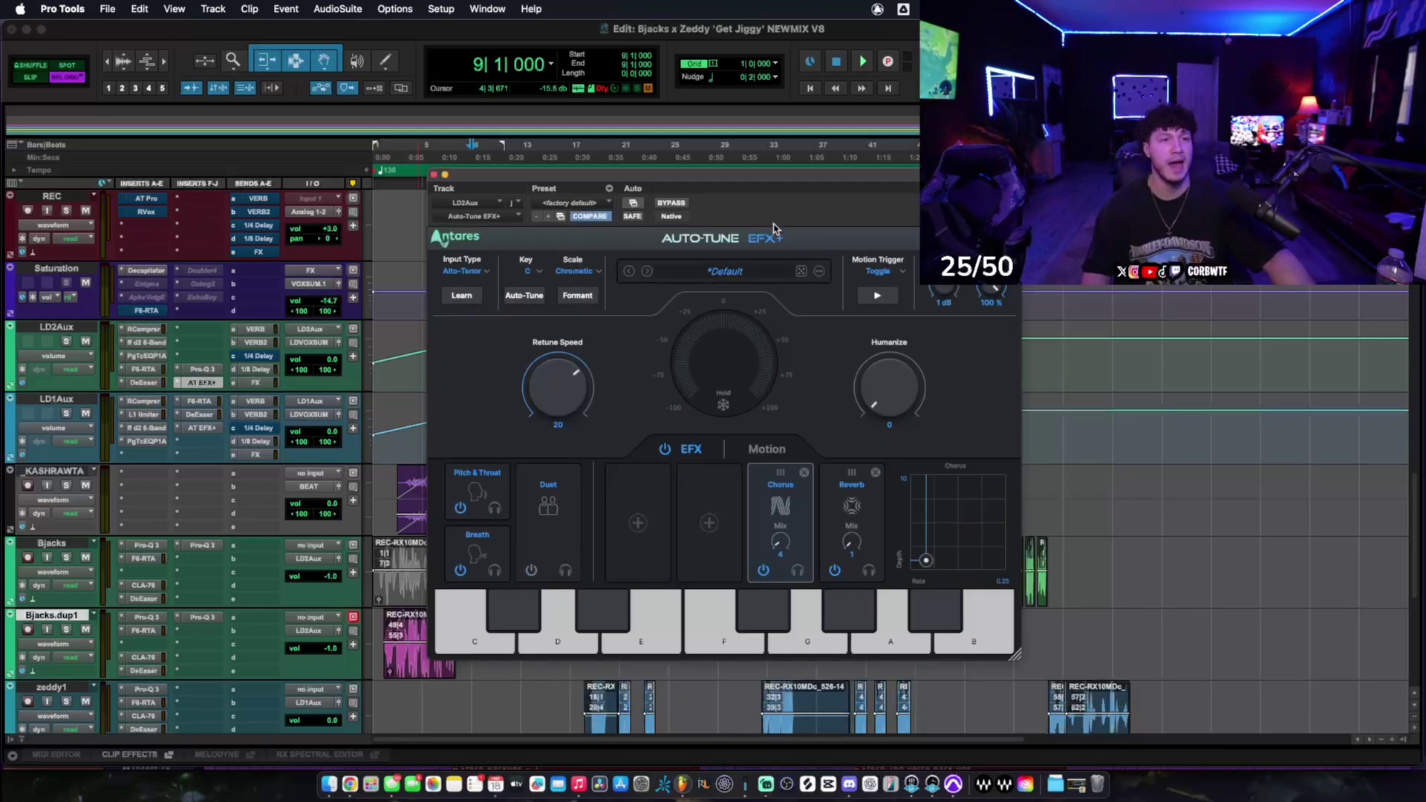
left_click_drag(780, 173, 811, 157)
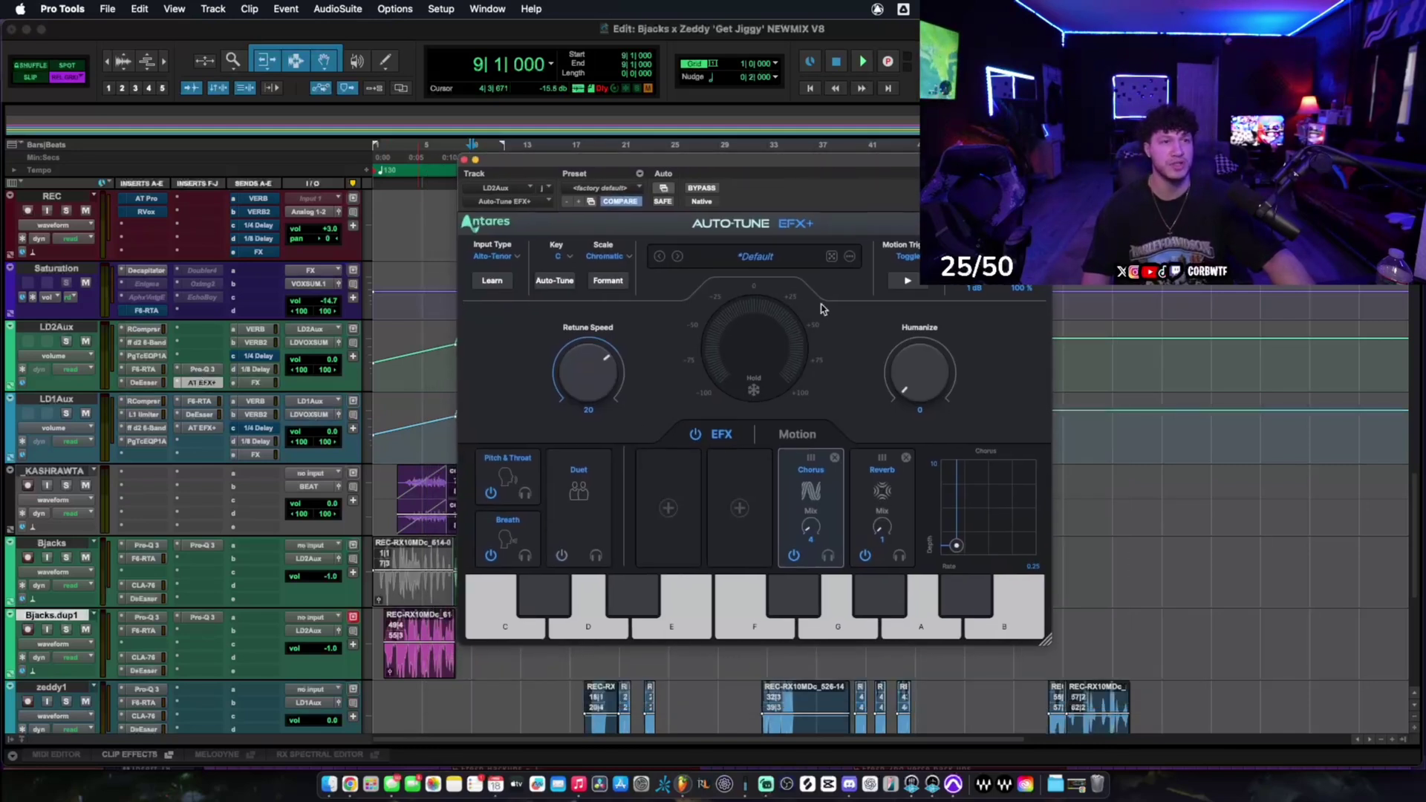
left_click(889, 491)
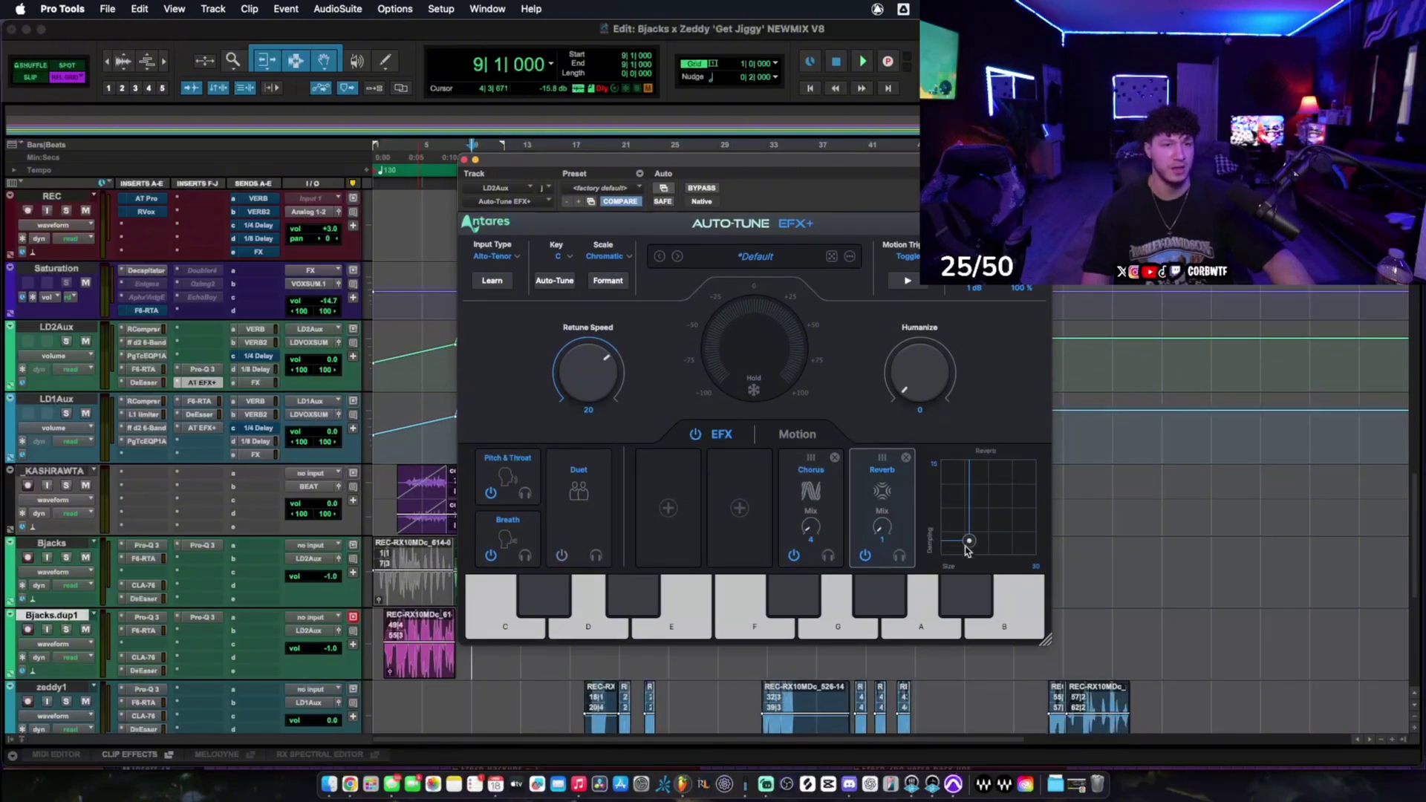
left_click(830, 495)
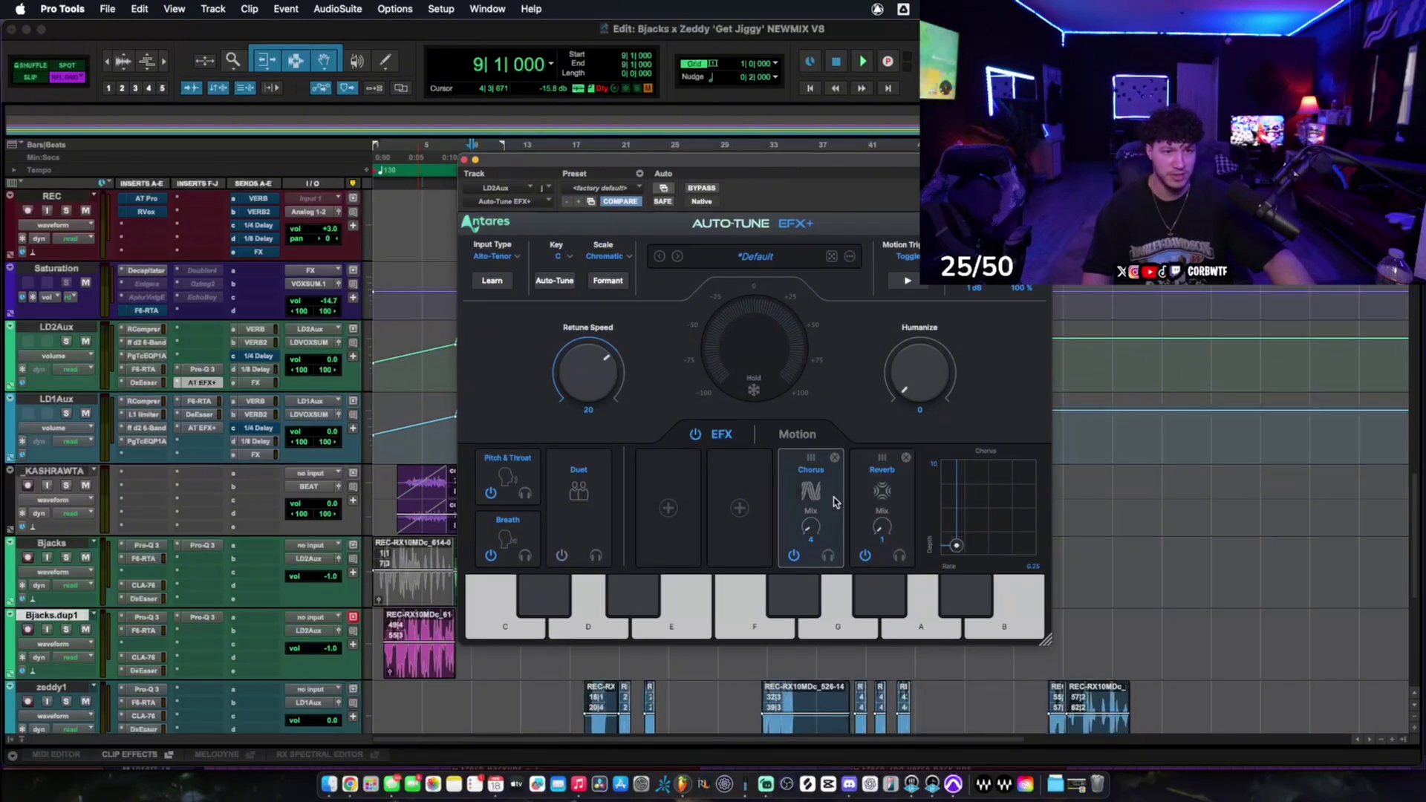
left_click(896, 508)
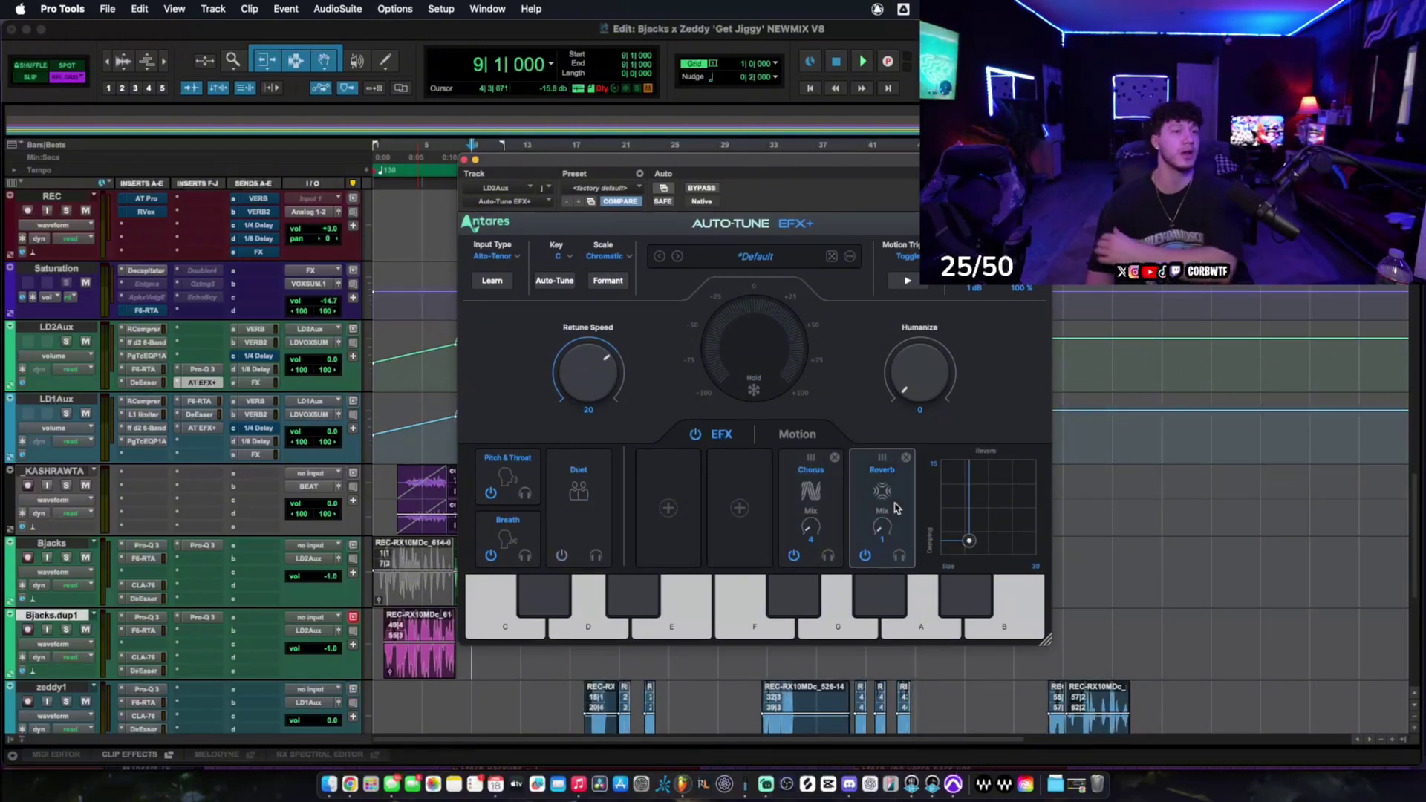
left_click(464, 159)
- Place the playback start at bar 17 and inspect the mid boost and high-frequency cut in zeddy2's Pro-Q 3
scroll(84, 499, "down", 2)
left_click(56, 557)
scroll(245, 575, "down", 2)
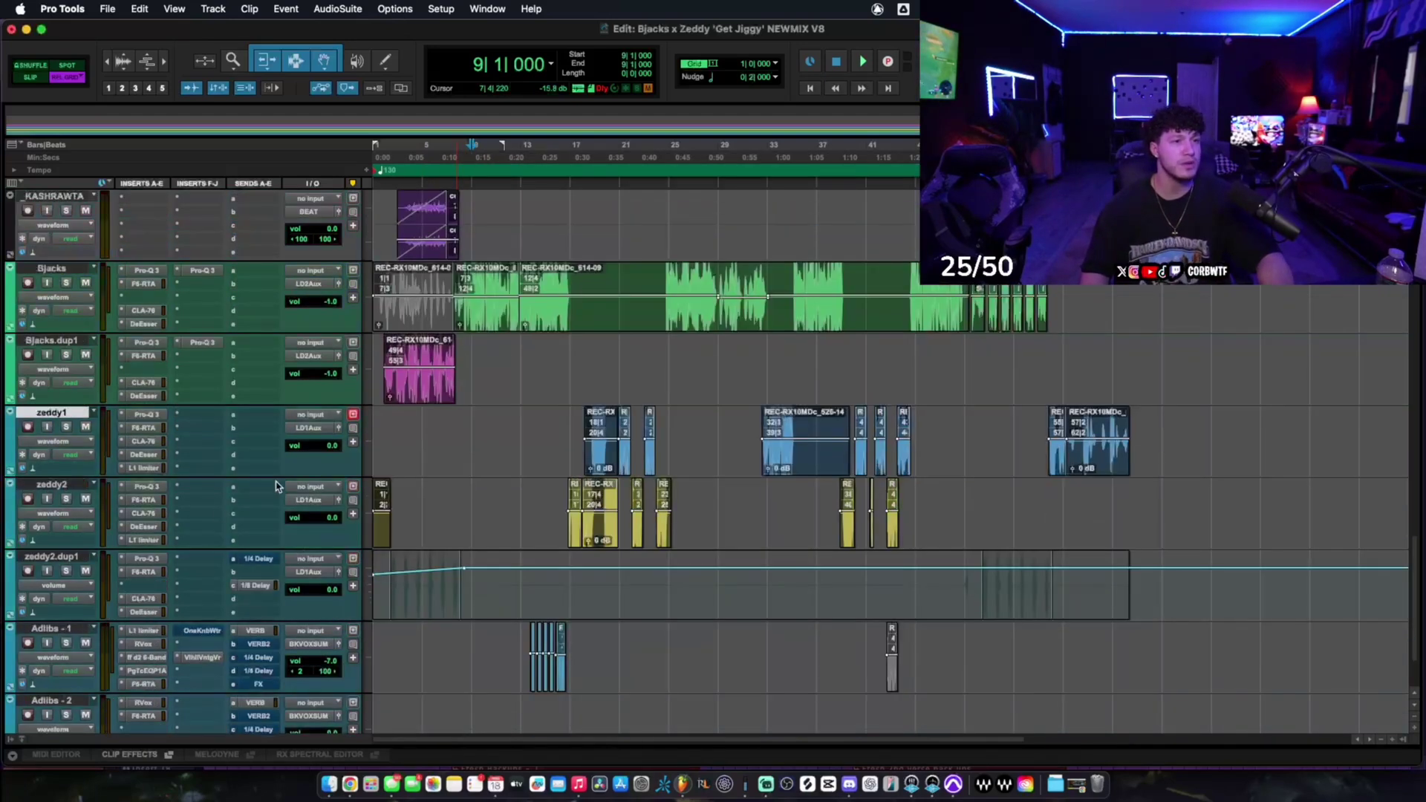
left_click(568, 367)
left_click(146, 487)
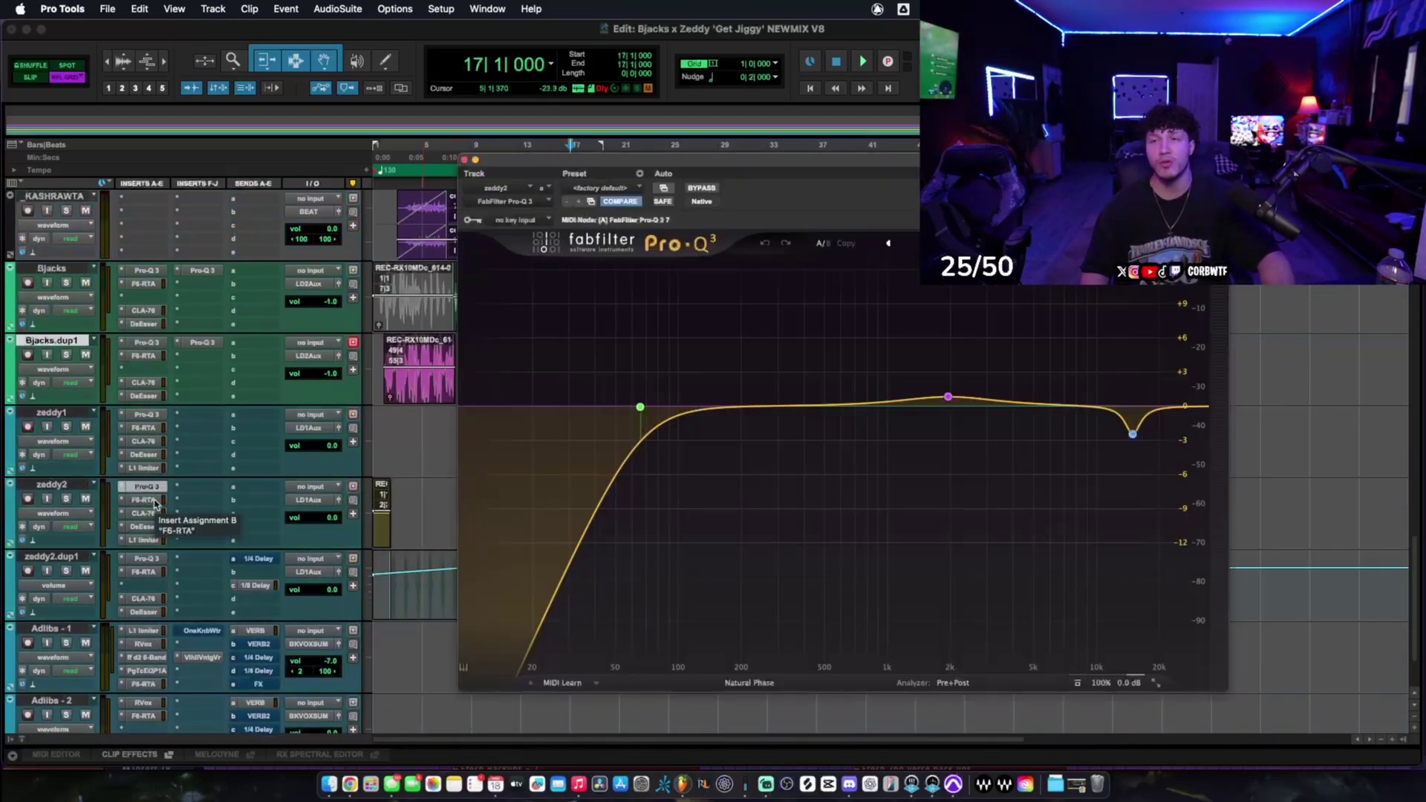
left_click(140, 502)
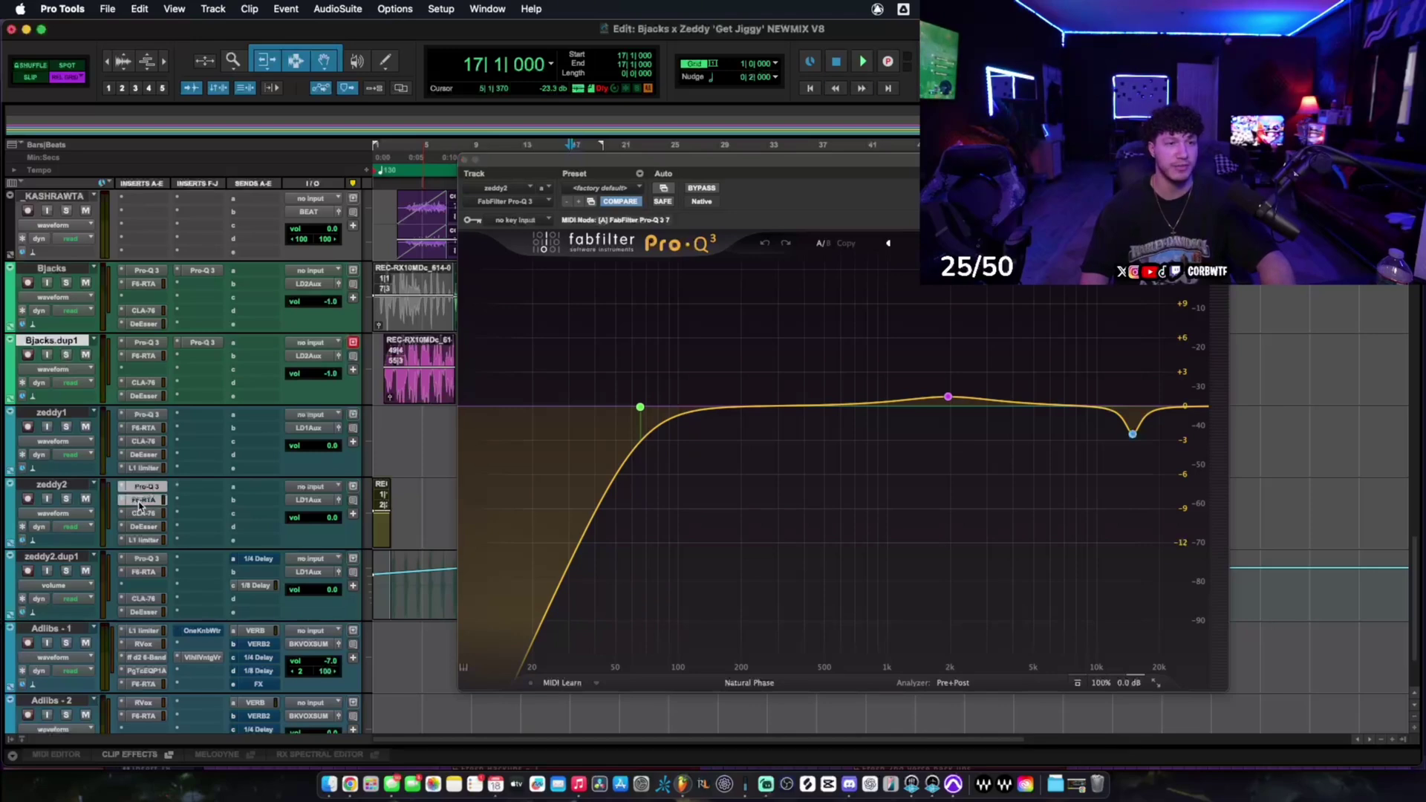
left_click(147, 487)
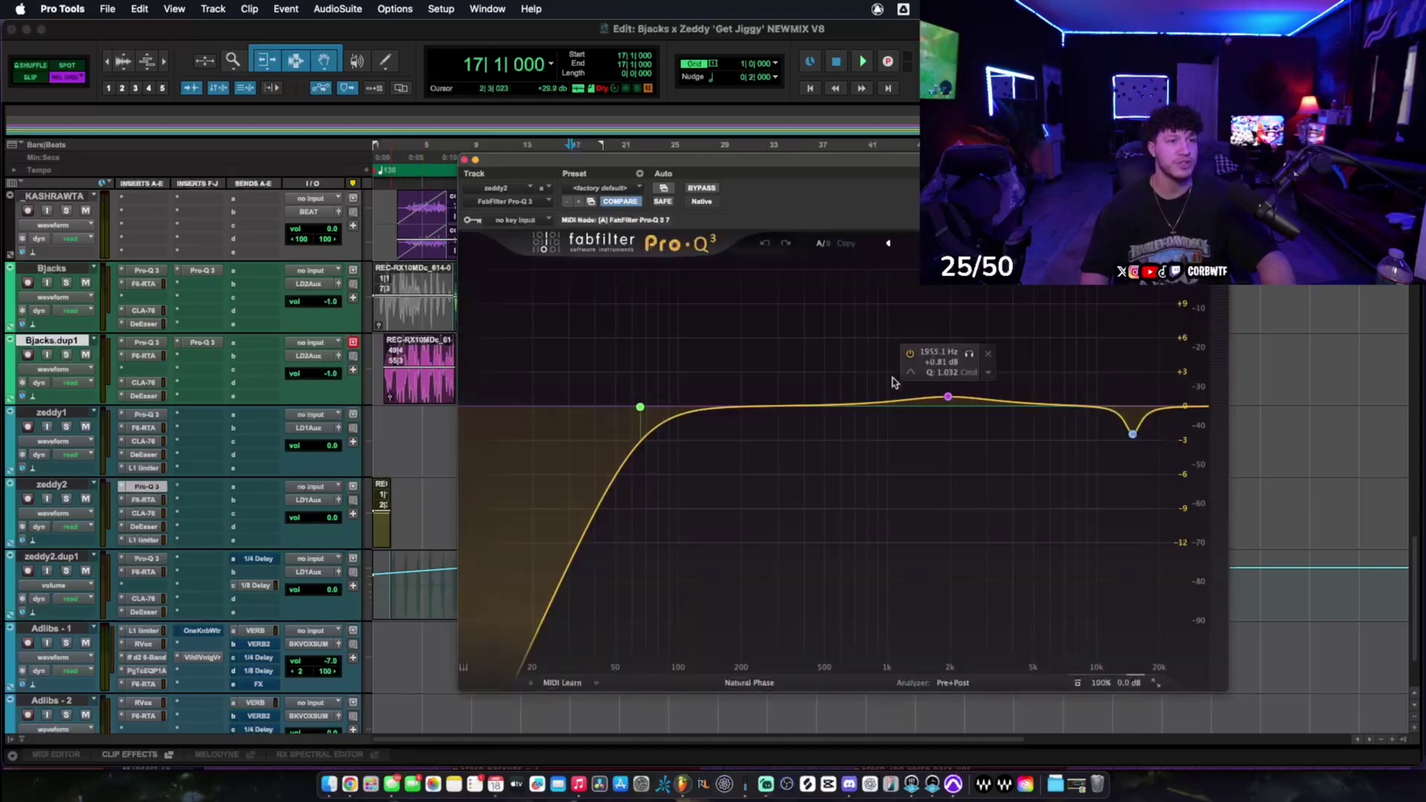
left_click(948, 399)
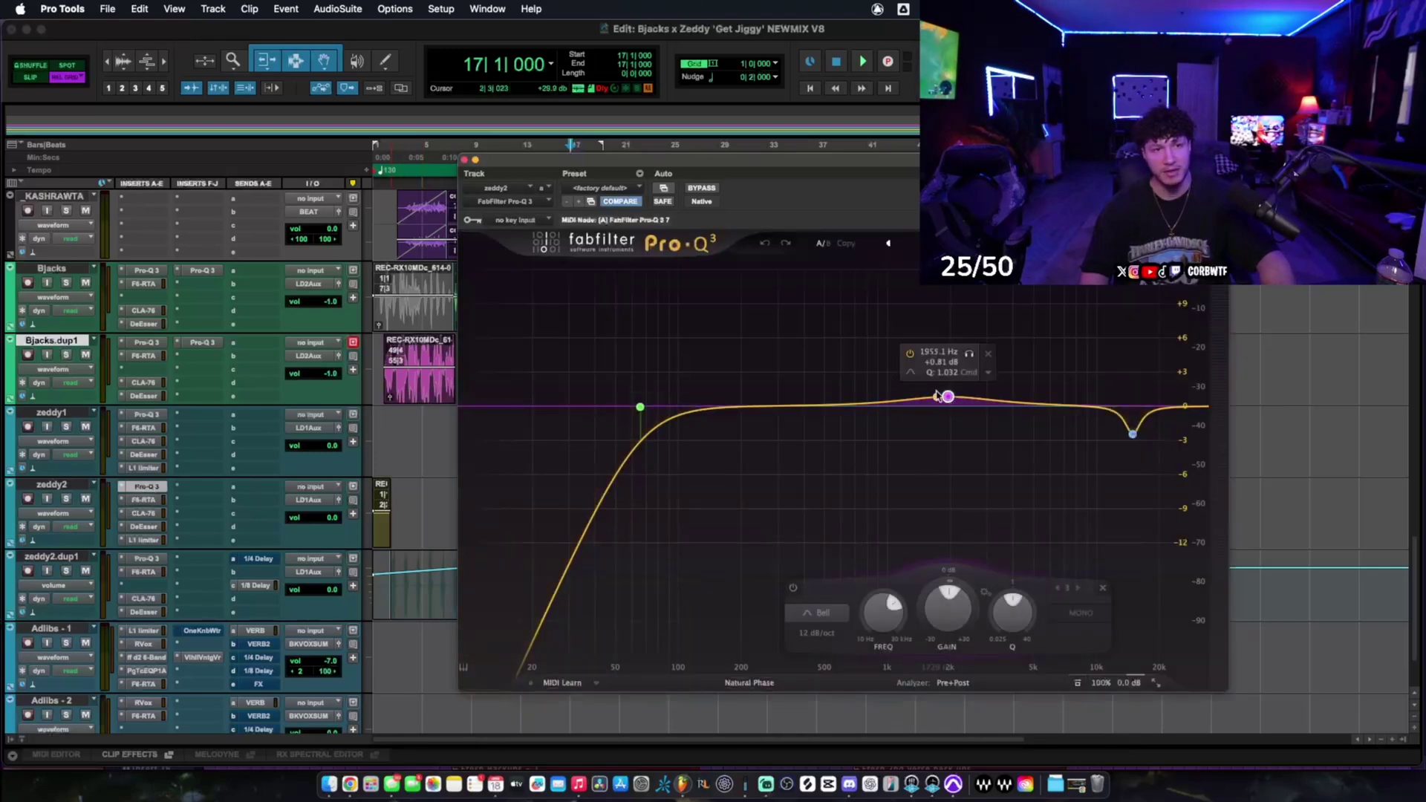
left_click(1133, 434)
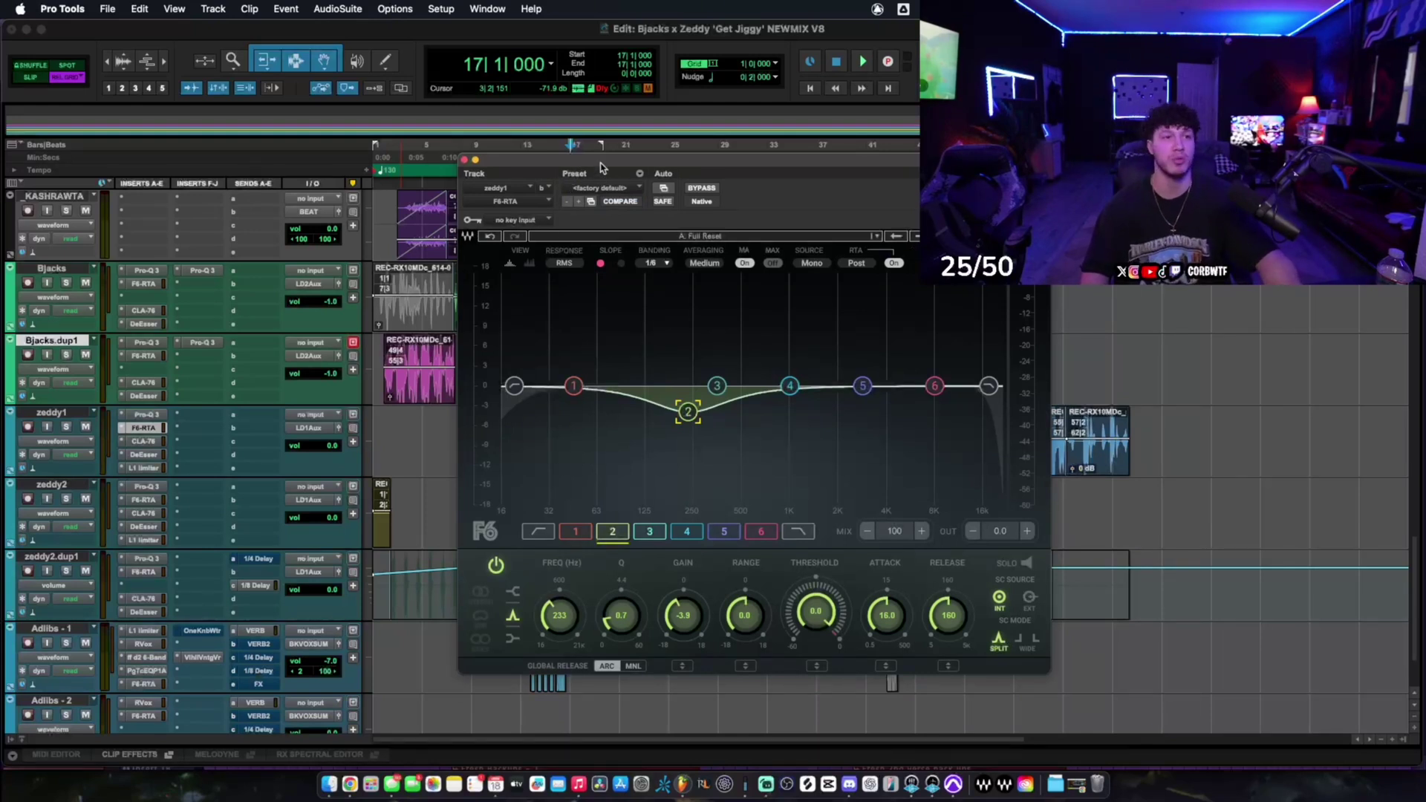
- Inspect the band 2 low-mid cut in zeddy1's F6-RTA and compare it with zeddy2's F6-RTA
left_click_drag(603, 161, 643, 160)
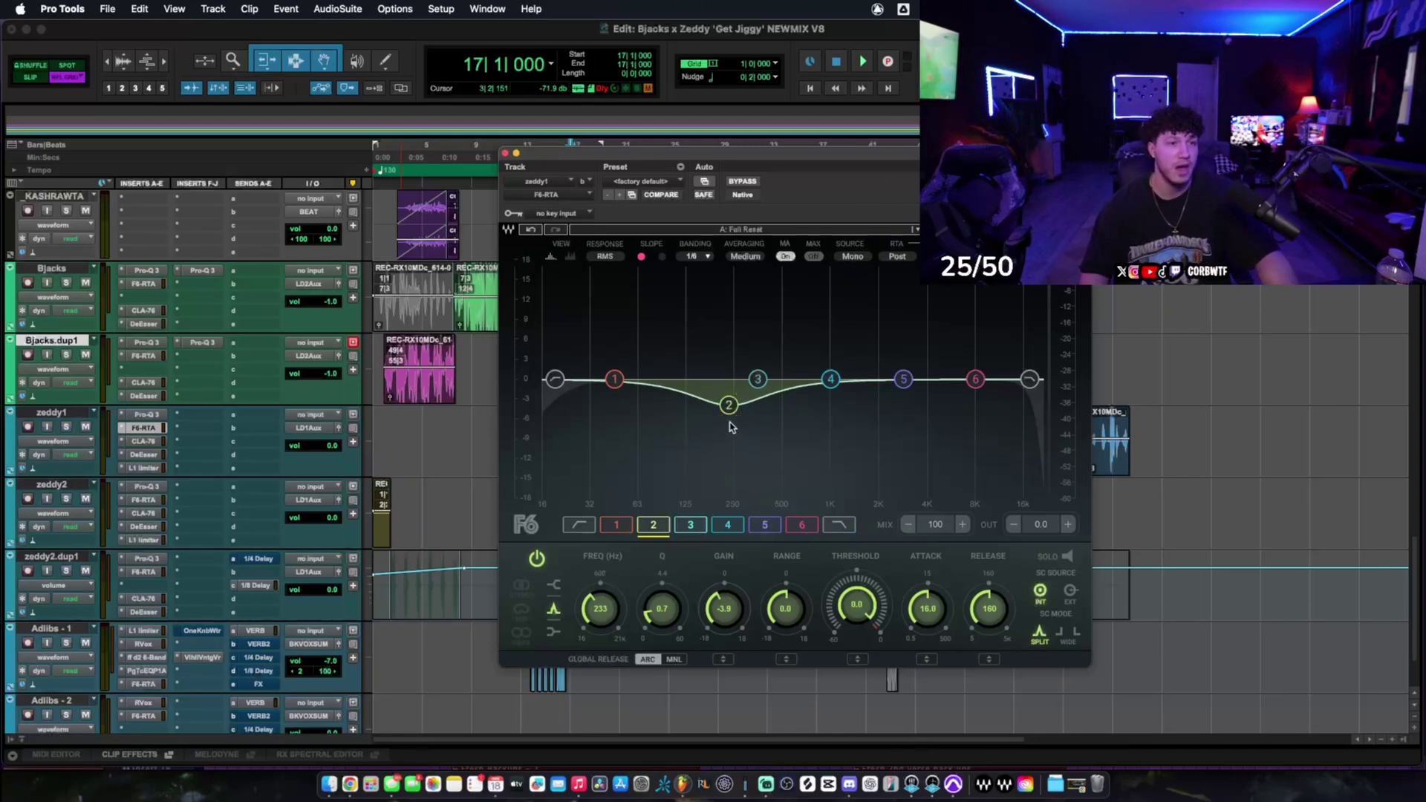
left_click_drag(678, 283, 780, 416)
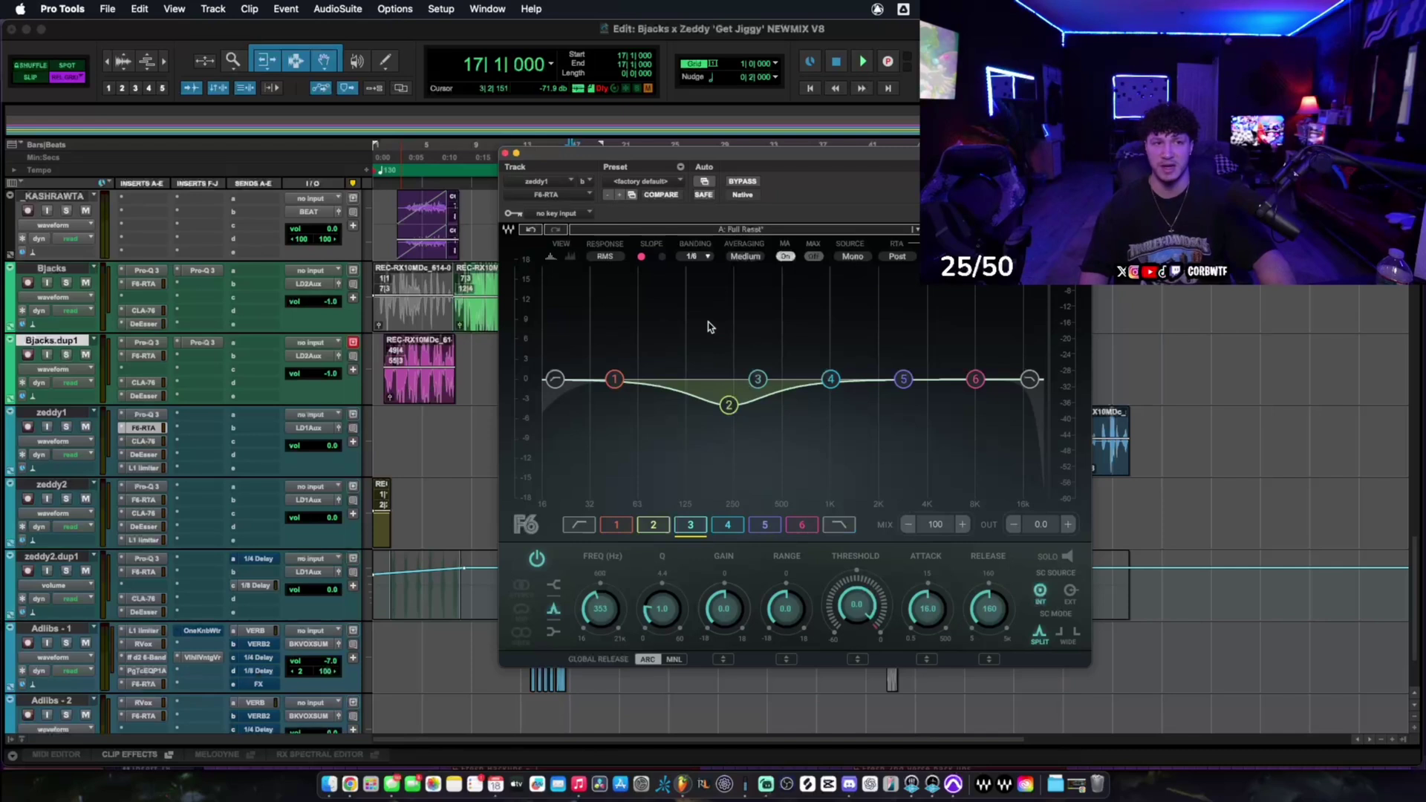
left_click(728, 404)
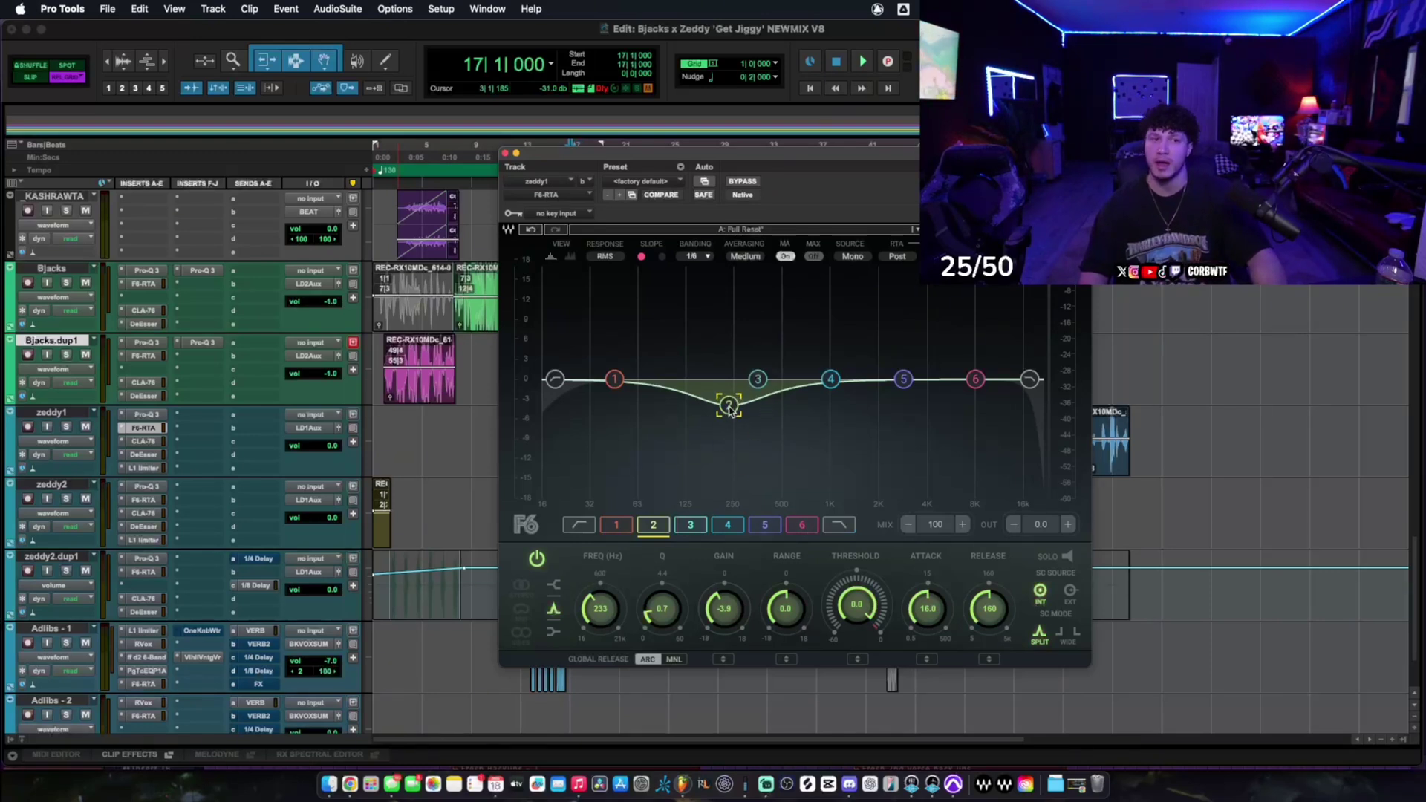
left_click(149, 501)
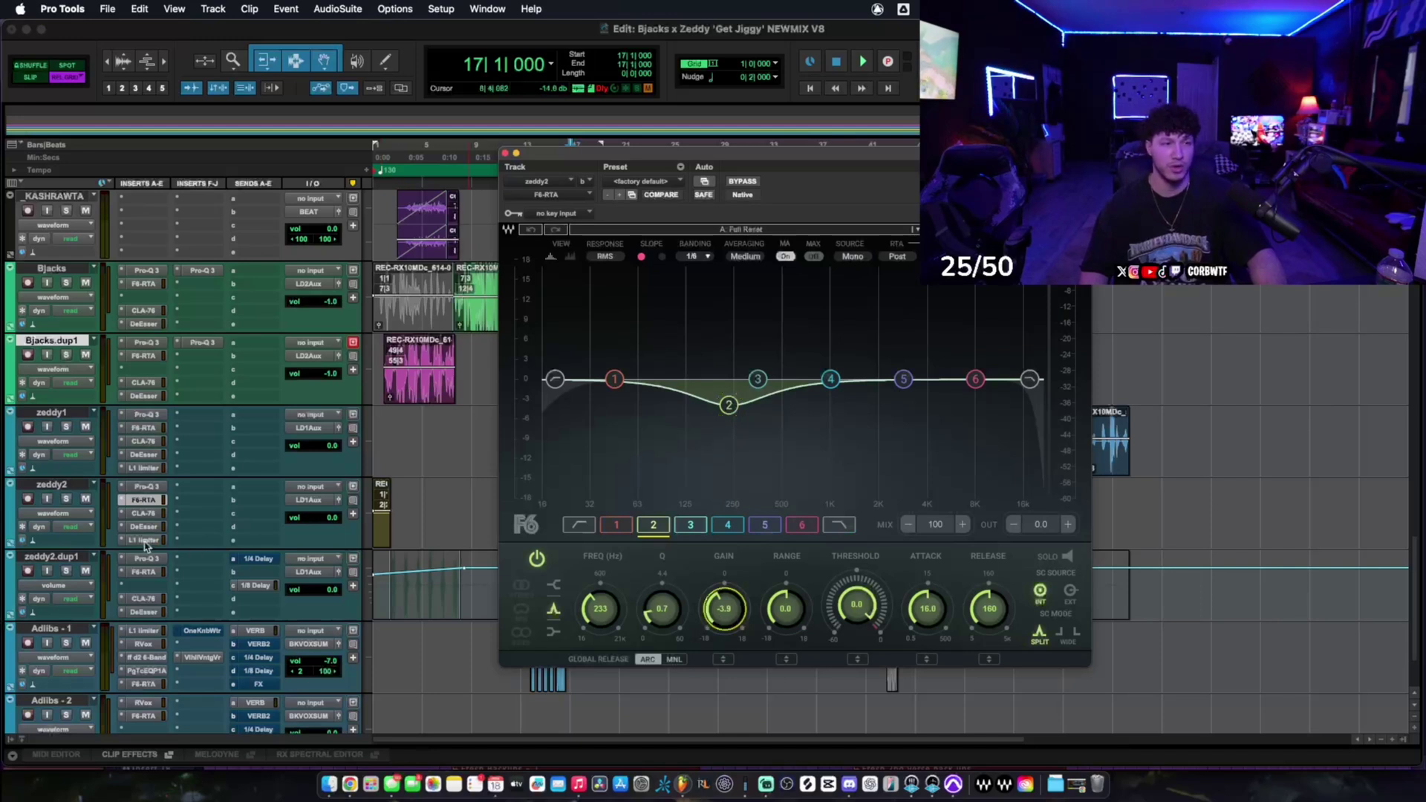
- Open the CLA-76 compressor on zeddy1 and inspect its input, output and ratio settings
left_click(151, 442)
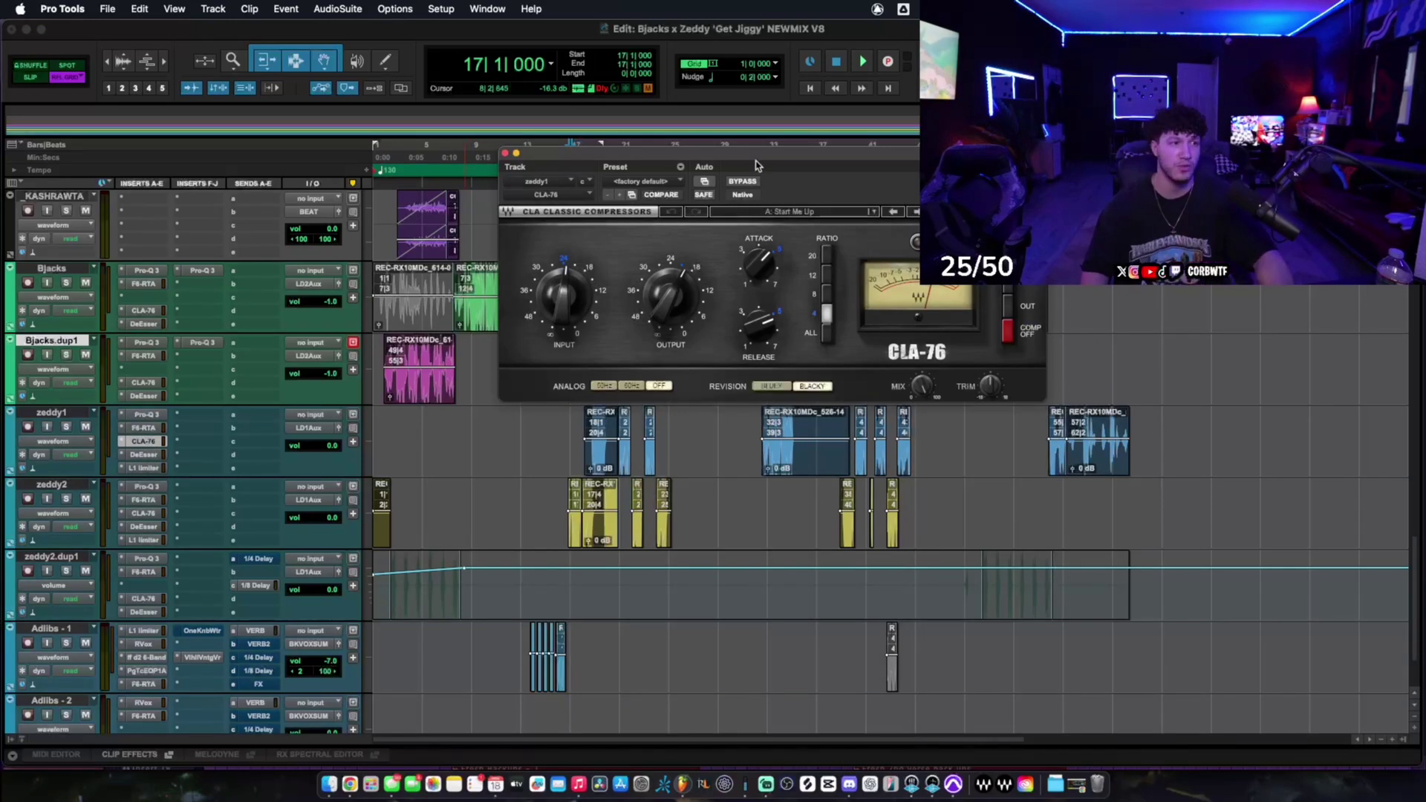
left_click_drag(752, 162, 678, 187)
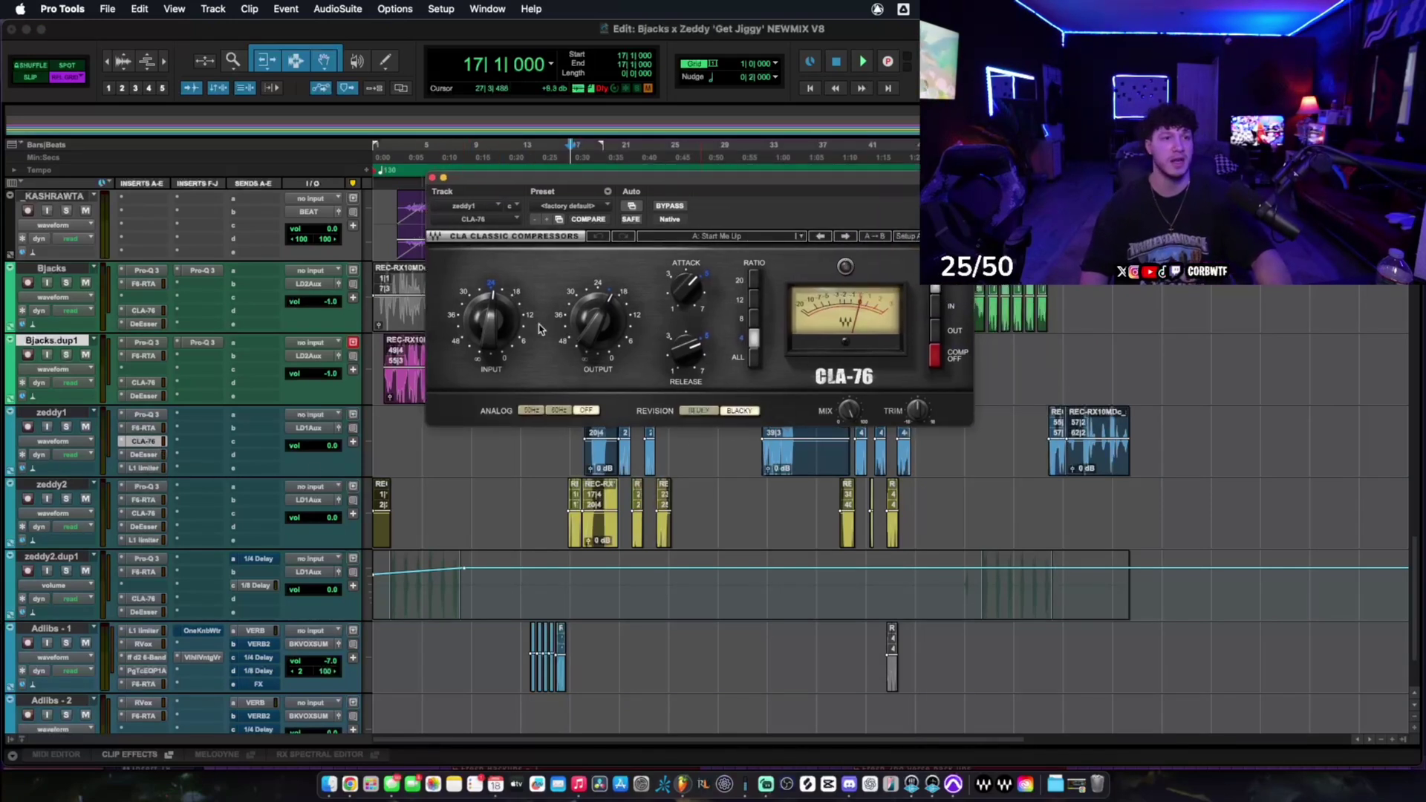
left_click(755, 342)
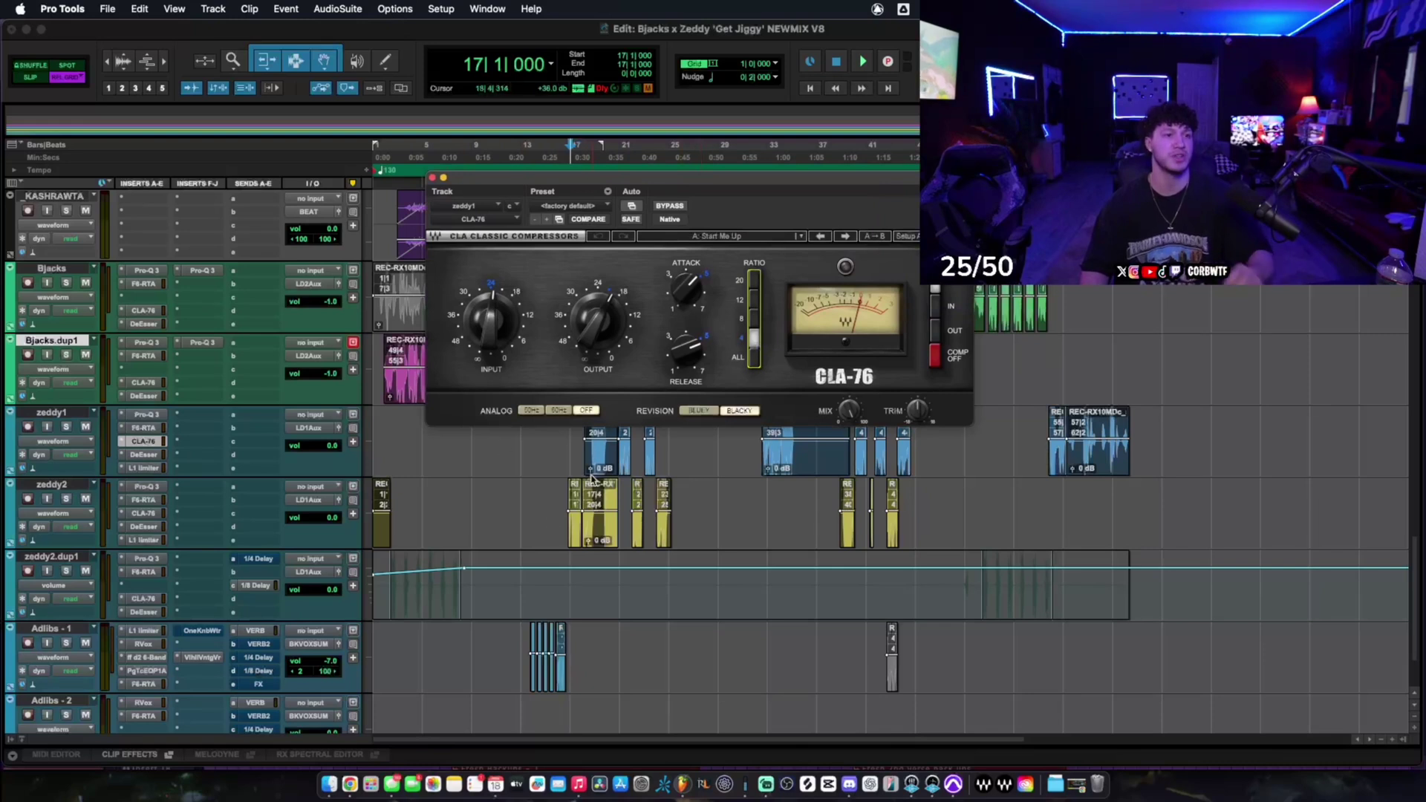
- Play from bar 17 to watch zeddy2's CLA-76 compress the vocal, then inspect its mix setting
left_click(570, 456)
key("space")
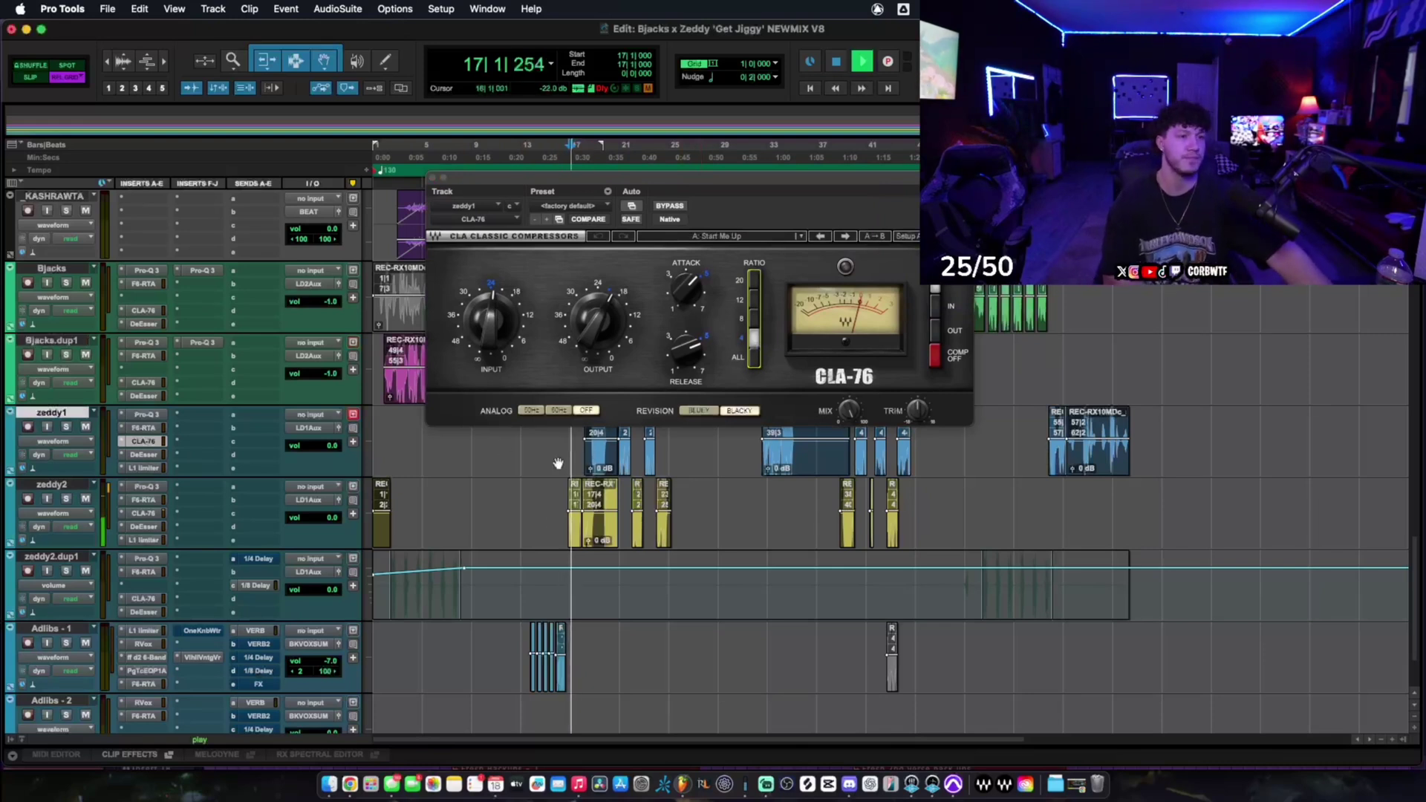
left_click(143, 514)
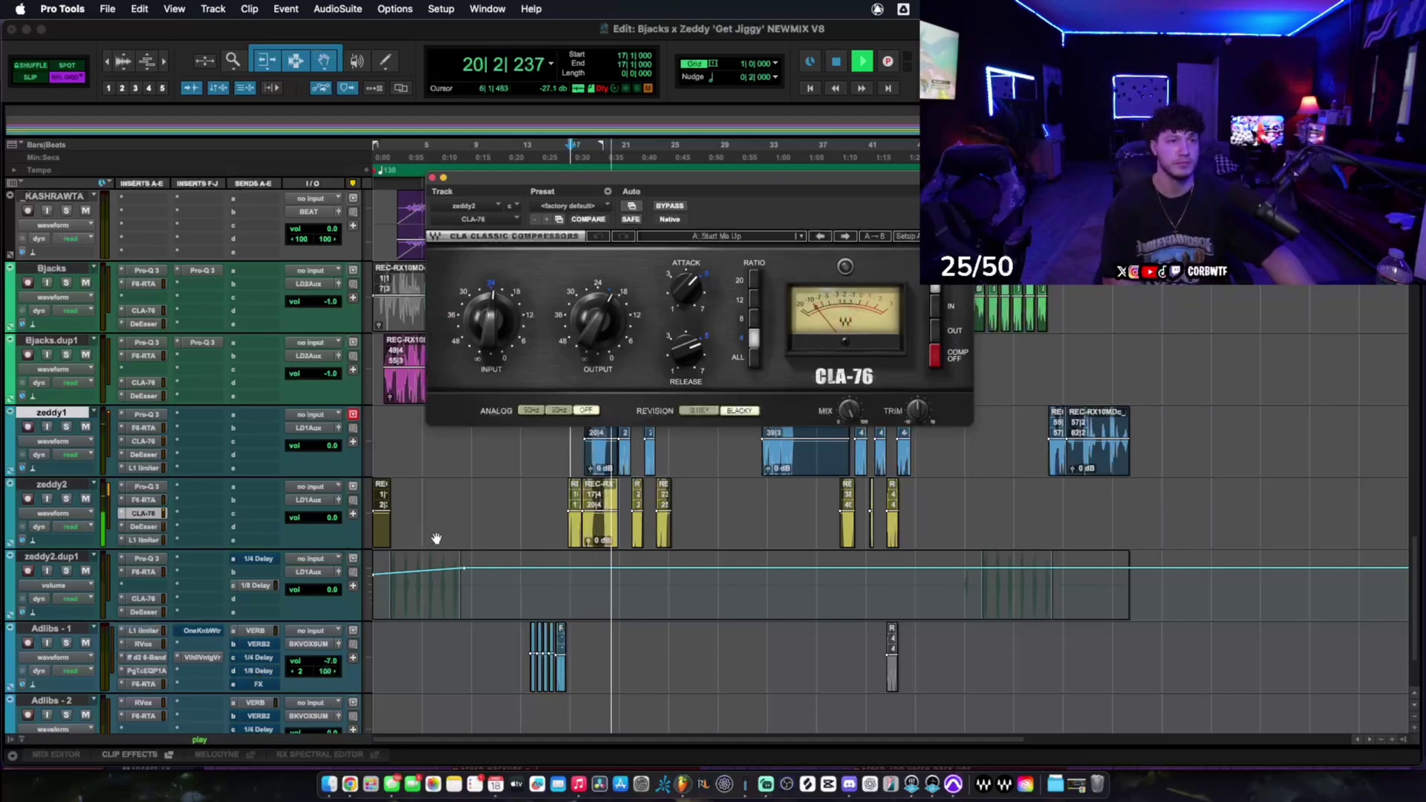
key("space")
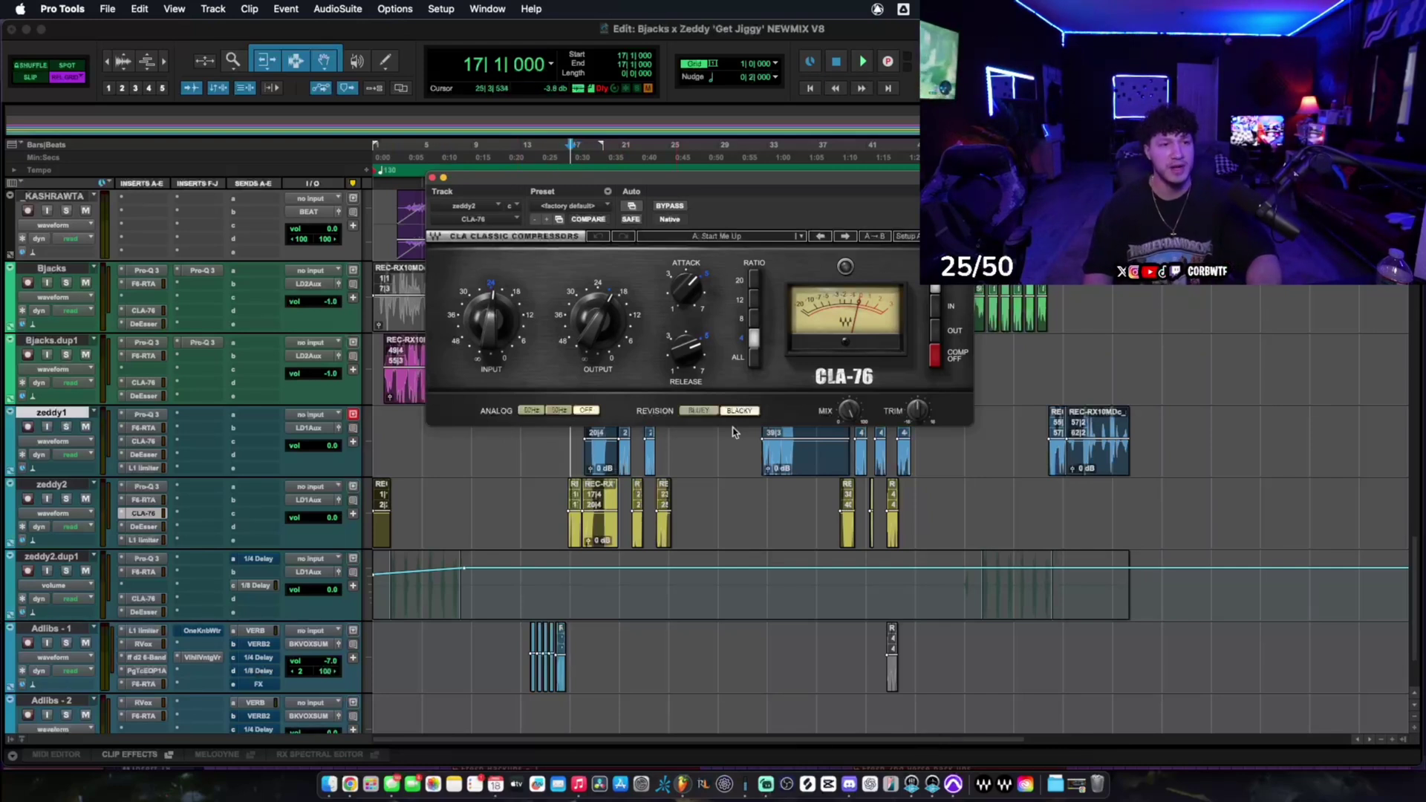
left_click(848, 410)
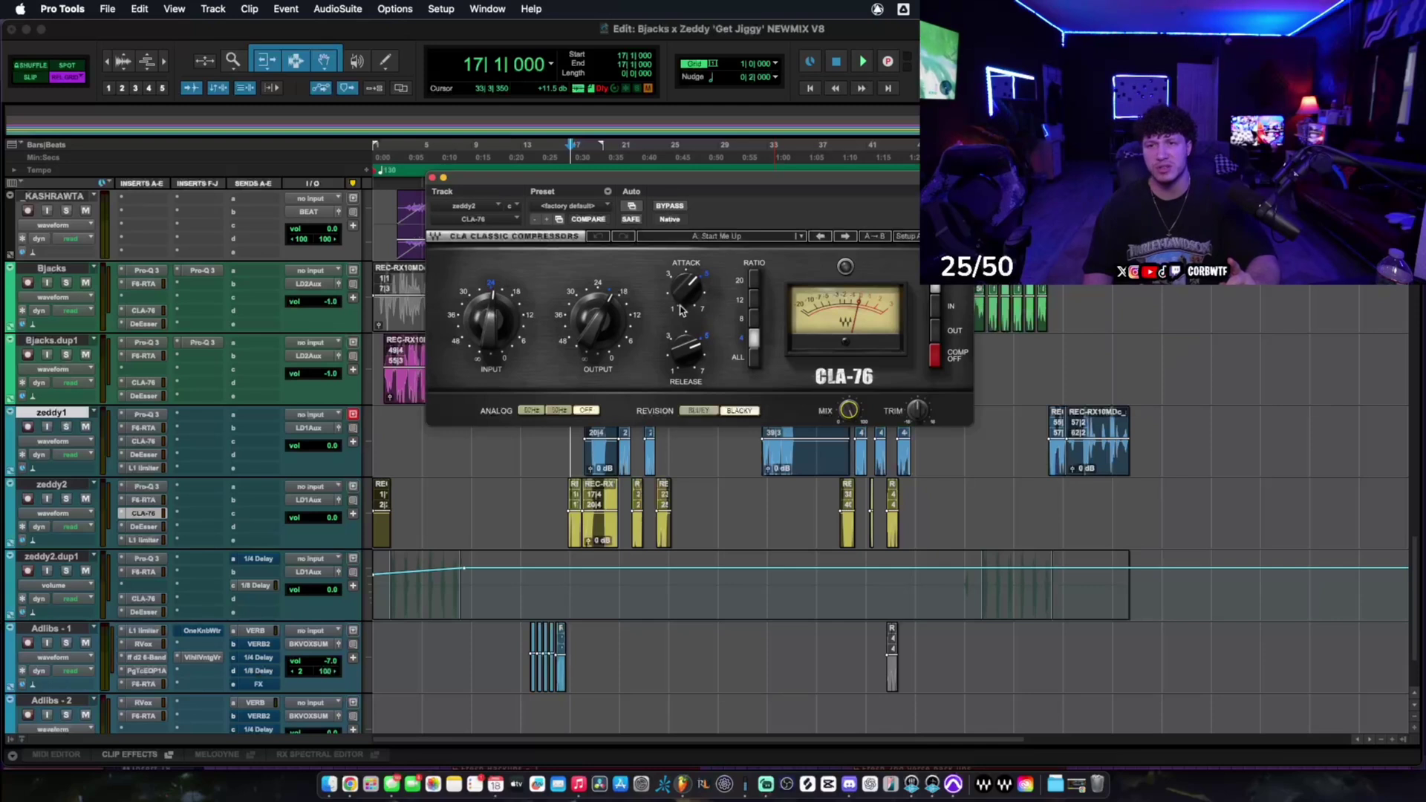
left_click_drag(709, 178, 702, 208)
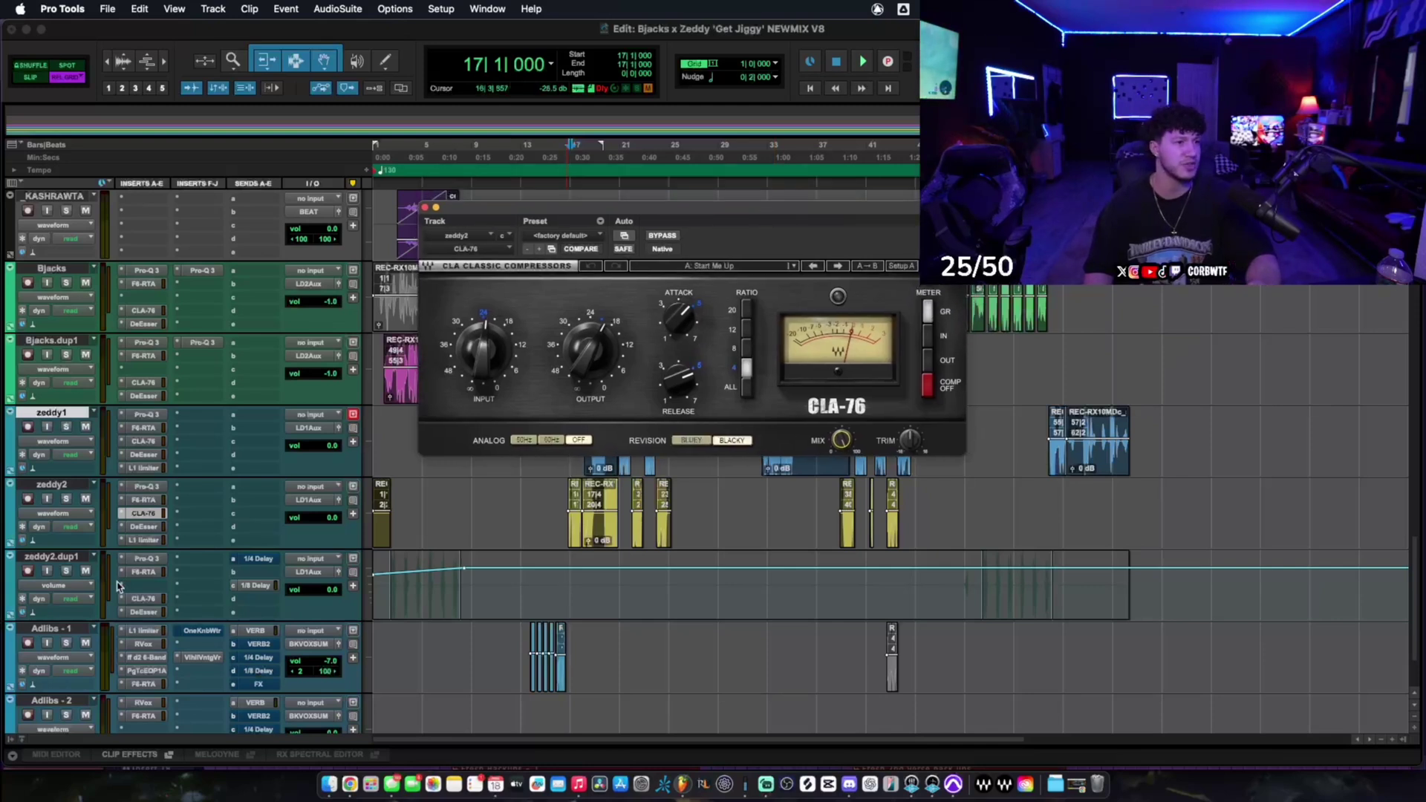
- Inspect the input and attack settings of the CLA-76 compressor on zeddy2
left_click(144, 526)
left_click(147, 513)
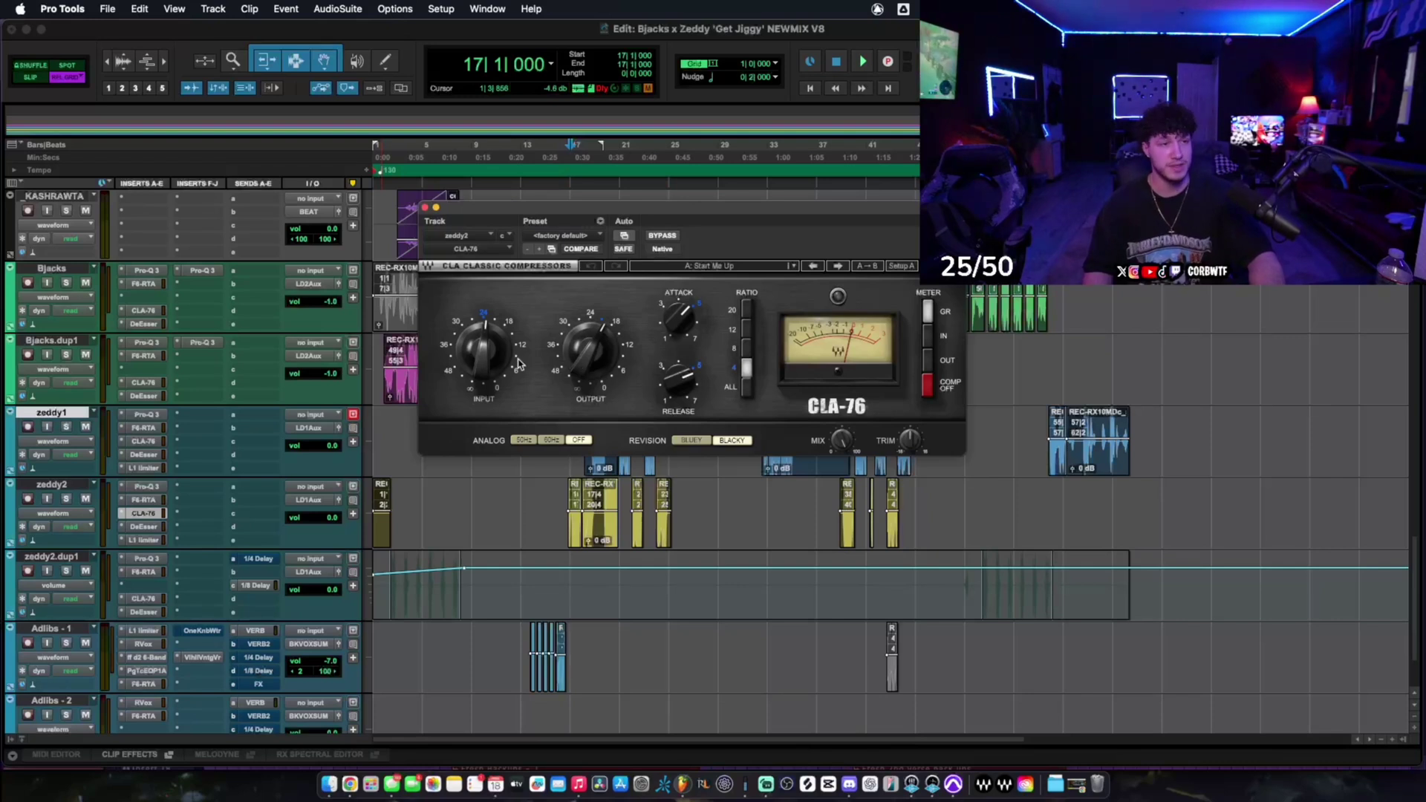
left_click(680, 325)
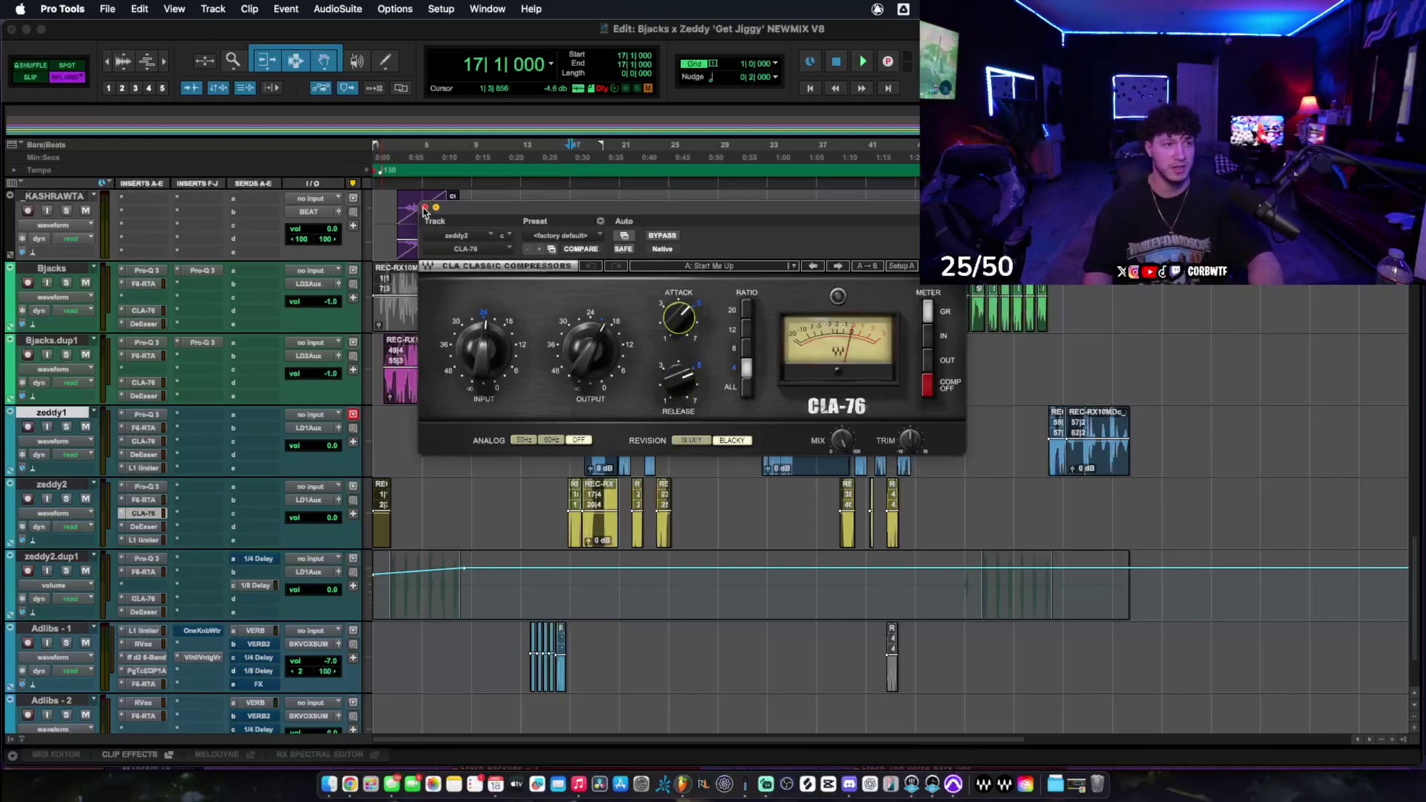
- Open the DeEsser on zeddy2 and play from bar 17 to watch it reduce the vocal's sibilance
left_click(144, 526)
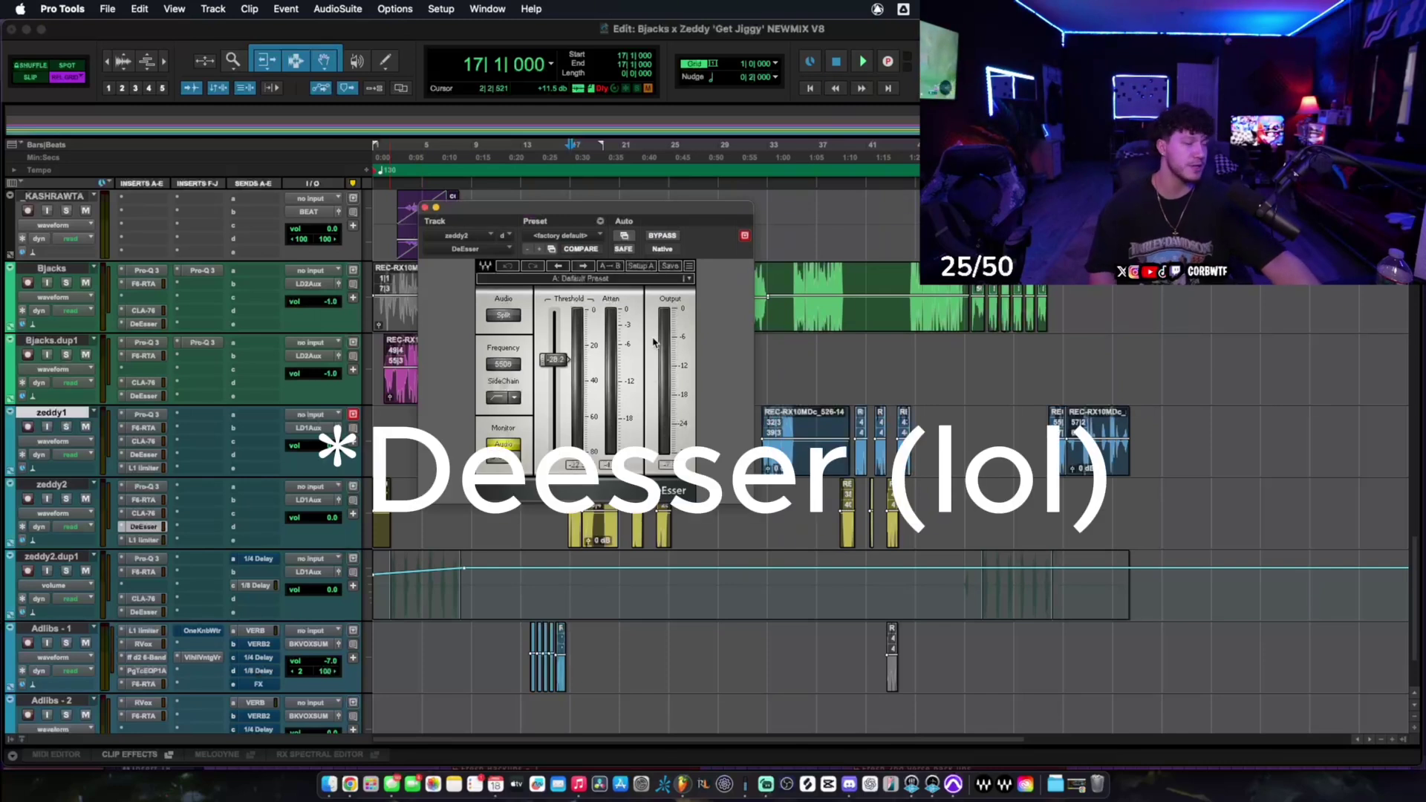
key("space")
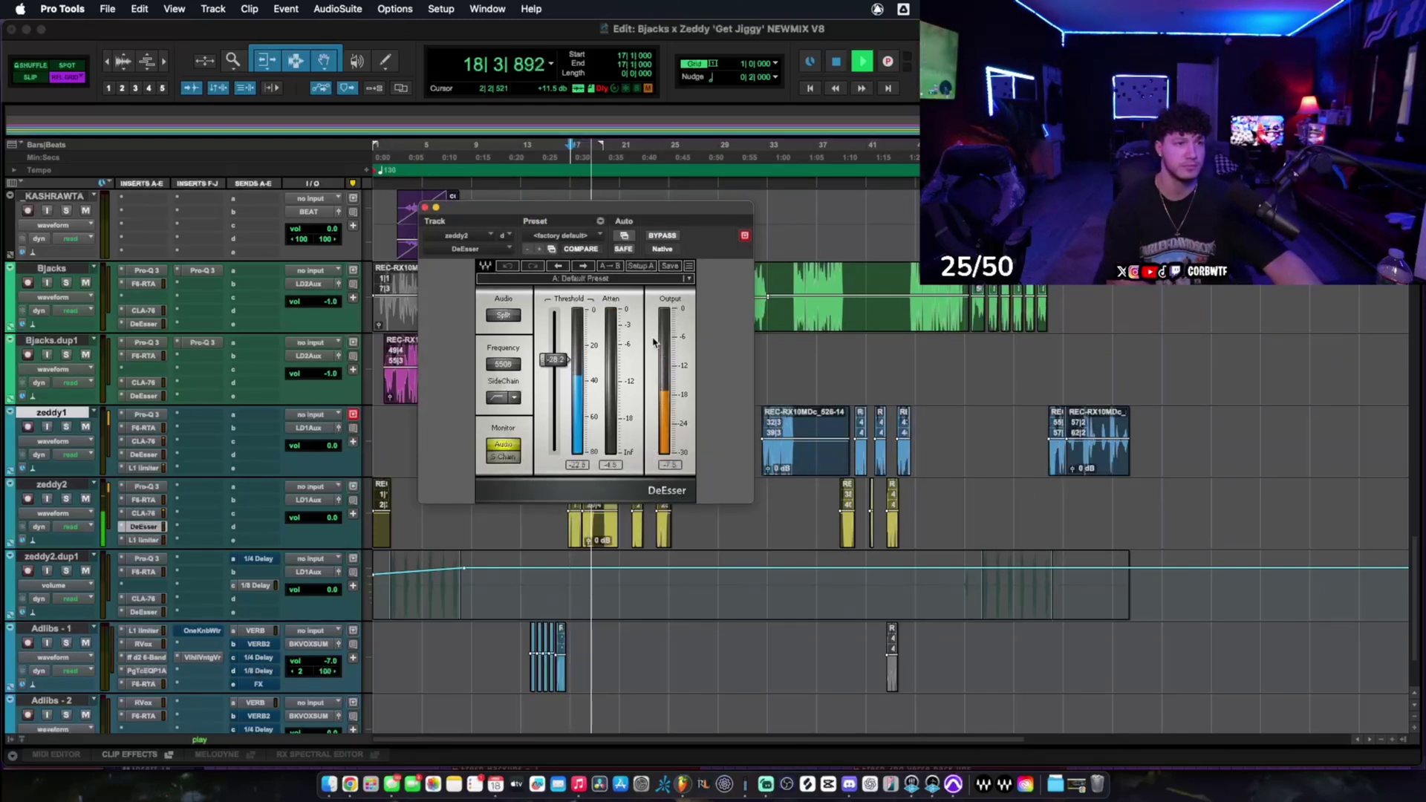
key("space")
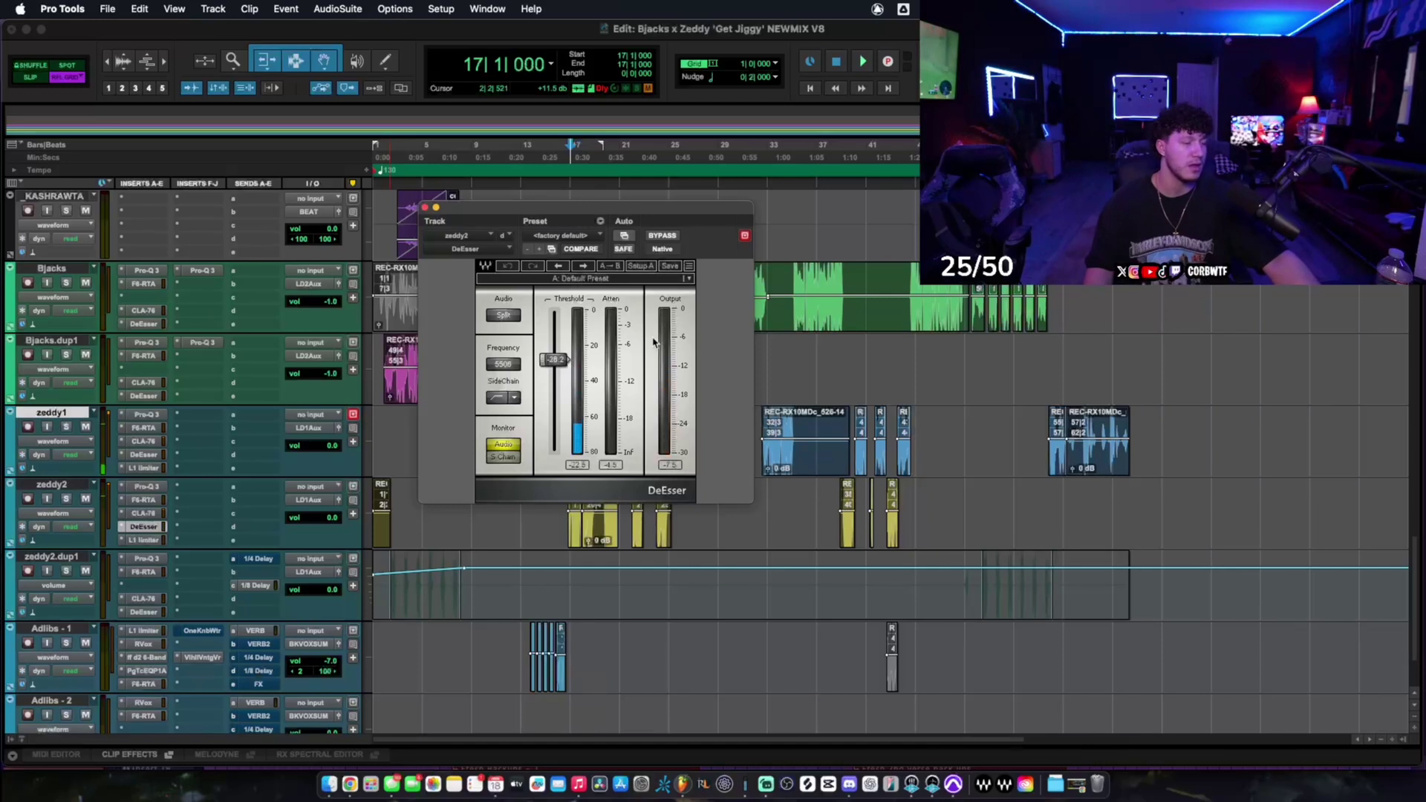
- Open zeddy2's L1 limiter, play from bar 17 to watch its limiting, and close the plug-in
left_click(158, 542)
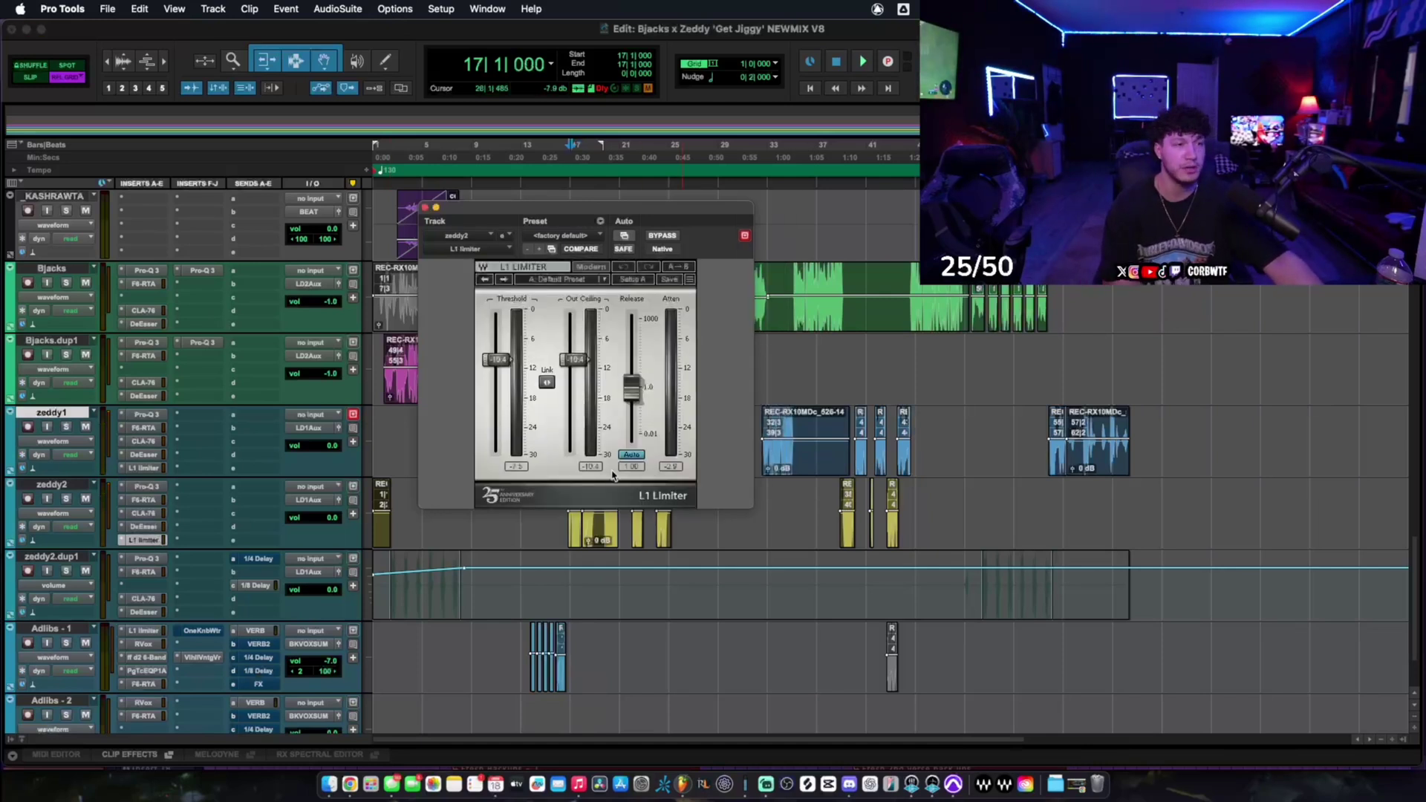
key("space")
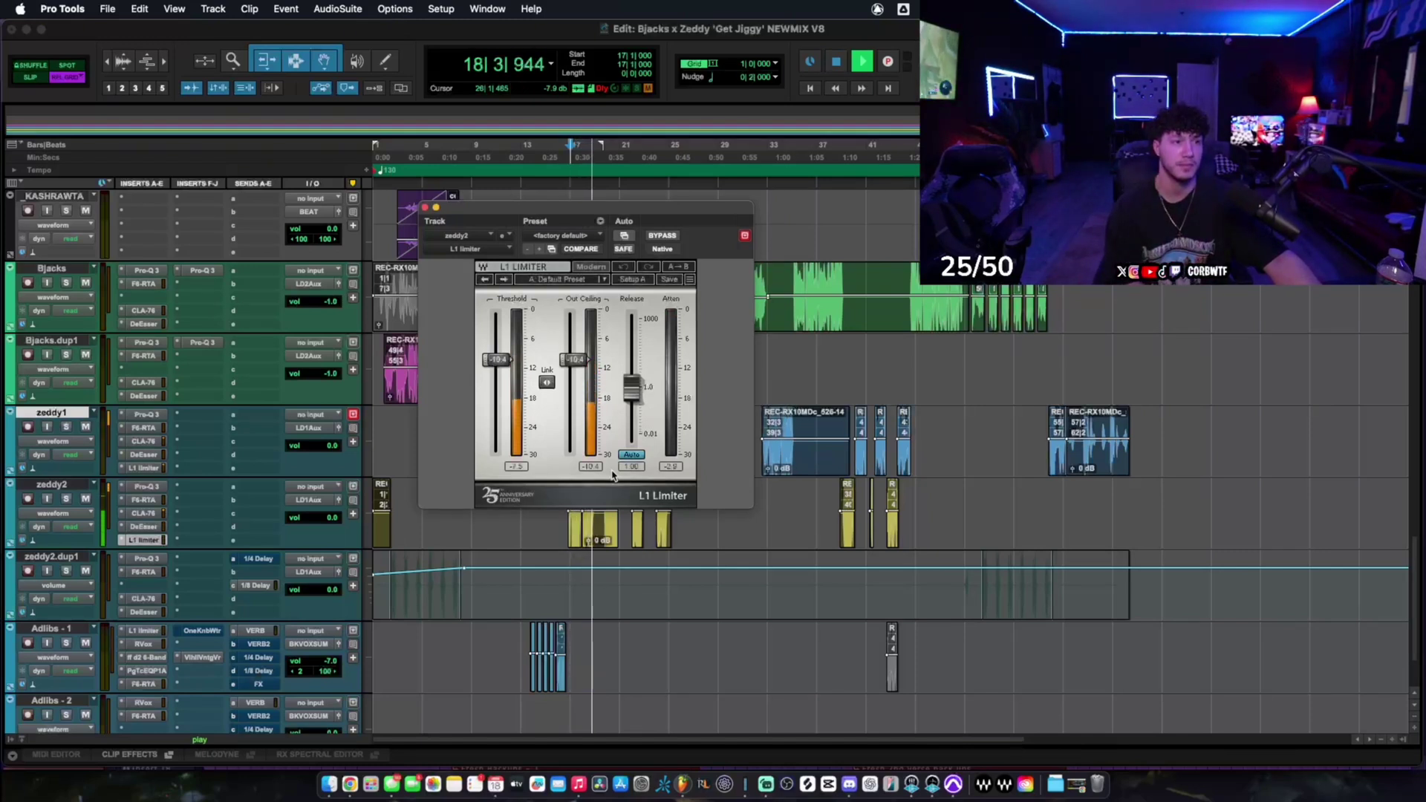
key("space")
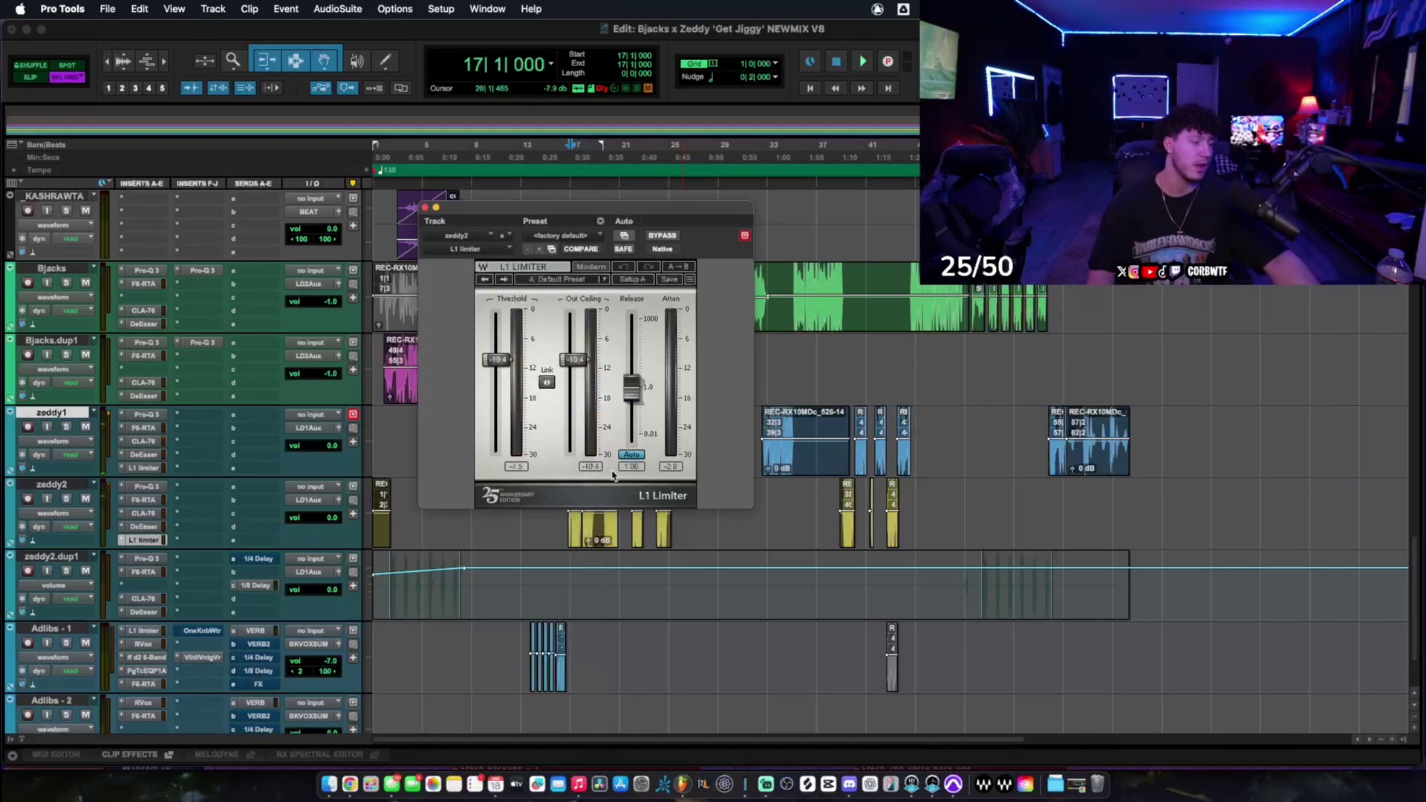
left_click(424, 208)
- Select the LD1Aux track, open its RCompressor and play from bar 17 to watch the gain reduction
scroll(553, 550, "up", 5)
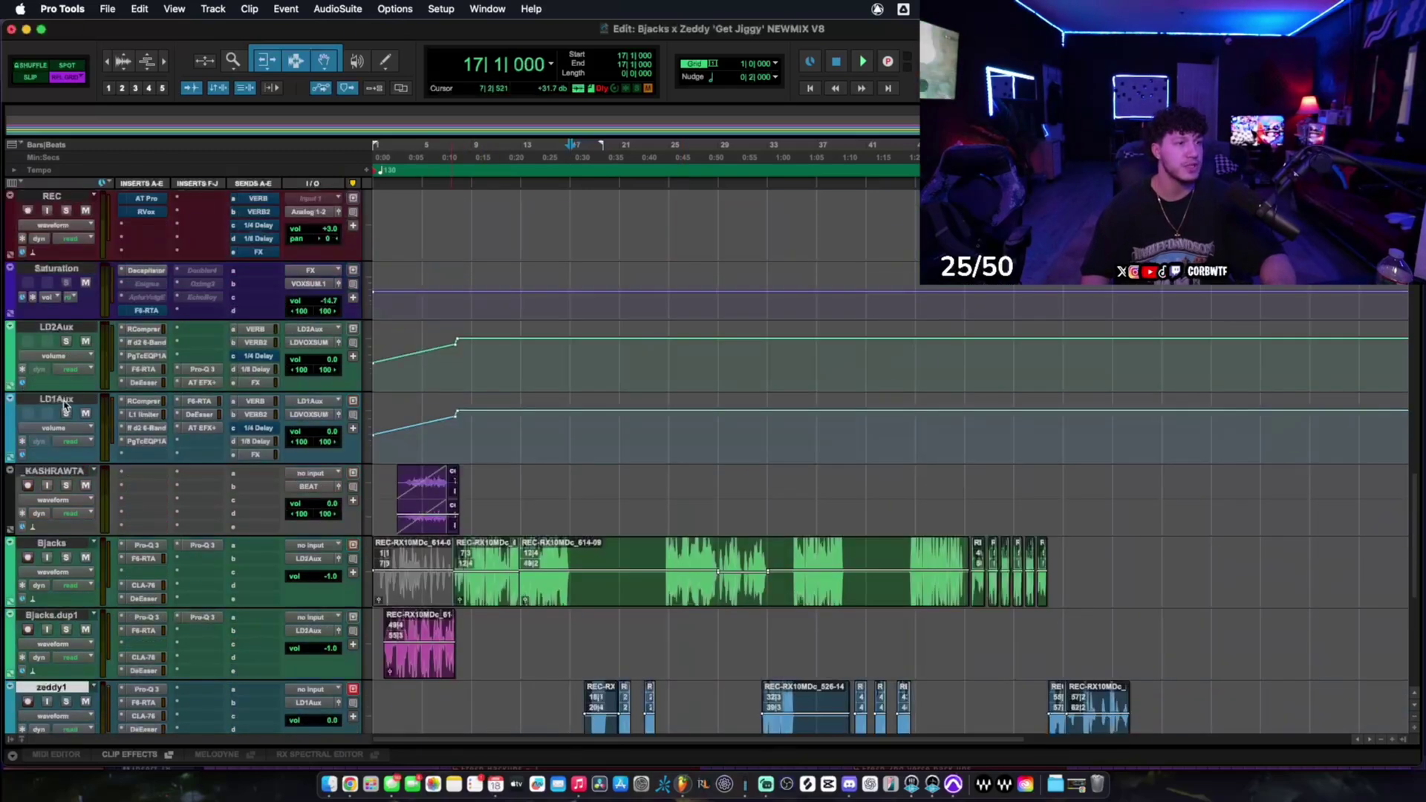
left_click(65, 405)
left_click(143, 401)
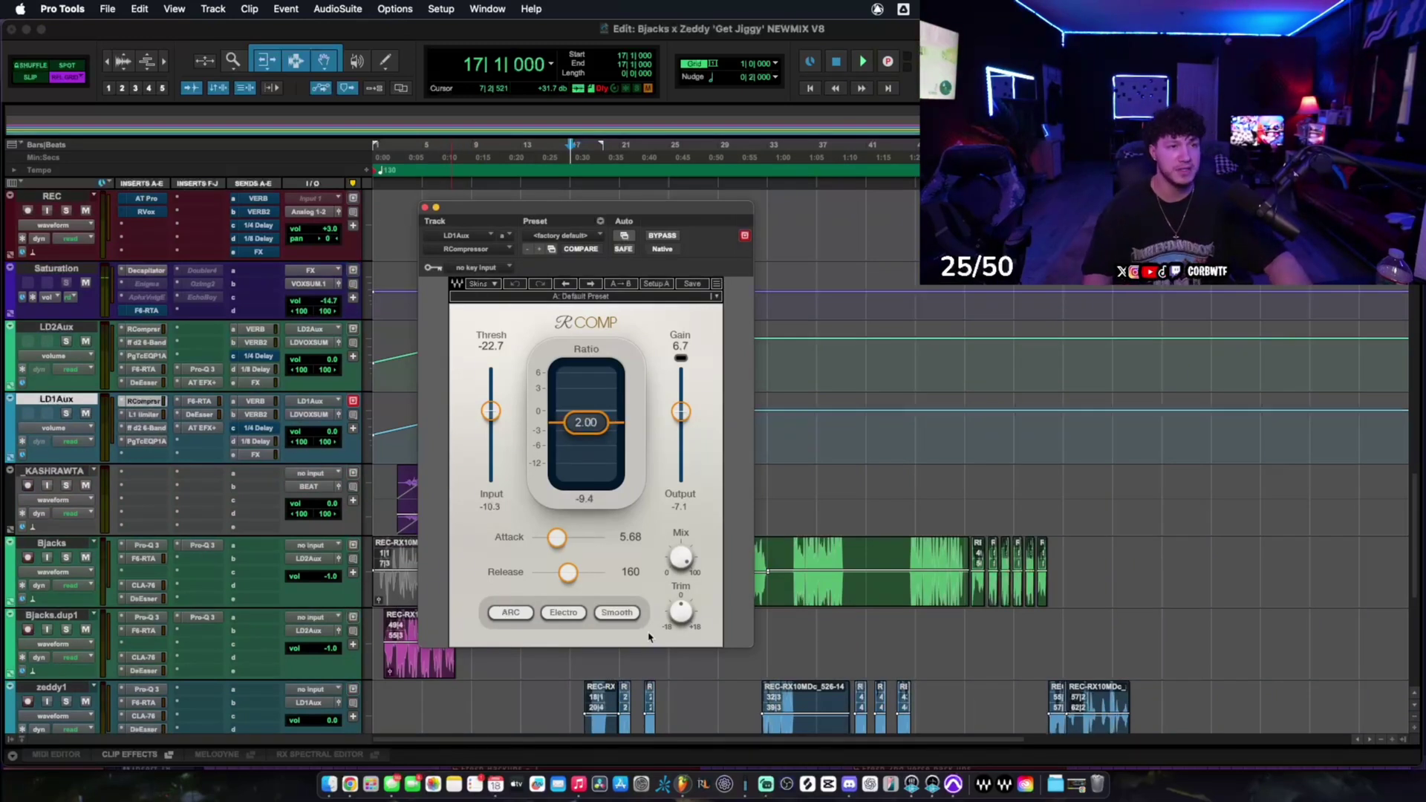
key("space")
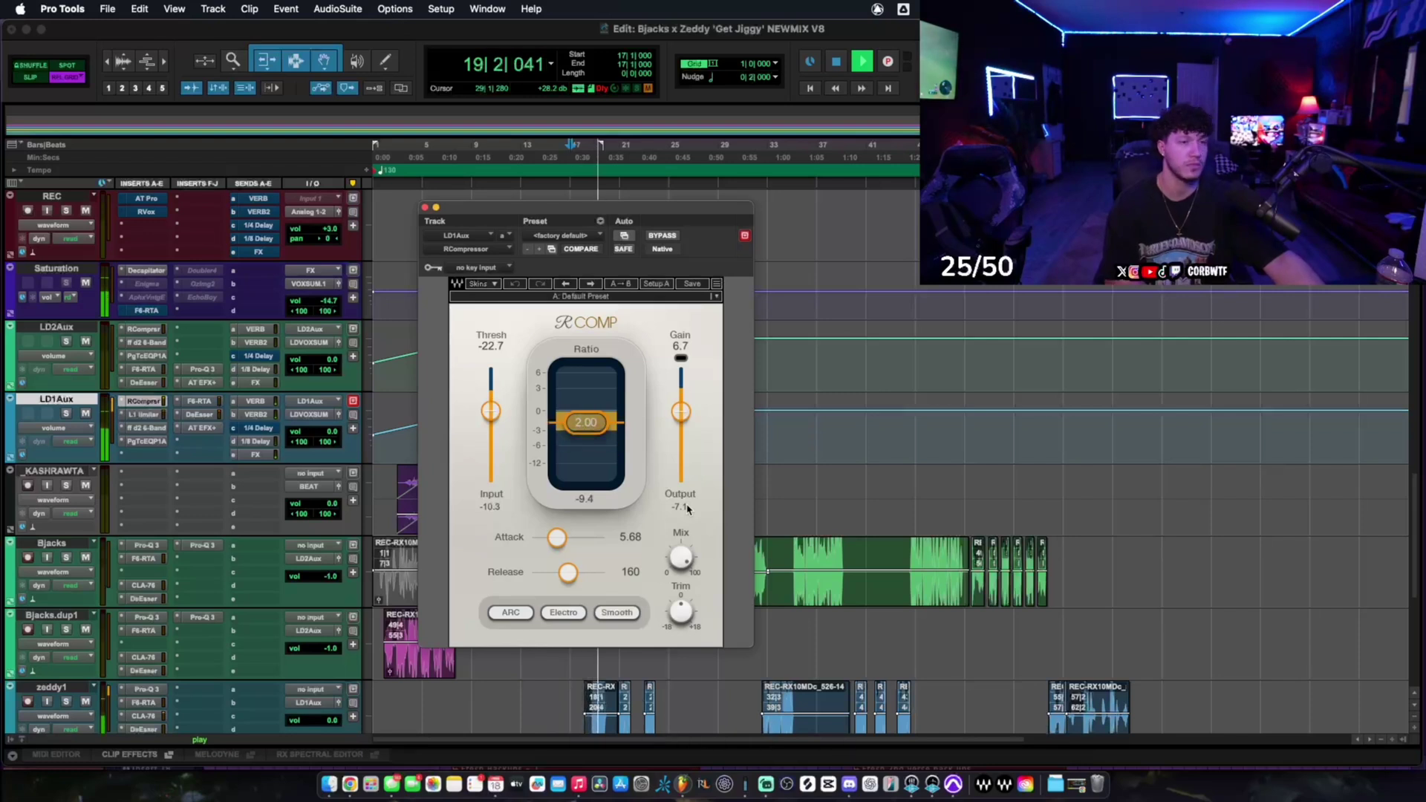
key("space")
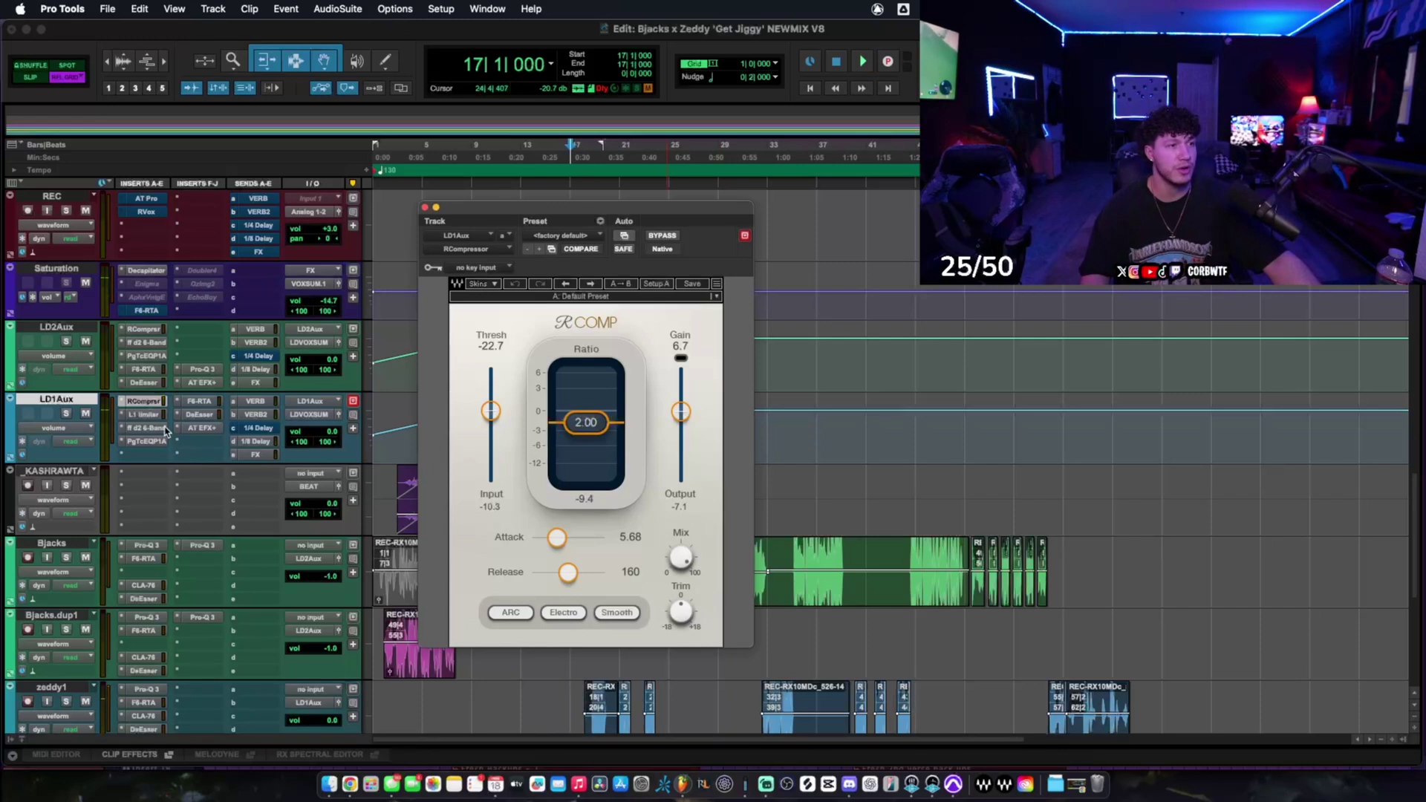
- Open the L1 limiter on LD1Aux and watch its attenuation during playback from bar 17
left_click(158, 414)
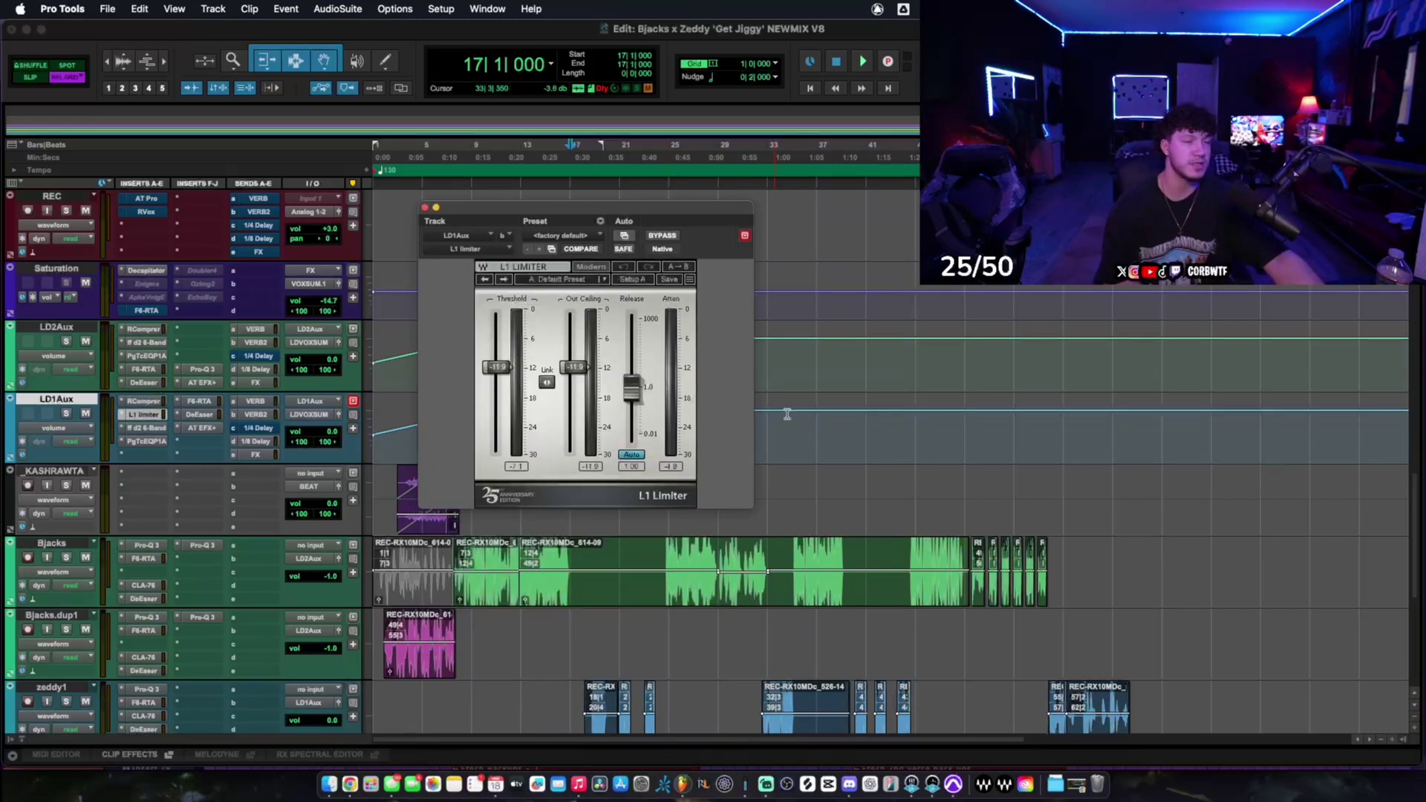
key("space")
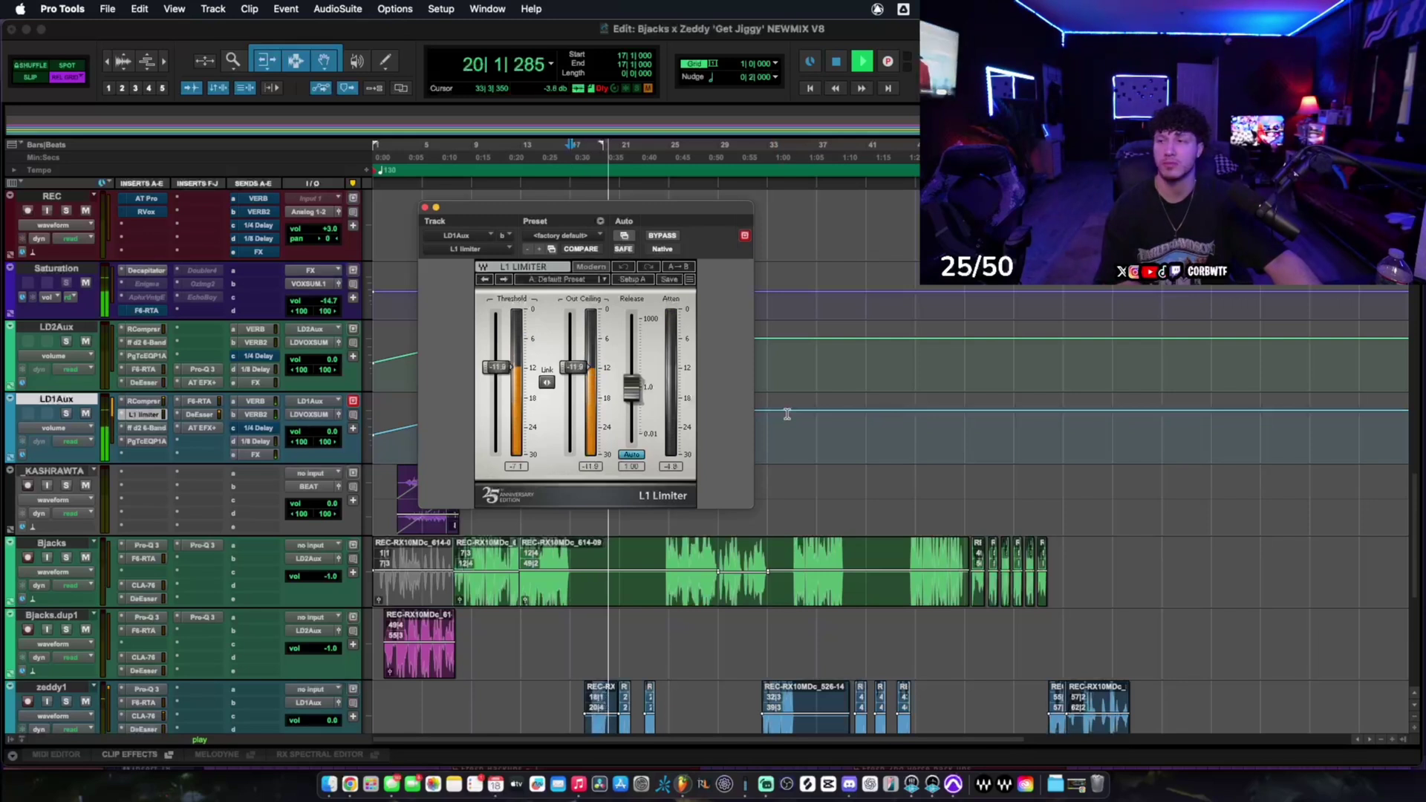
key("space")
- Review LD1Aux's equalizers: the Focusrite d2, the PuigTec EQP1A and the F6-RTA during playback from bar 17
left_click(138, 428)
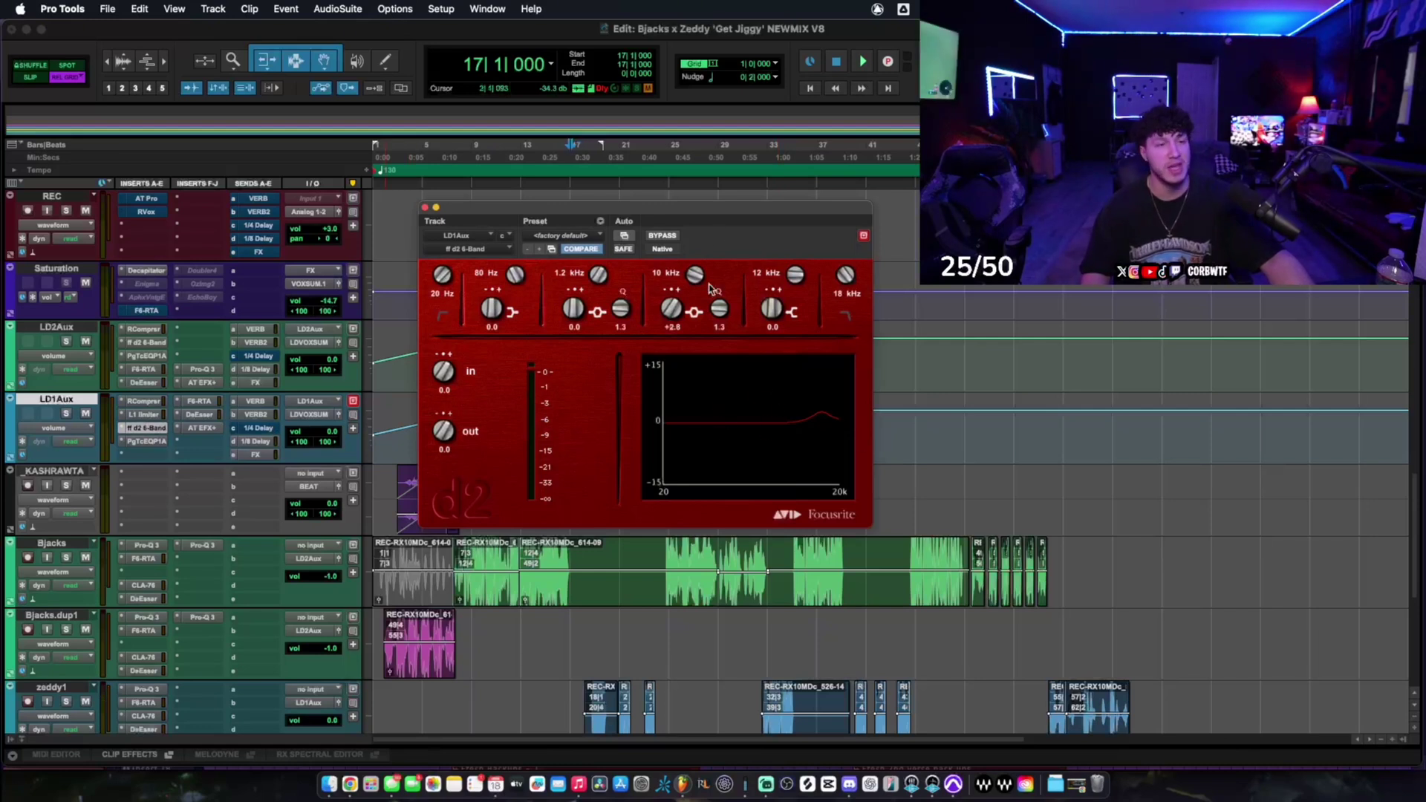
left_click(167, 441)
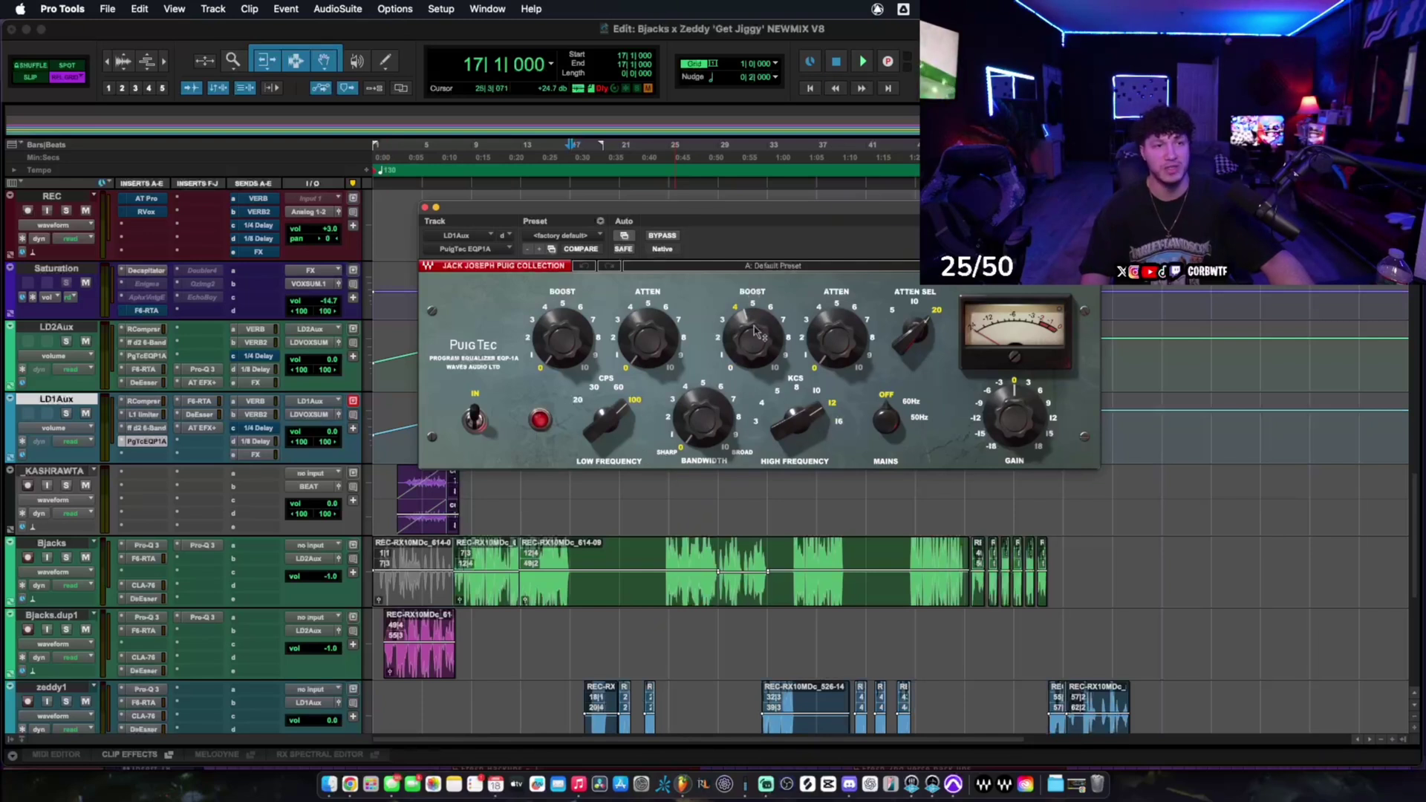
left_click(199, 401)
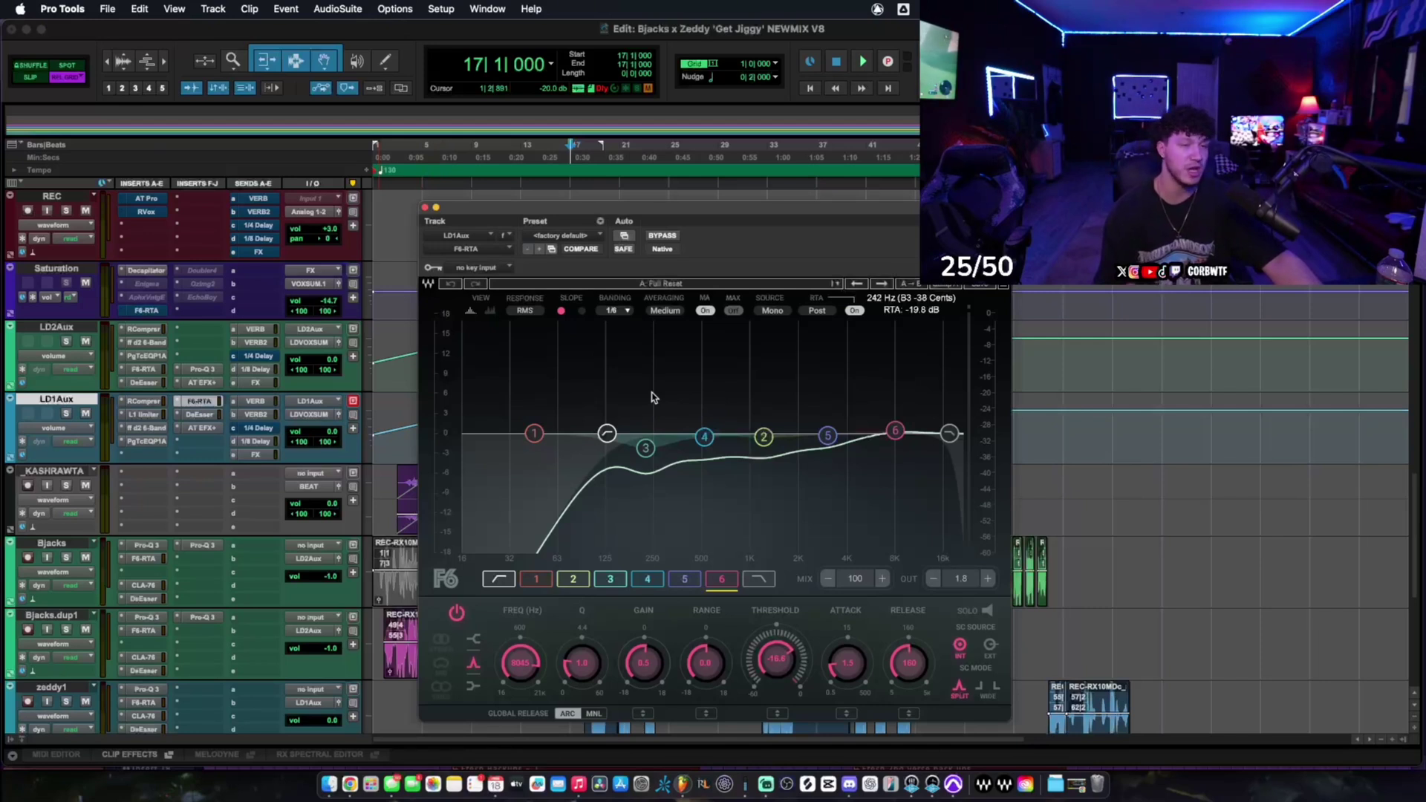
key("space")
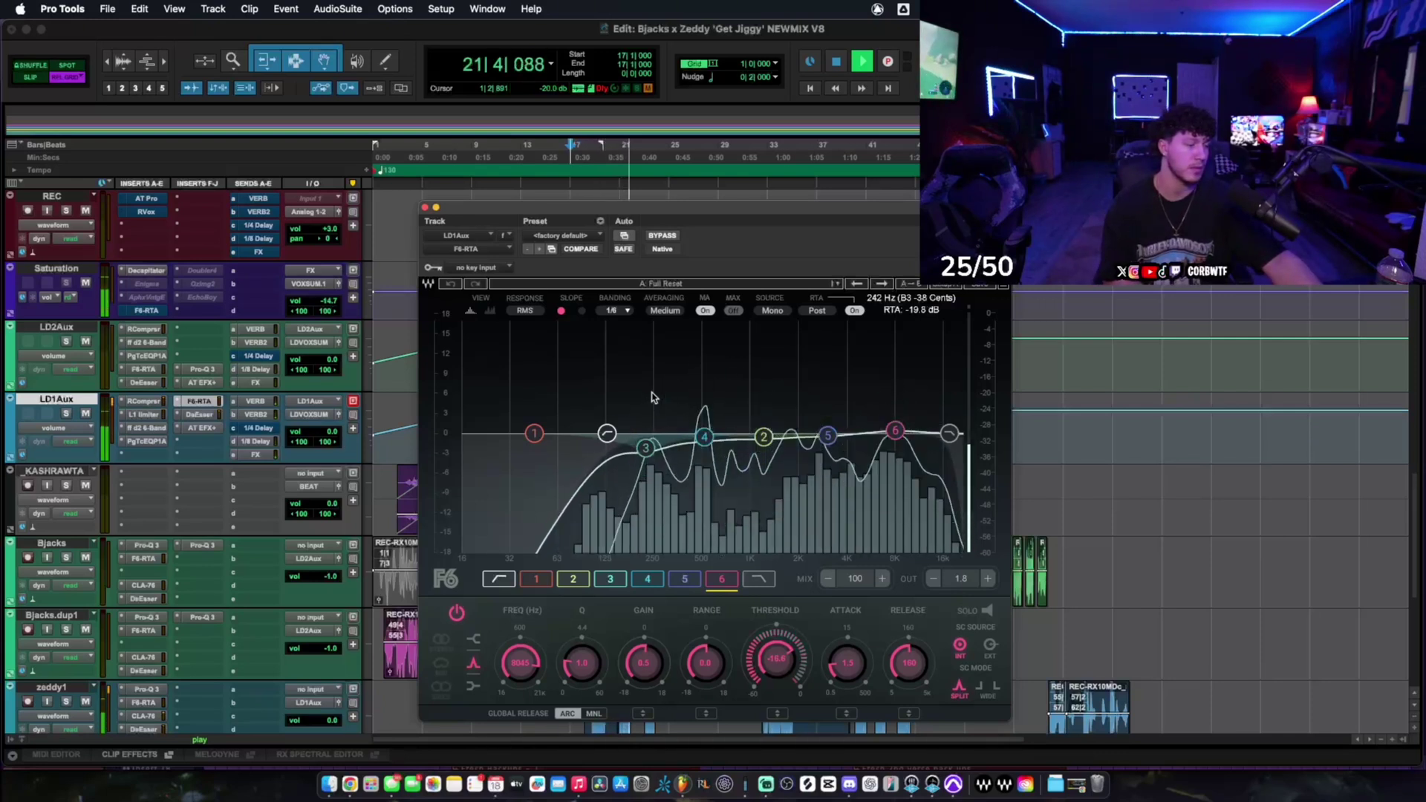
key("space")
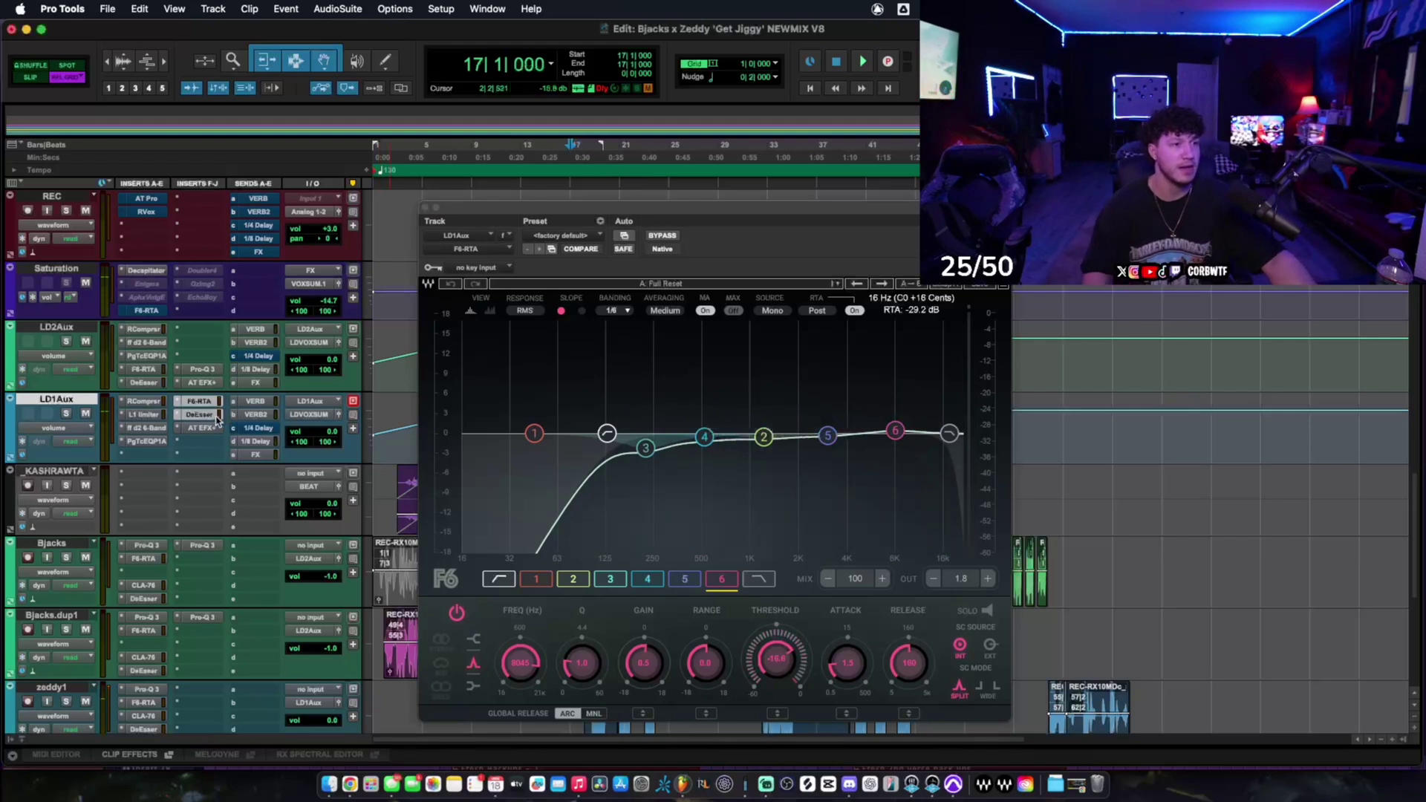
- Open the DeEsser on LD1Aux and play from bar 17 to watch its attenuation
left_click(218, 421)
key("space")
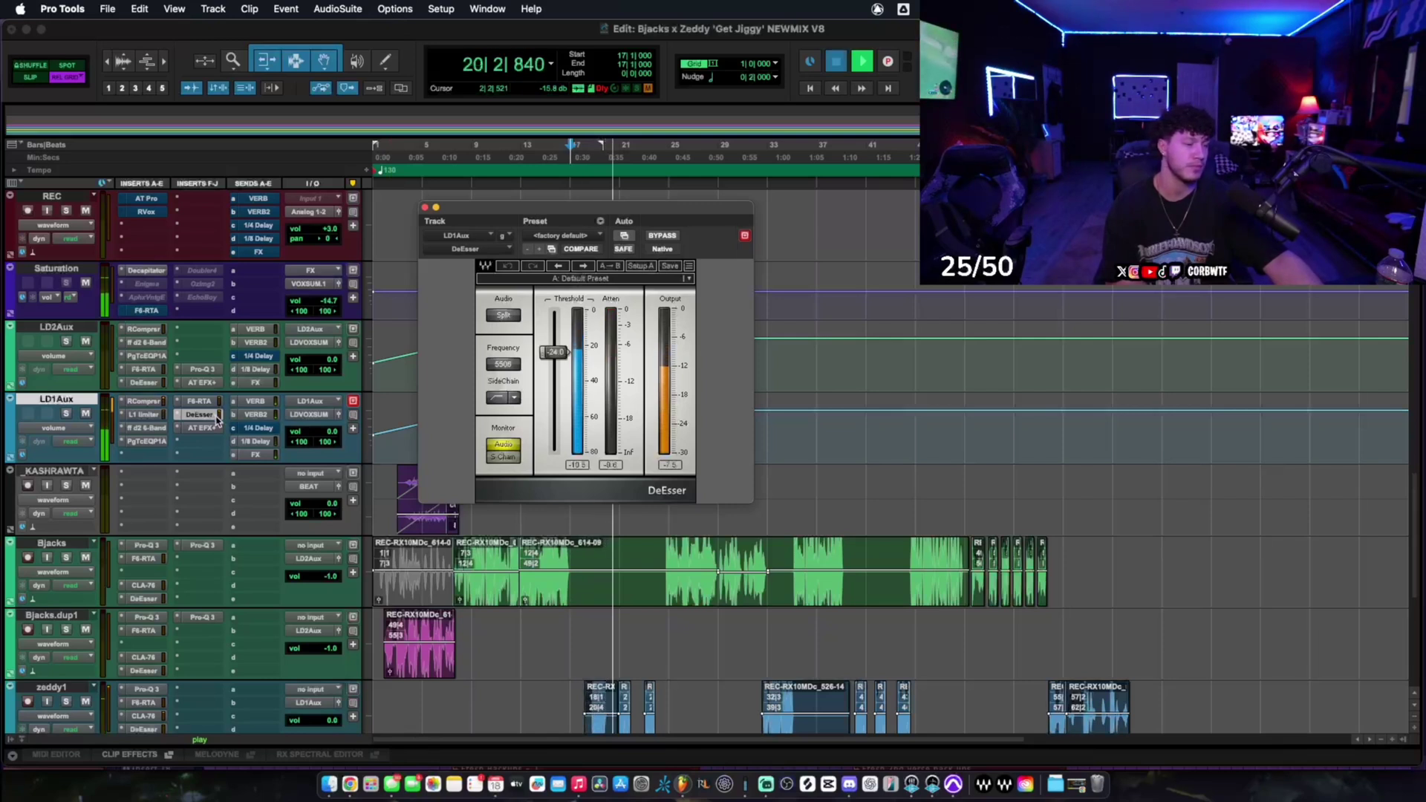
key("space")
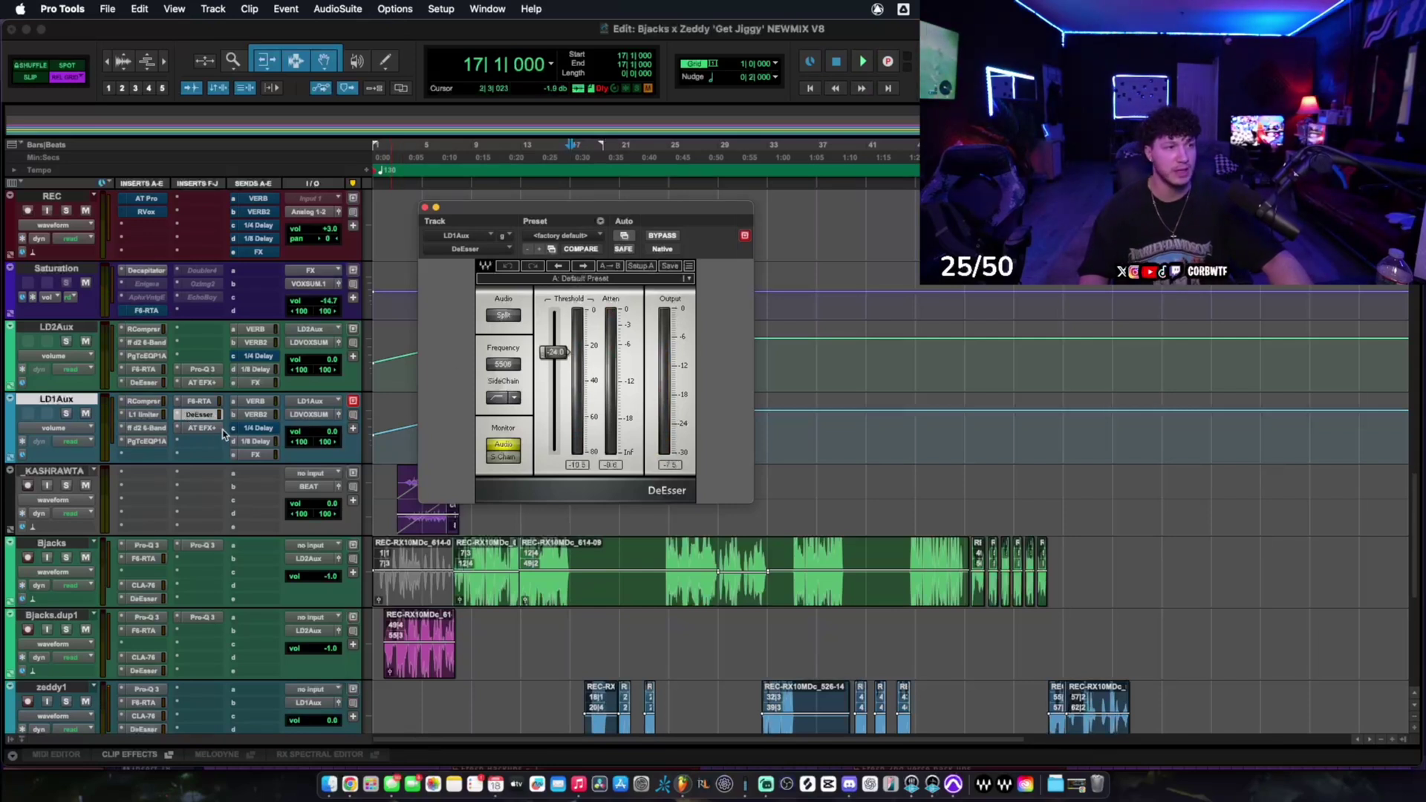
- Inspect the Chorus and Reverb effects in LD1Aux's Auto-Tune EFX+ and close the plug-in
left_click(208, 430)
left_click(779, 546)
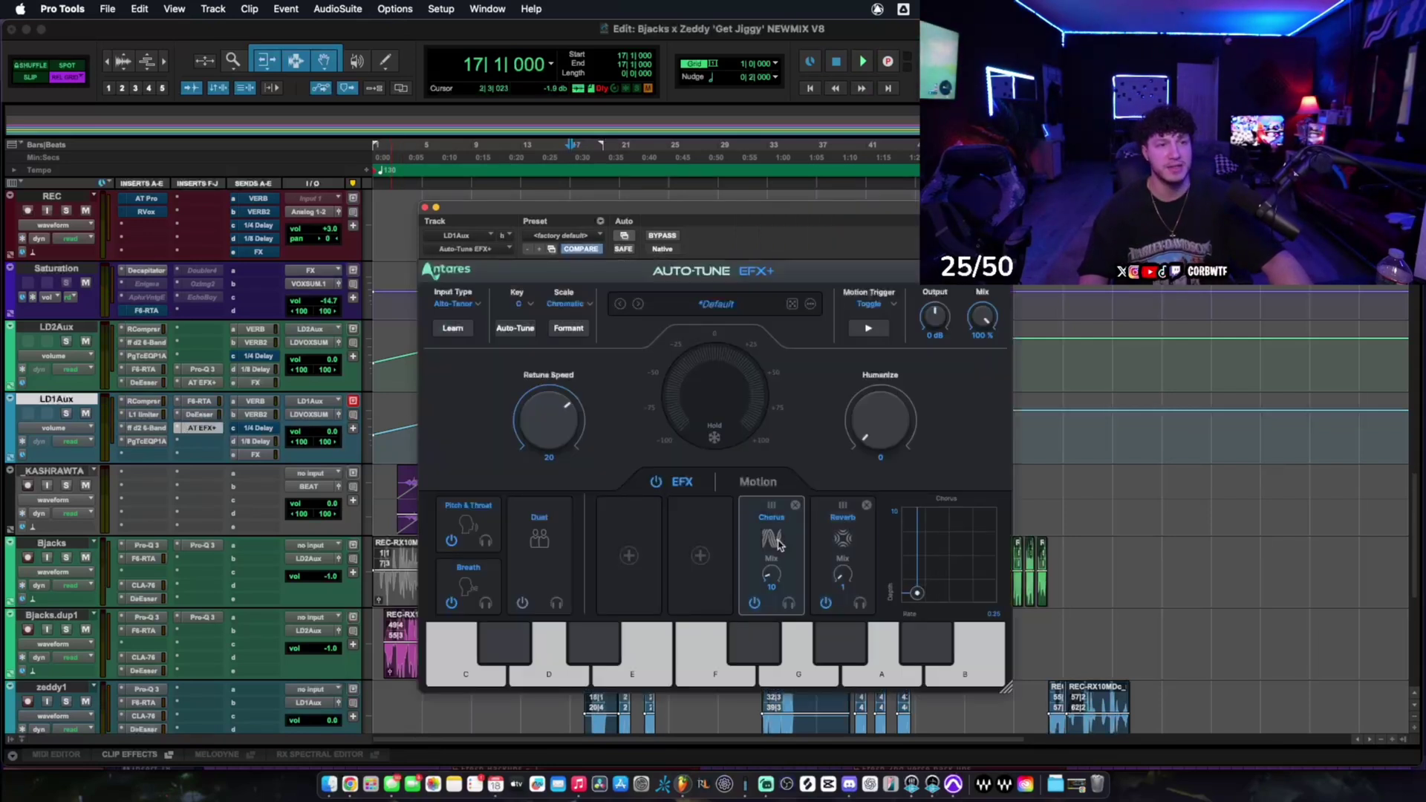
left_click(857, 548)
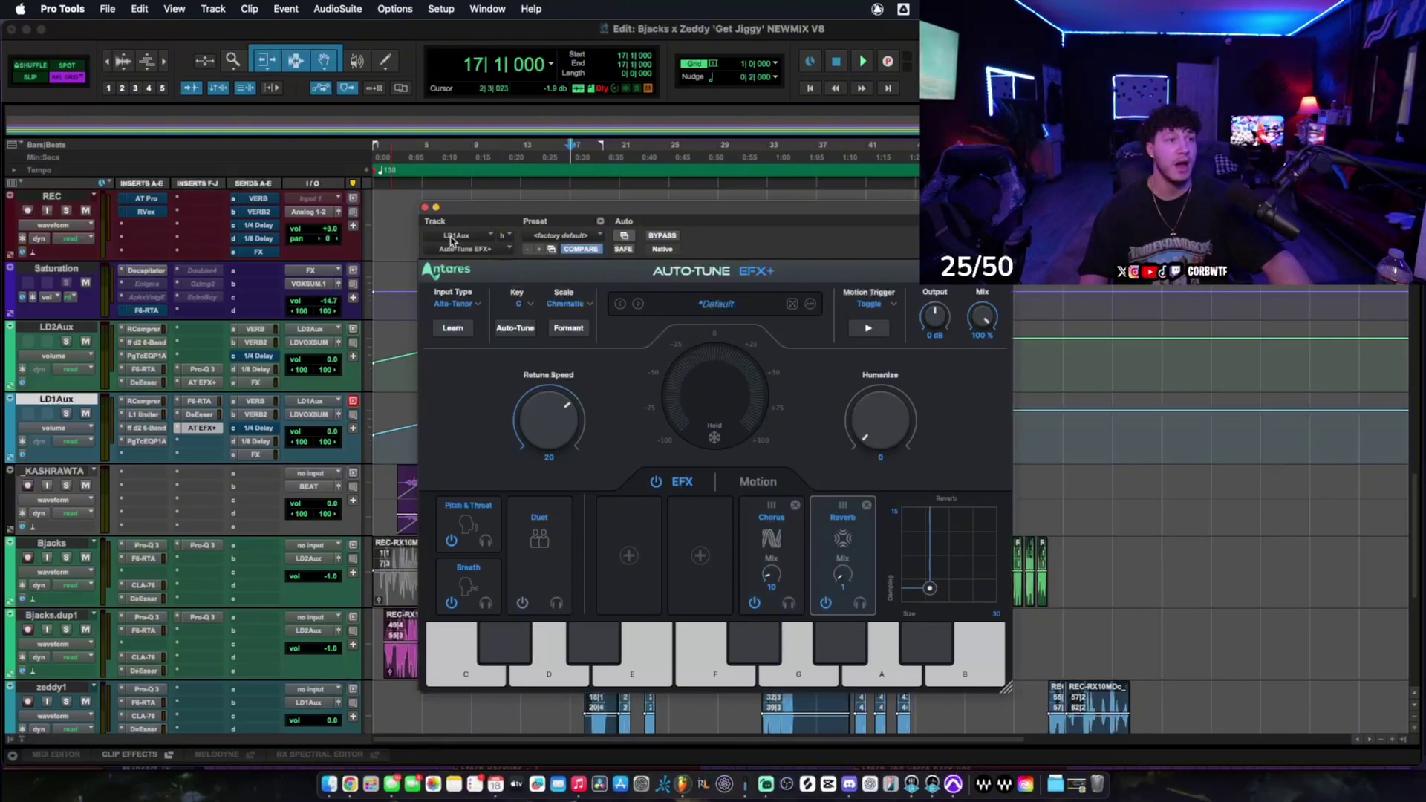
left_click(425, 209)
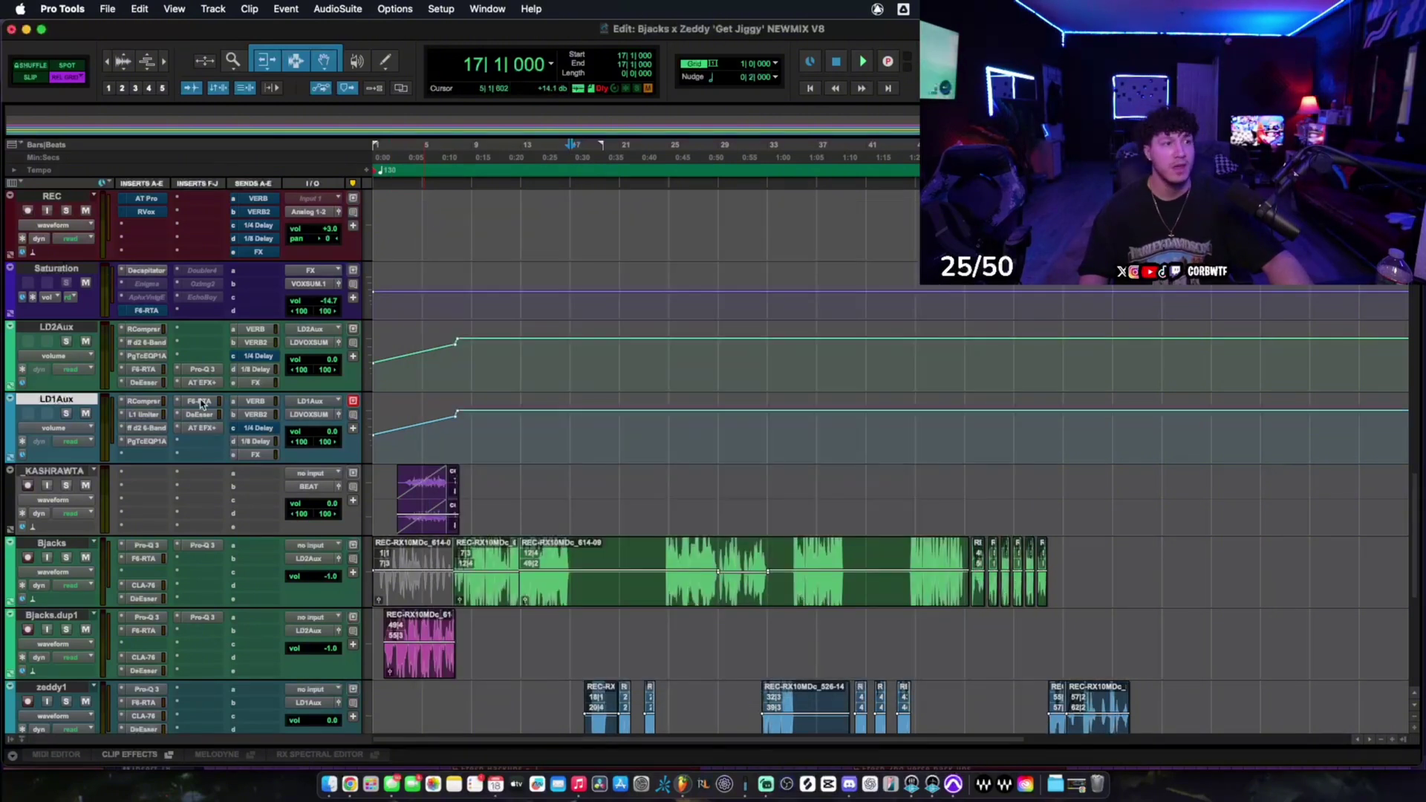
- Look through the sends on LD1Aux and compare its VERB send level with that of LD2Aux
left_click(268, 416)
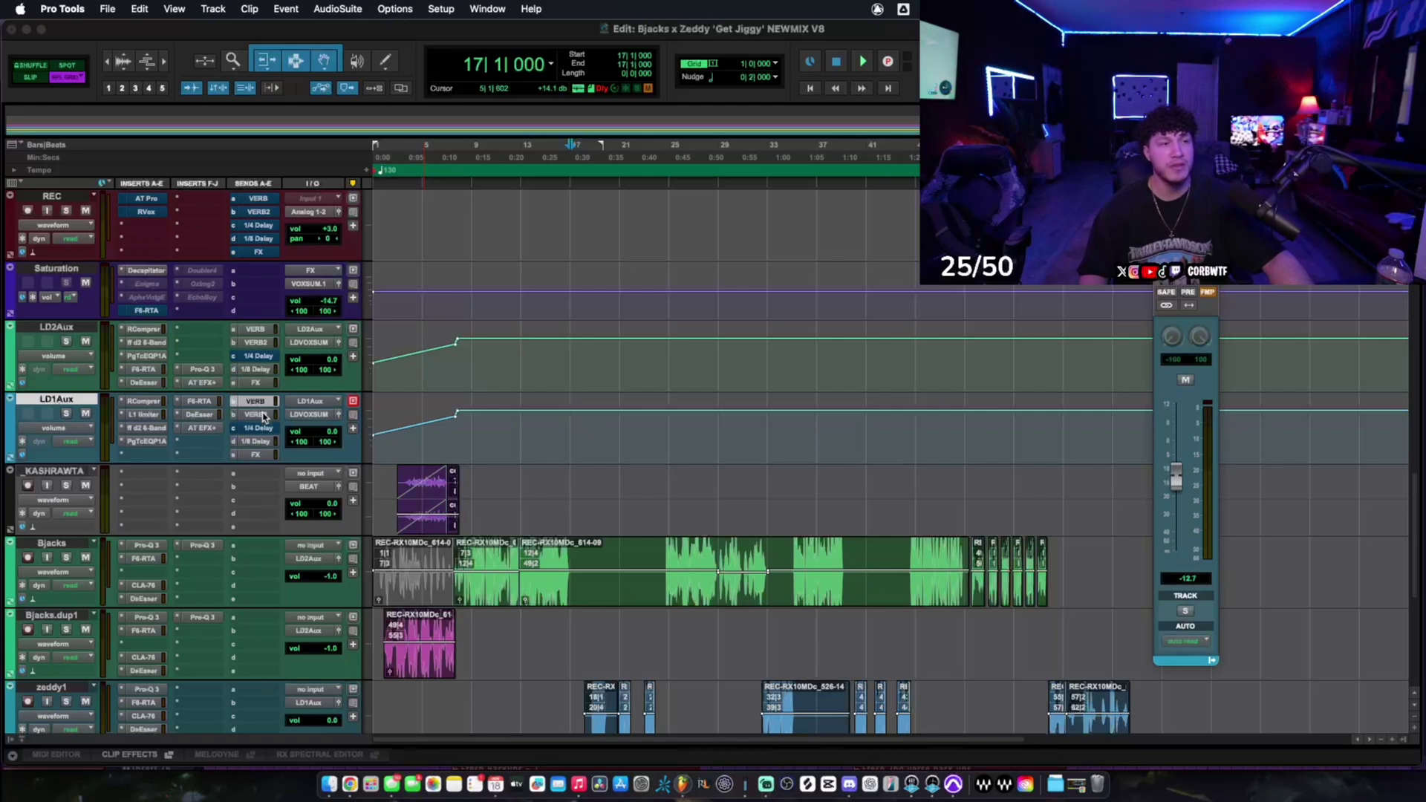
left_click(268, 443)
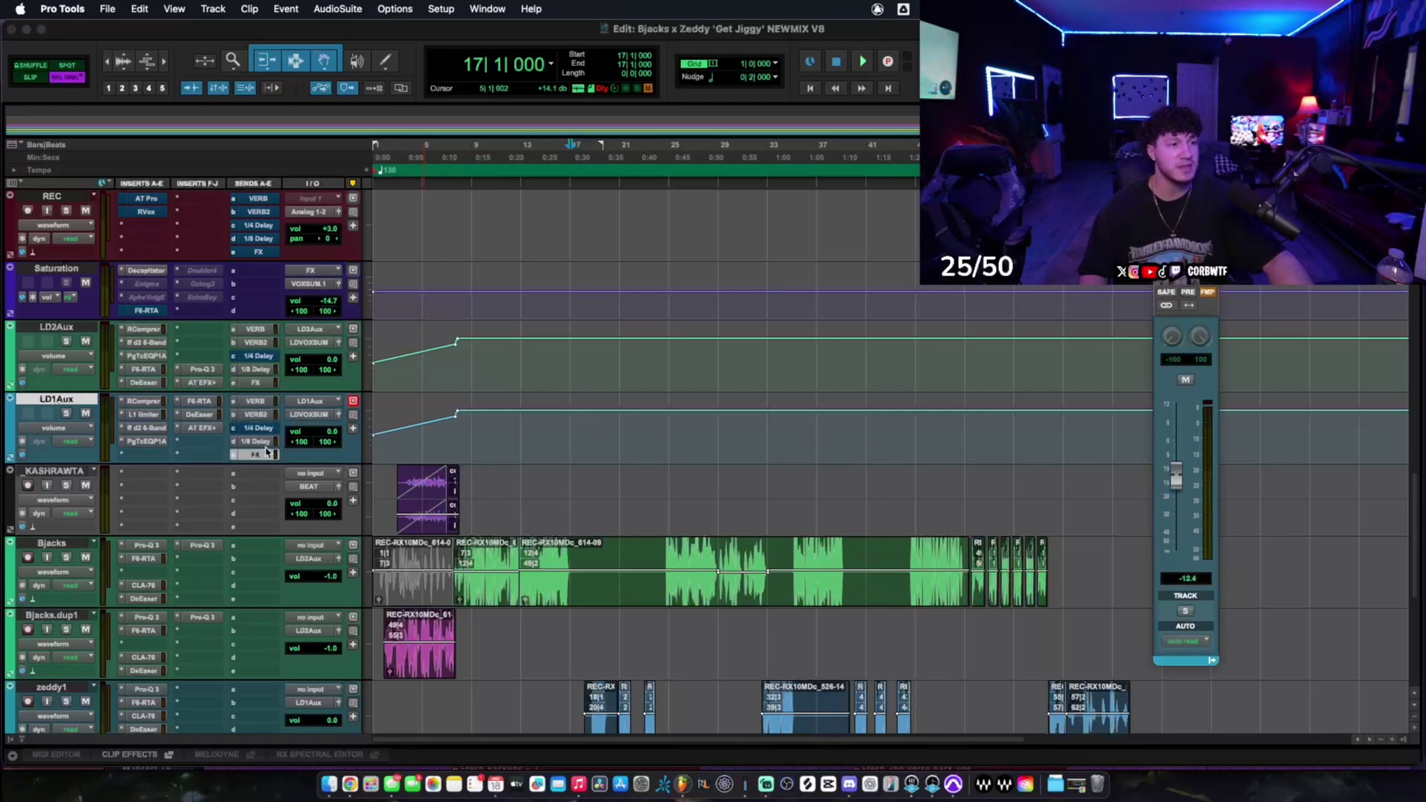
left_click(266, 343)
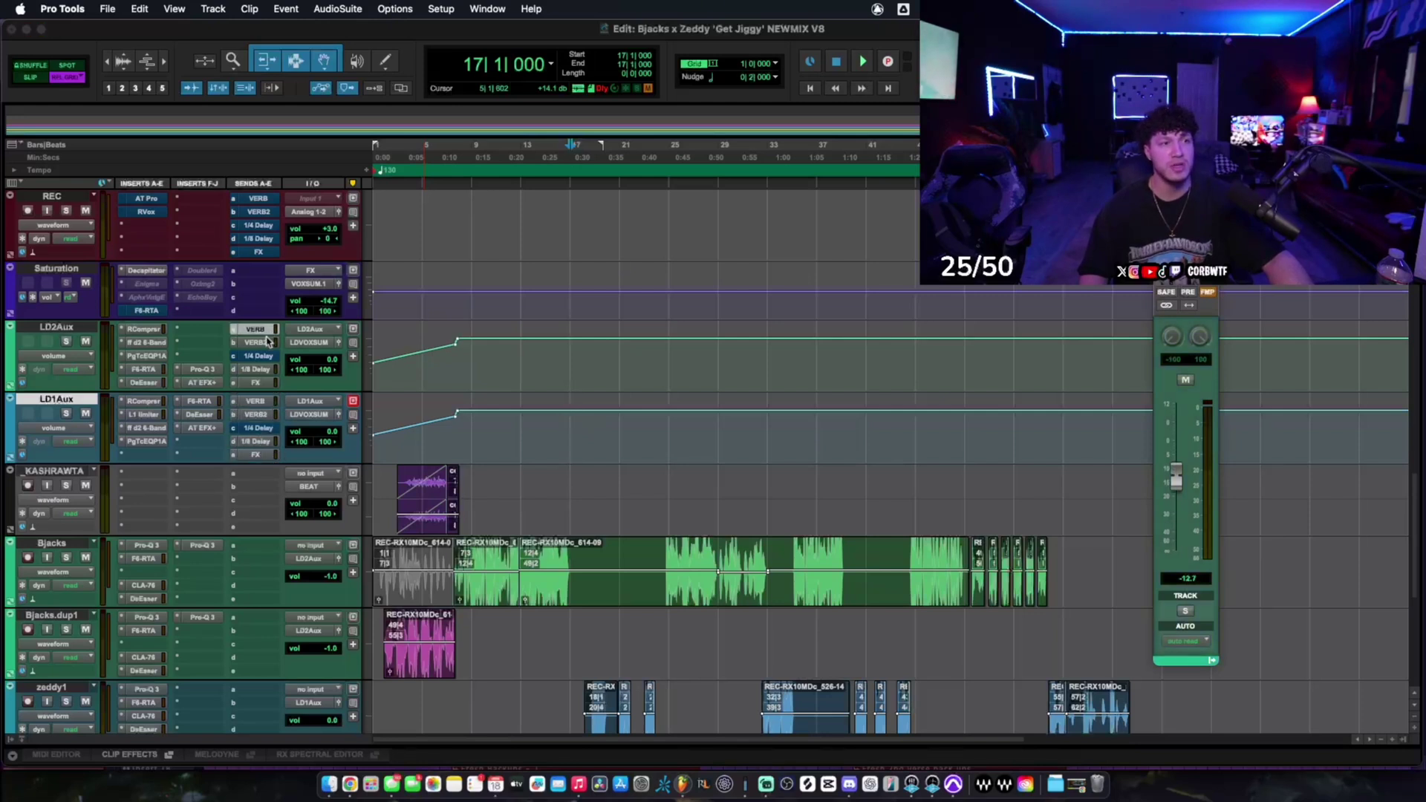
left_click(266, 415)
left_click(264, 331)
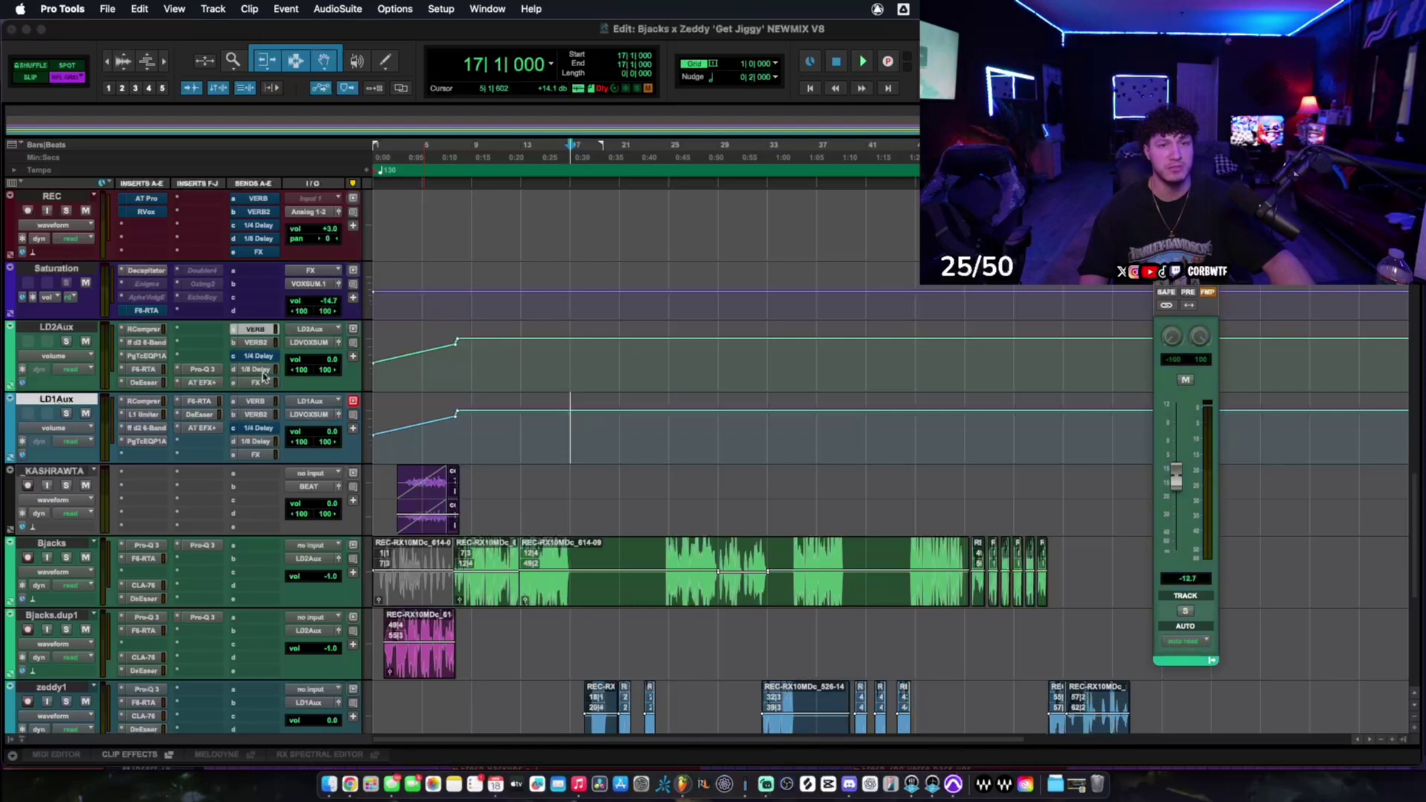
left_click(268, 402)
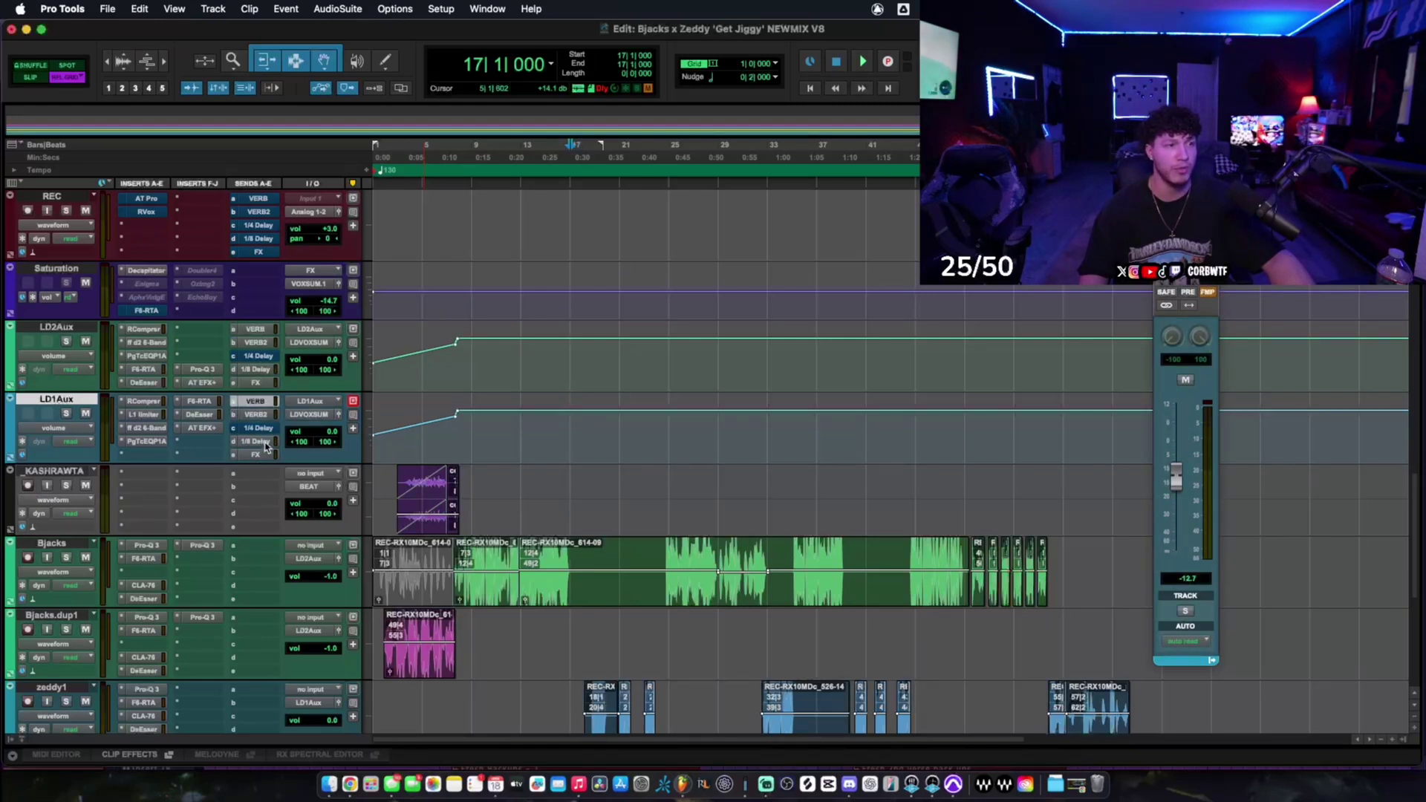
- Compare the 1/8 Delay and FX send levels of LD1Aux and LD2Aux, and move the send window aside
left_click(264, 441)
left_click(267, 370)
left_click(264, 441)
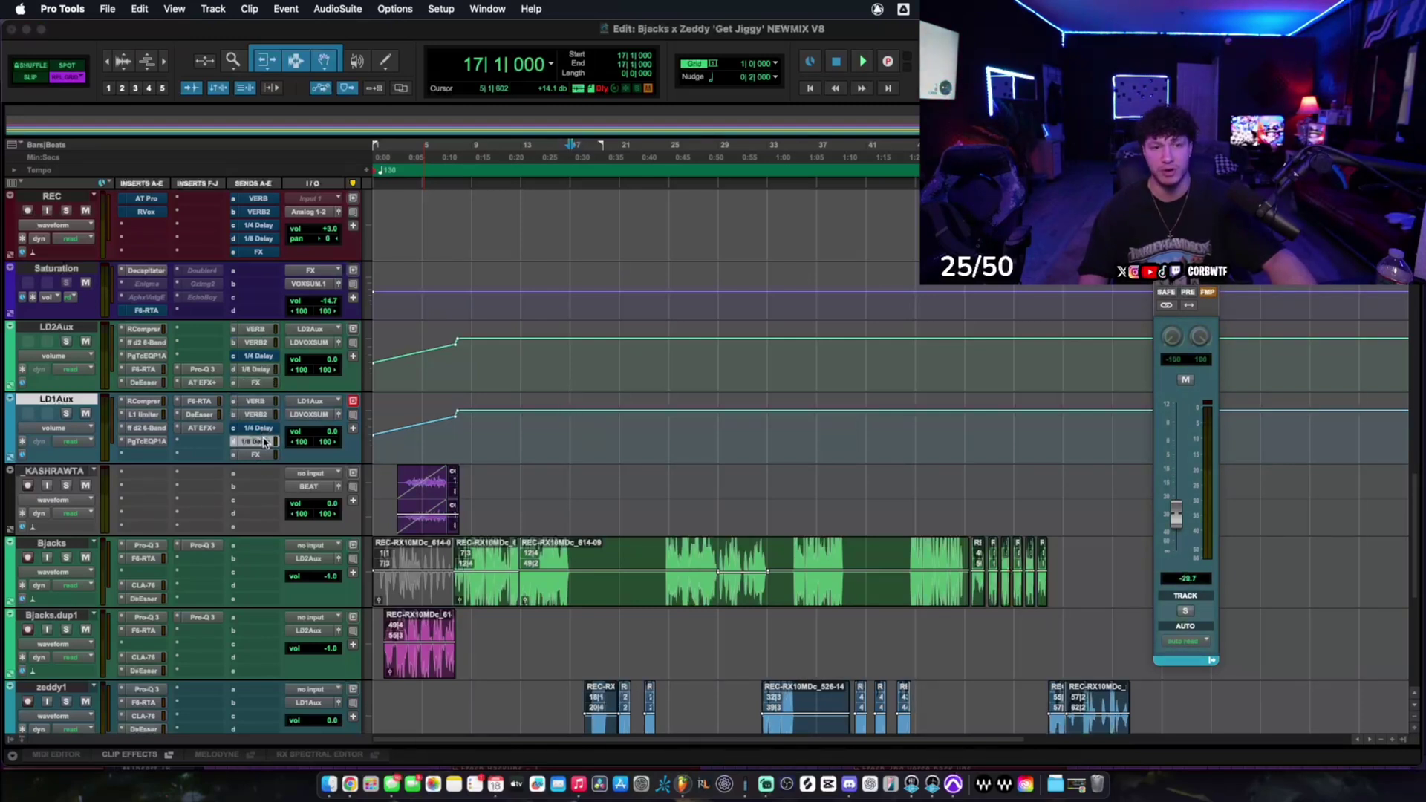
left_click(266, 371)
left_click(267, 456)
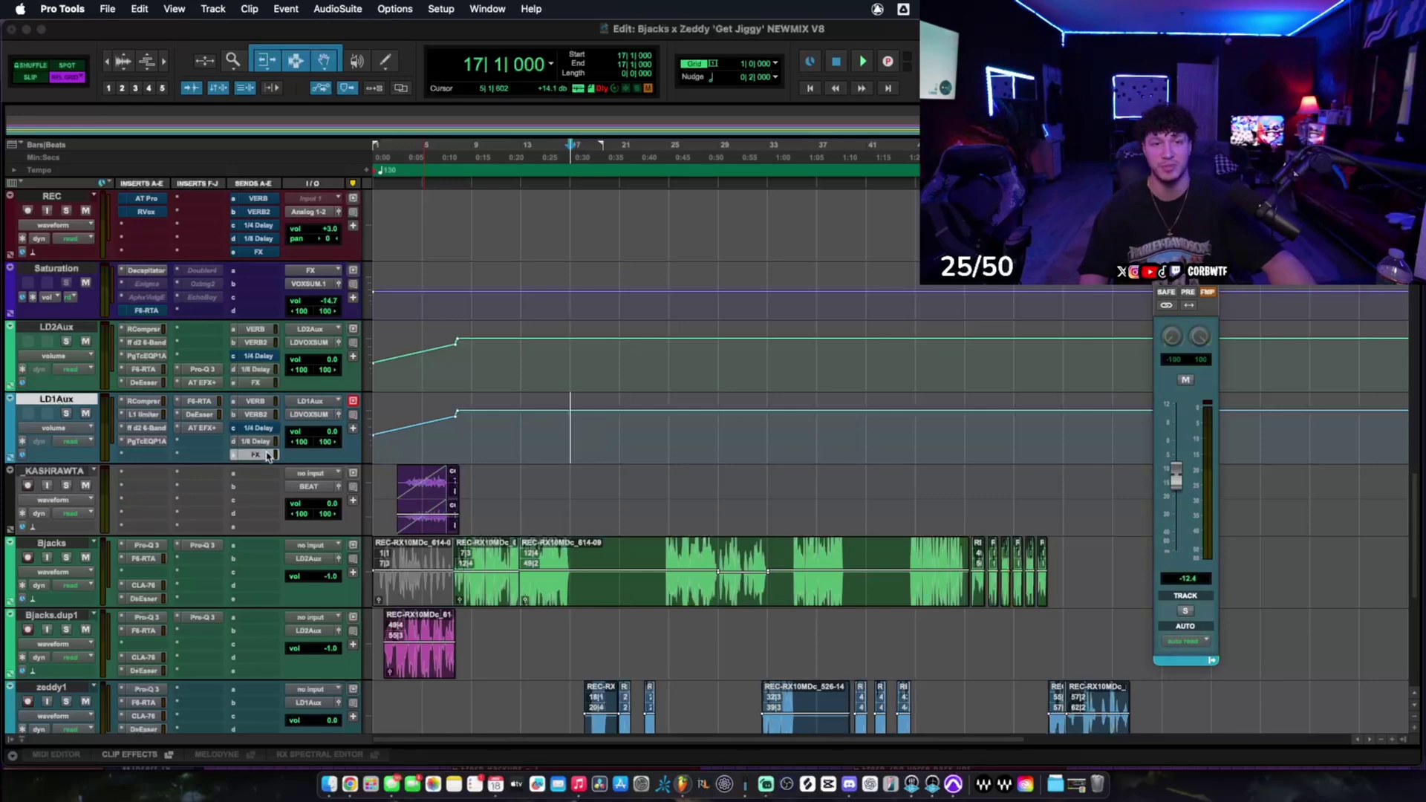
left_click(266, 382)
scroll(271, 387, "up", 3)
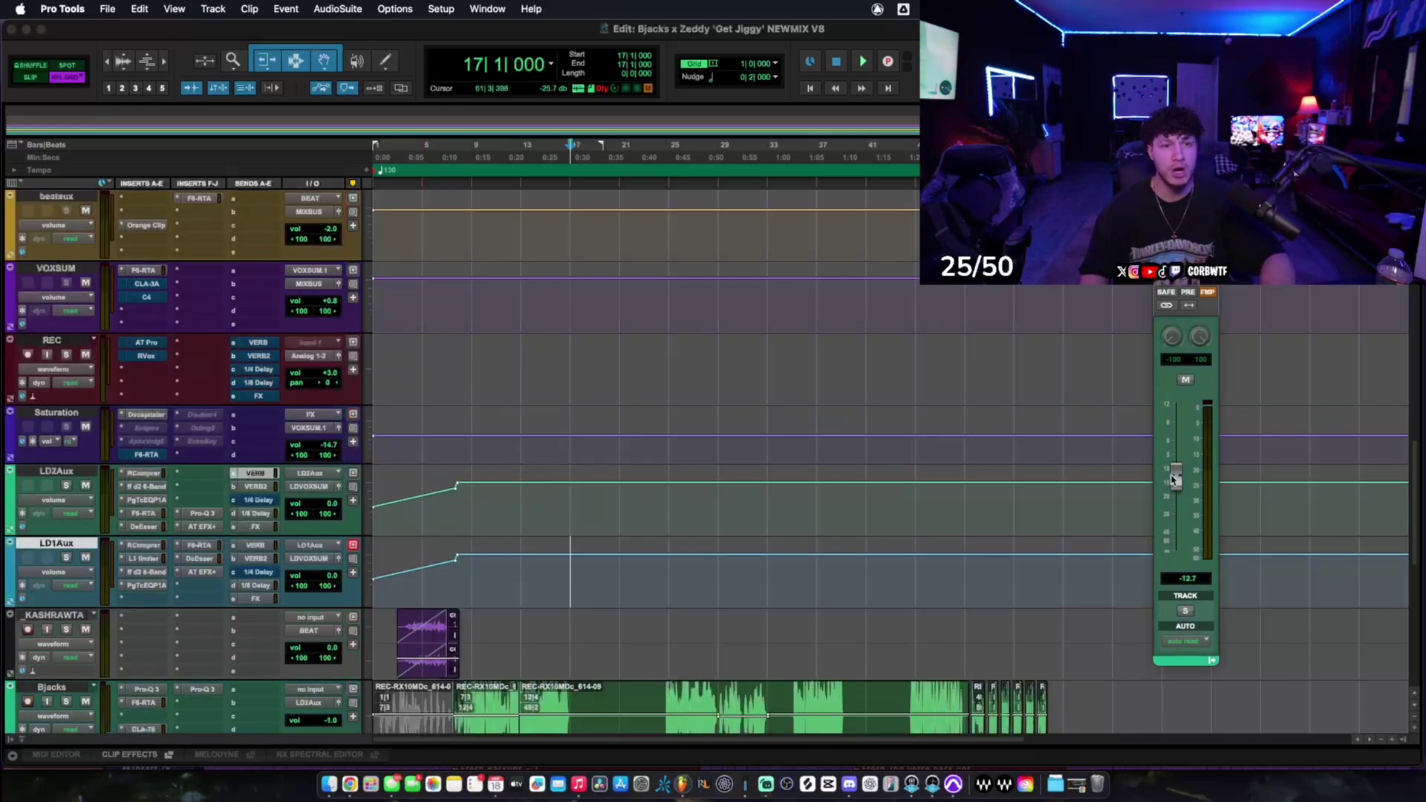
left_click_drag(1194, 234, 839, 192)
- Enlarge the VERB return track to show all its inserts and open its OneKnob Wetter plug-in
scroll(332, 441, "up", 8)
scroll(111, 408, "up", 15)
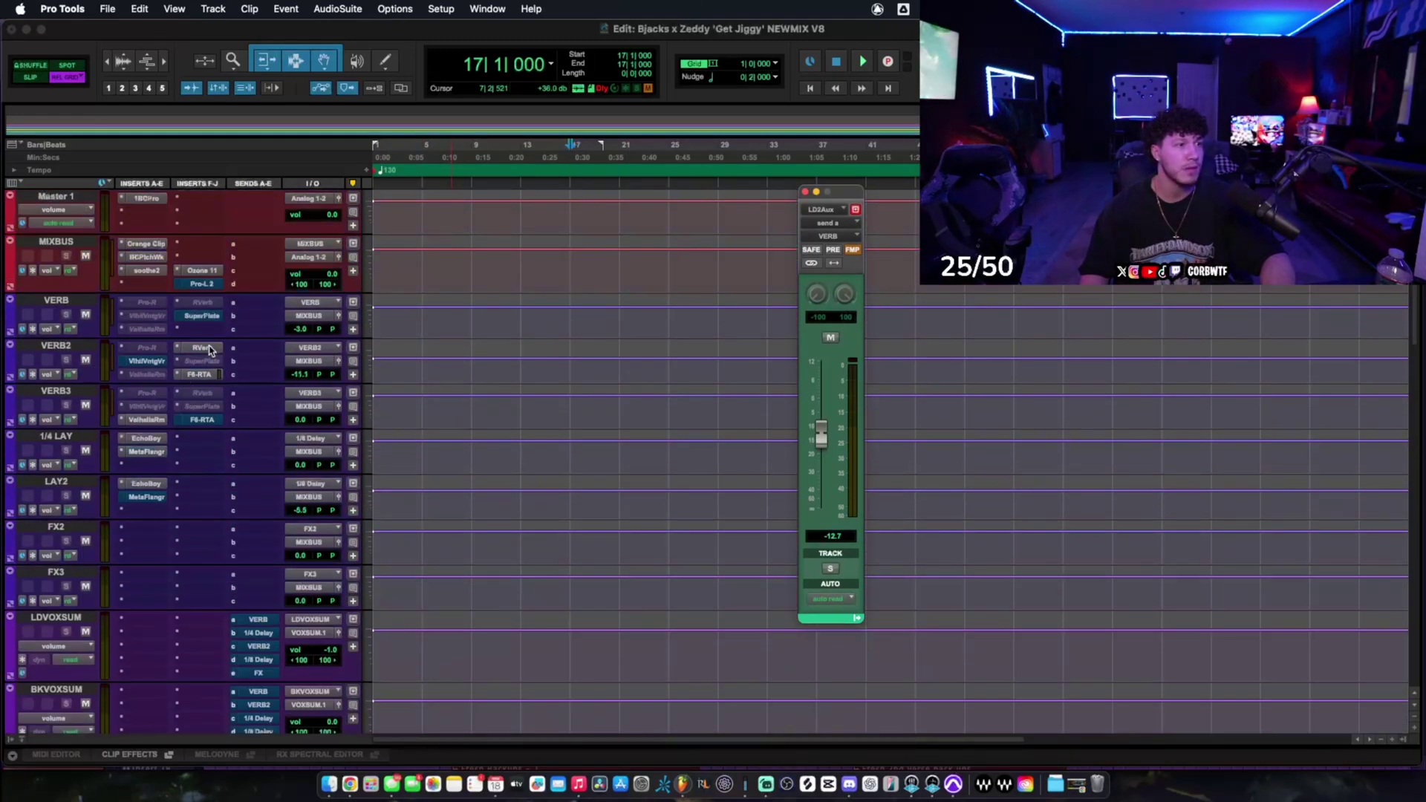
left_click(200, 348)
left_click(199, 349)
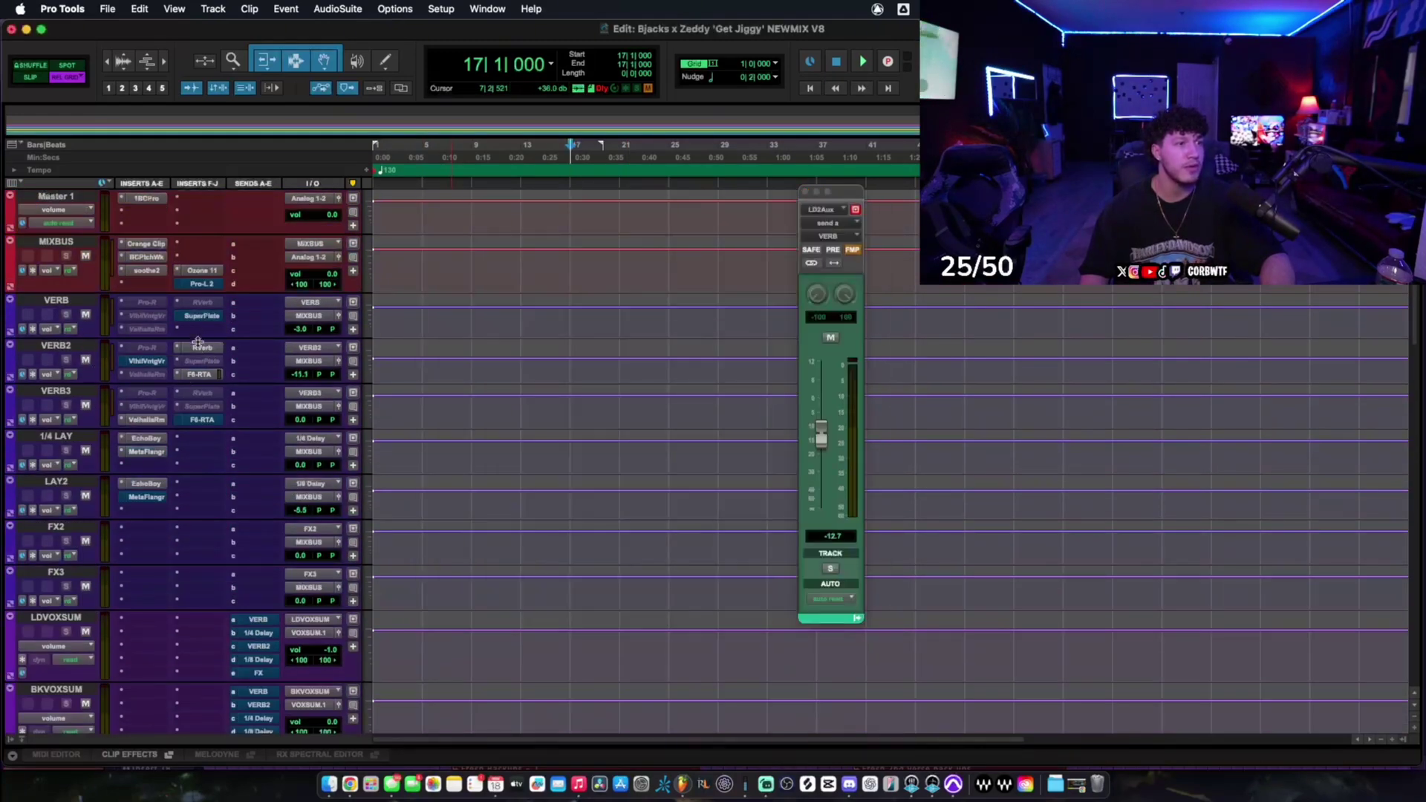
left_click_drag(198, 342, 201, 378)
left_click(204, 343)
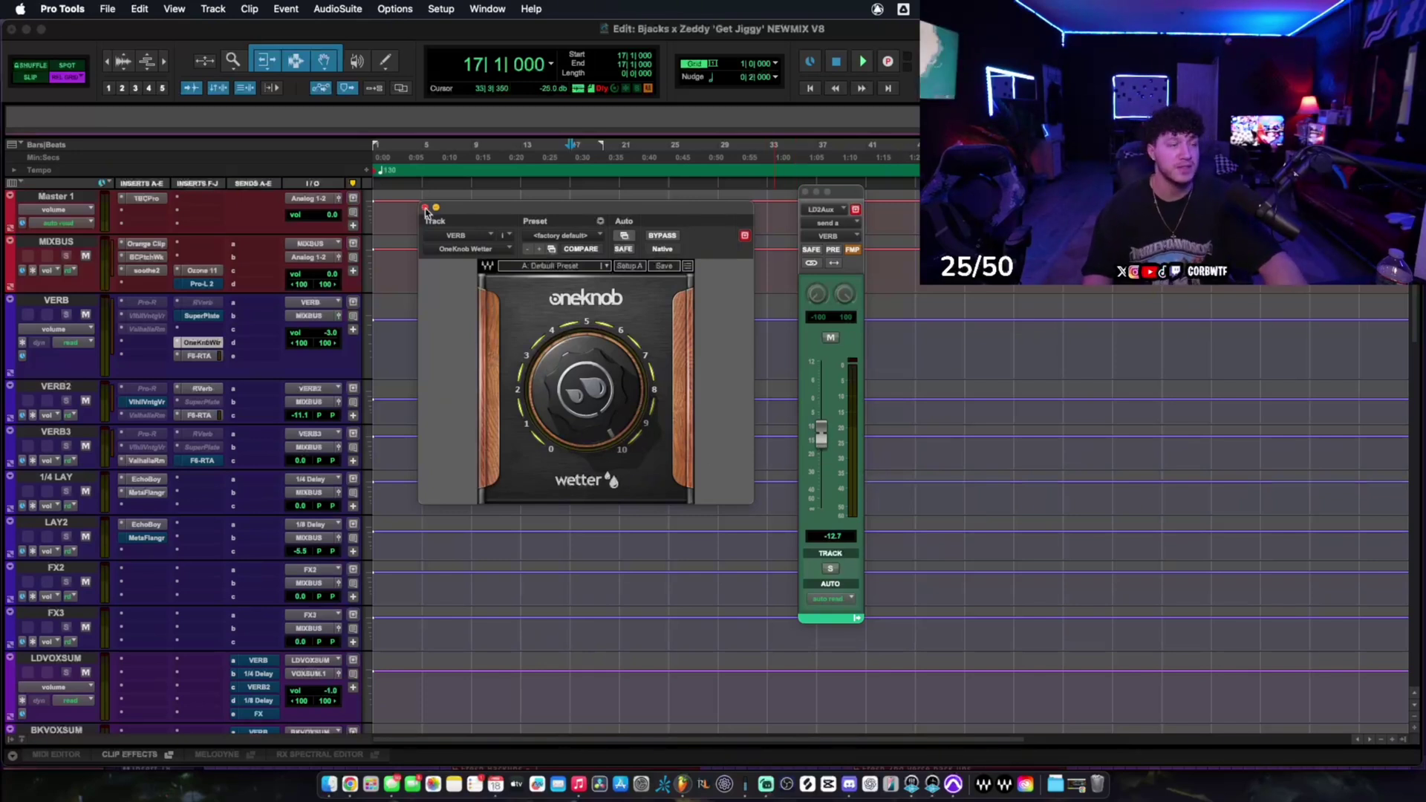
- Inspect the F6-RTA EQ and OneKnob Wetter plug-ins on the VERB return, and close the plug-in and send windows
left_click(198, 356)
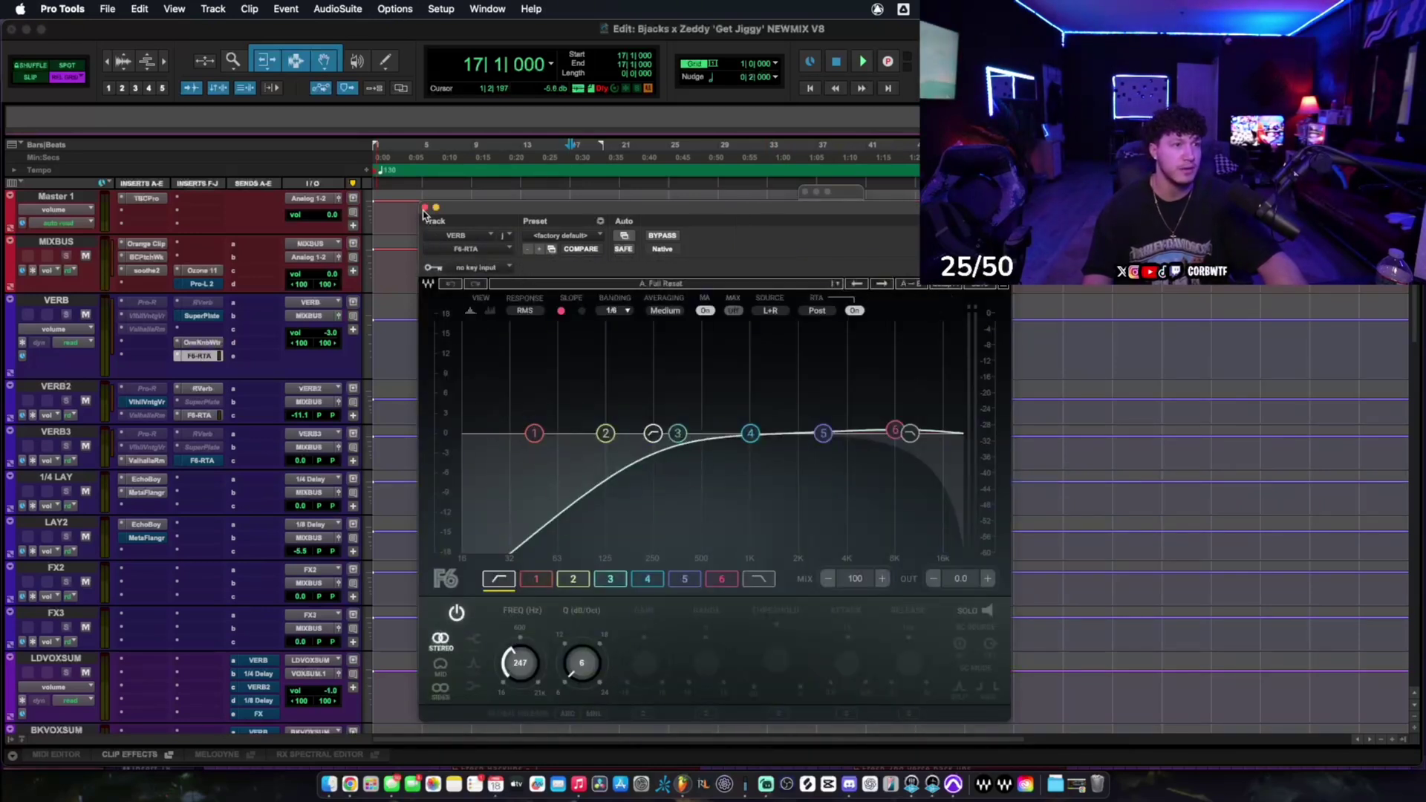
left_click(199, 343)
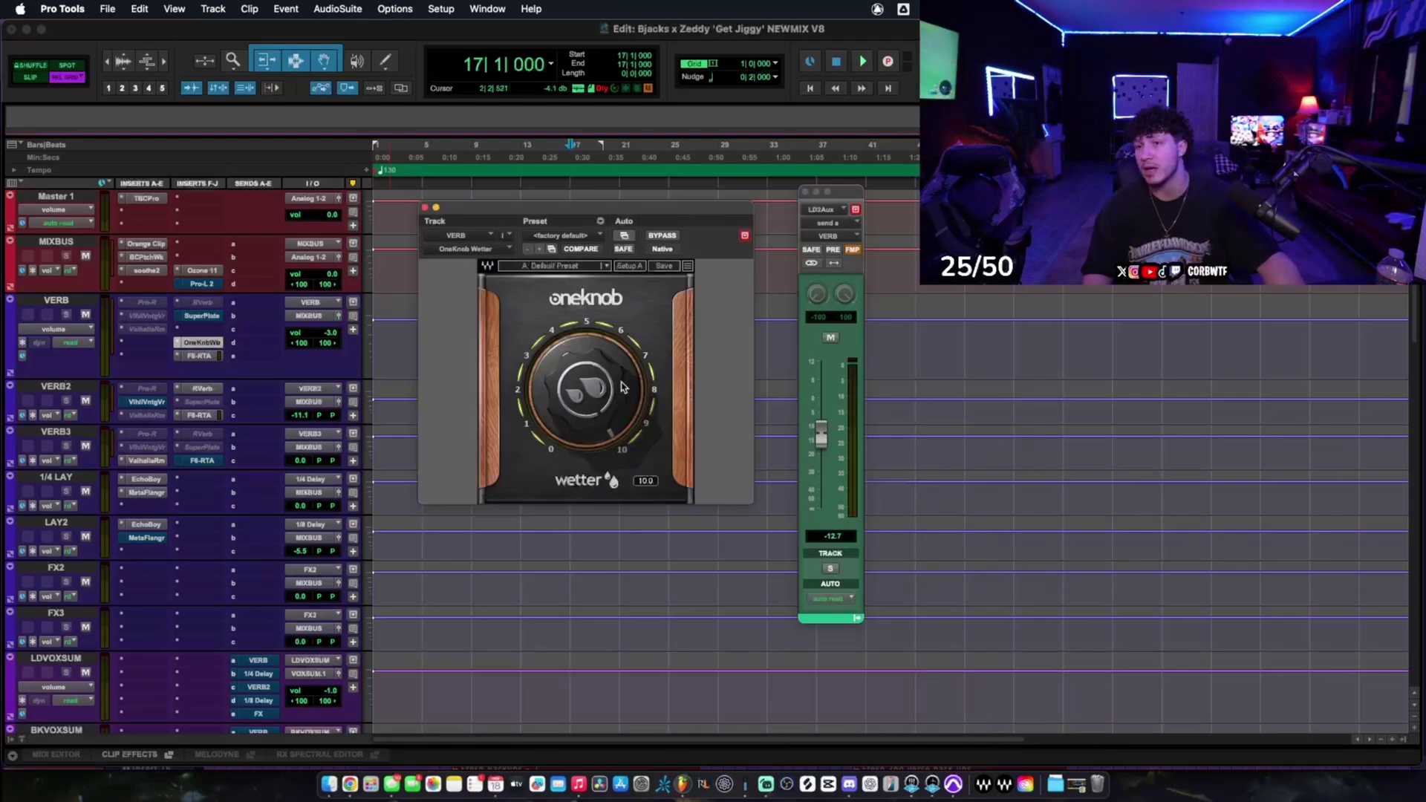
left_click(426, 209)
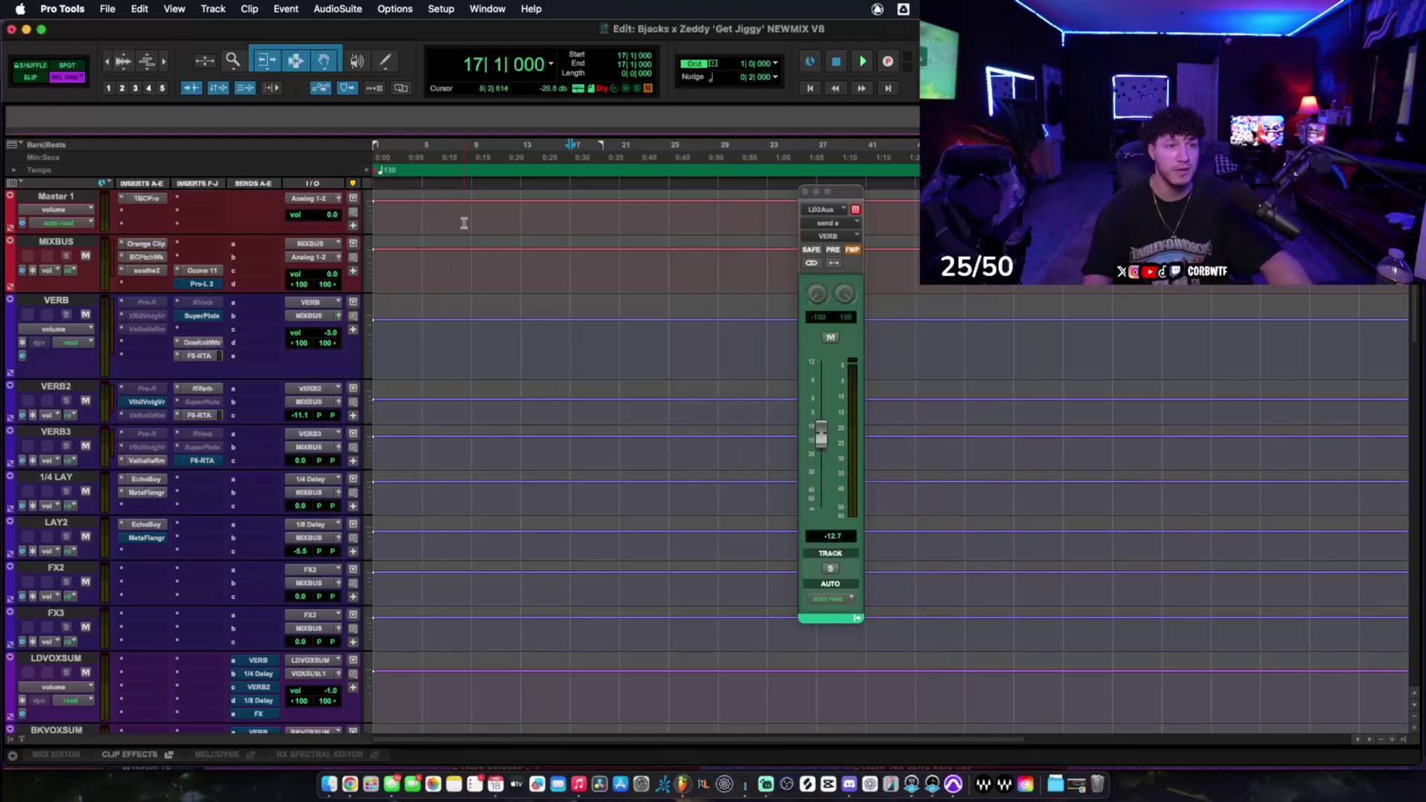
left_click(804, 192)
- Check LD2Aux's VERB2 send level and inspect the RVerb and F6-RTA plug-ins on the VERB2 return
scroll(653, 471, "down", 15)
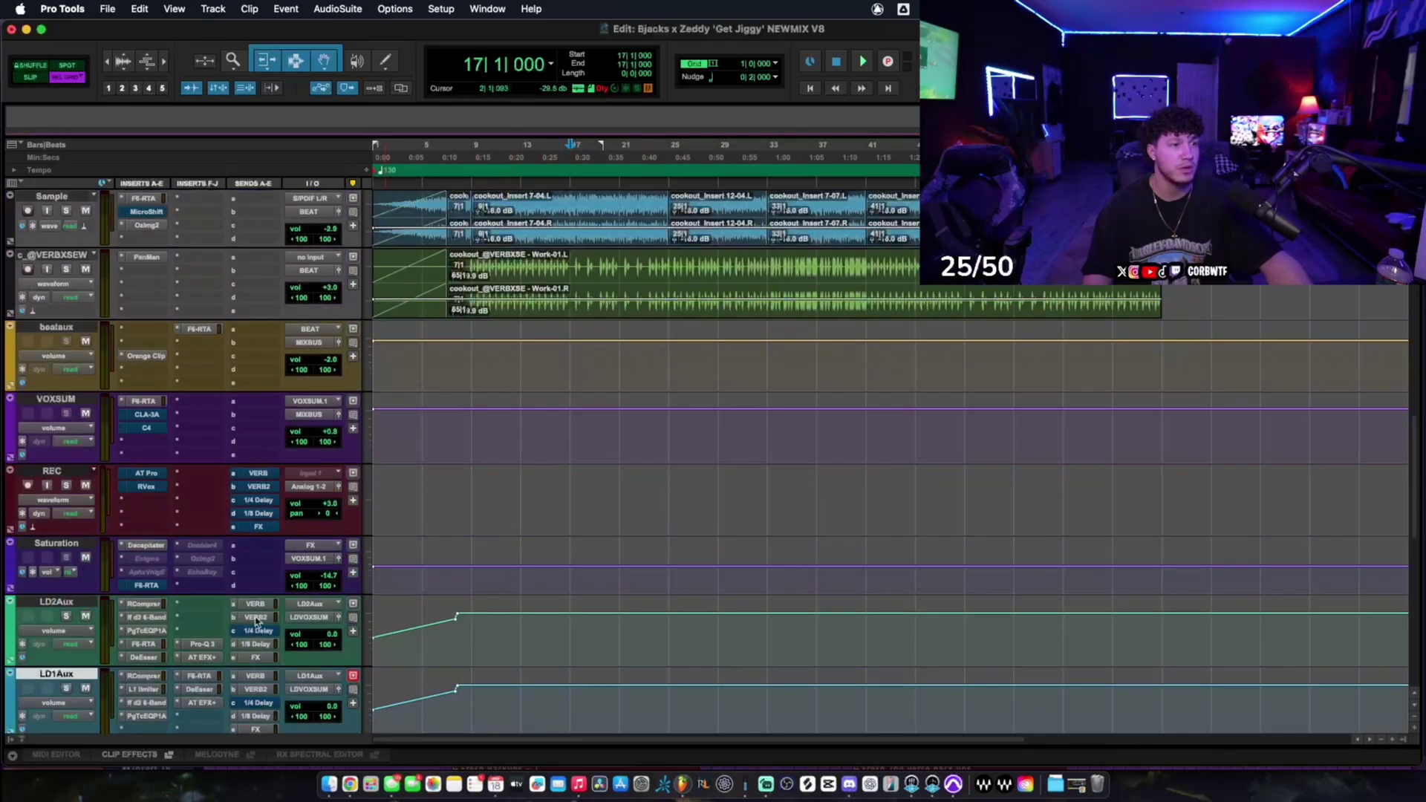
left_click(256, 620)
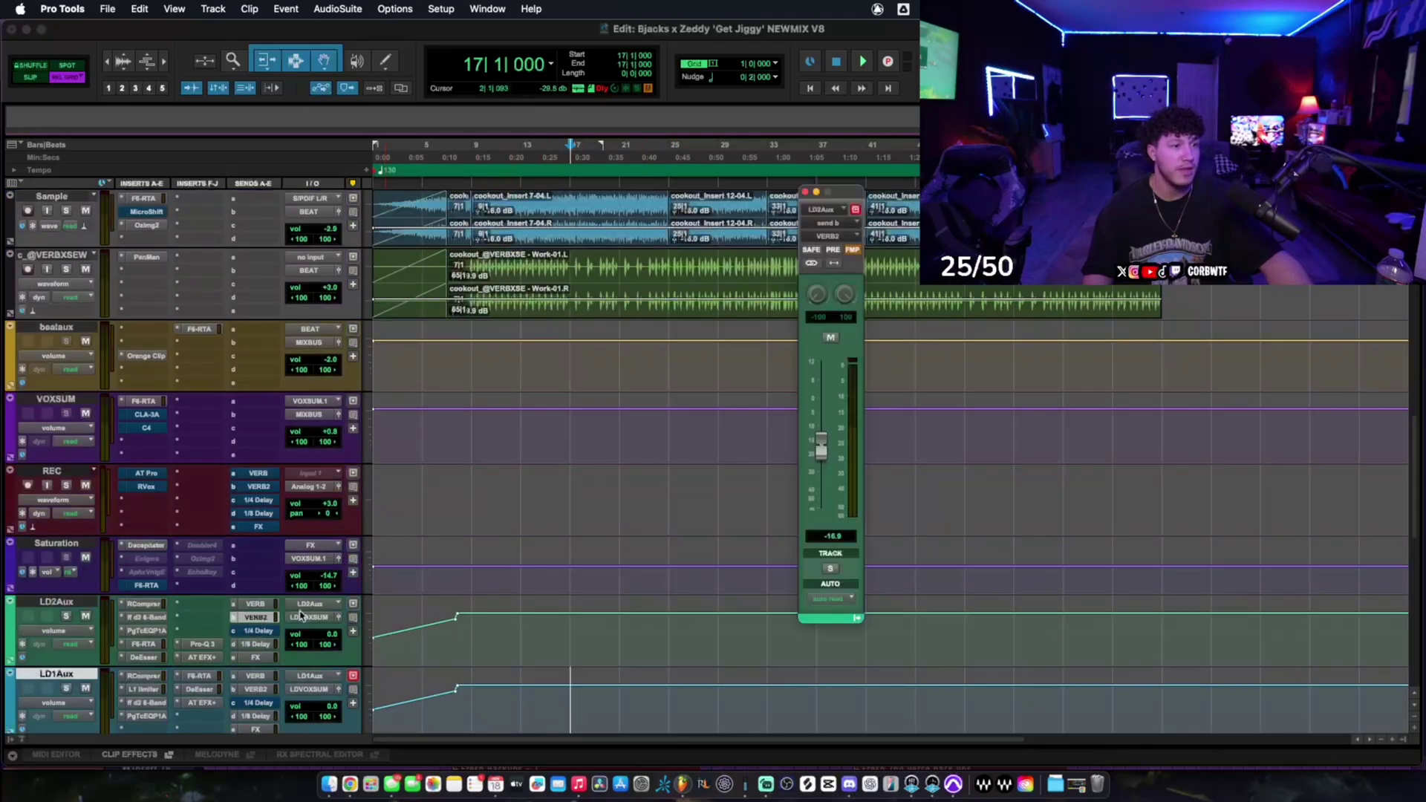
scroll(512, 493, "up", 15)
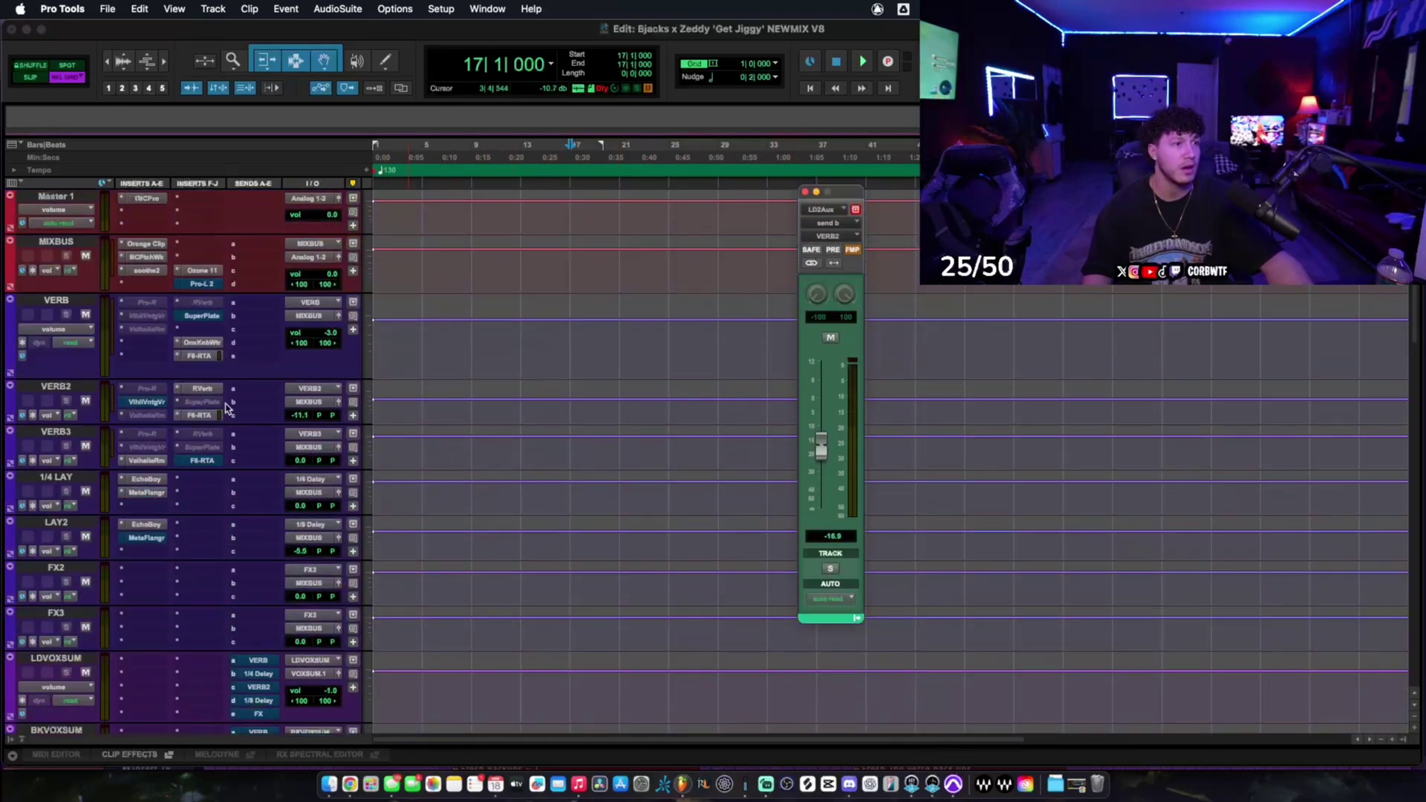
left_click(202, 388)
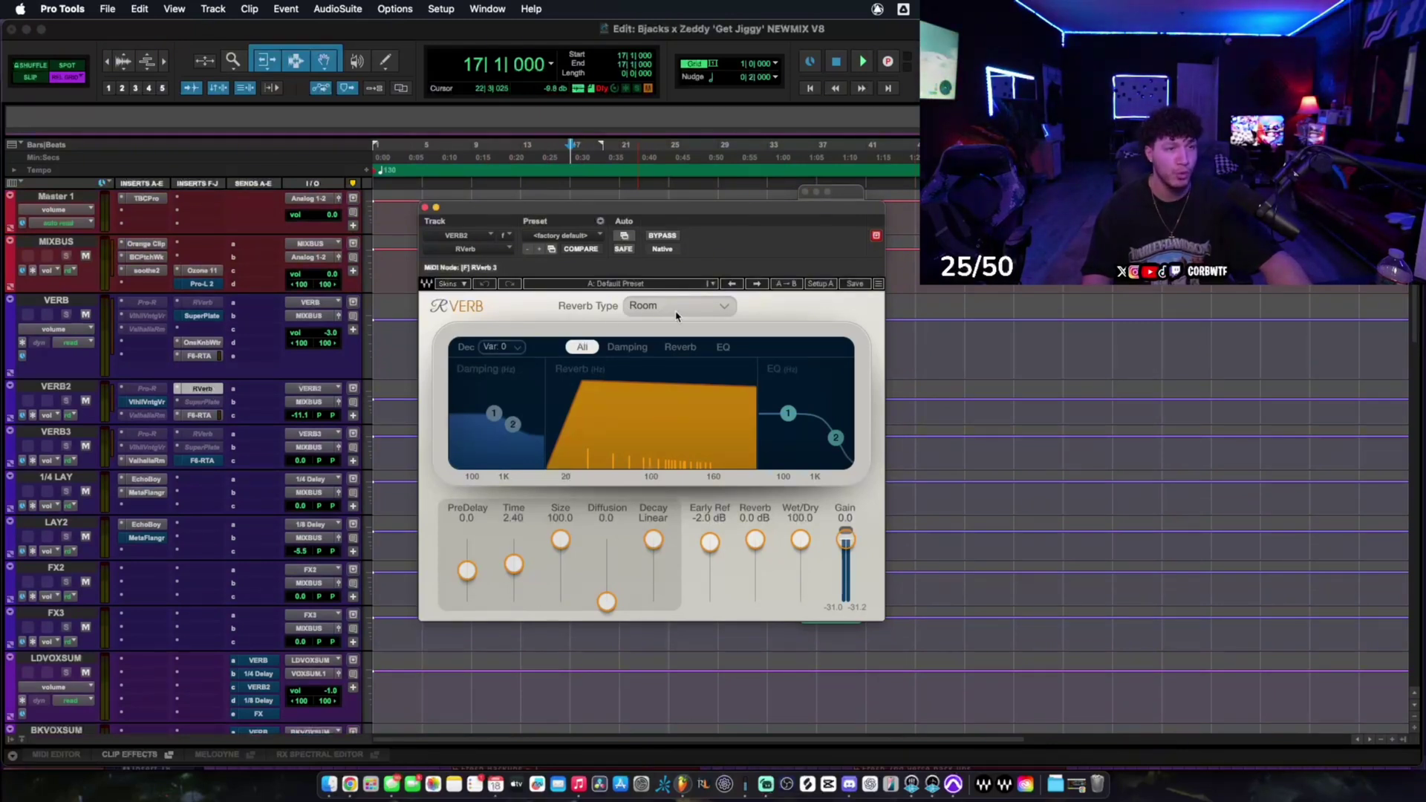
left_click(199, 415)
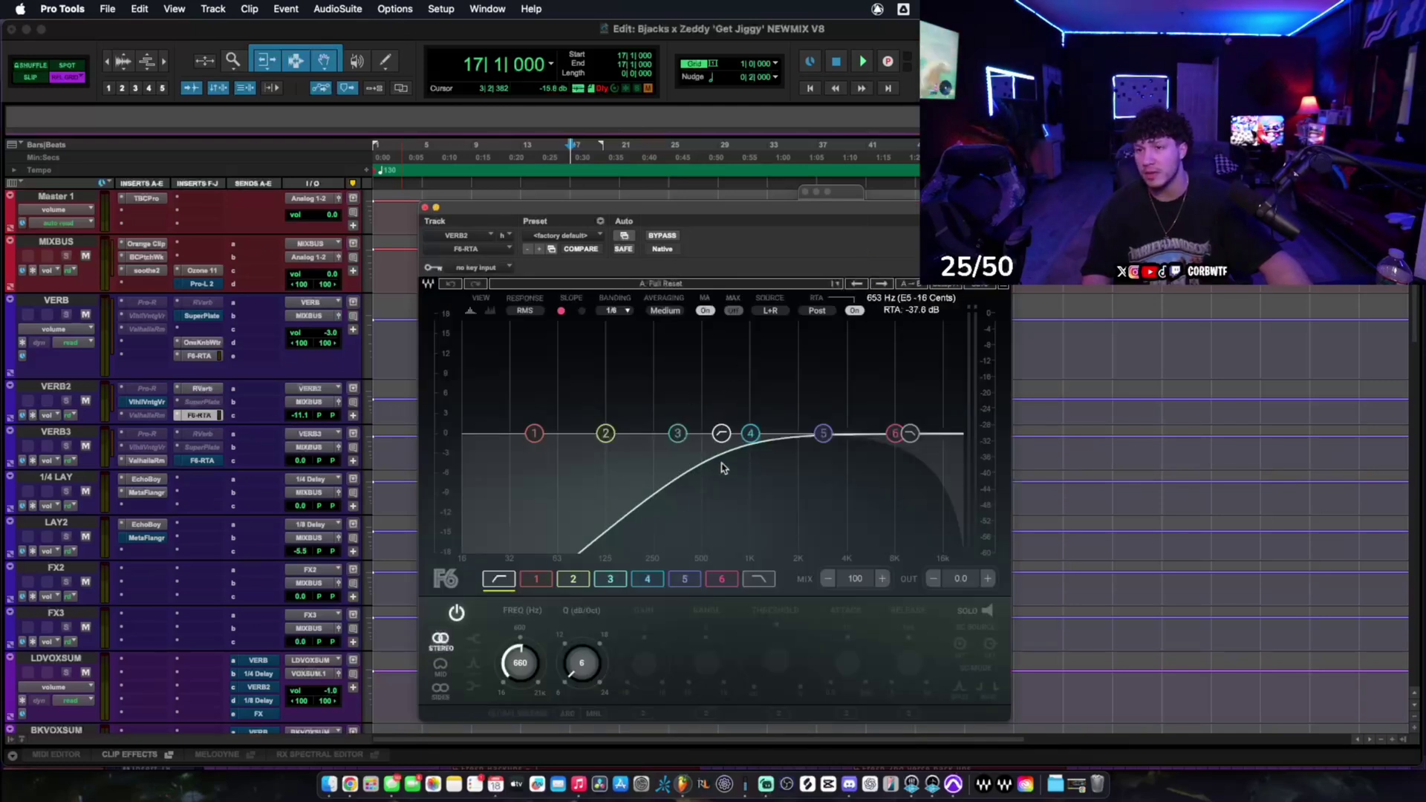
left_click(425, 211)
- Check LD2Aux's 1/8 Delay send and close the send window
scroll(401, 579, "down", 15)
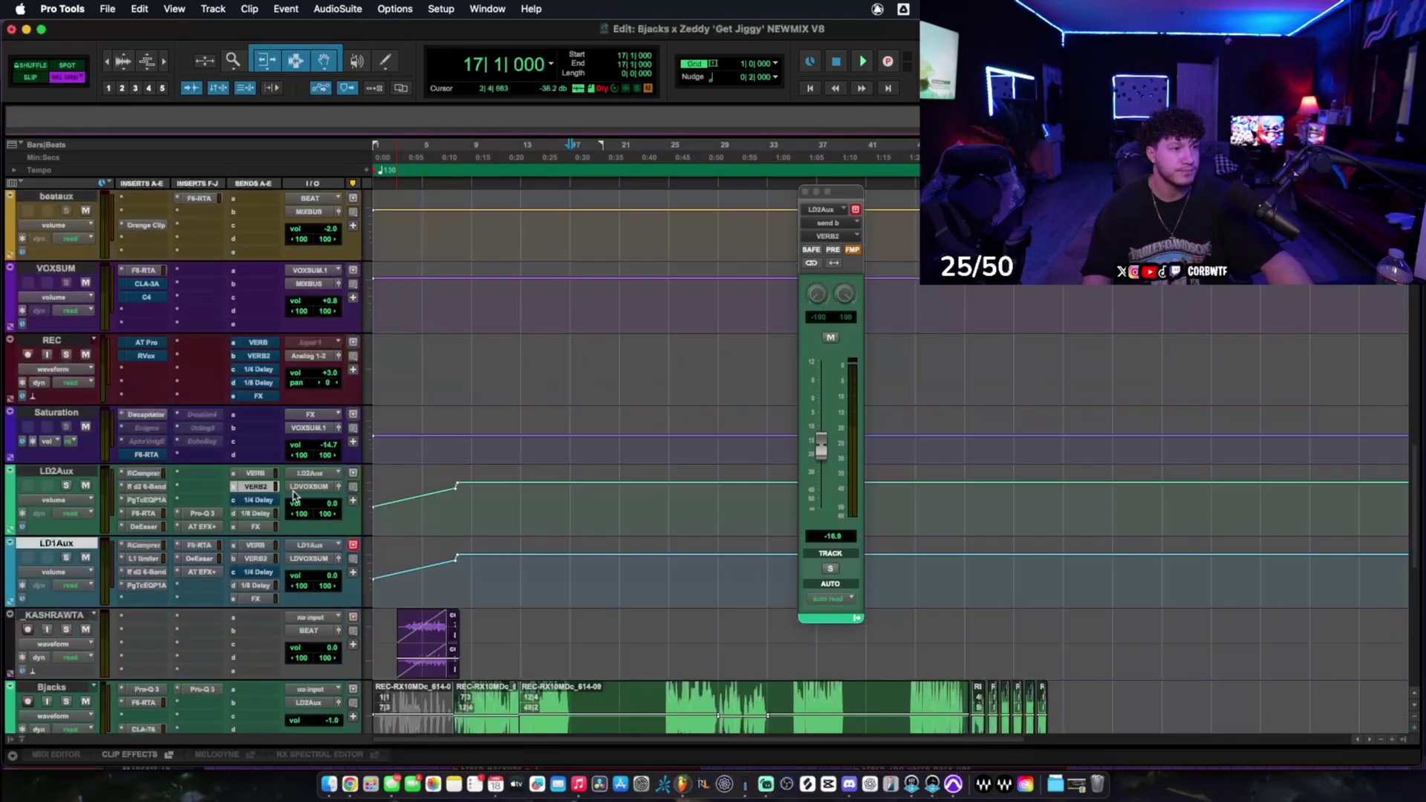
left_click(256, 513)
left_click(258, 514)
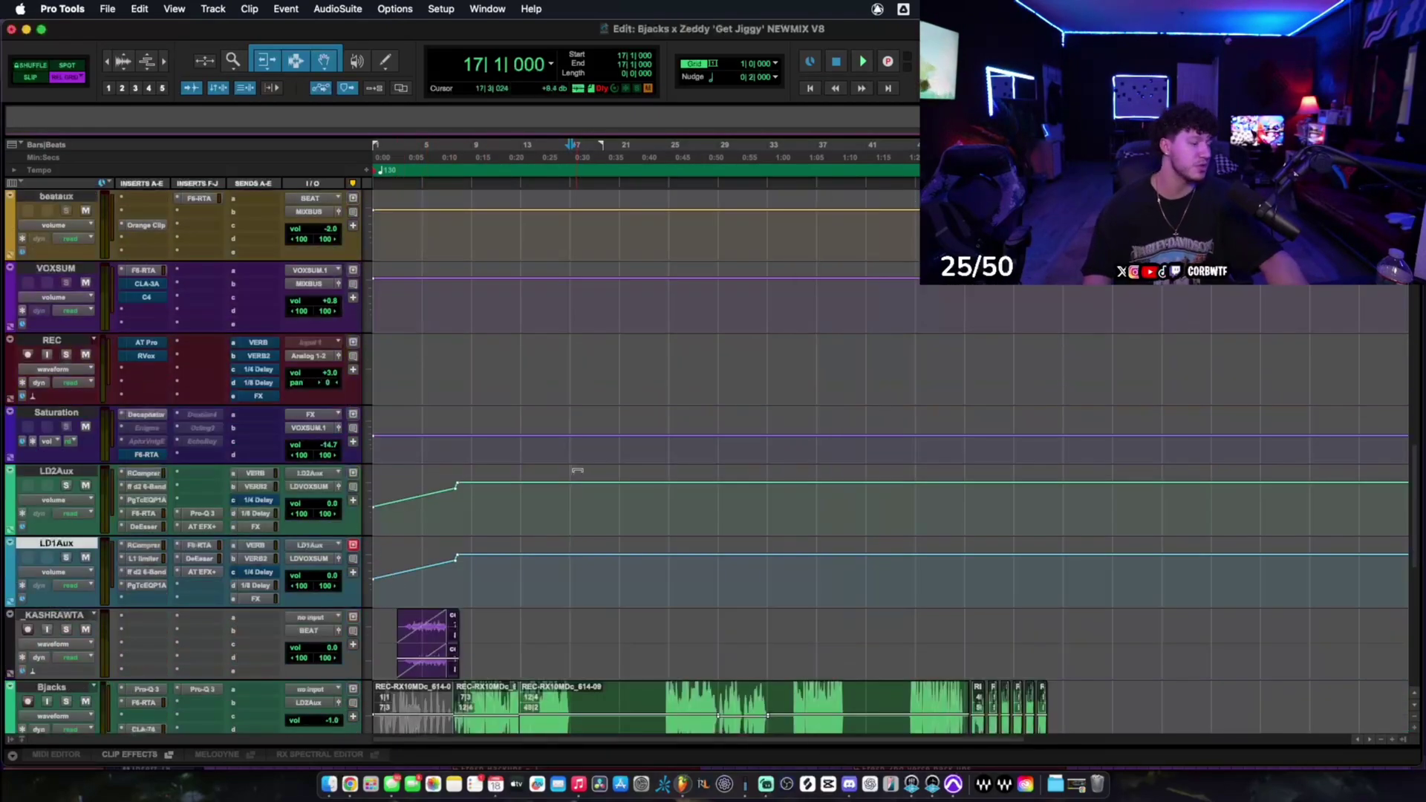
- Mute the beataux track and play the session from bar 17 to hear the vocals alone
scroll(446, 455, "down", 15)
scroll(432, 456, "up", 2)
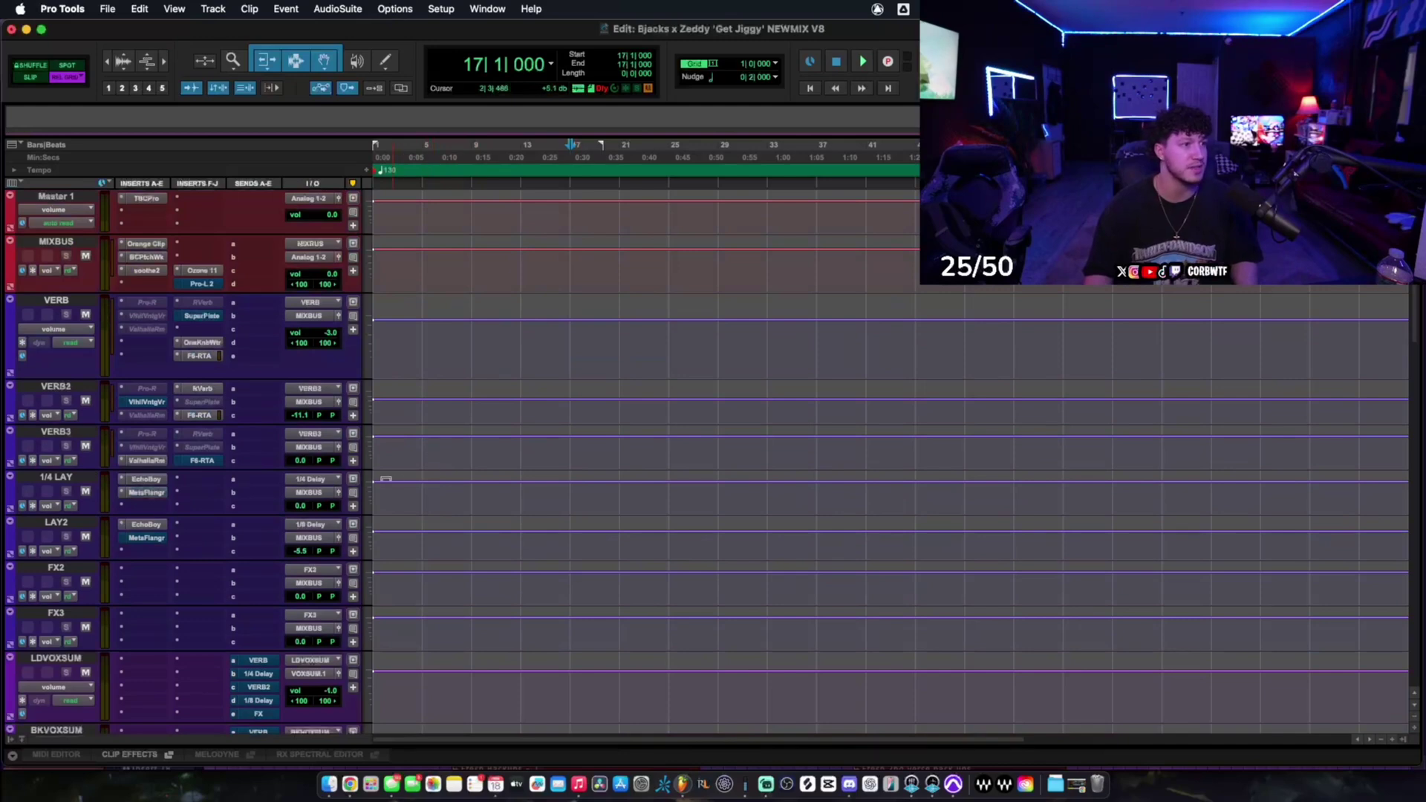
scroll(386, 479, "up", 10)
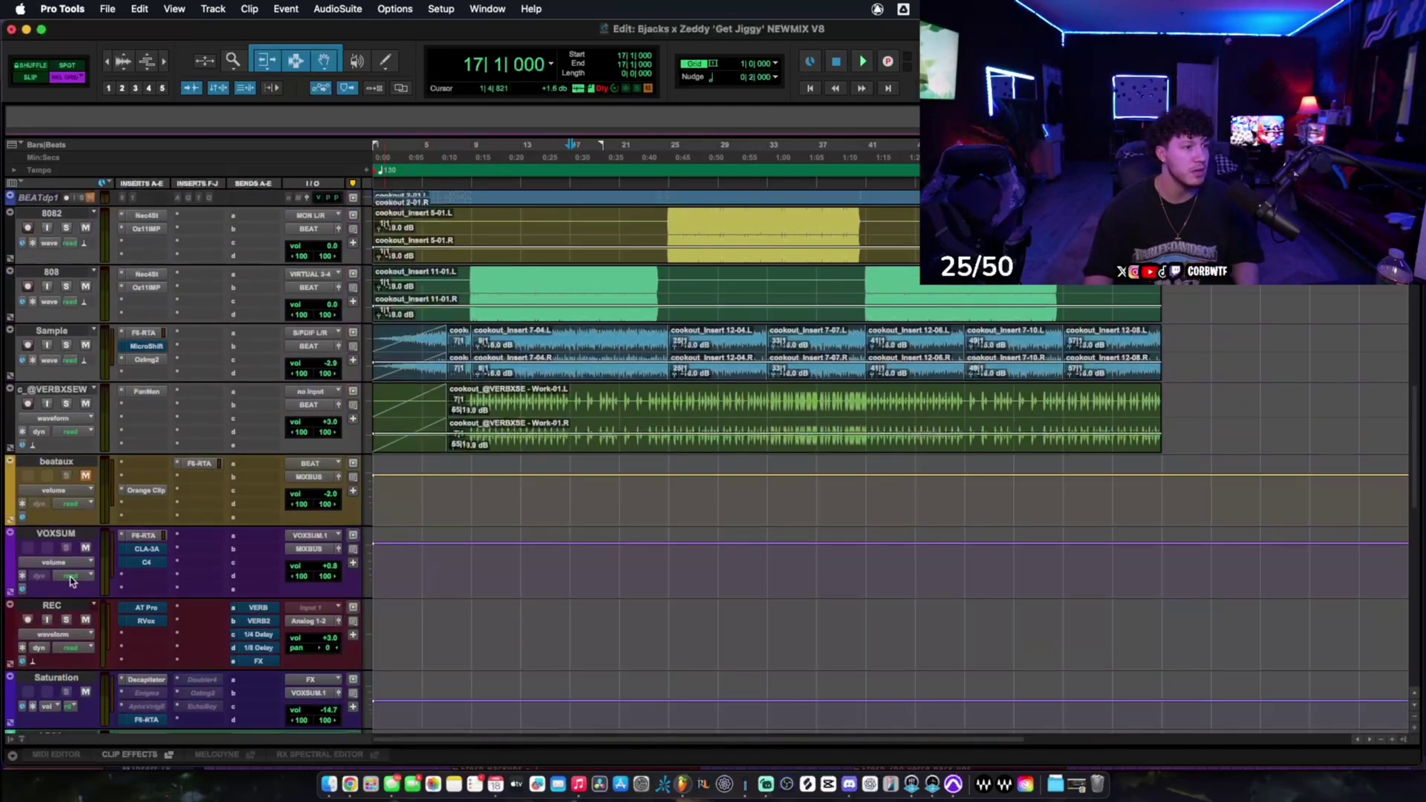
scroll(71, 582, "down", 12)
key("space")
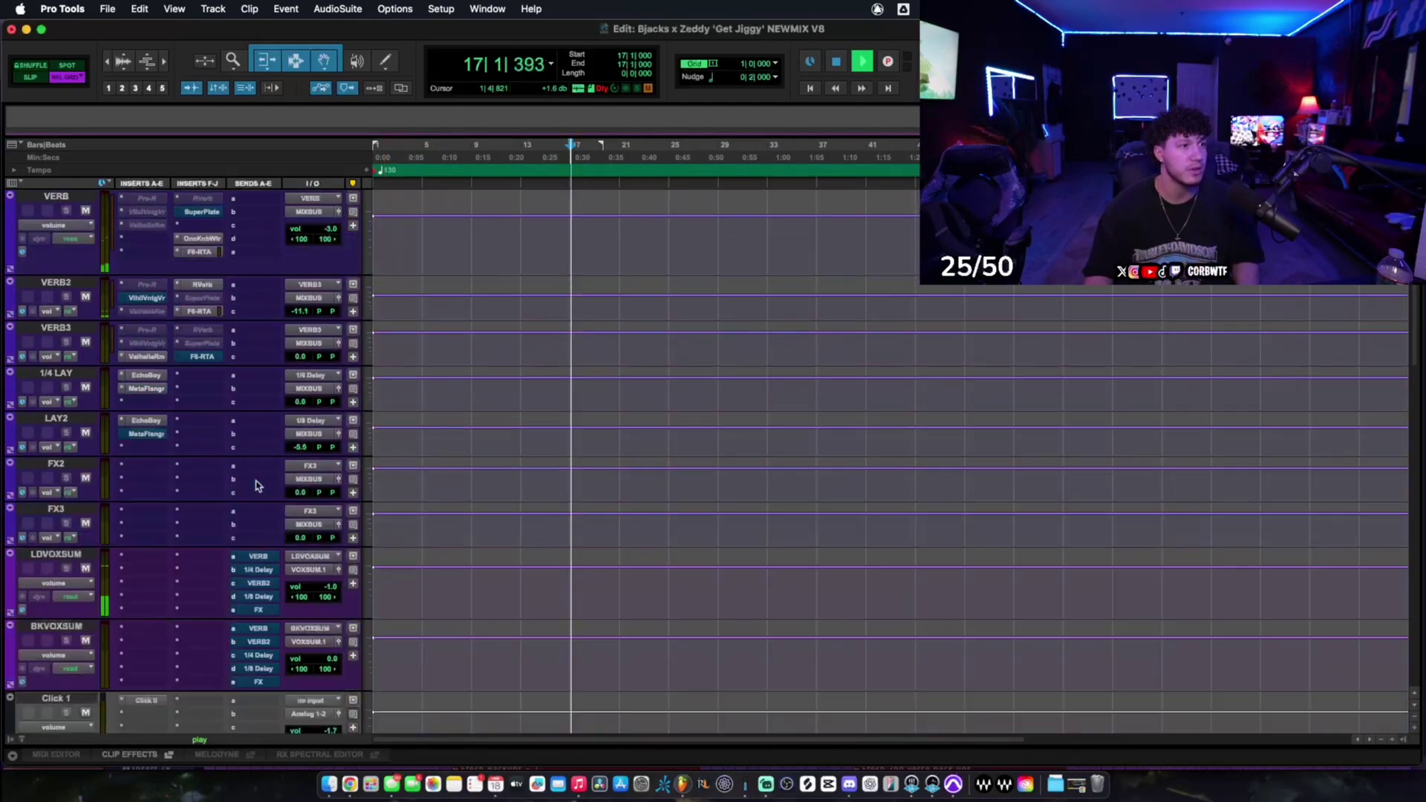
- Toggle the mutes on the VERB and VERB2 returns during playback to compare the vocals with and without each reverb
scroll(256, 486, "up", 2)
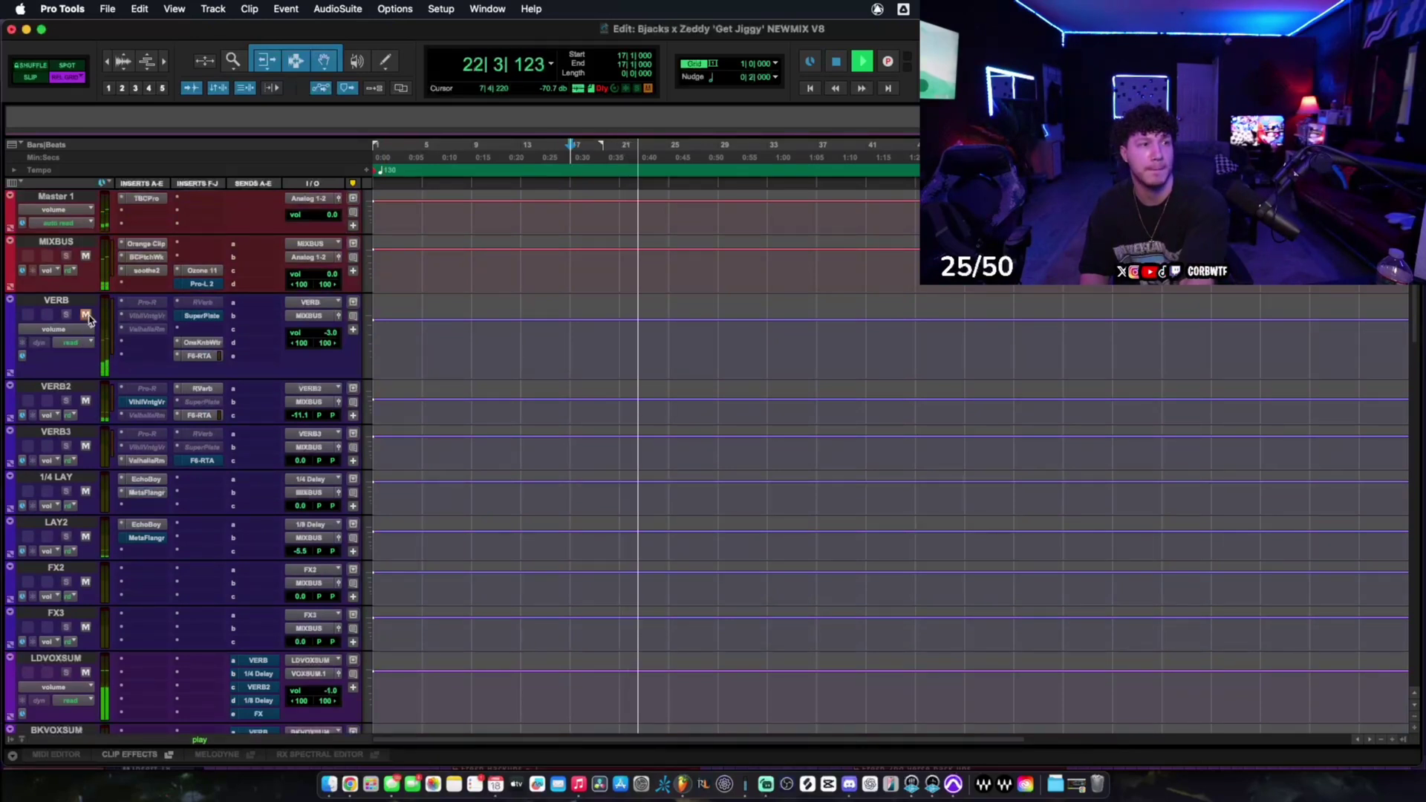
left_click(86, 402)
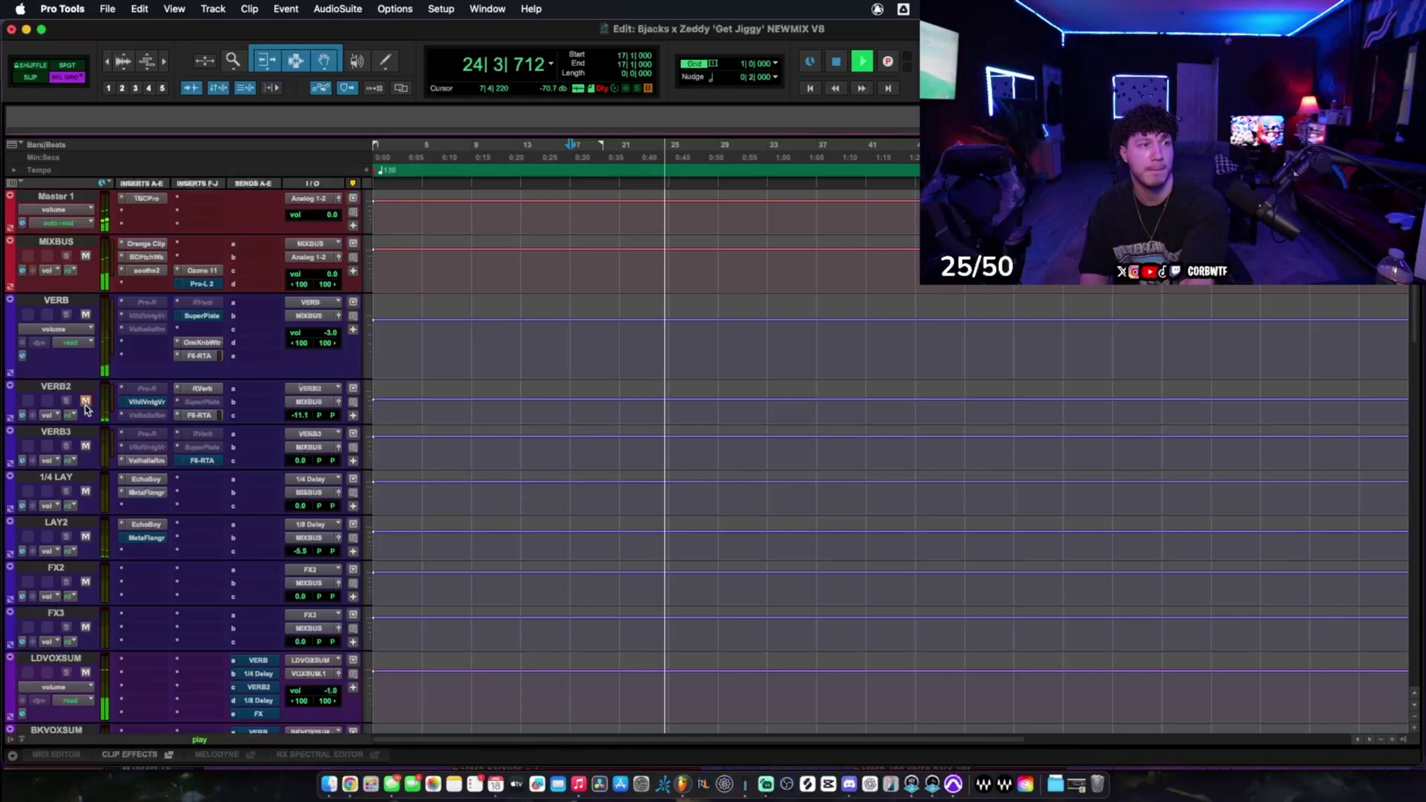
left_click(86, 402)
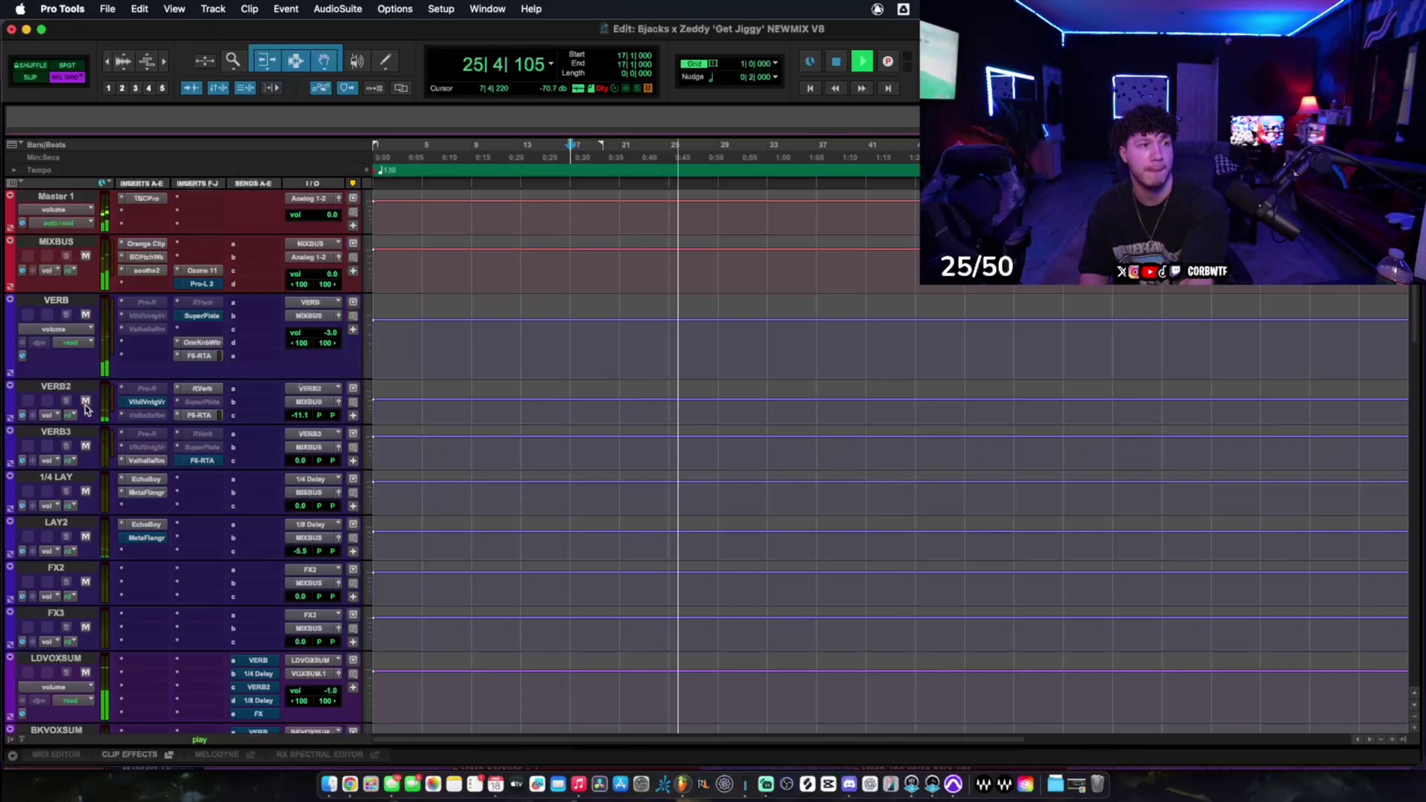
left_click(85, 402)
left_click(86, 402)
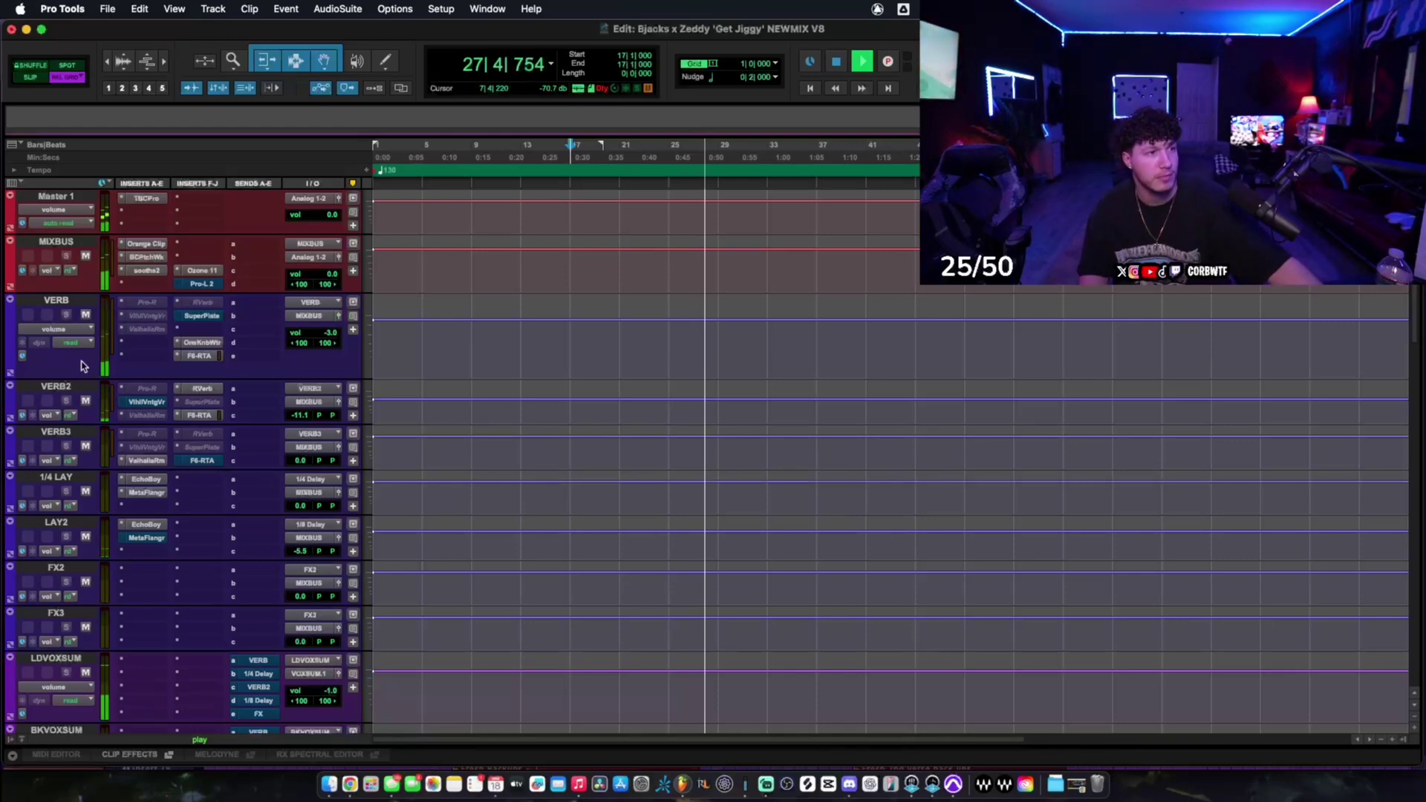
- Stop playback and unmute the beataux track
scroll(210, 546, "down", 10)
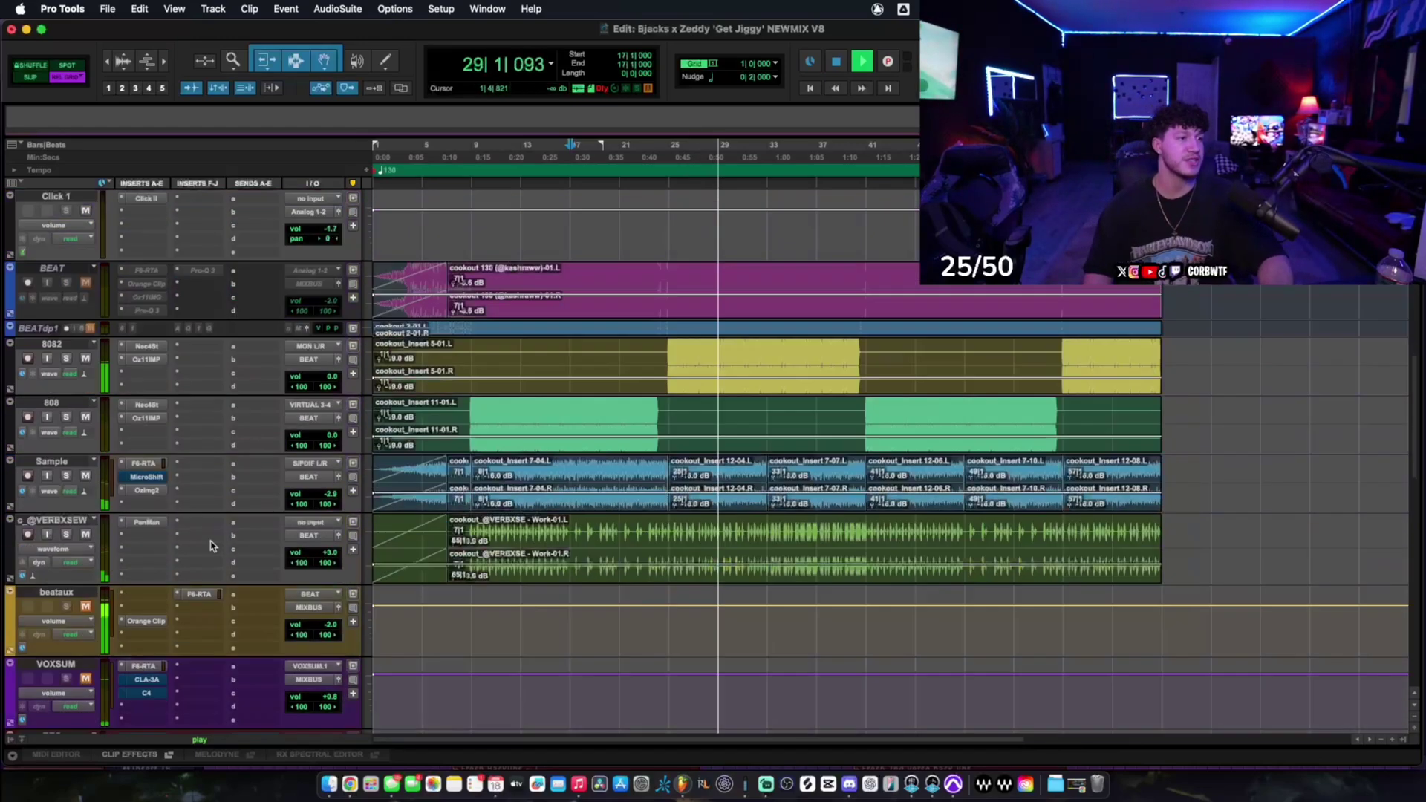
scroll(210, 545, "down", 5)
key("space")
- Review the RVerb settings on the VERB2 return again and close the plug-in
scroll(595, 430, "up", 10)
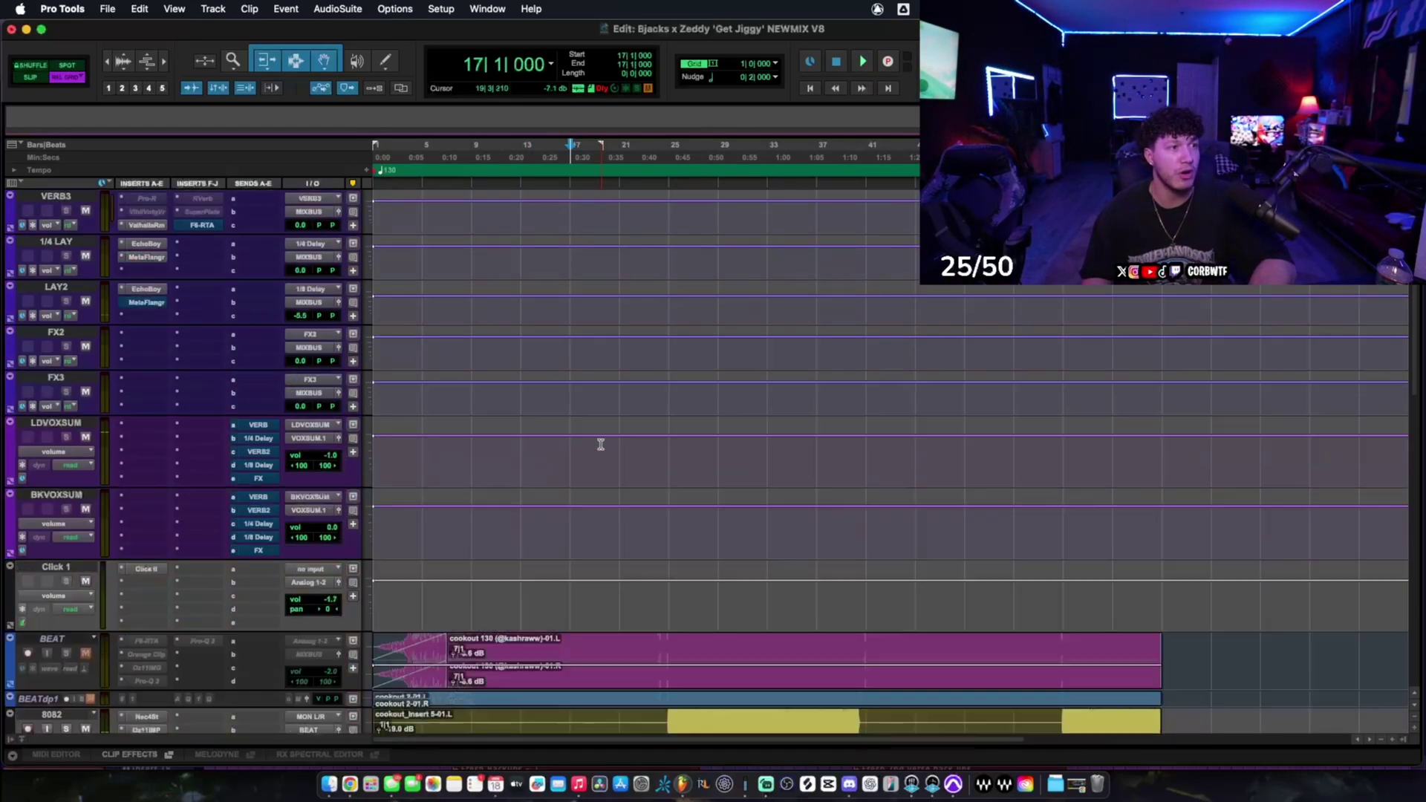
scroll(601, 444, "up", 5)
left_click(202, 389)
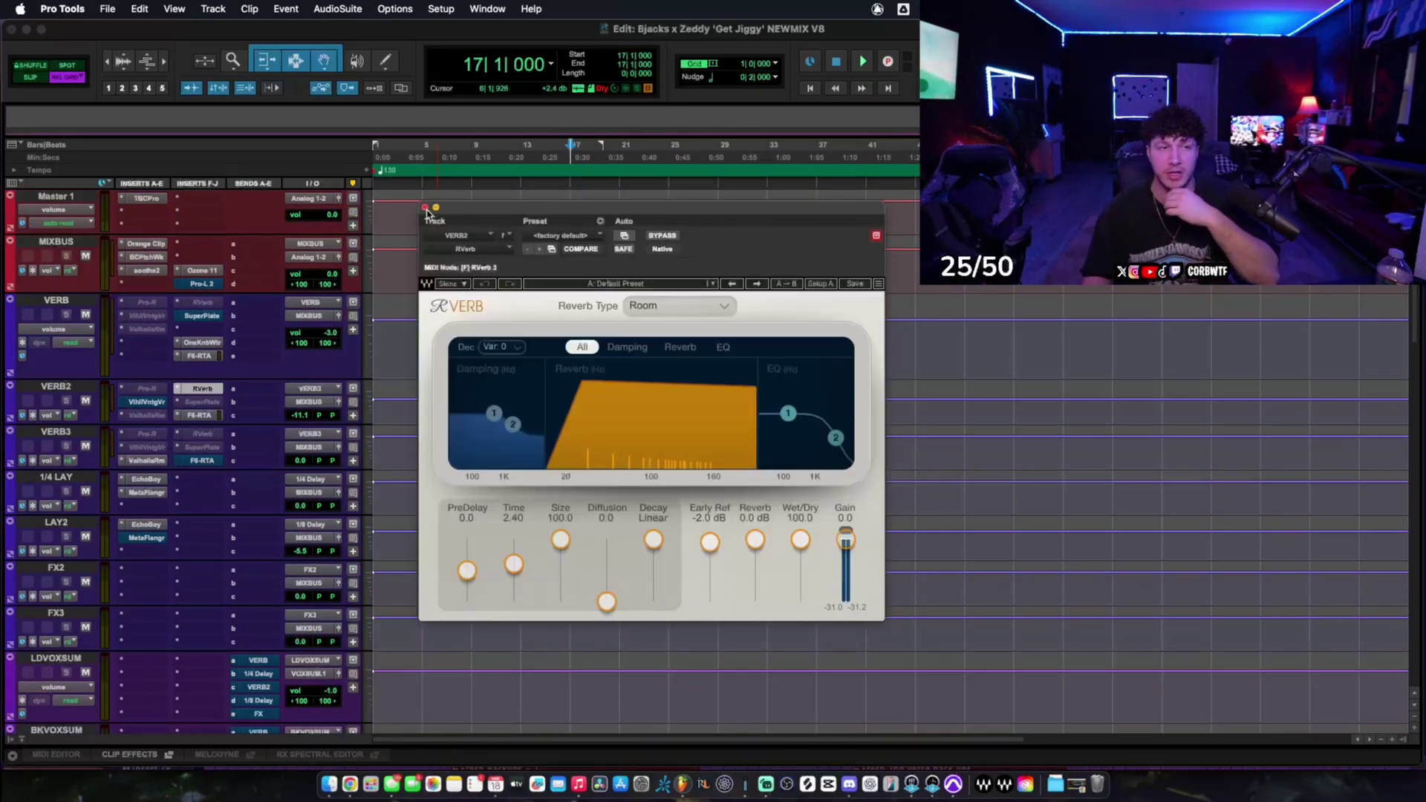
left_click(425, 208)
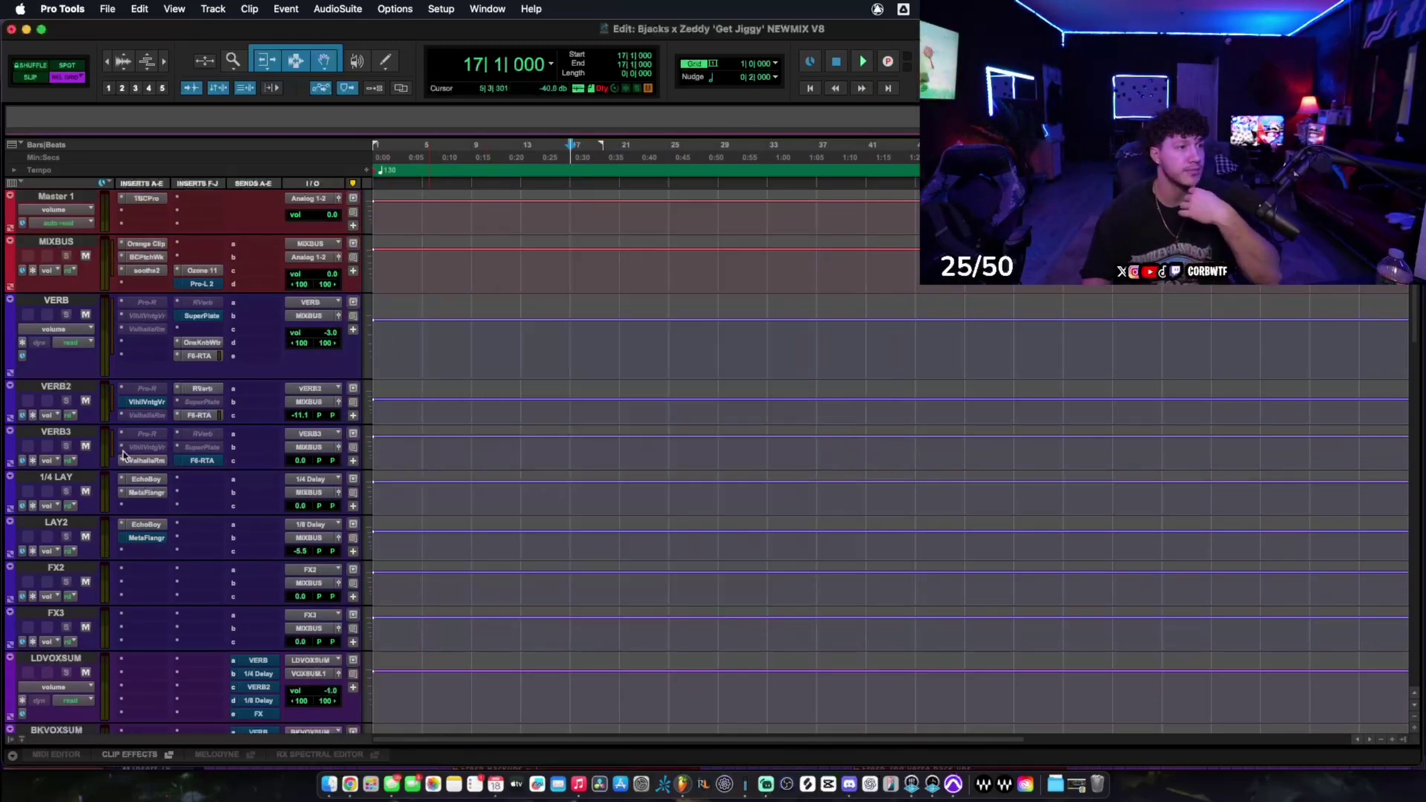
- Check LD2Aux's 1/8 Delay send level, inspect the EchoBoy delay on the LAY2 return, and close the plug-in
scroll(302, 497, "down", 5)
scroll(303, 496, "down", 10)
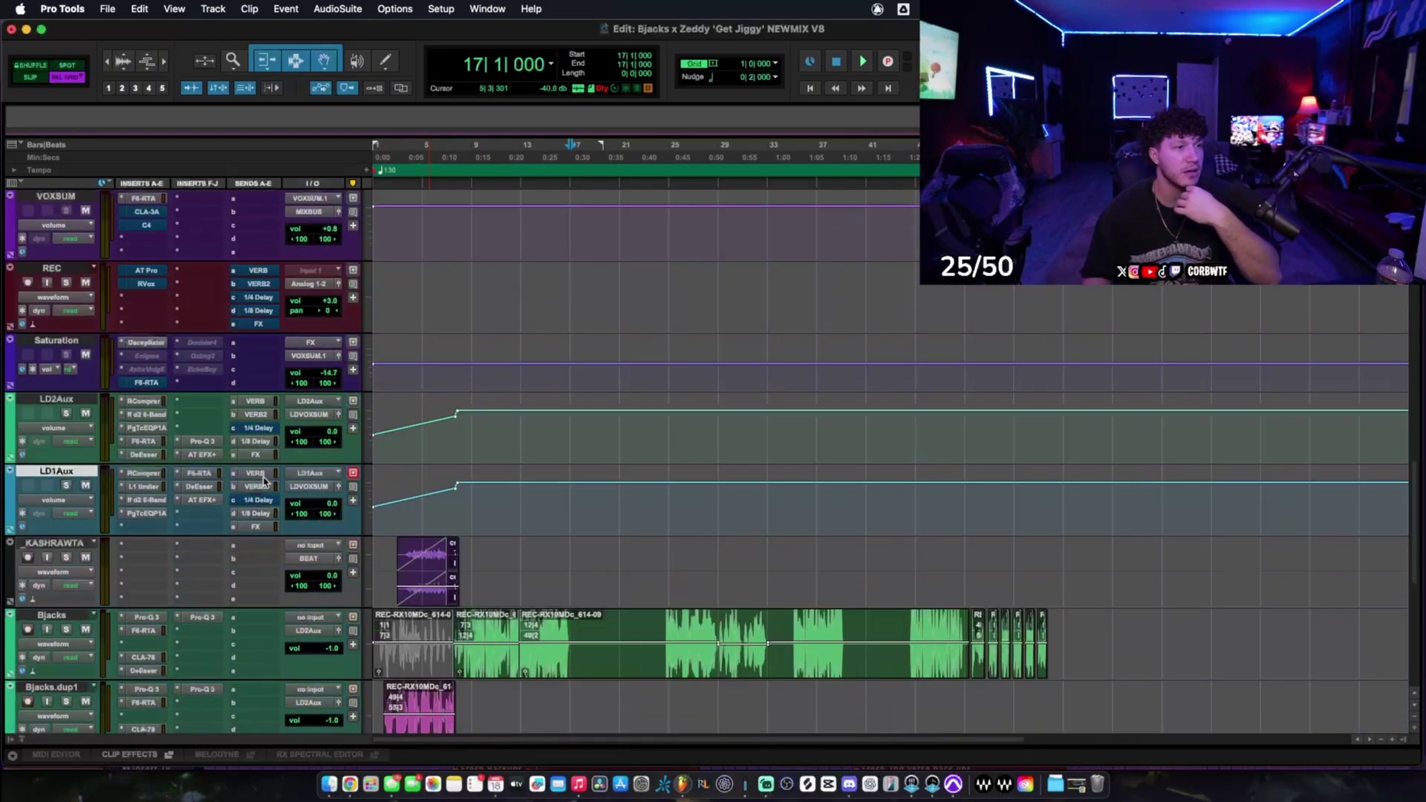
left_click(256, 442)
scroll(464, 482, "up", 15)
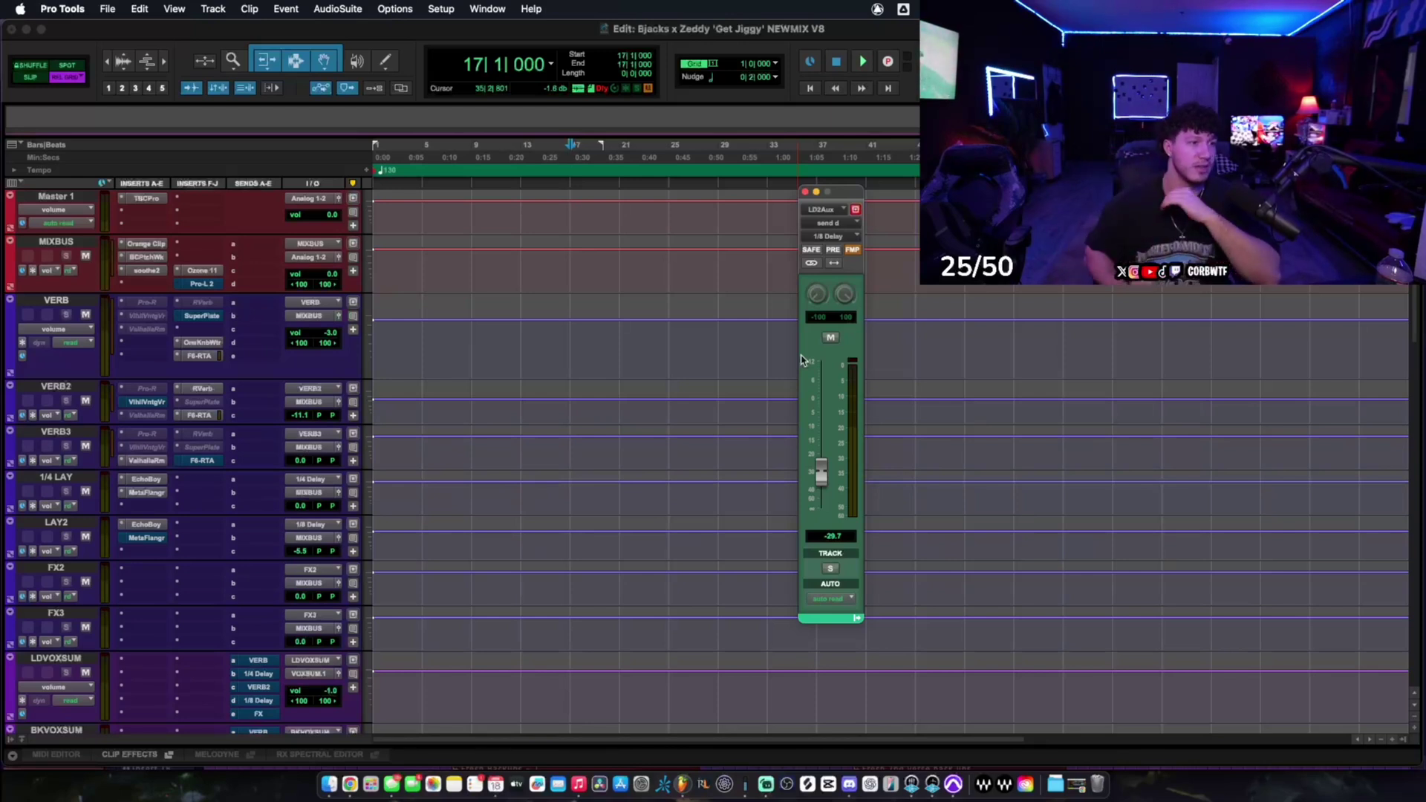
left_click(145, 528)
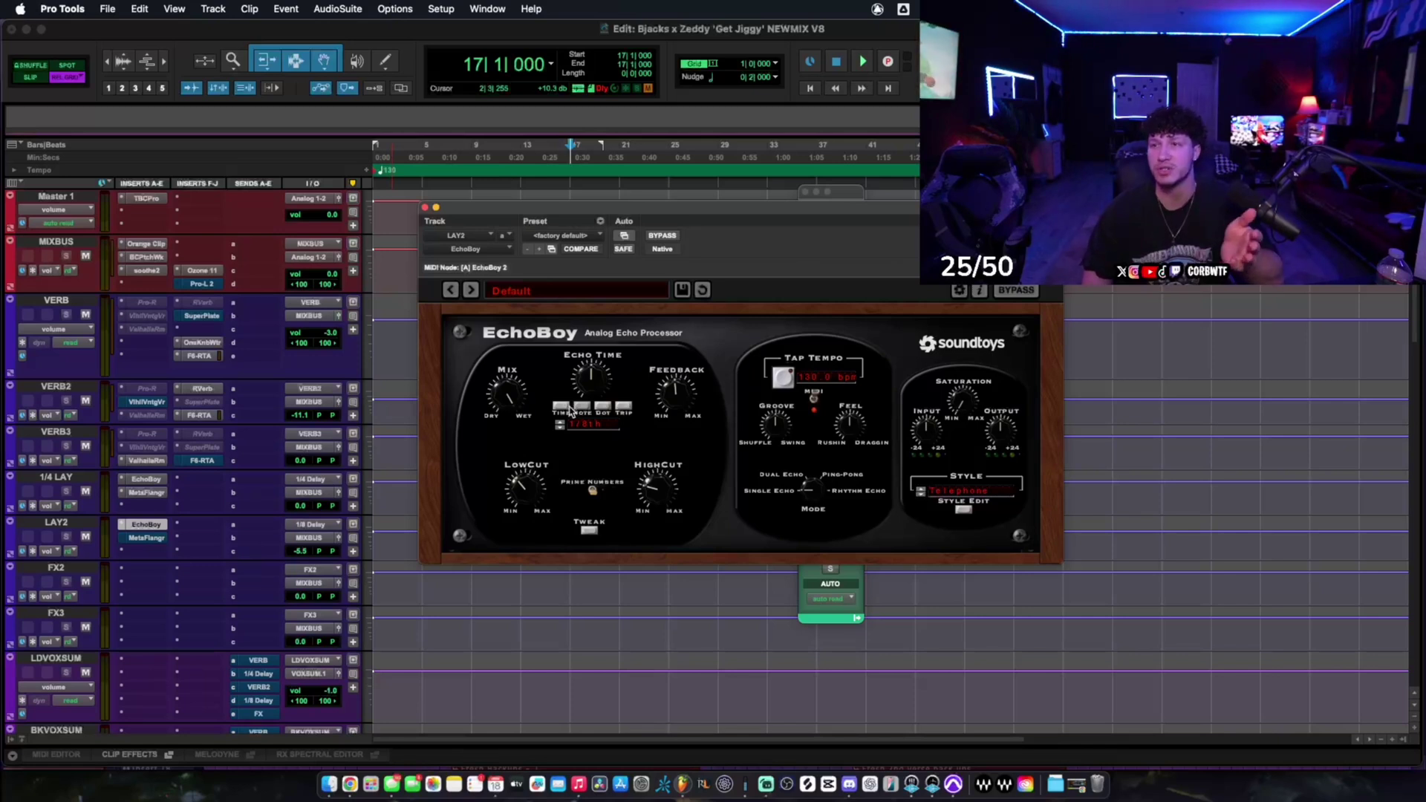
left_click_drag(731, 208, 646, 234)
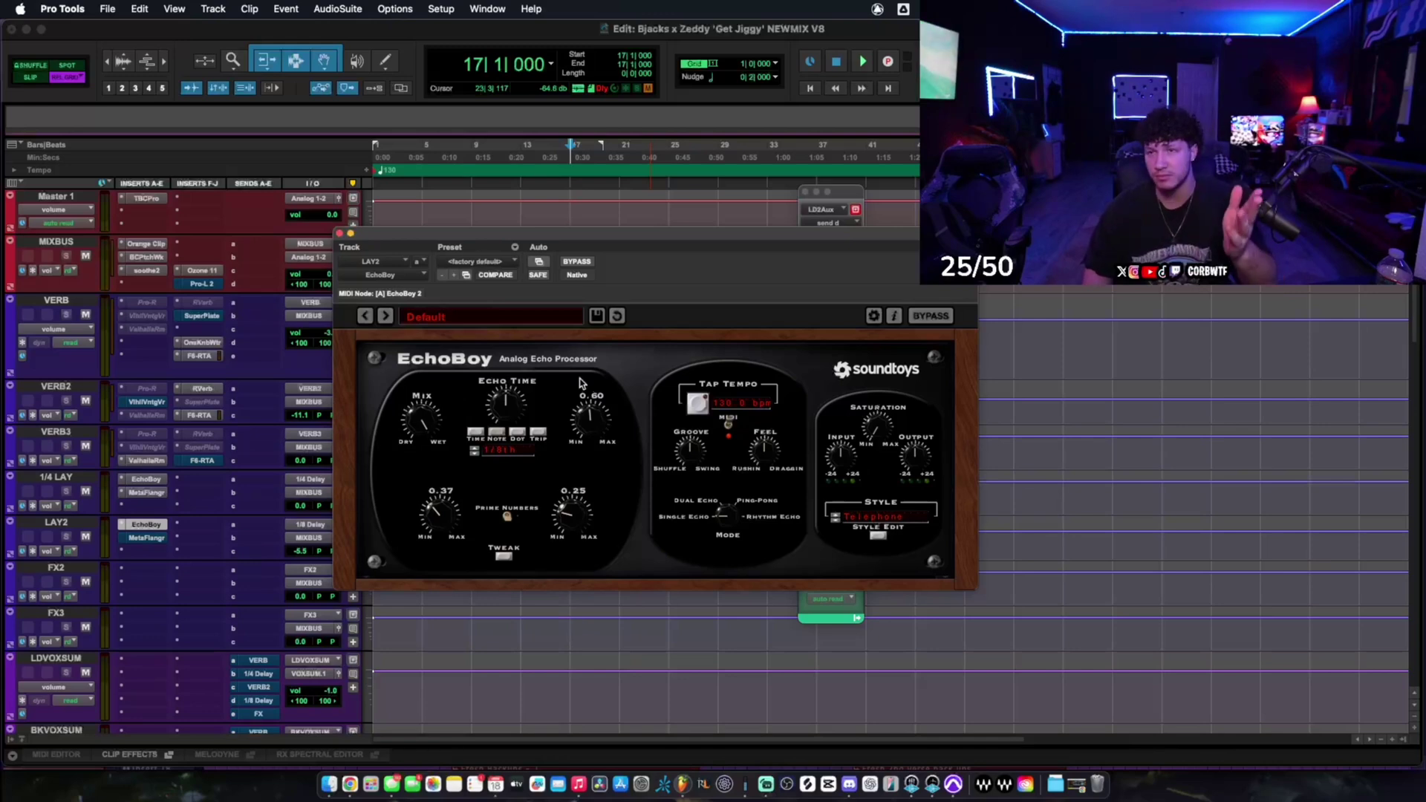
key("super+w")
- Check LD2Aux's FX send level and look through the tracks for the Saturation return it feeds
scroll(604, 653, "down", 13)
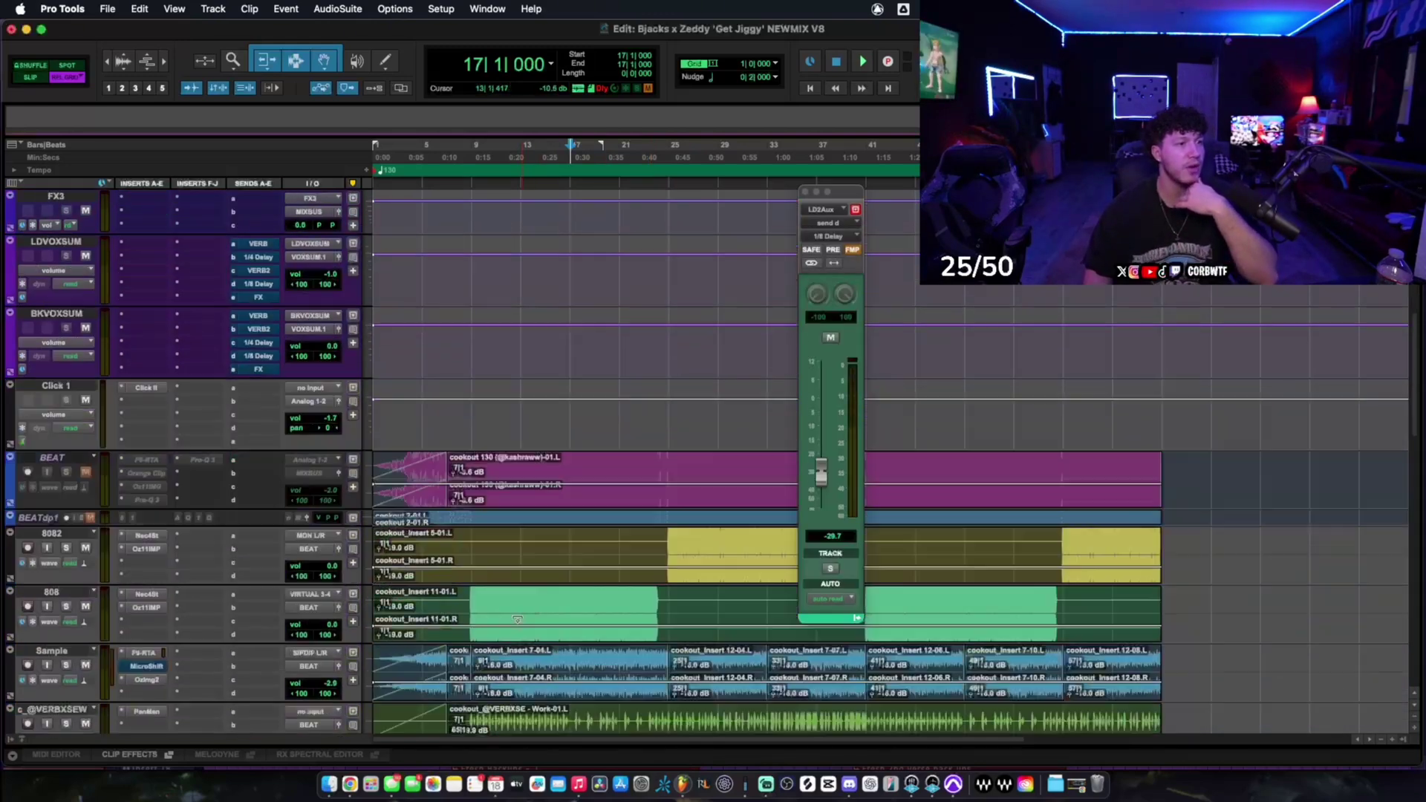
left_click(275, 600)
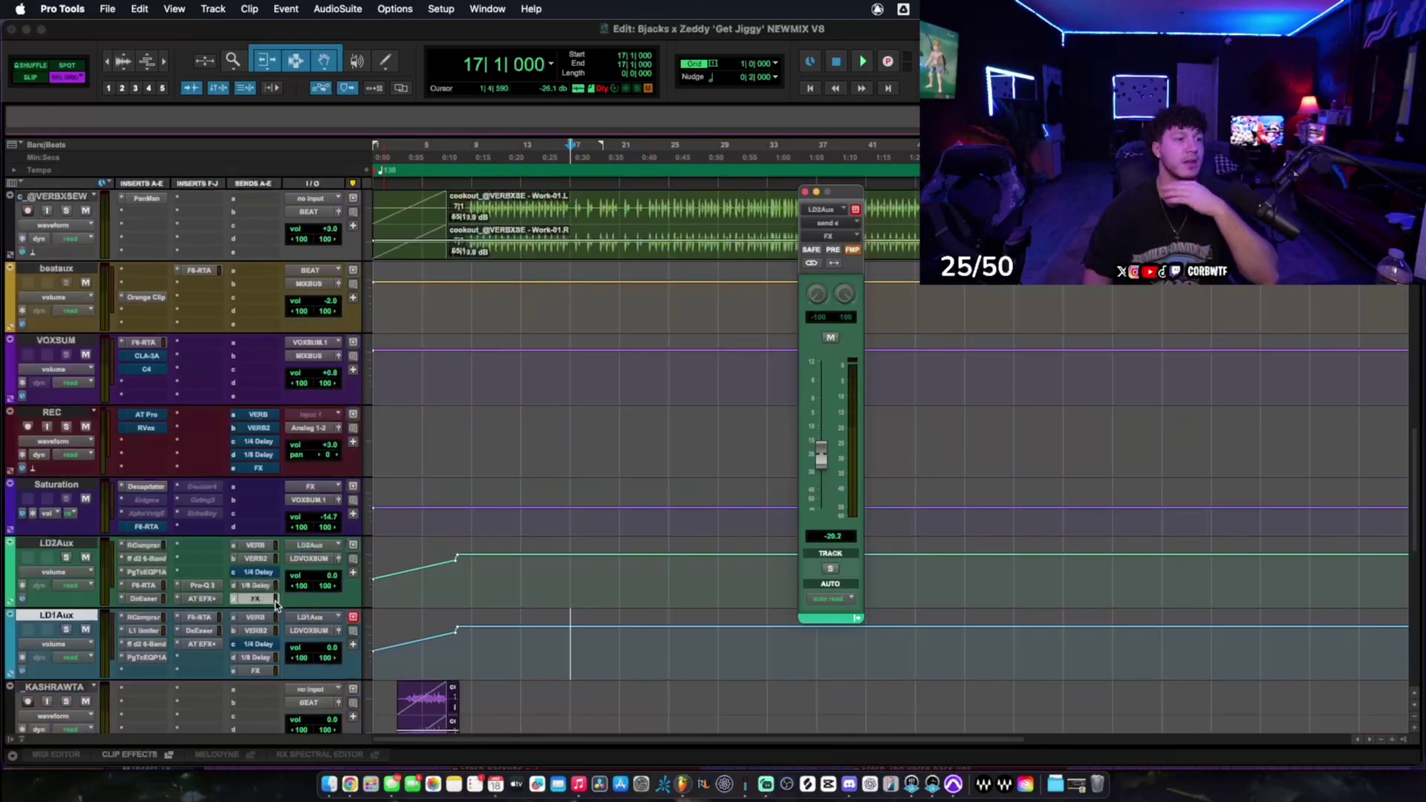
scroll(414, 571, "up", 15)
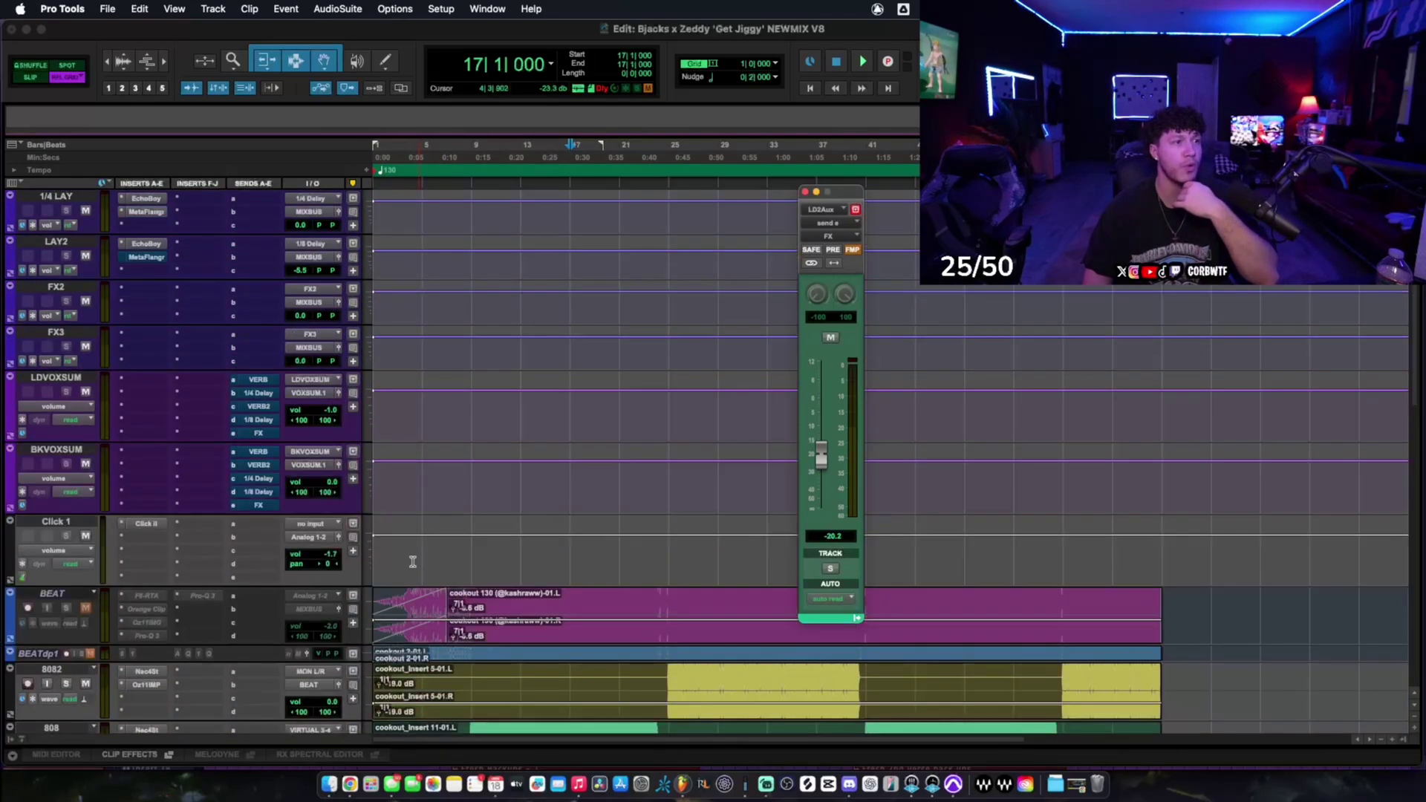
scroll(396, 558, "down", 4)
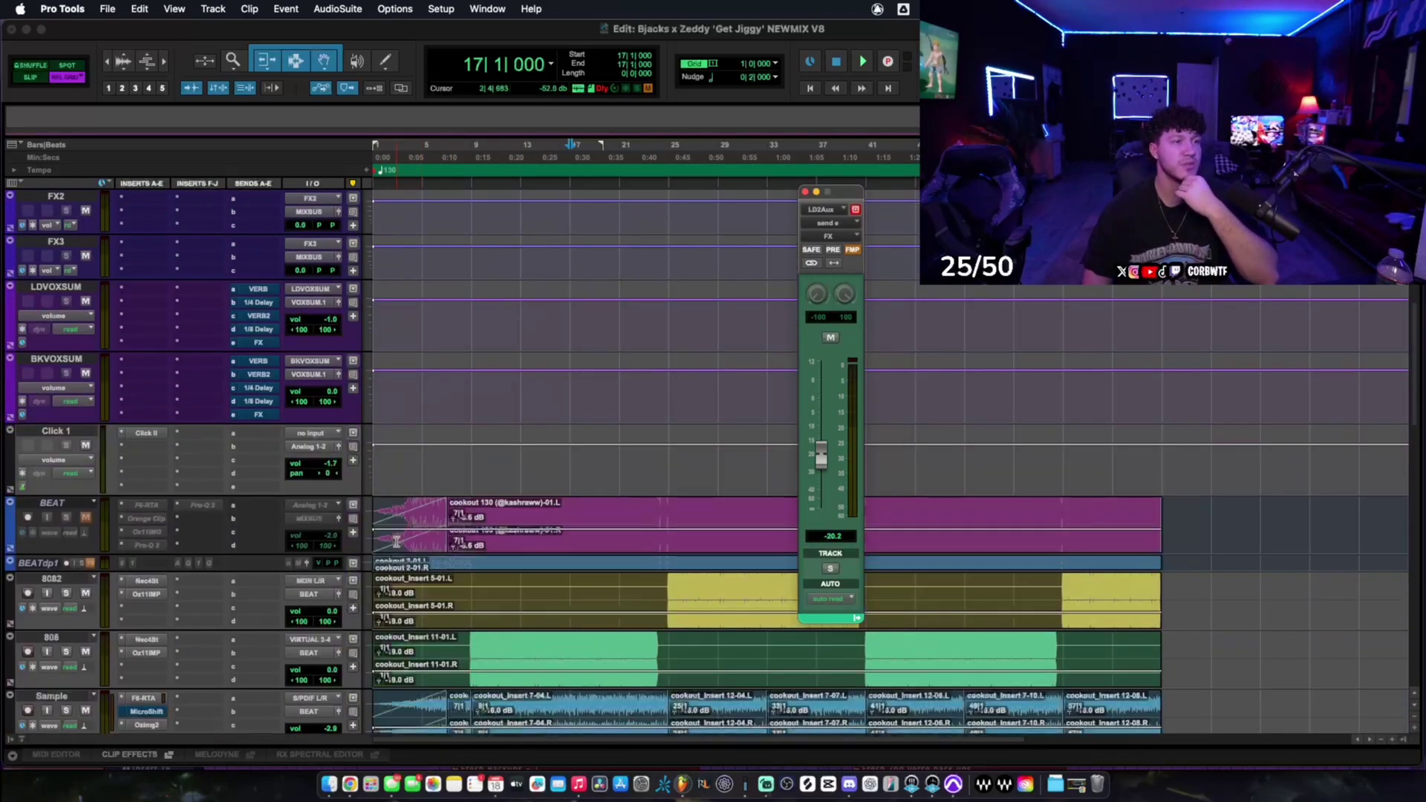
scroll(396, 541, "down", 3)
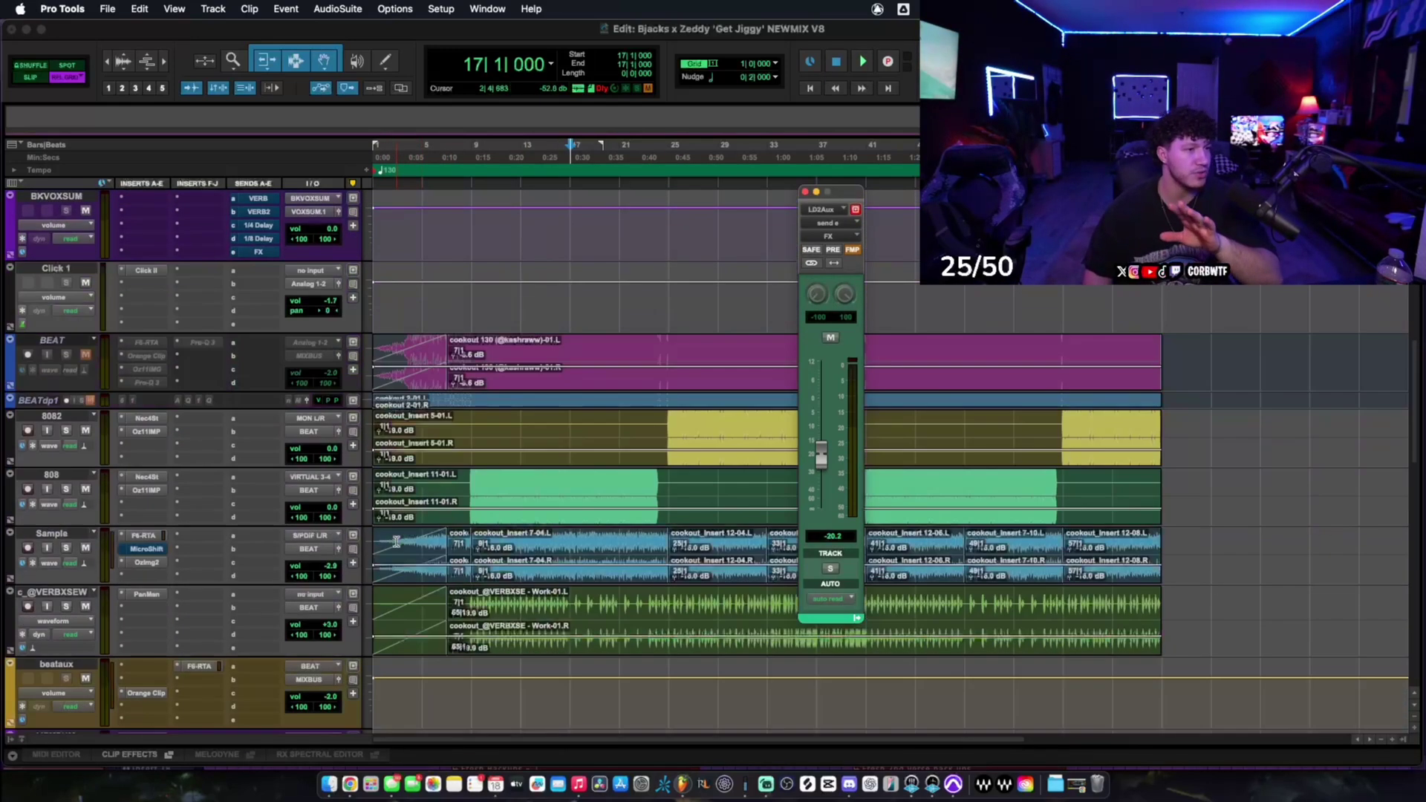
scroll(133, 512, "down", 1)
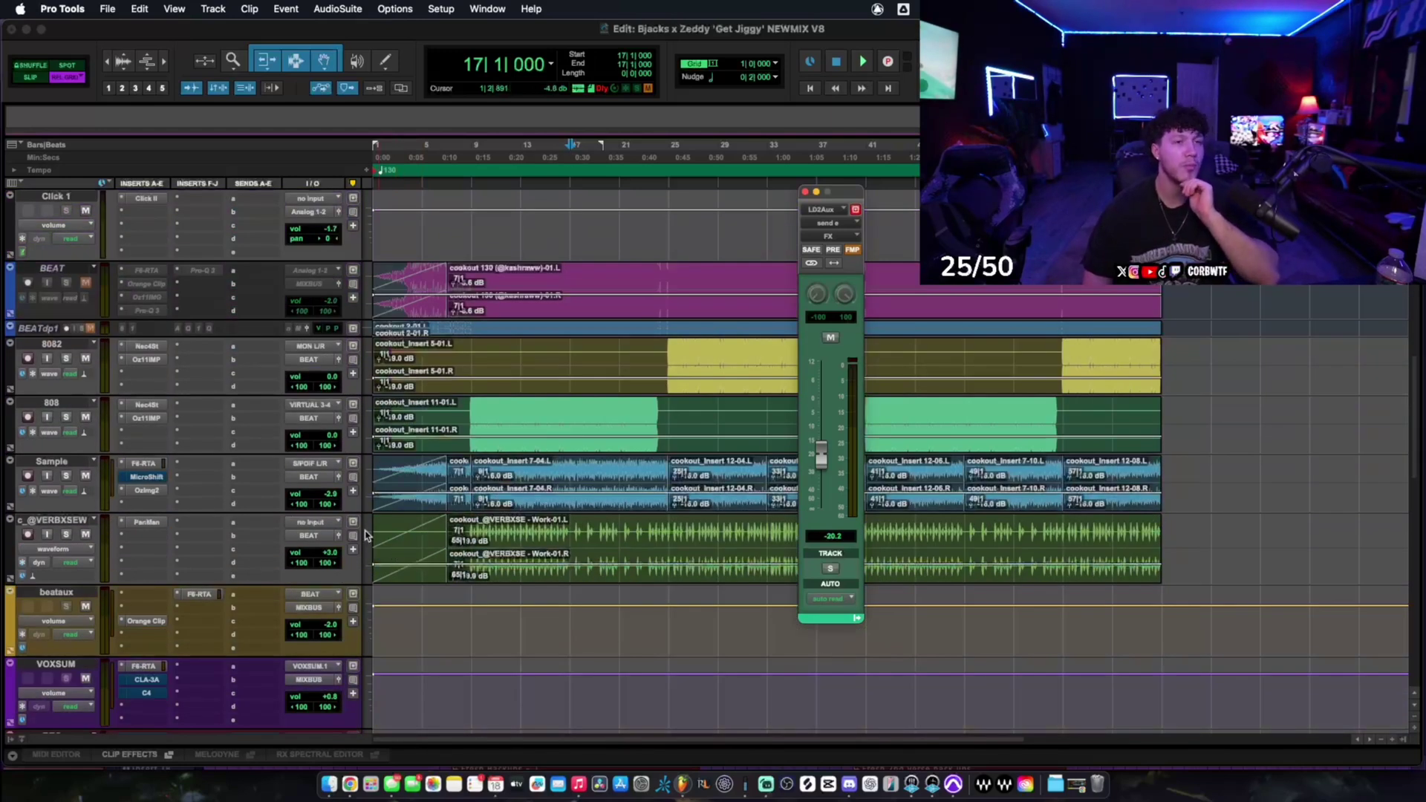
scroll(503, 509, "up", 3)
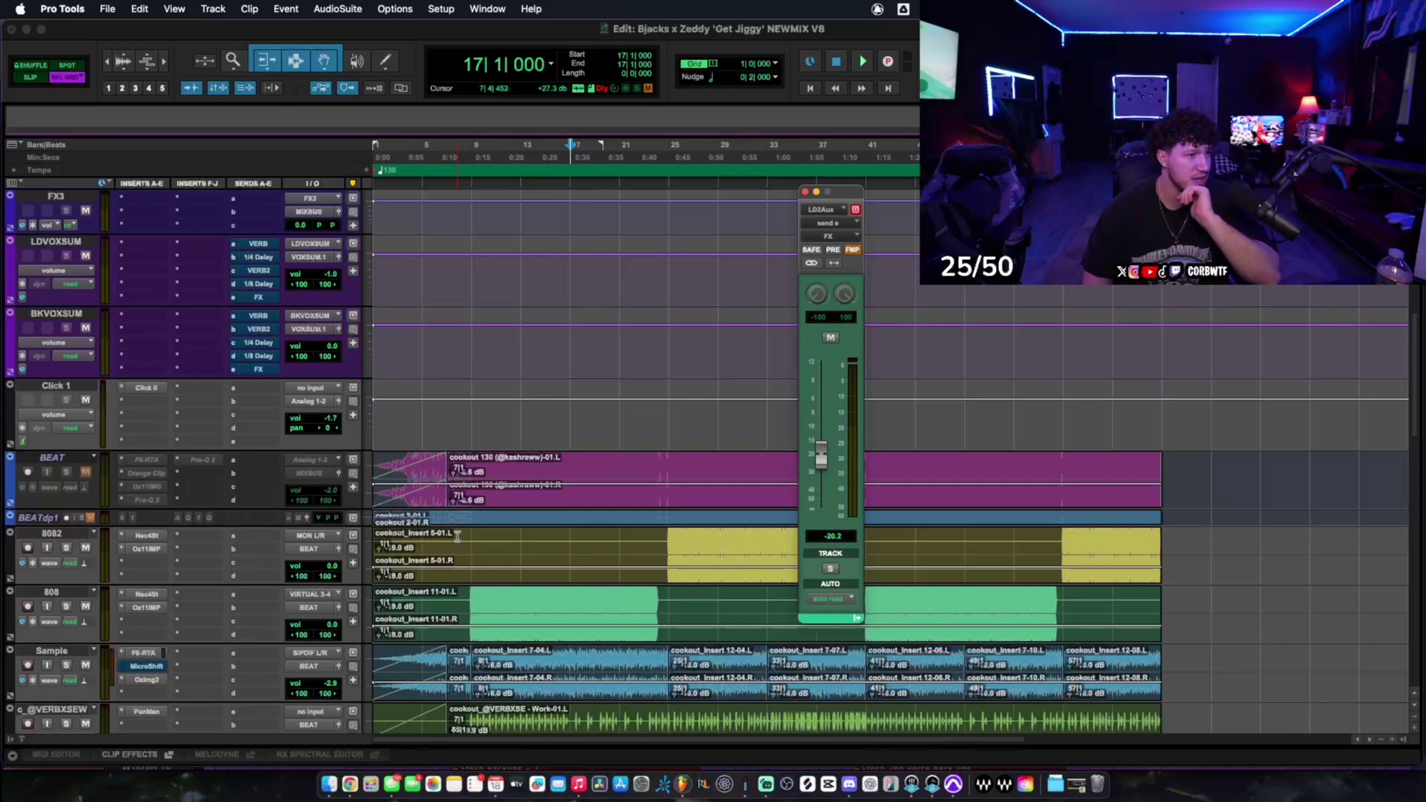
scroll(457, 535, "down", 15)
- Open the Decapitator plug-in on the Saturation track and reposition the plug-in and send windows to inspect its settings
left_click(146, 415)
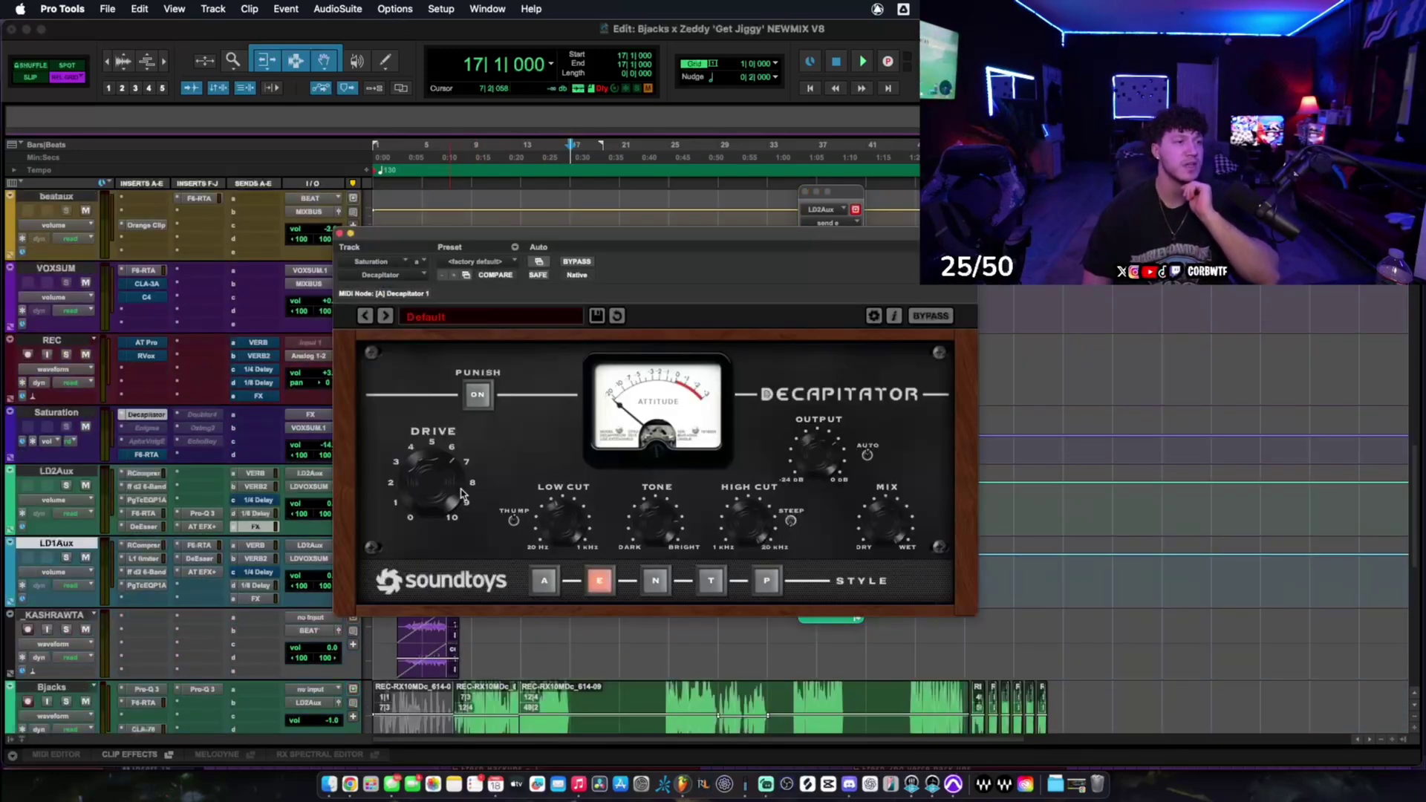
left_click_drag(461, 494, 610, 485)
scroll(389, 468, "down", 3)
scroll(388, 467, "up", 3)
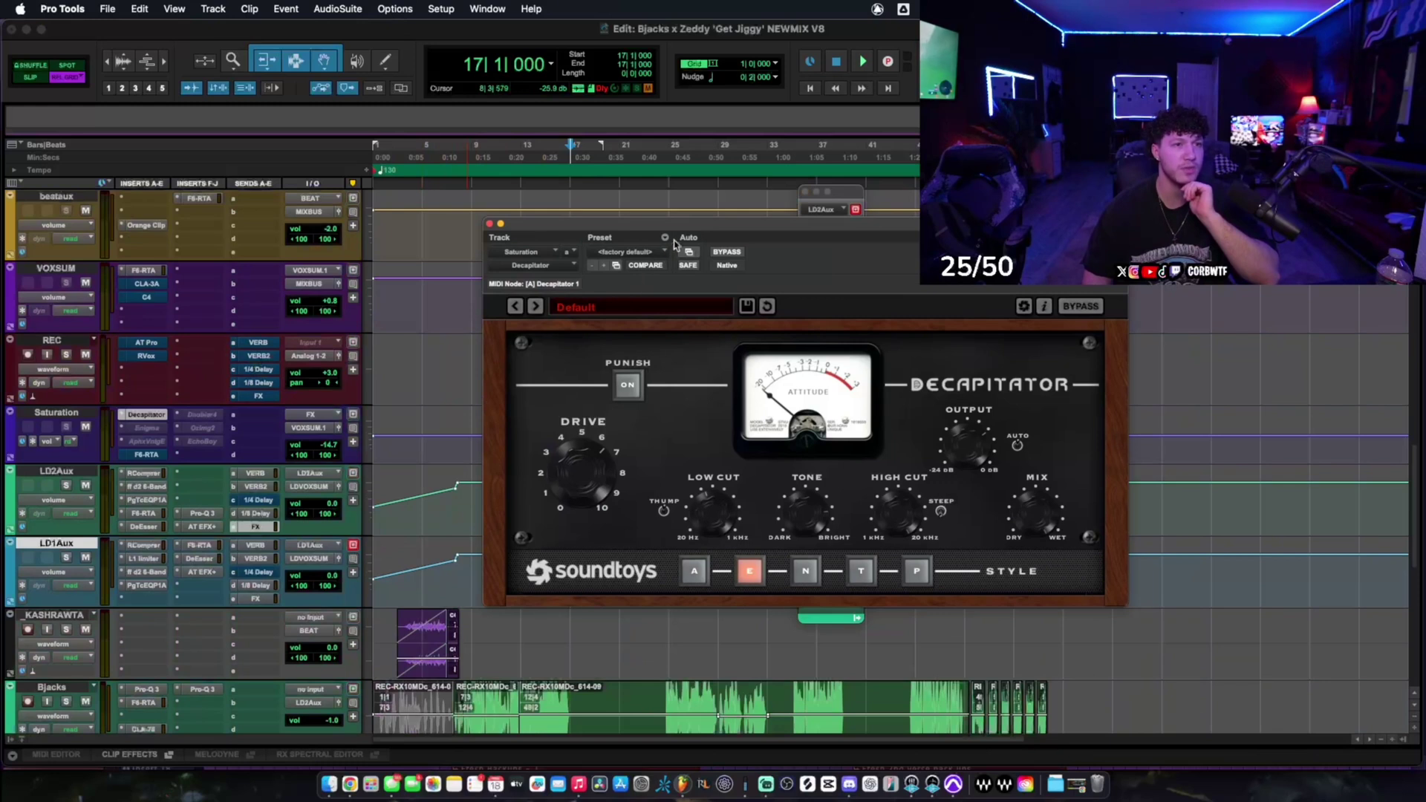
left_click_drag(841, 192, 1135, 292)
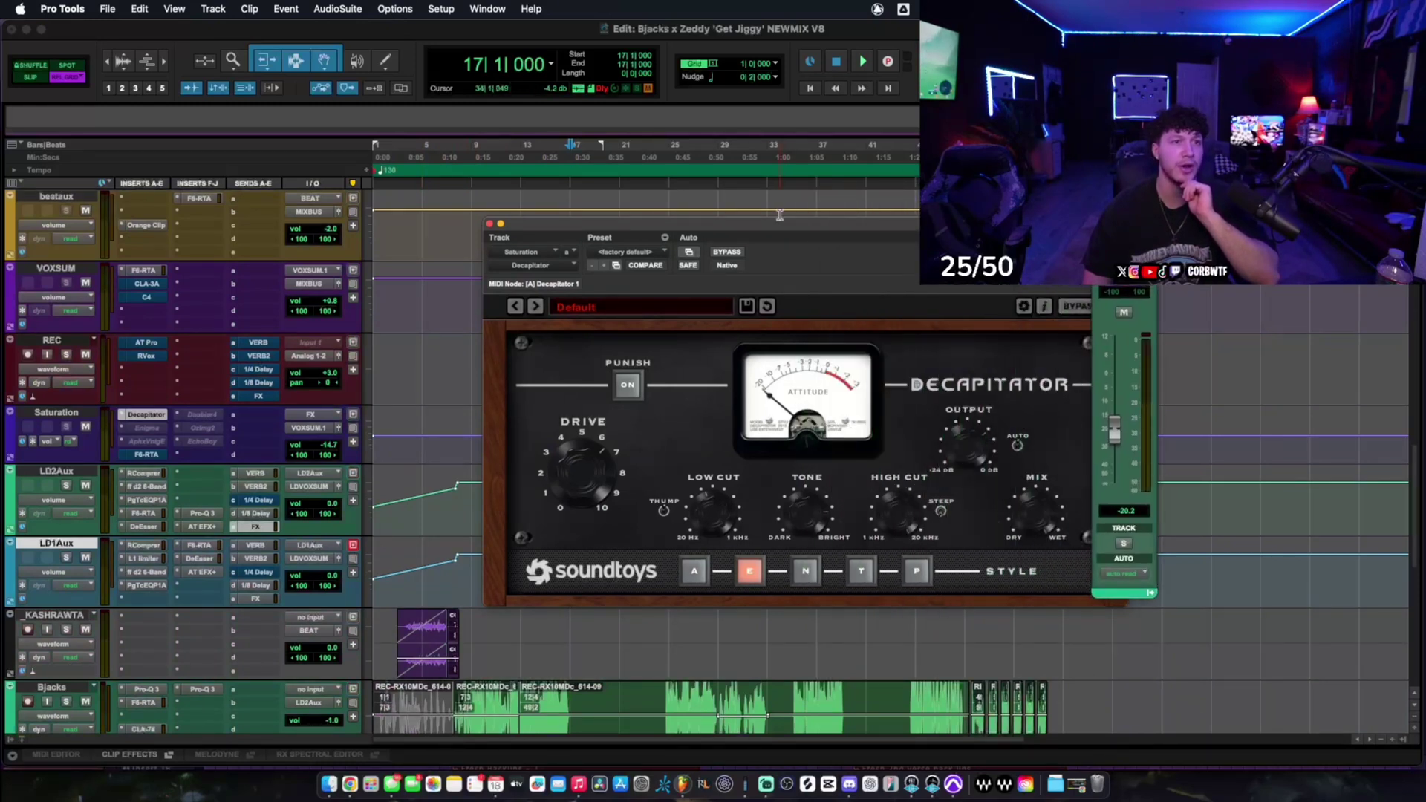
- Move the Decapitator window aside and play from bar 17, repeatedly muting and unmuting the Saturation track to compare the sound, and stop playback
left_click_drag(779, 222, 645, 203)
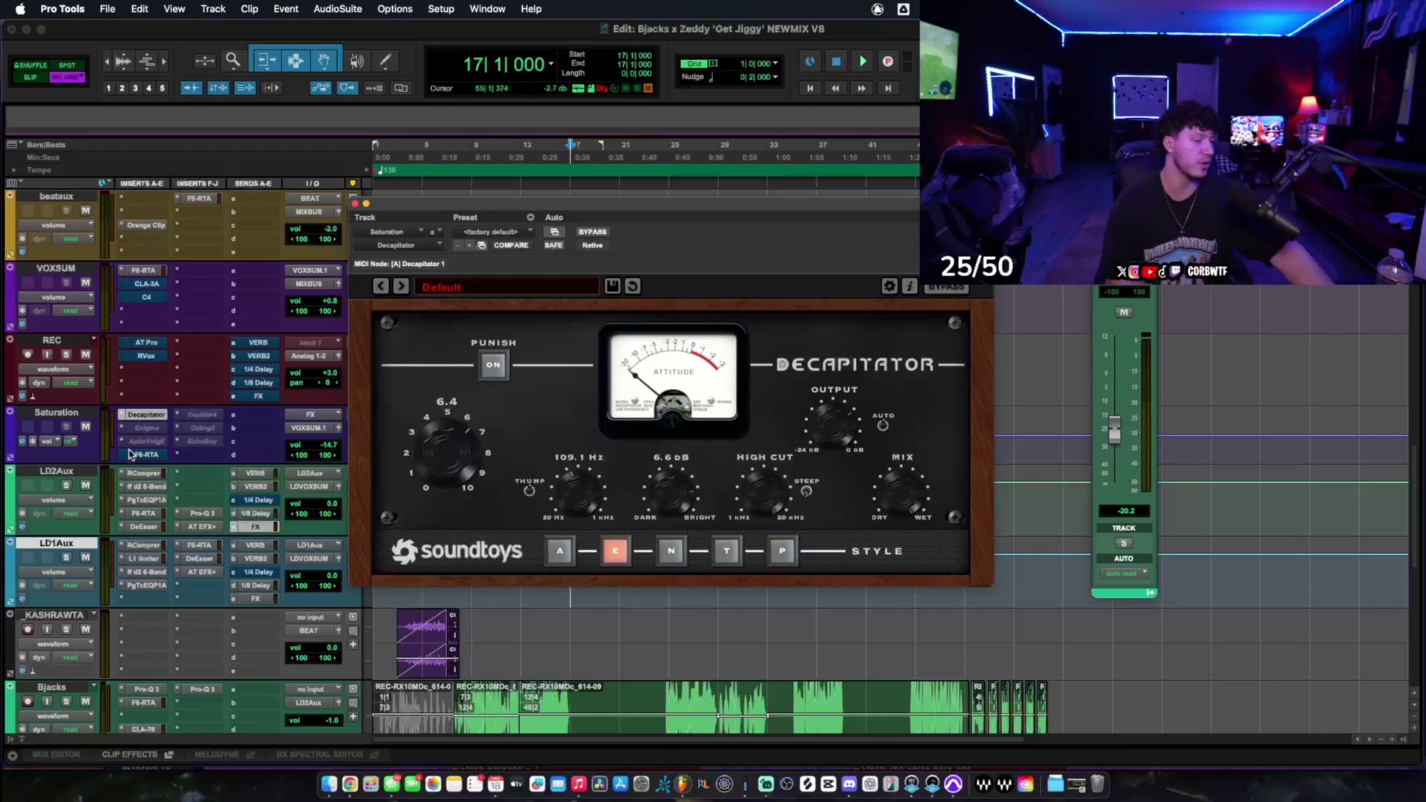
key("space")
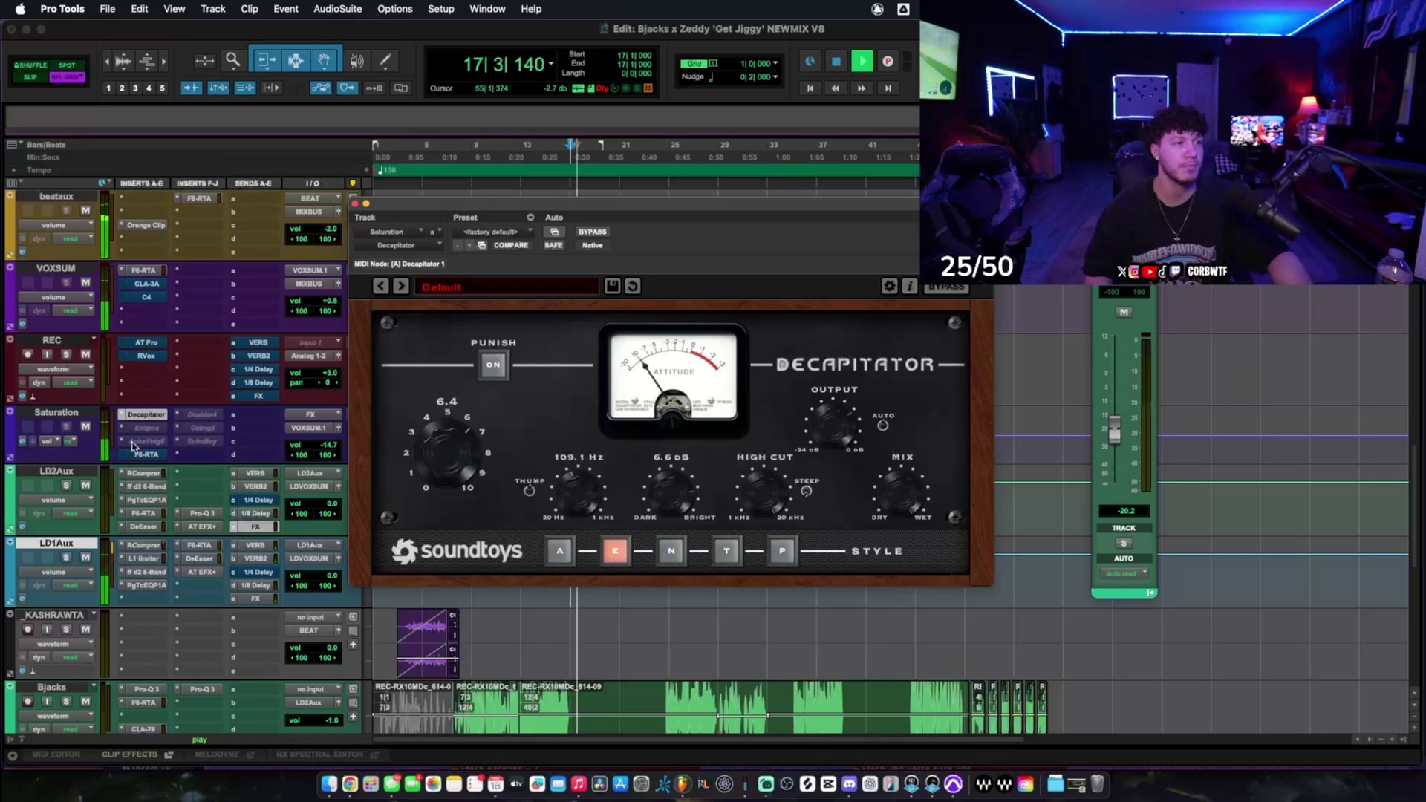
left_click(89, 428)
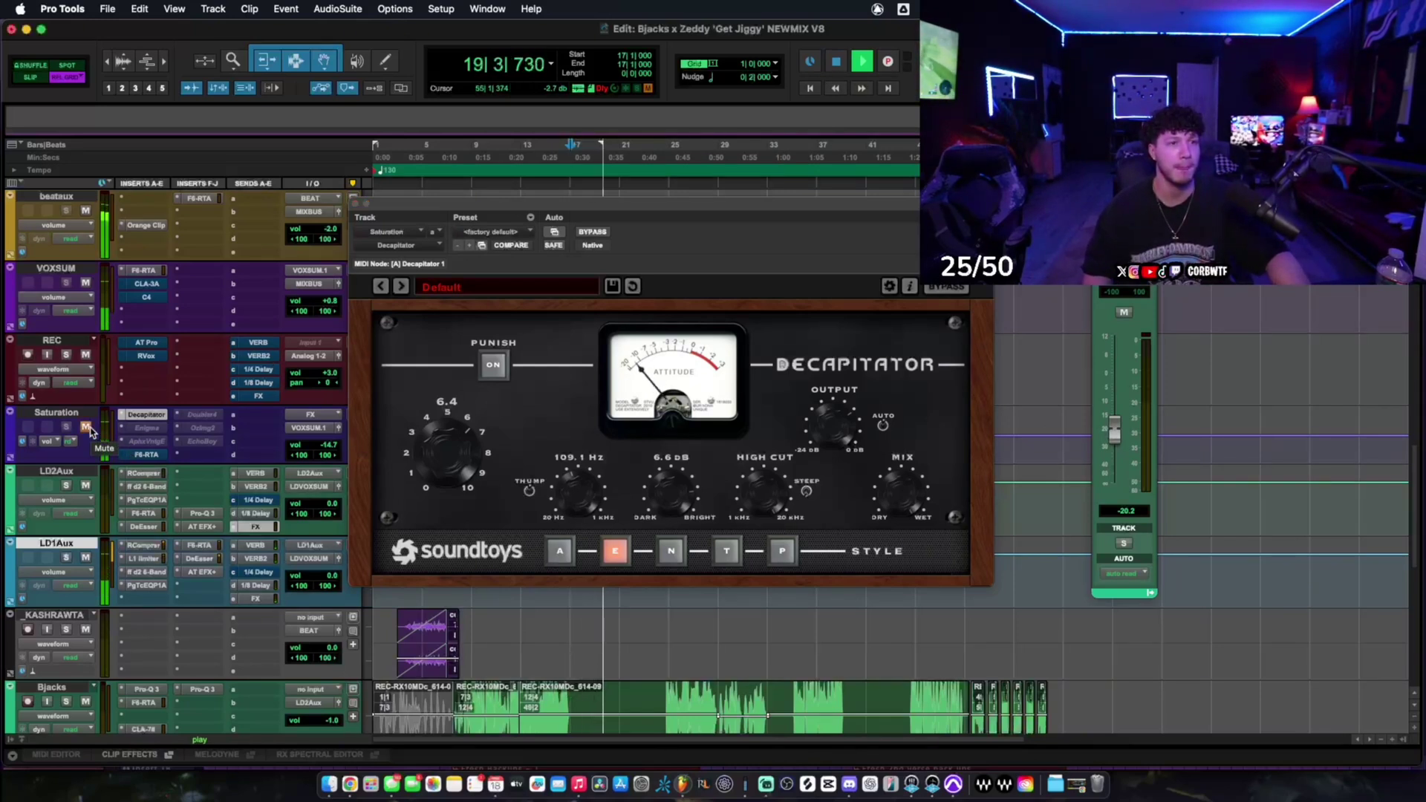
left_click(88, 428)
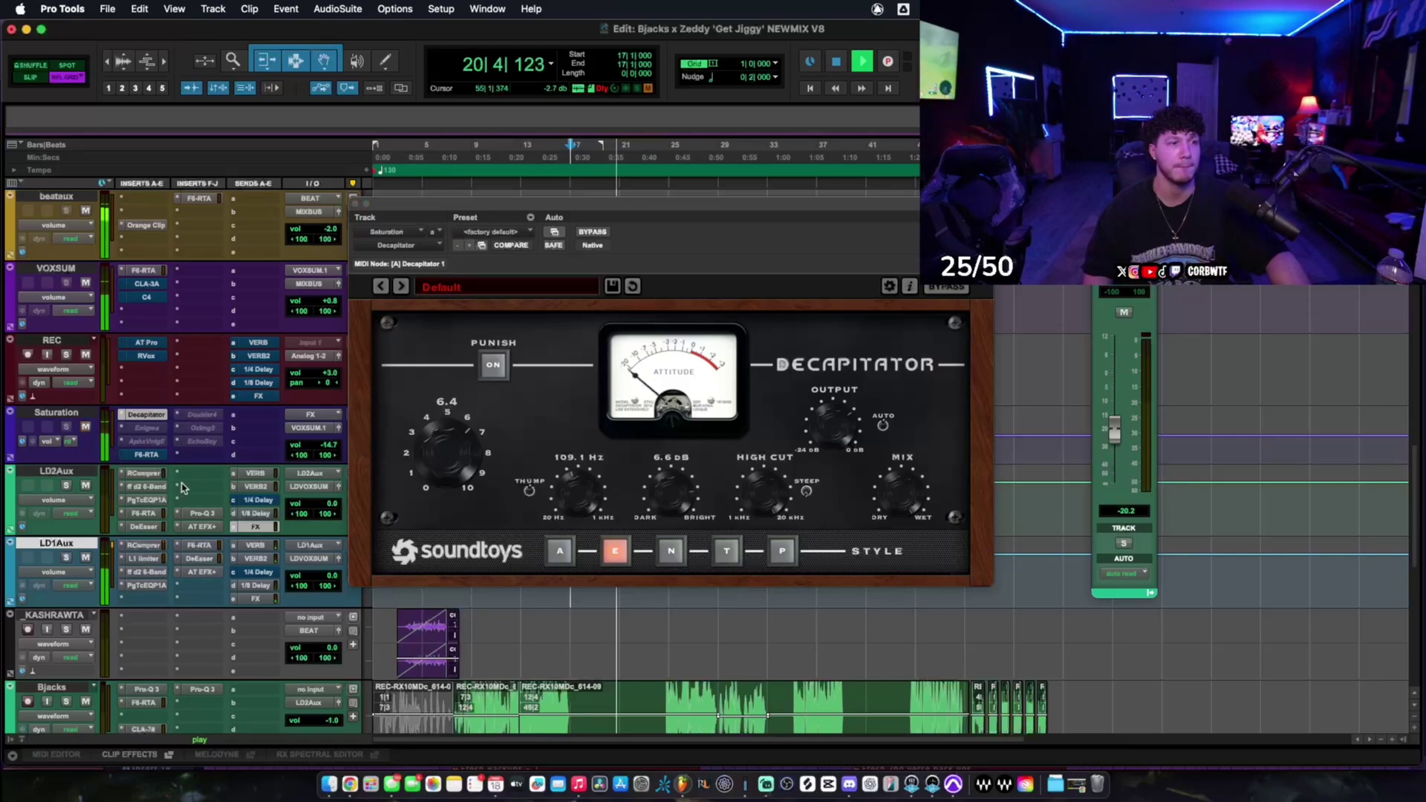
left_click(85, 429)
scroll(141, 409, "down", 5)
scroll(146, 402, "up", 4)
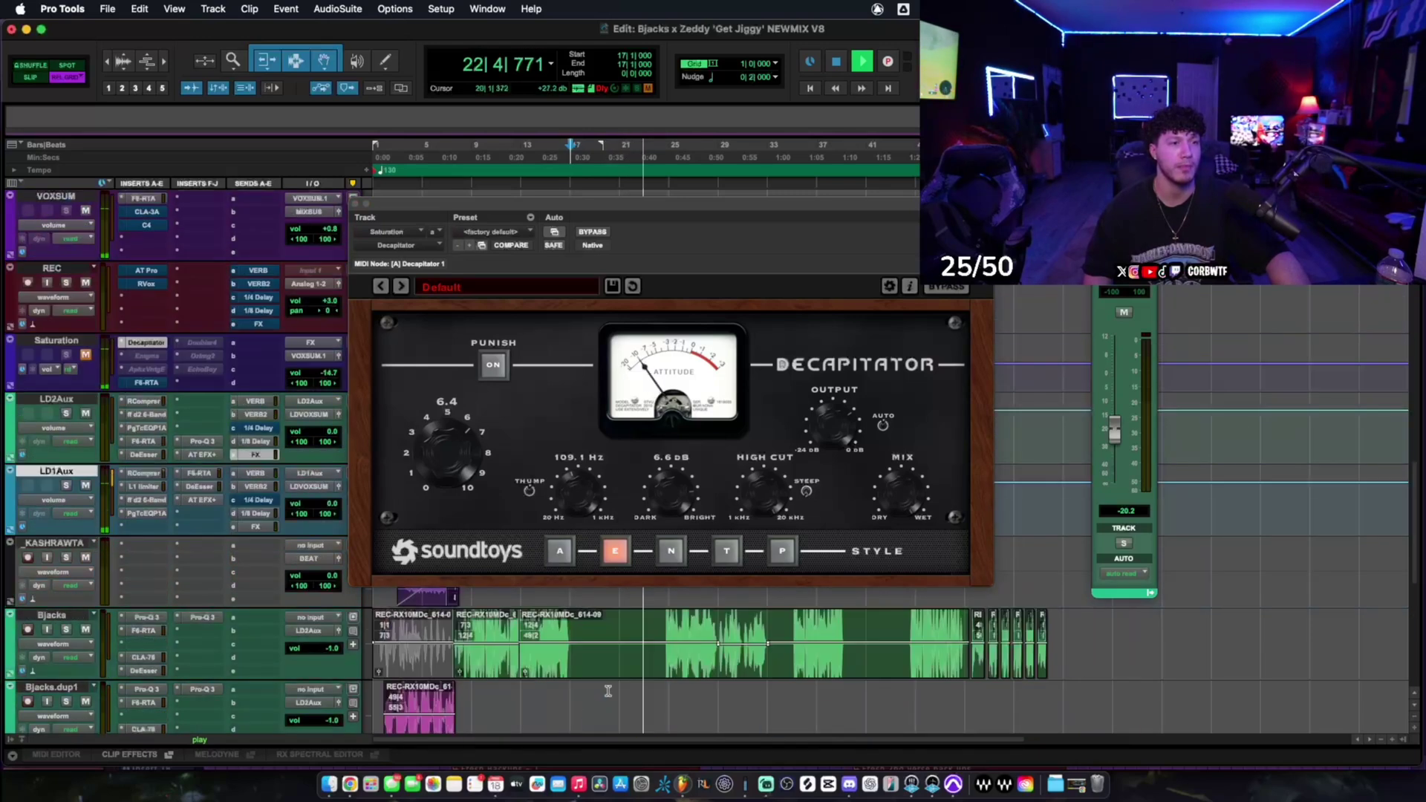
left_click(87, 356)
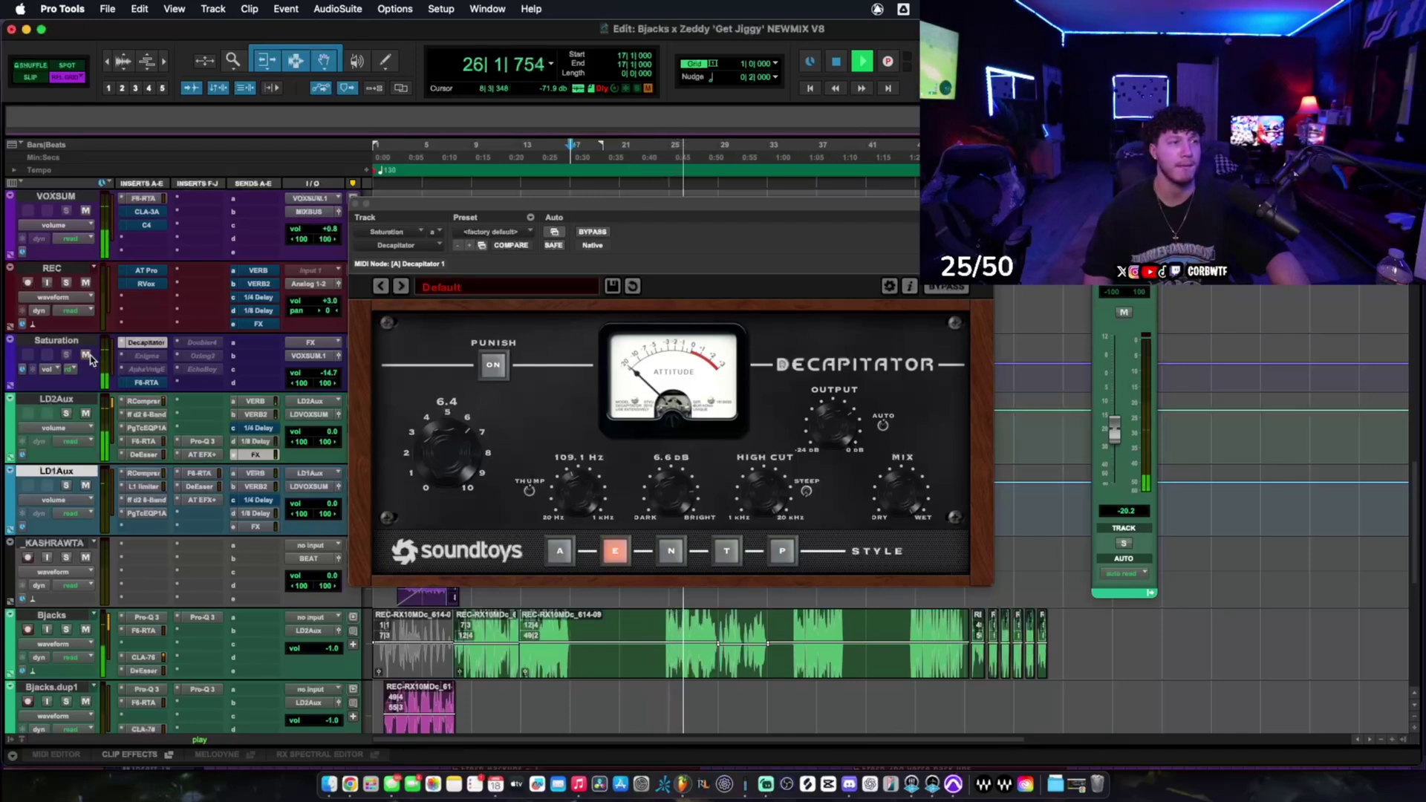
left_click(86, 355)
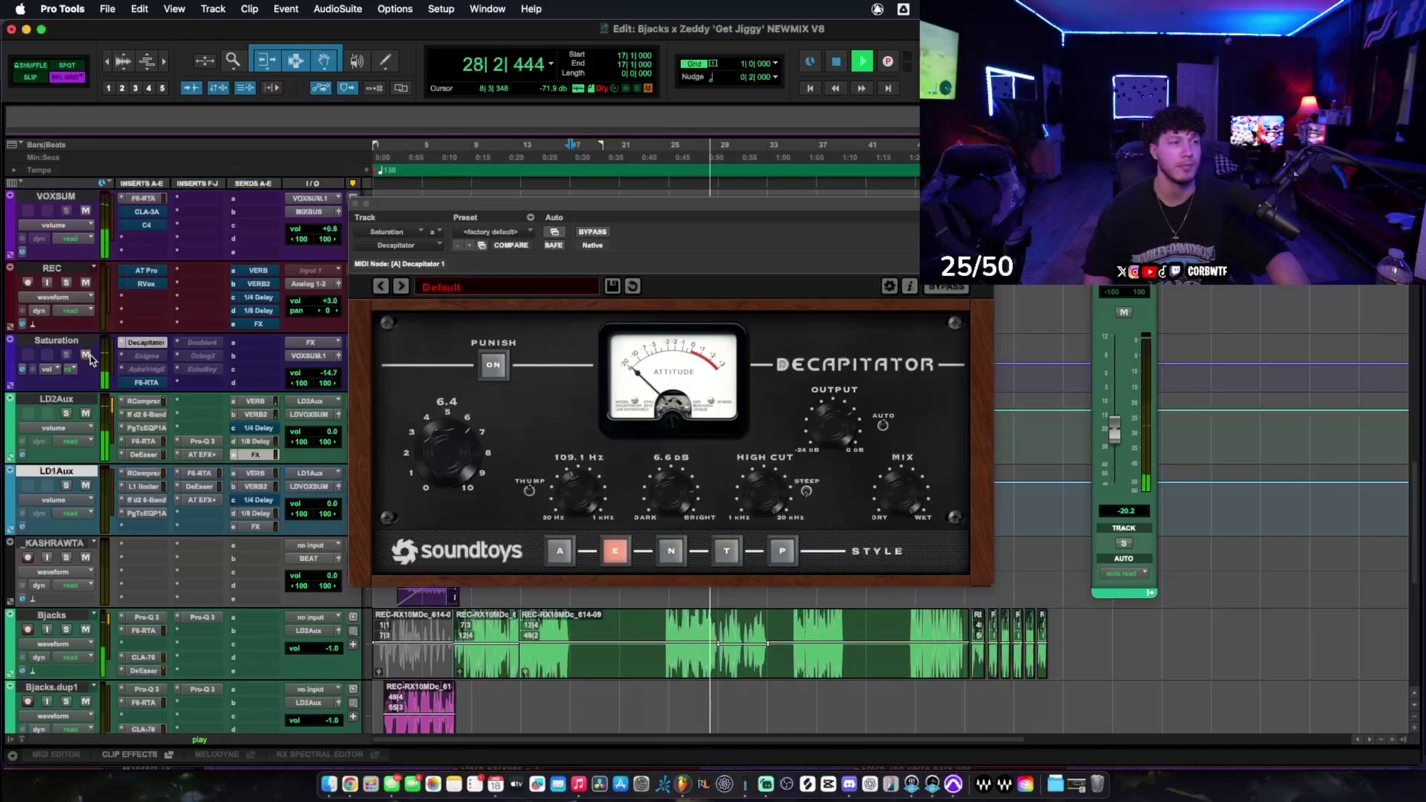
left_click(86, 356)
key("space")
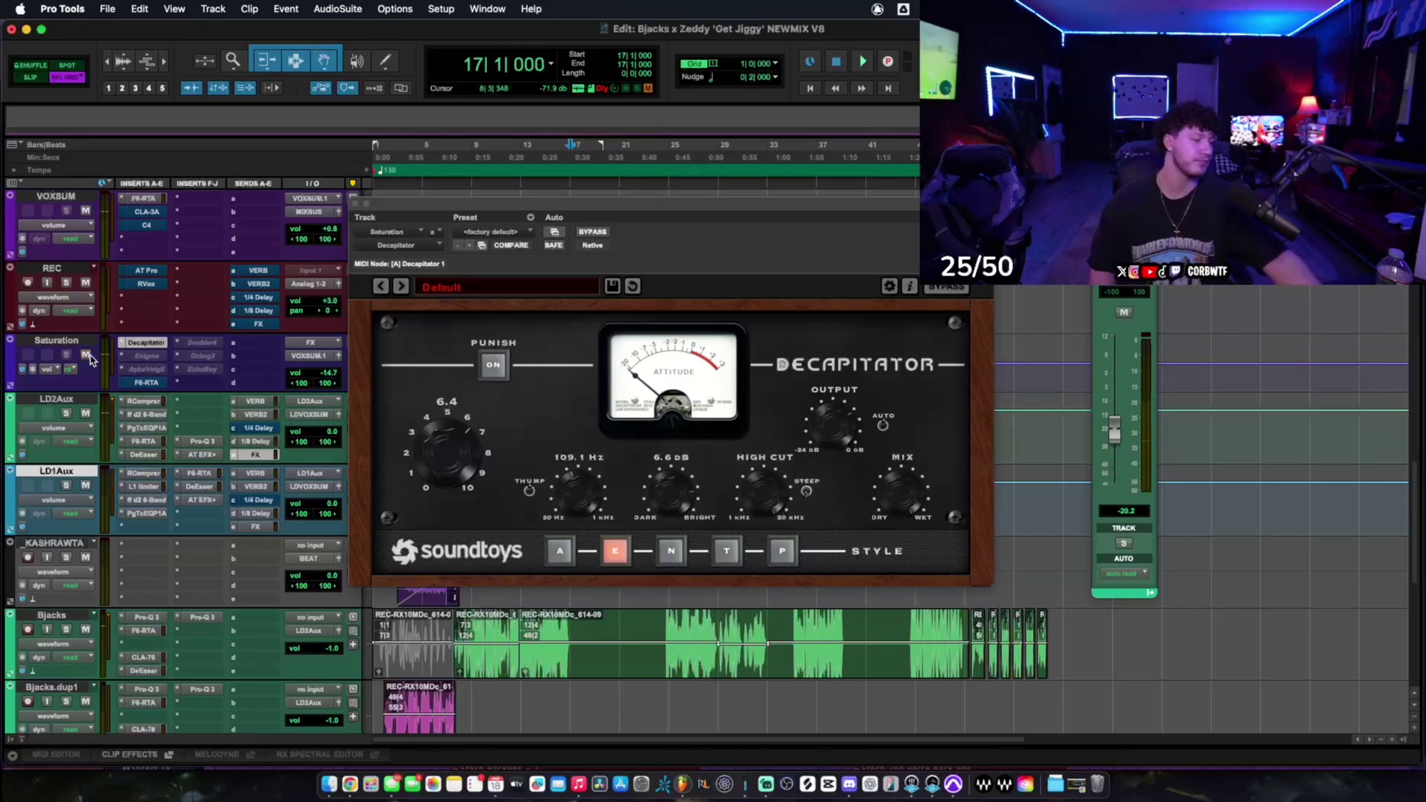
- Compare the FX send levels on LD1Aux and LD2Aux, and close the send window and the Decapitator plug-in
left_click(257, 527)
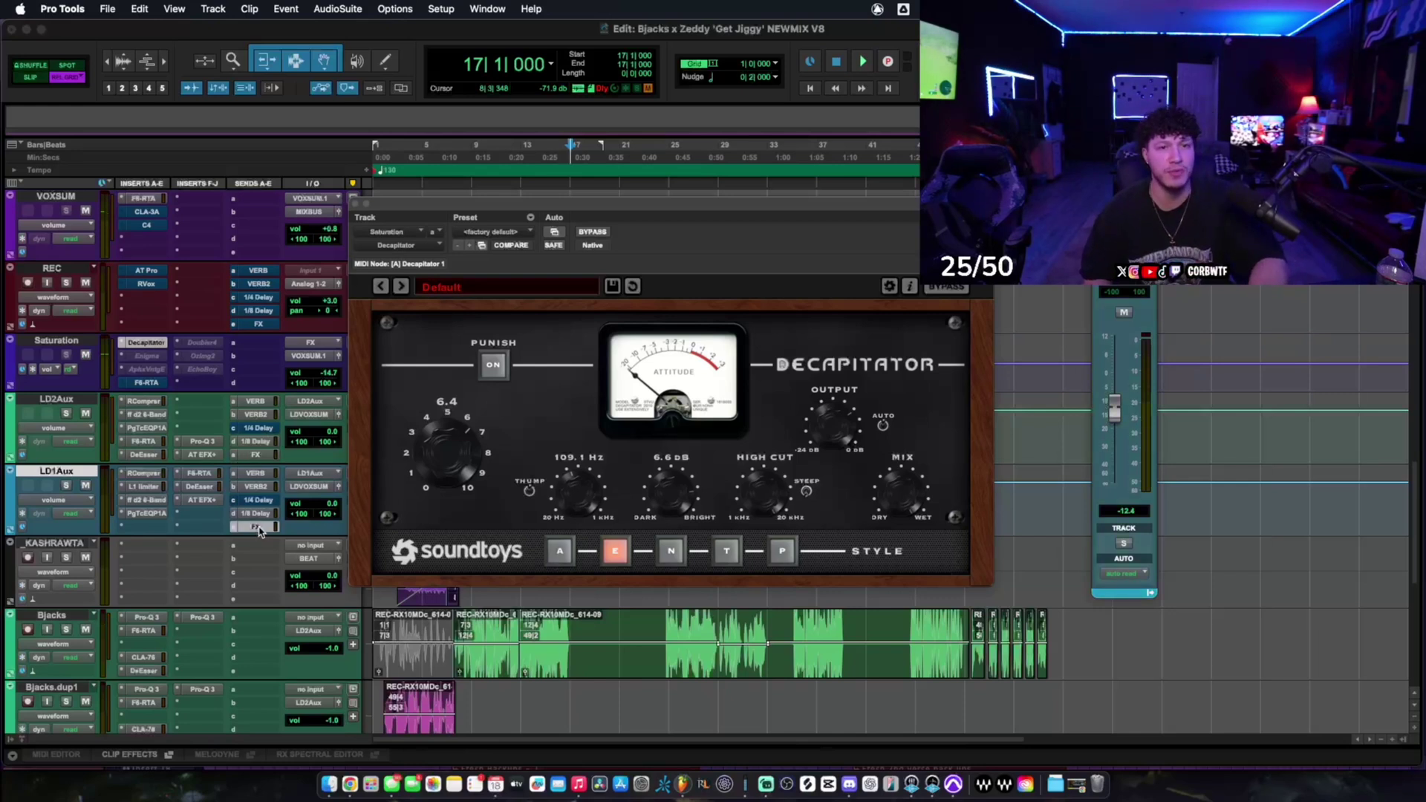
left_click(268, 451)
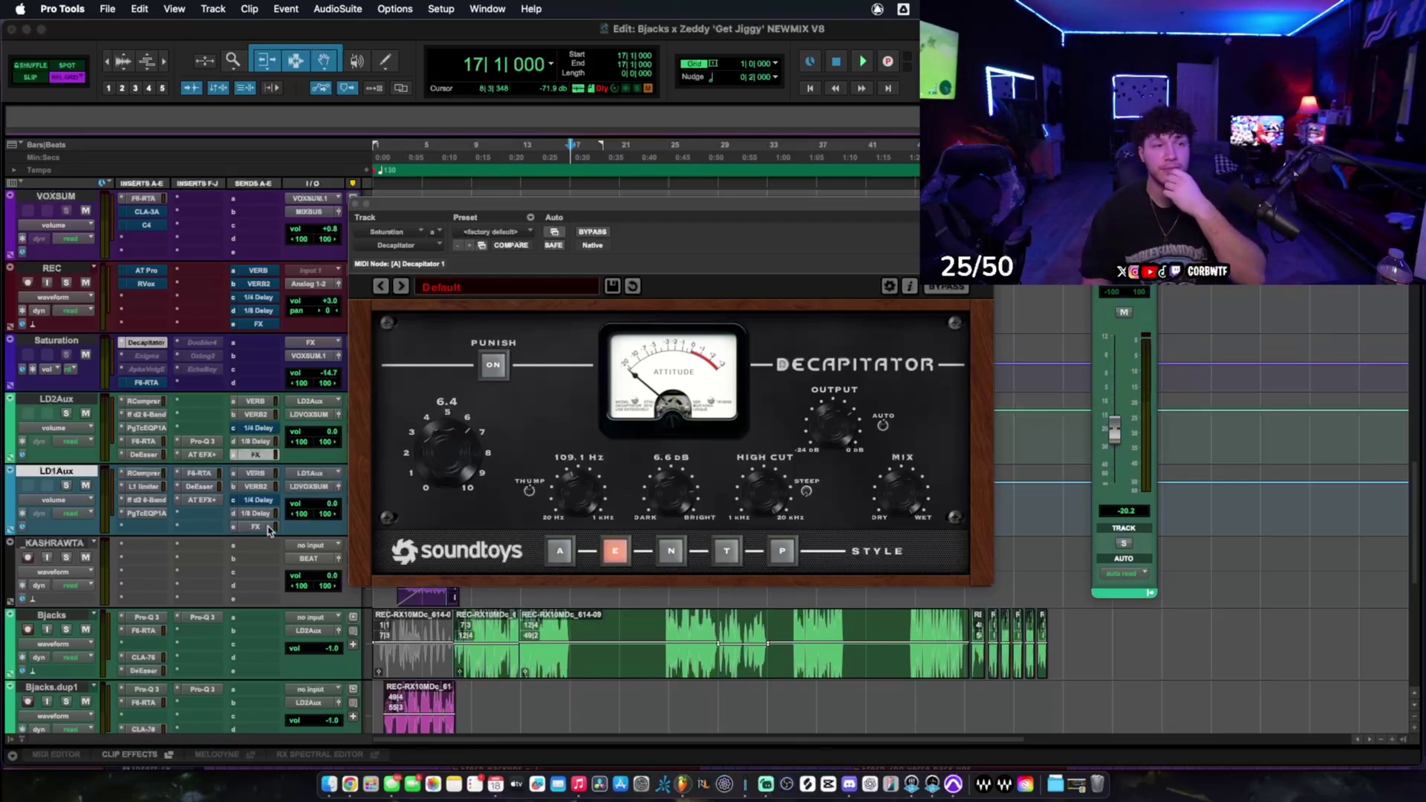
left_click(268, 527)
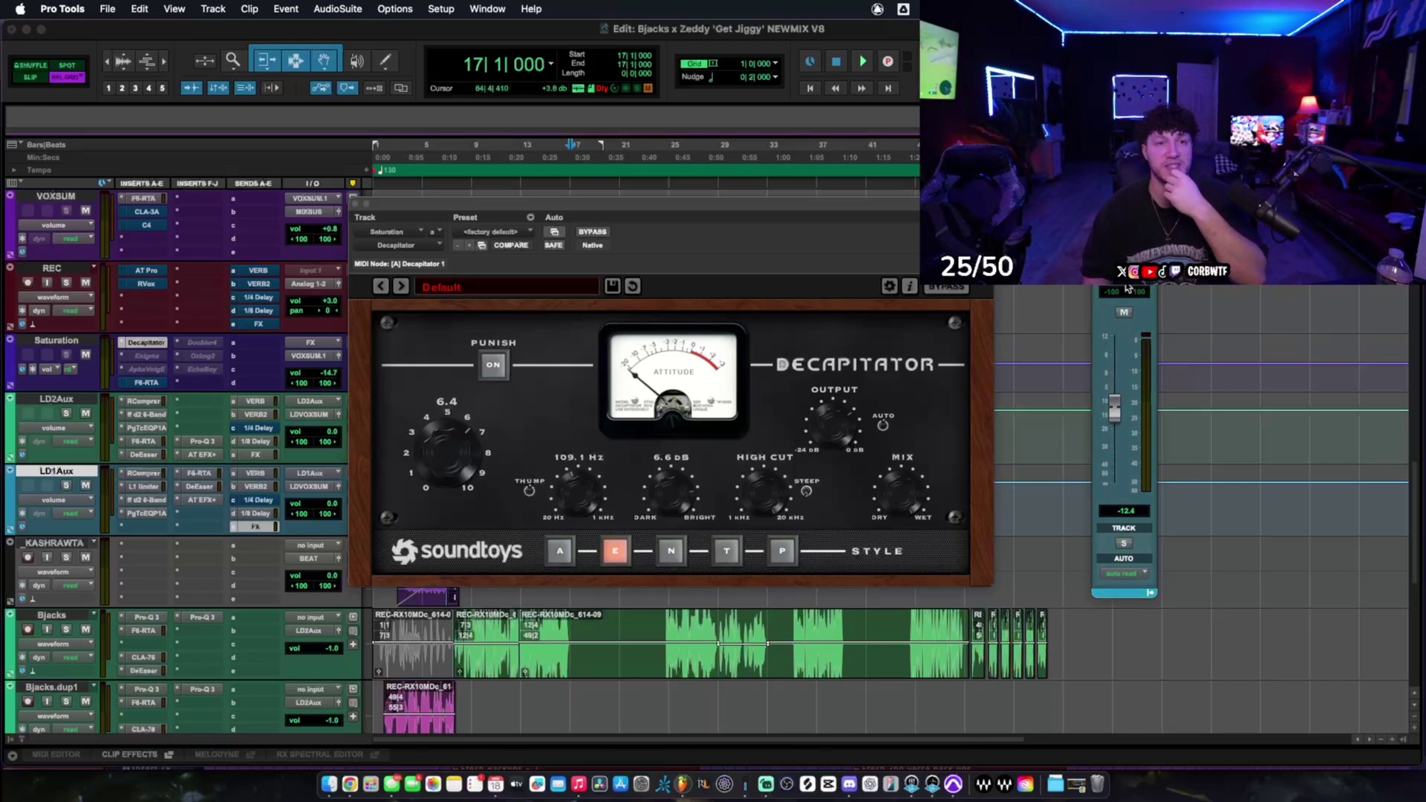
left_click_drag(1124, 185, 1057, 182)
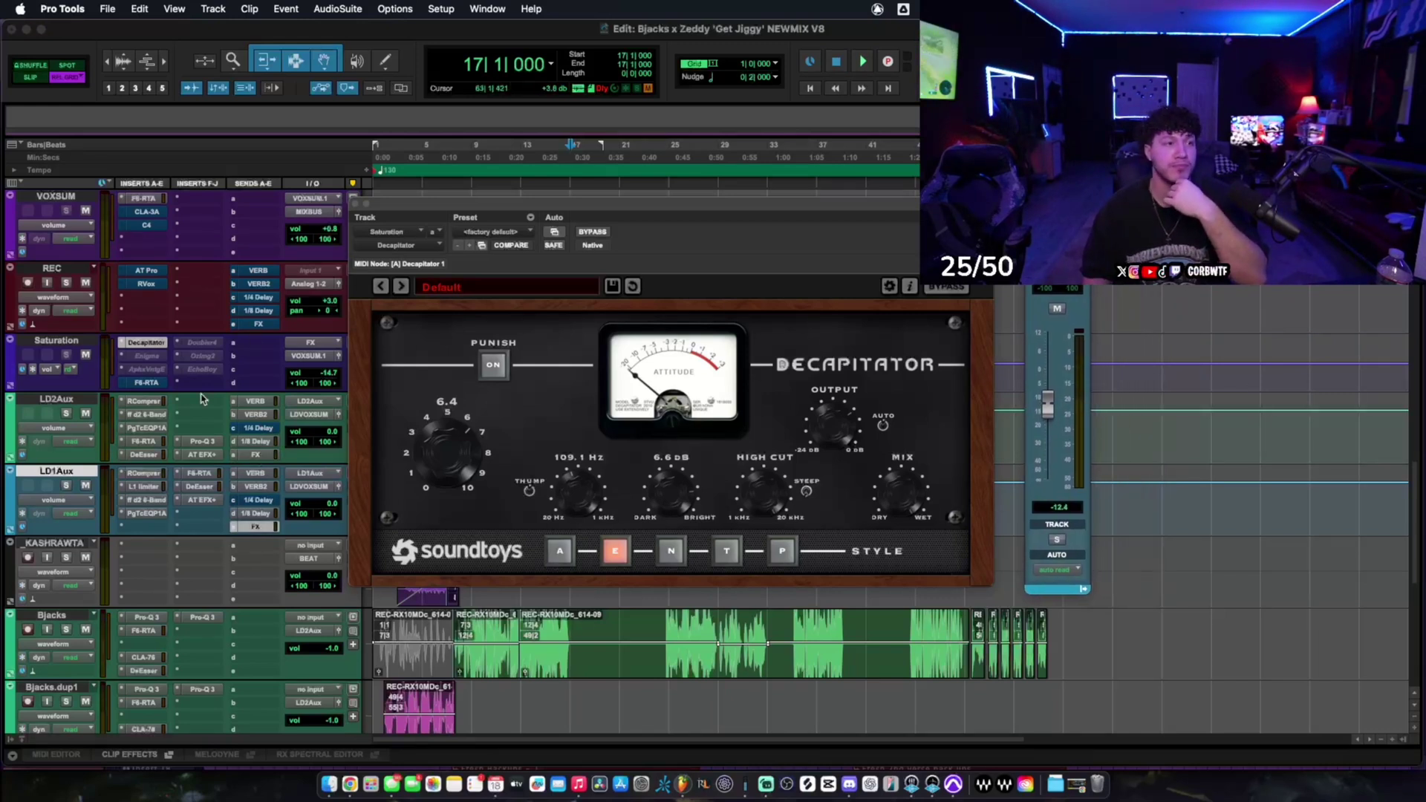
left_click(271, 455)
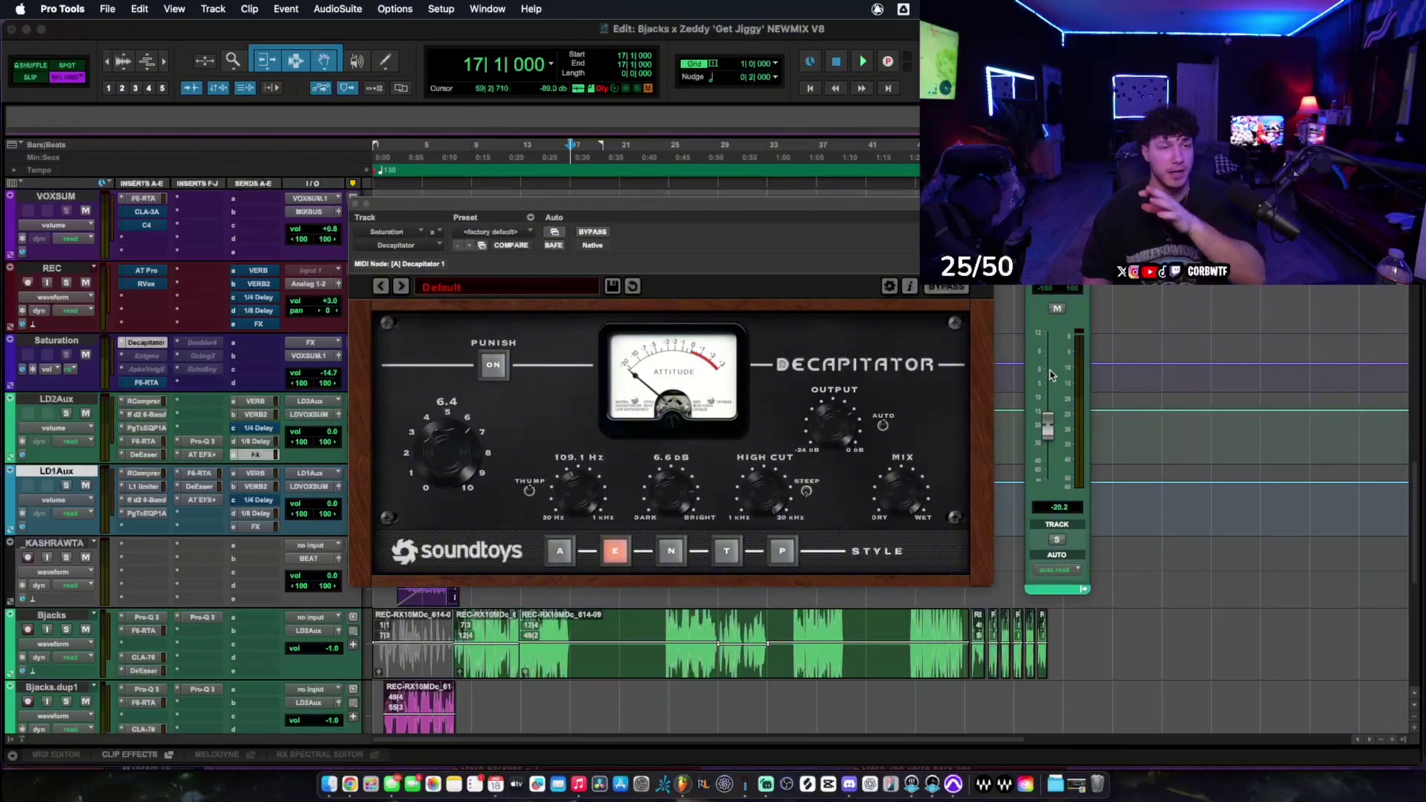
left_click(256, 527)
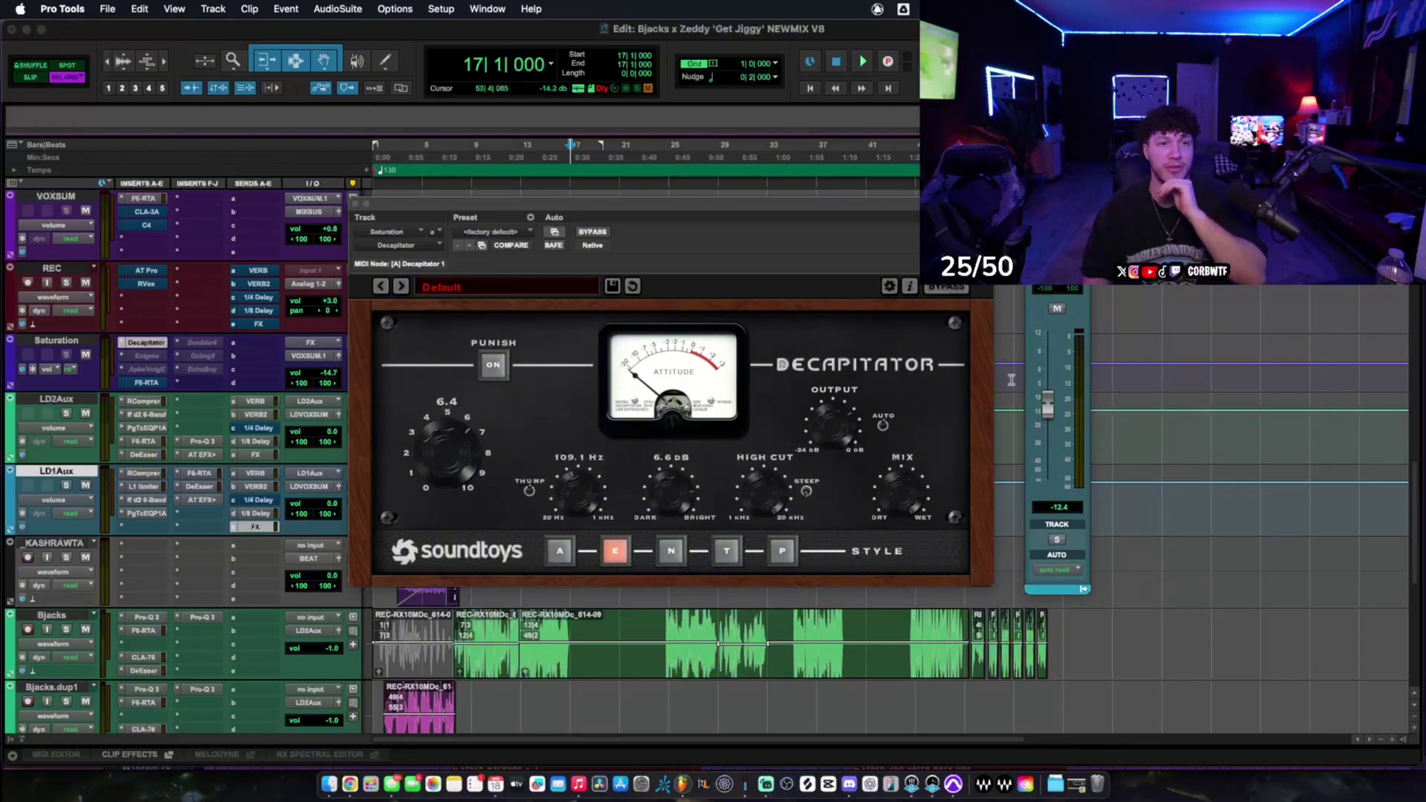
left_click(1031, 183)
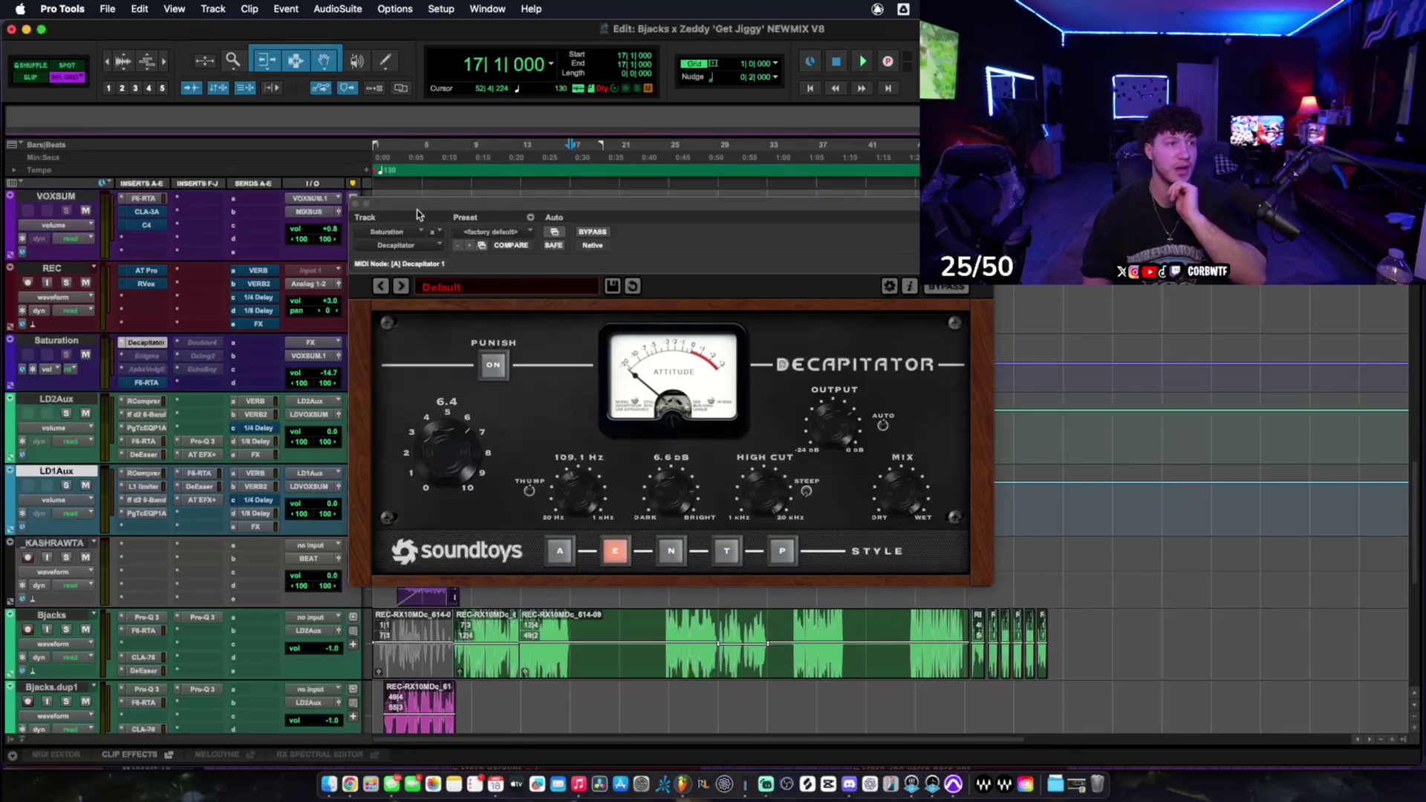
left_click(356, 204)
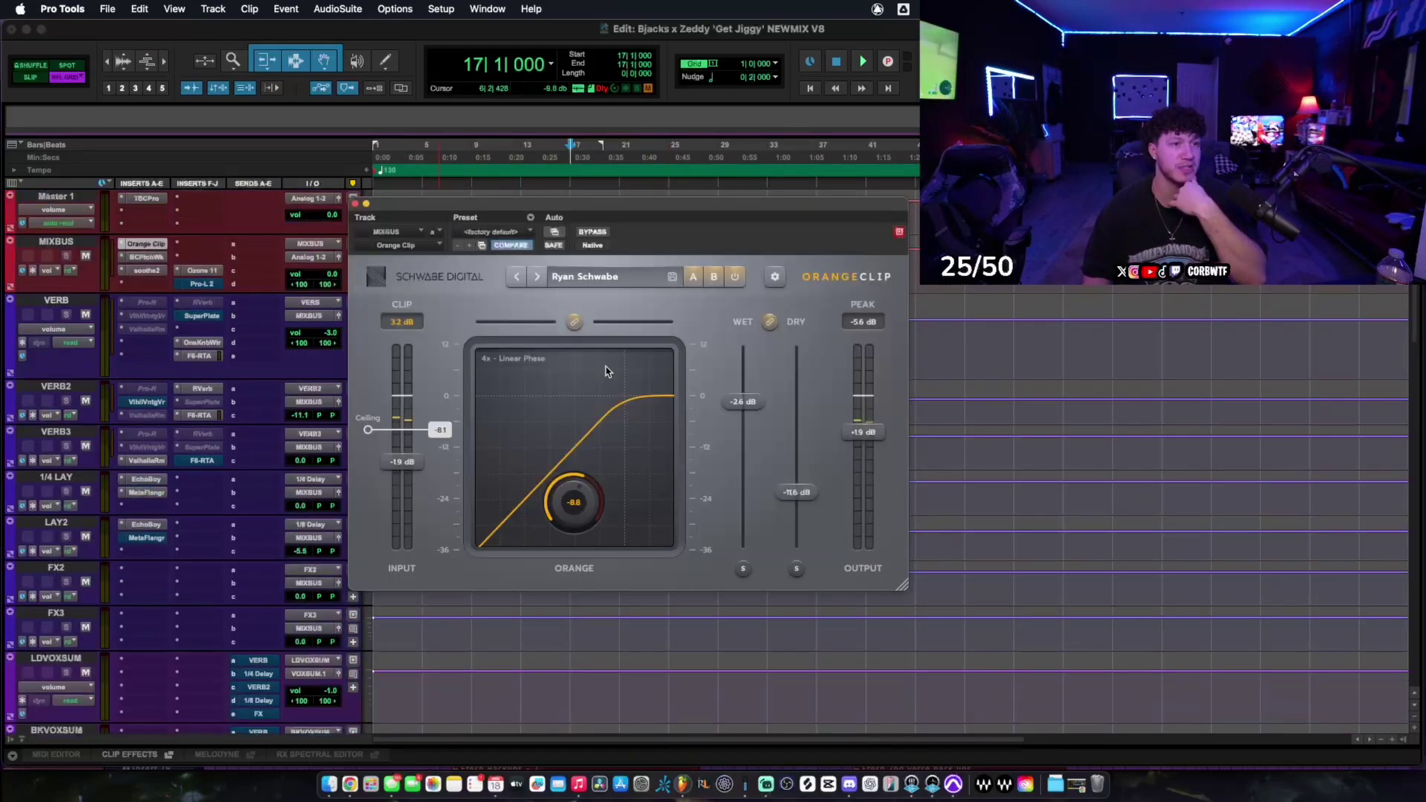
- Inspect Orange Clip on the MIXBUS track and play the mix with the plug-in bypassed and active to compare
left_click_drag(382, 213, 393, 211)
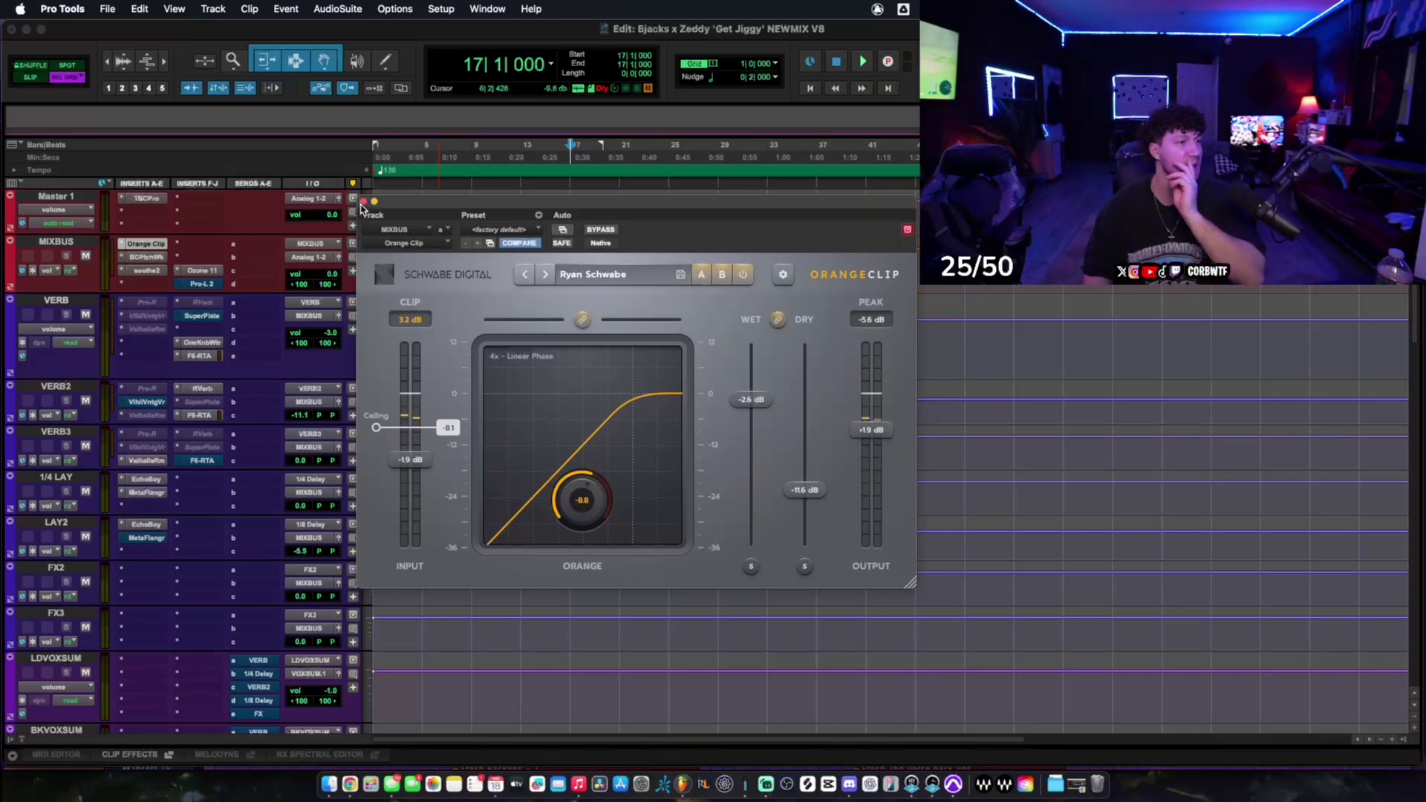
left_click_drag(374, 210, 386, 208)
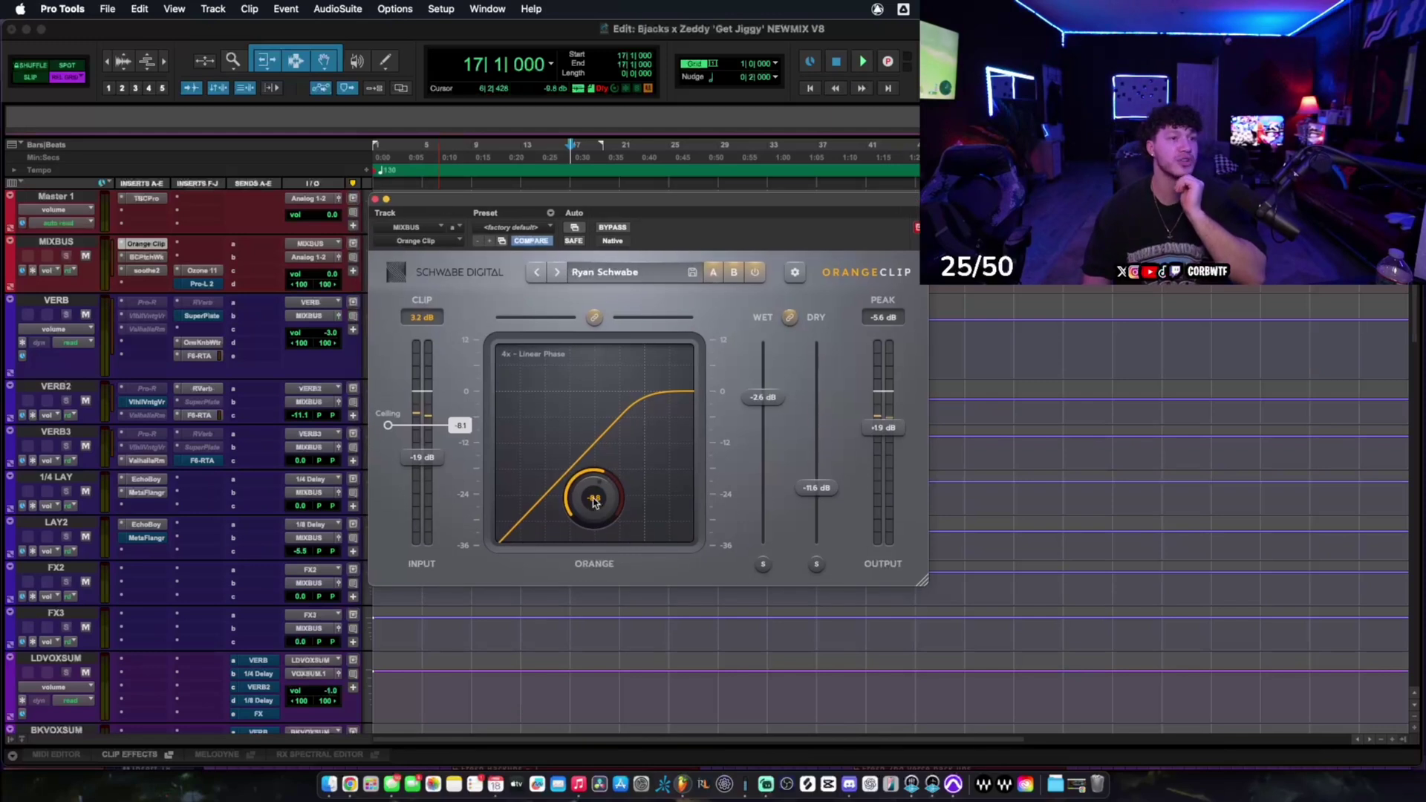
key("space")
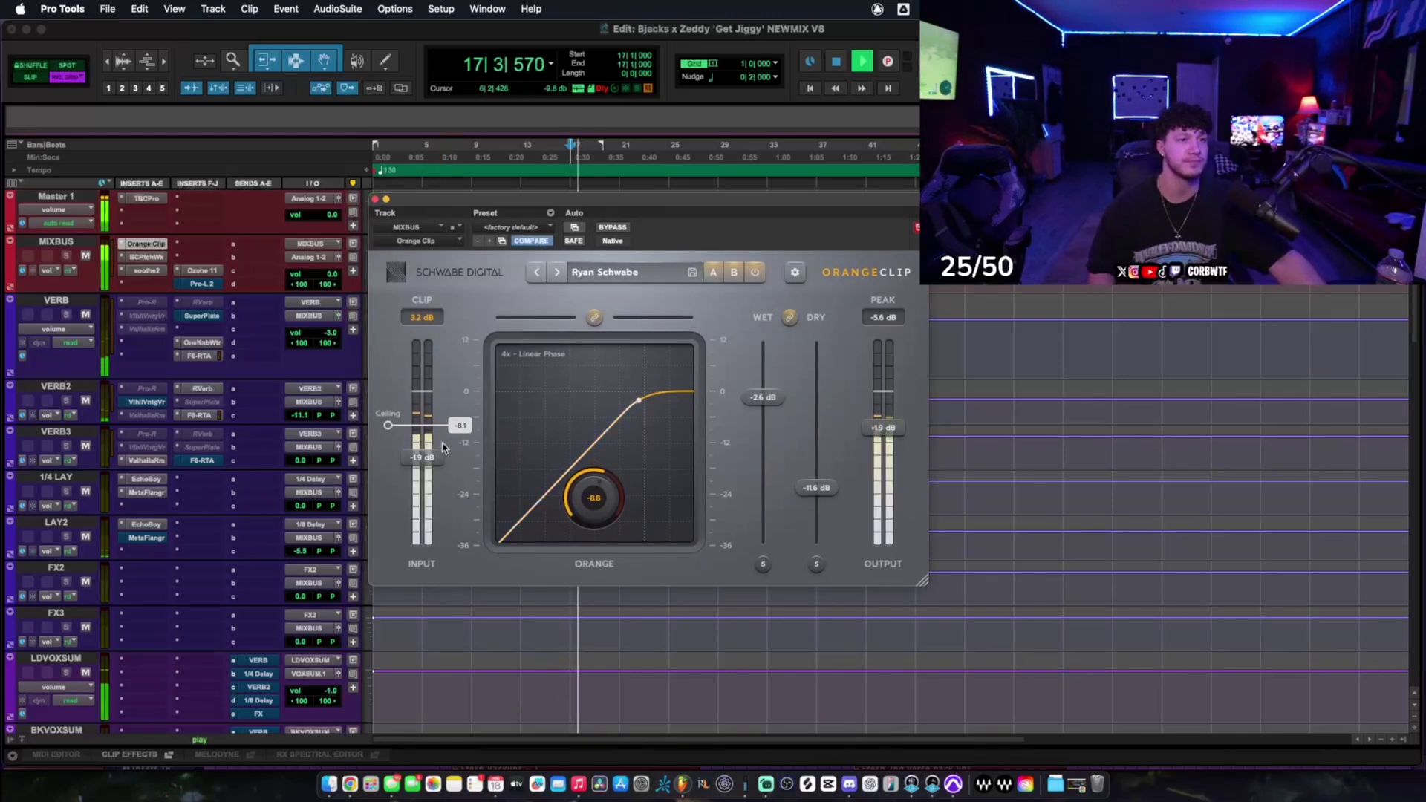
left_click(614, 228)
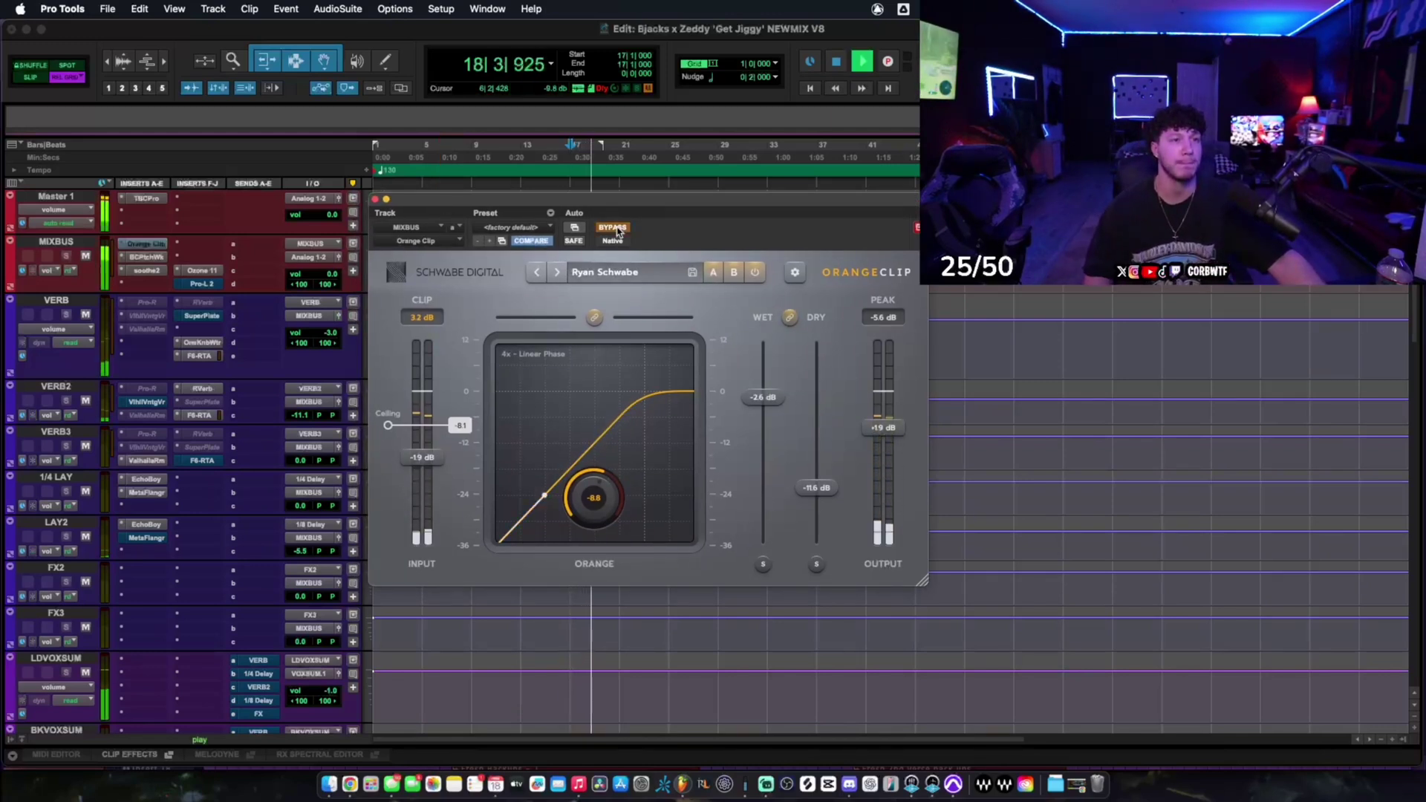
left_click(614, 228)
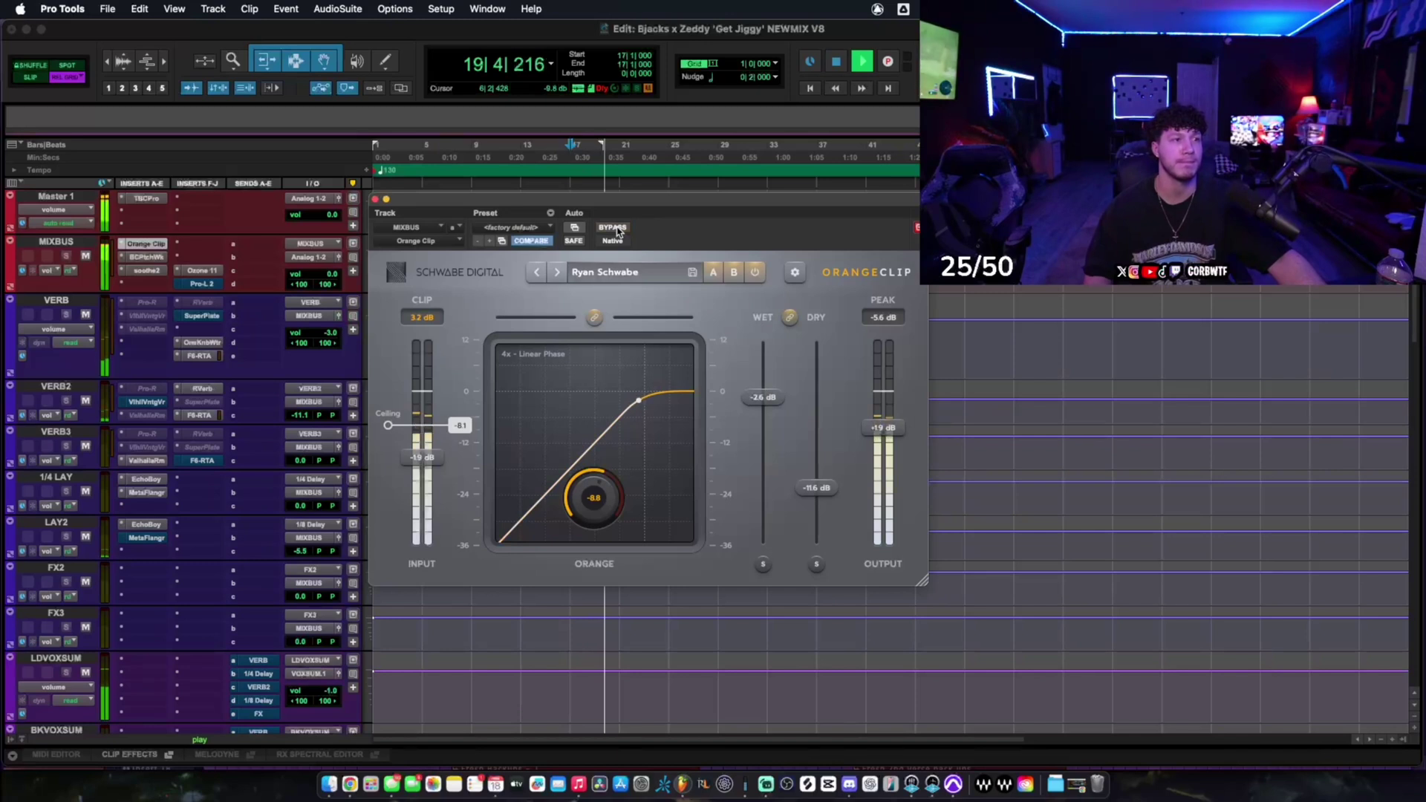
key("space")
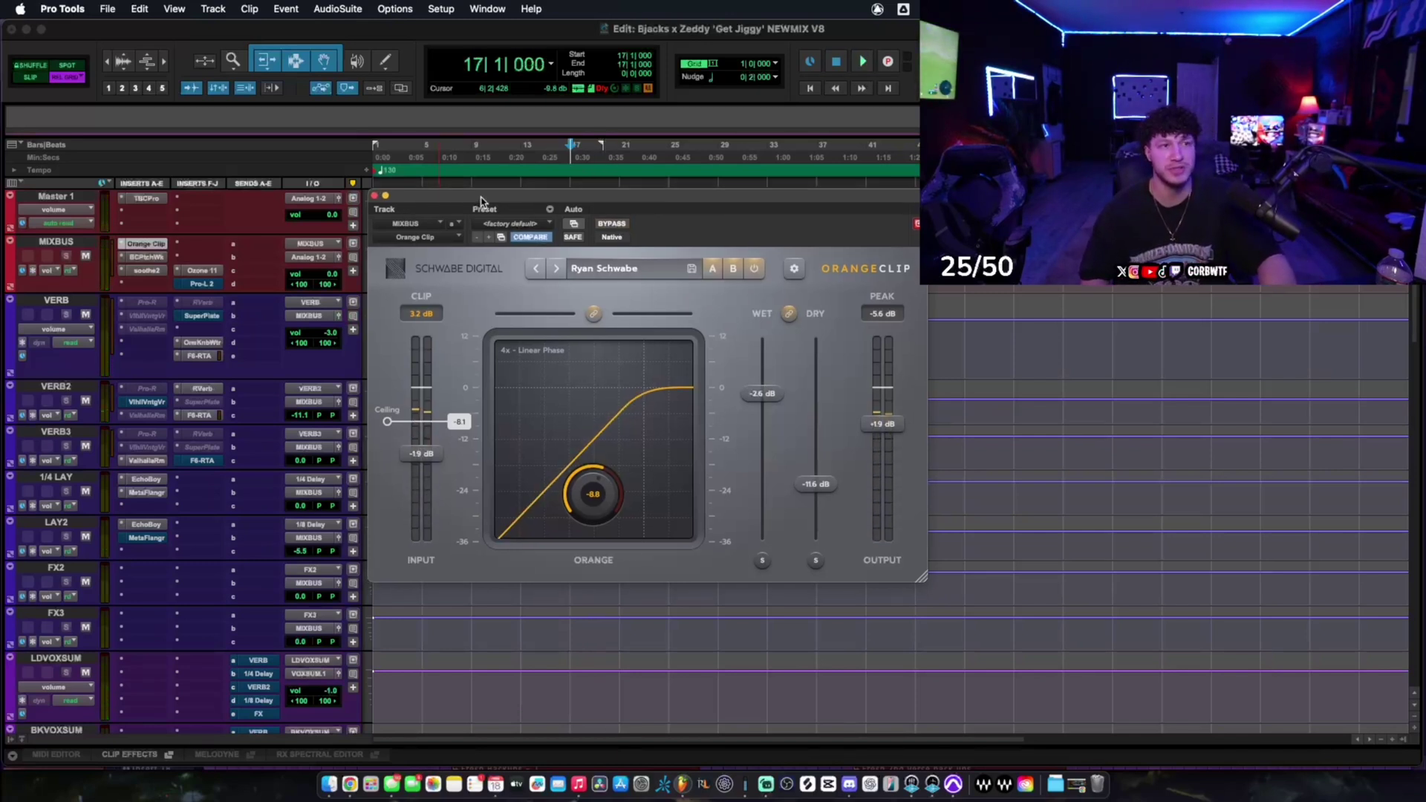
left_click_drag(482, 204, 474, 195)
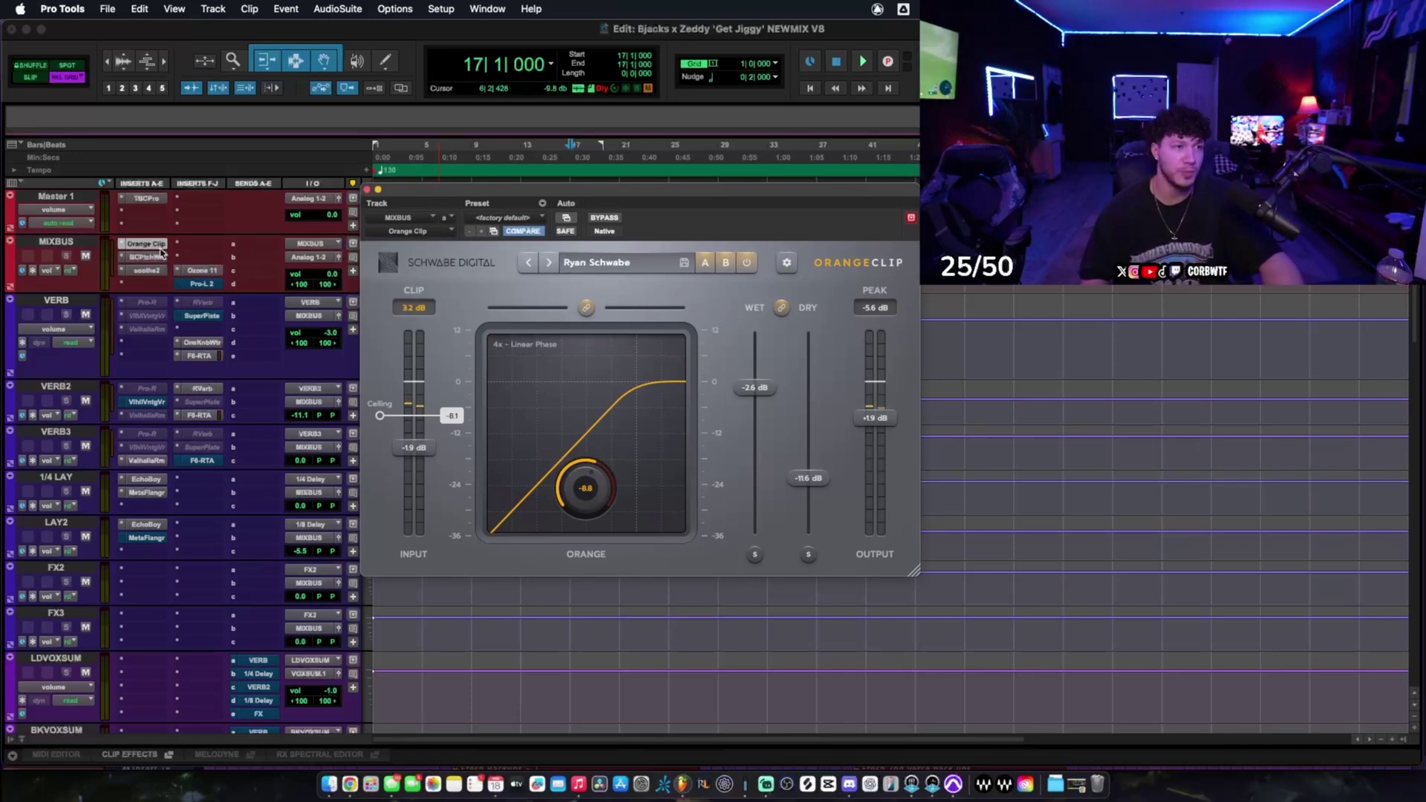
- Open The God Particle inside PatchWork on MIXBUS and play the mix with the PatchWork insert bypassed and active to compare
left_click(147, 256)
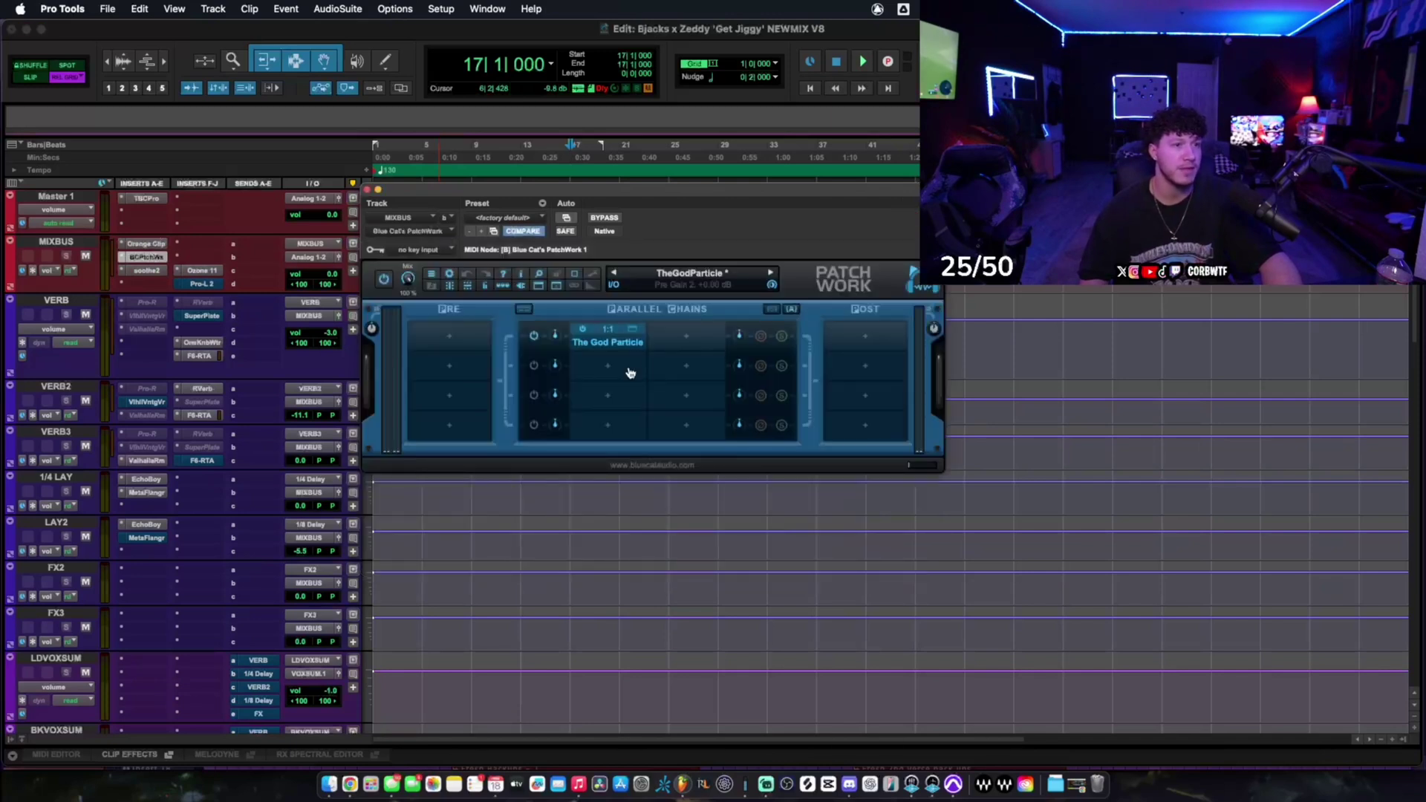
right_click(613, 334)
left_click(623, 334)
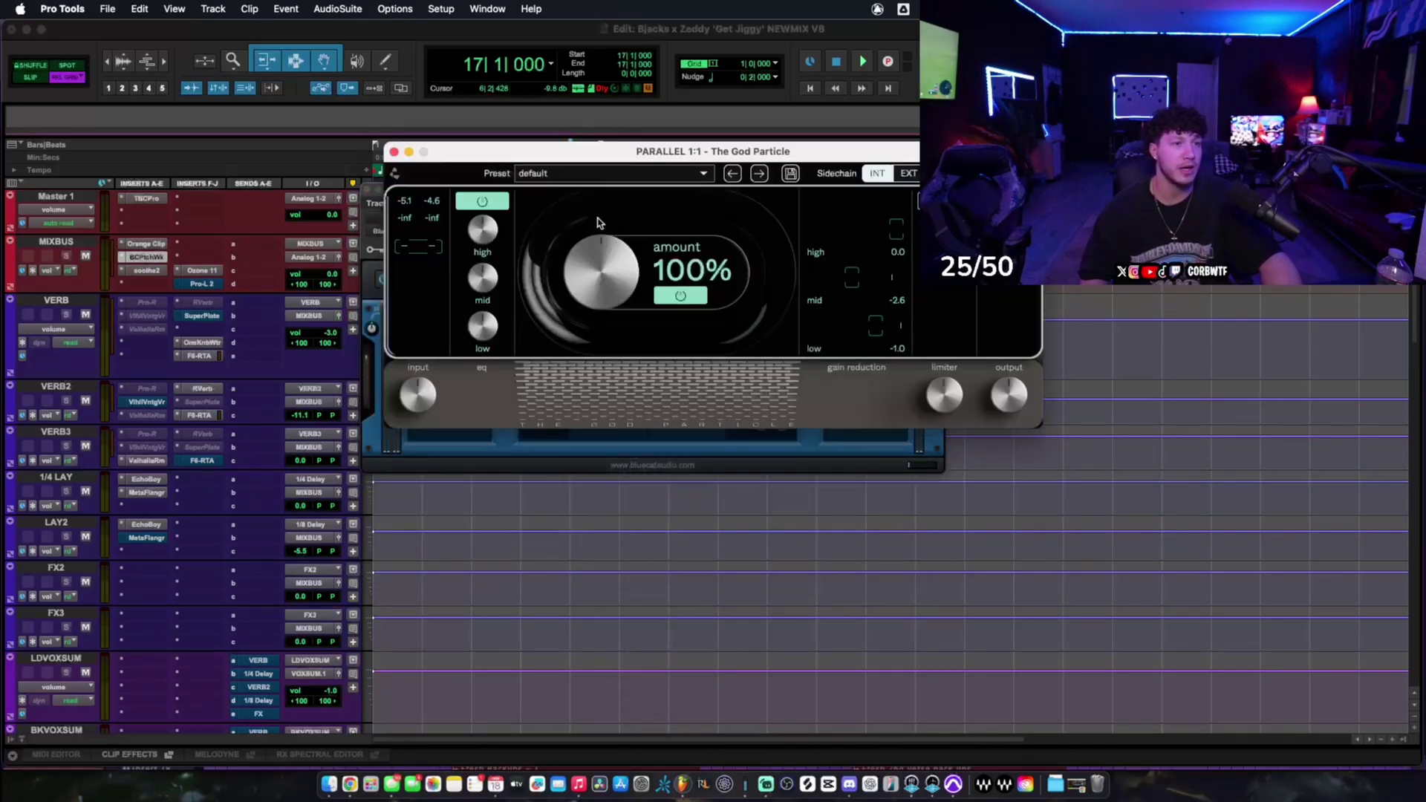
mouse_move(432, 394)
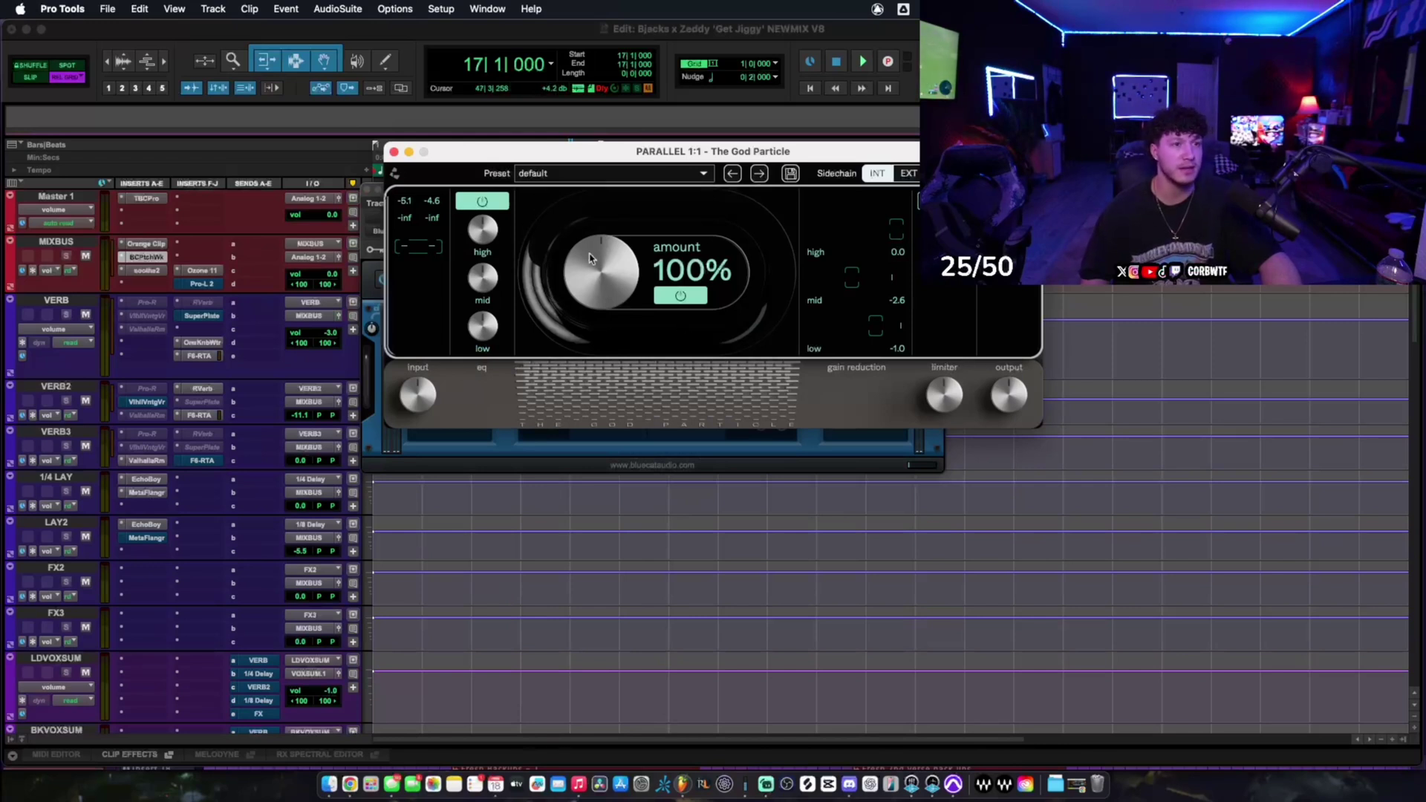
key("space")
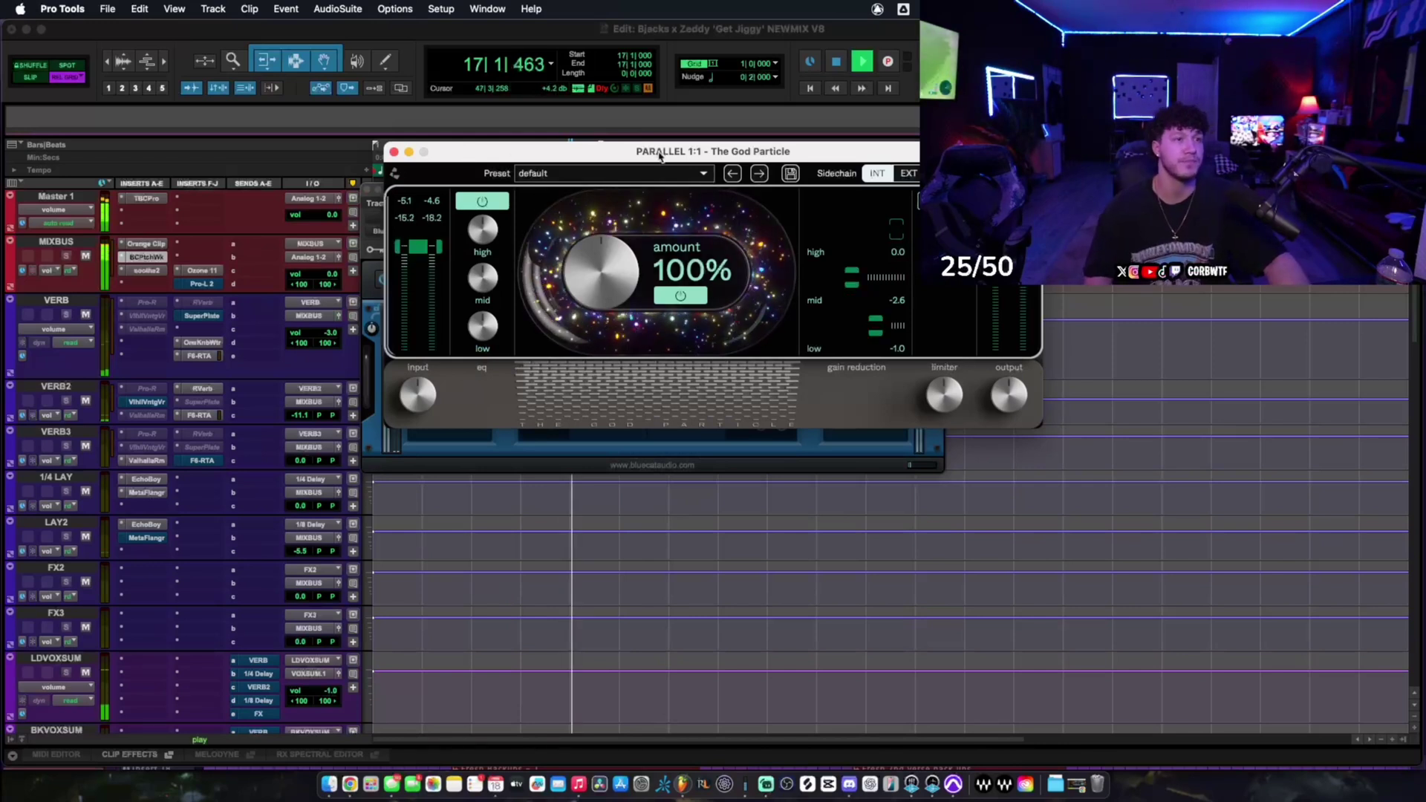
left_click(150, 262, "super")
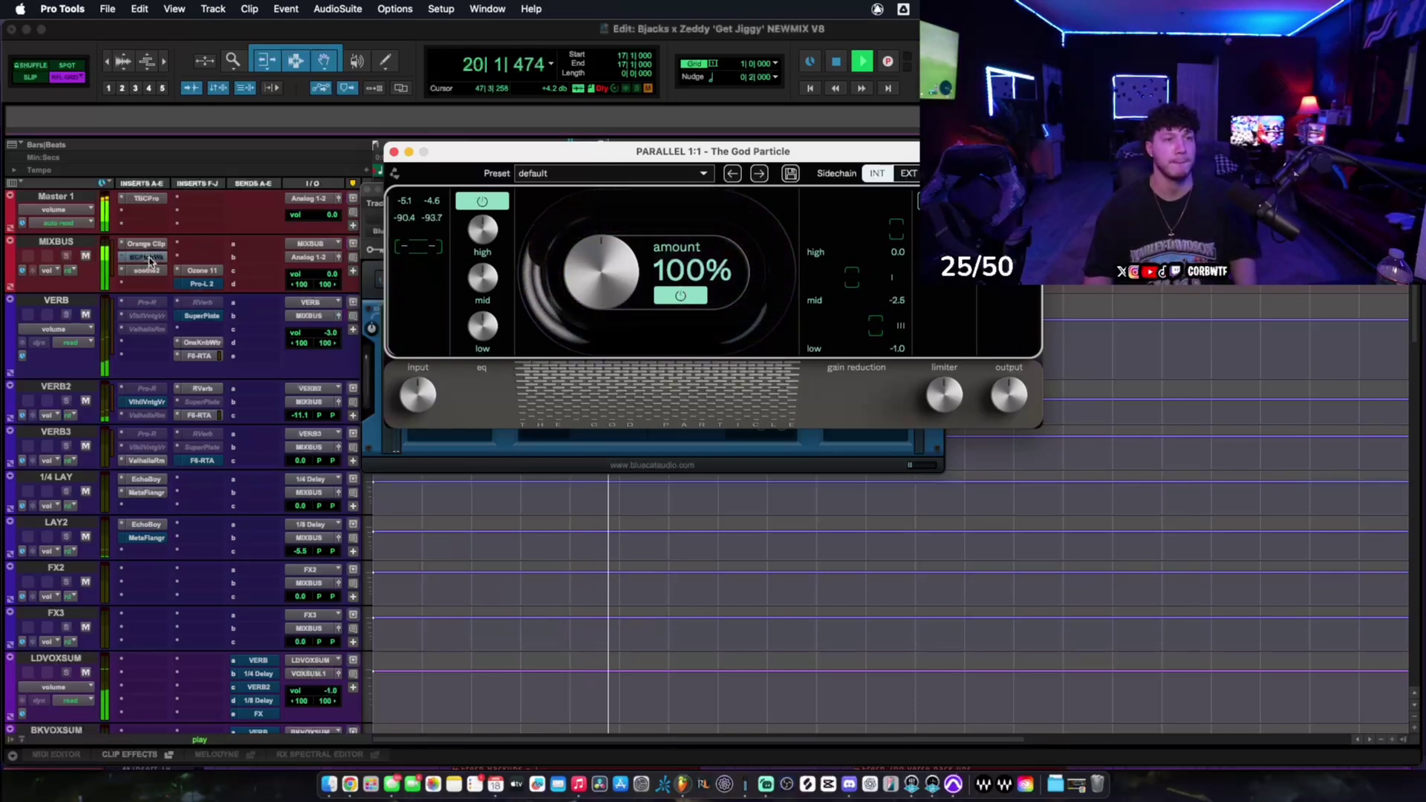
left_click(149, 261, "super")
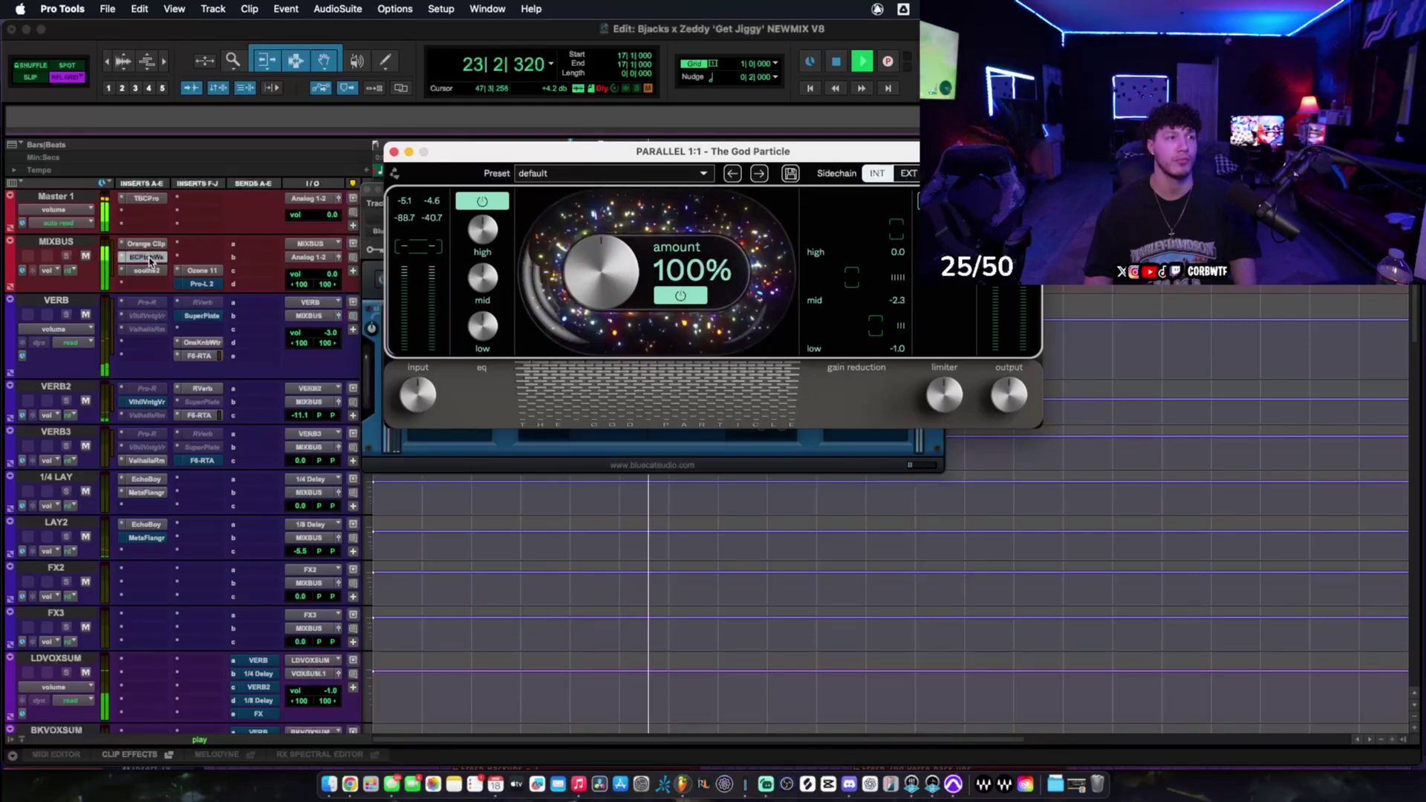
key("space")
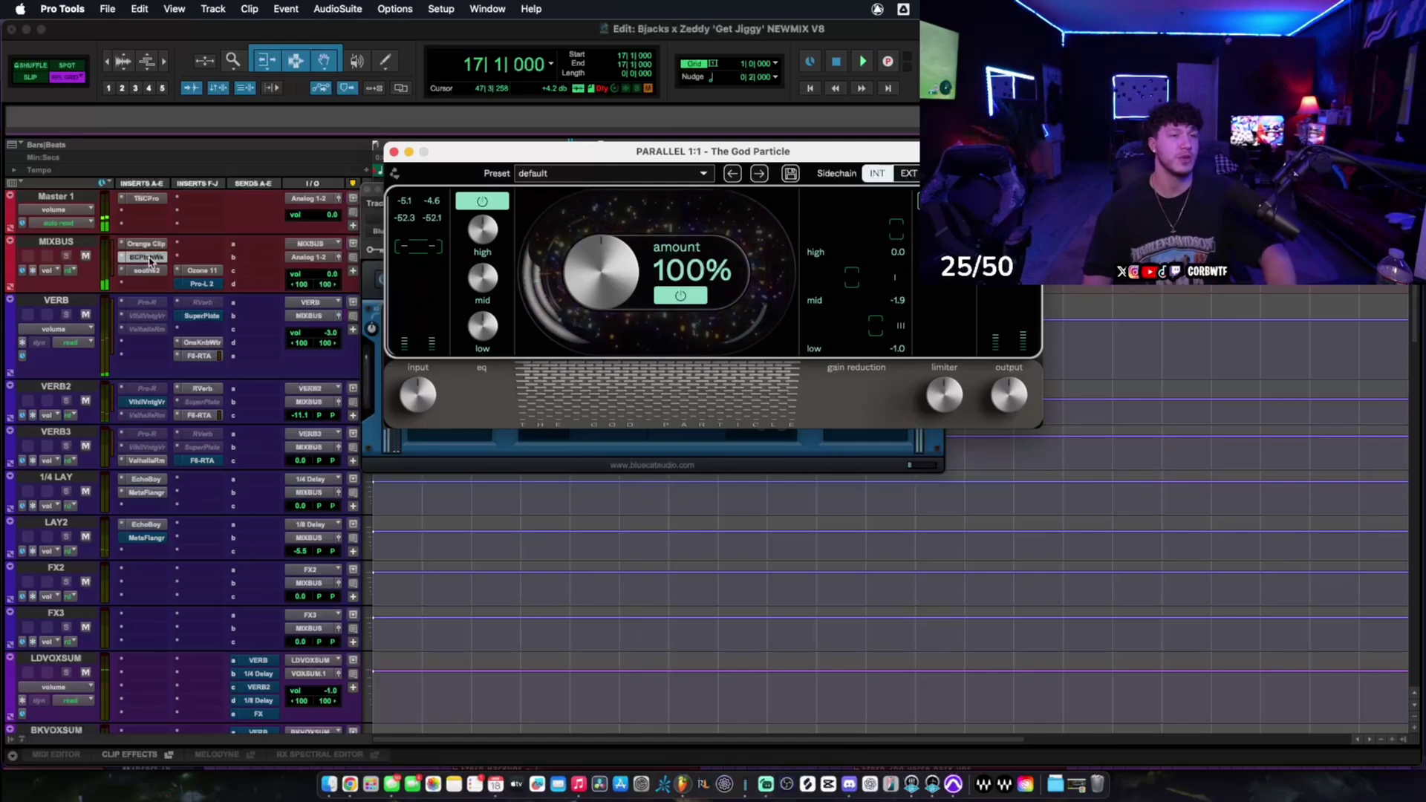
- Open soothe2 on MIXBUS and play the mix from bar 17 with the plug-in active and bypassed to compare
left_click(148, 270)
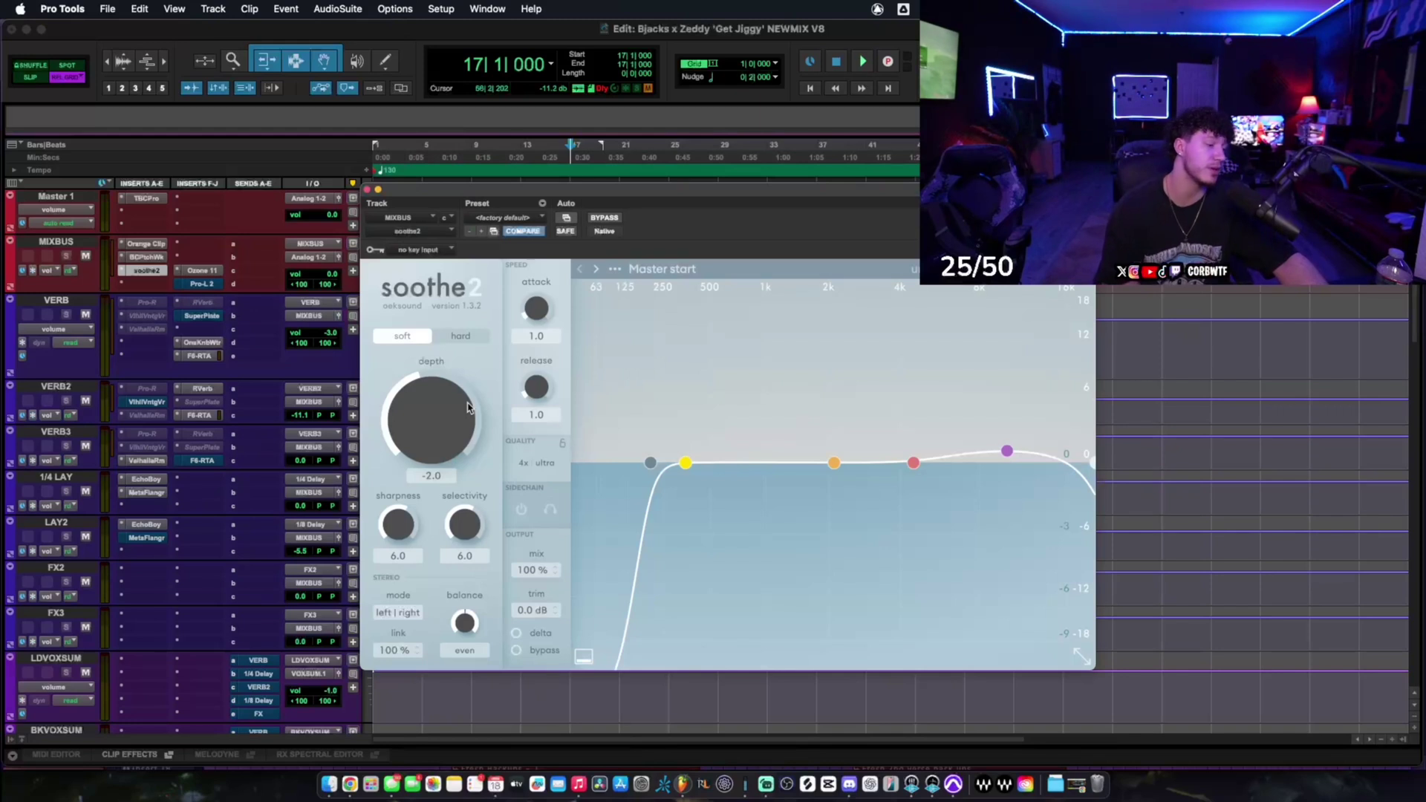
key("space")
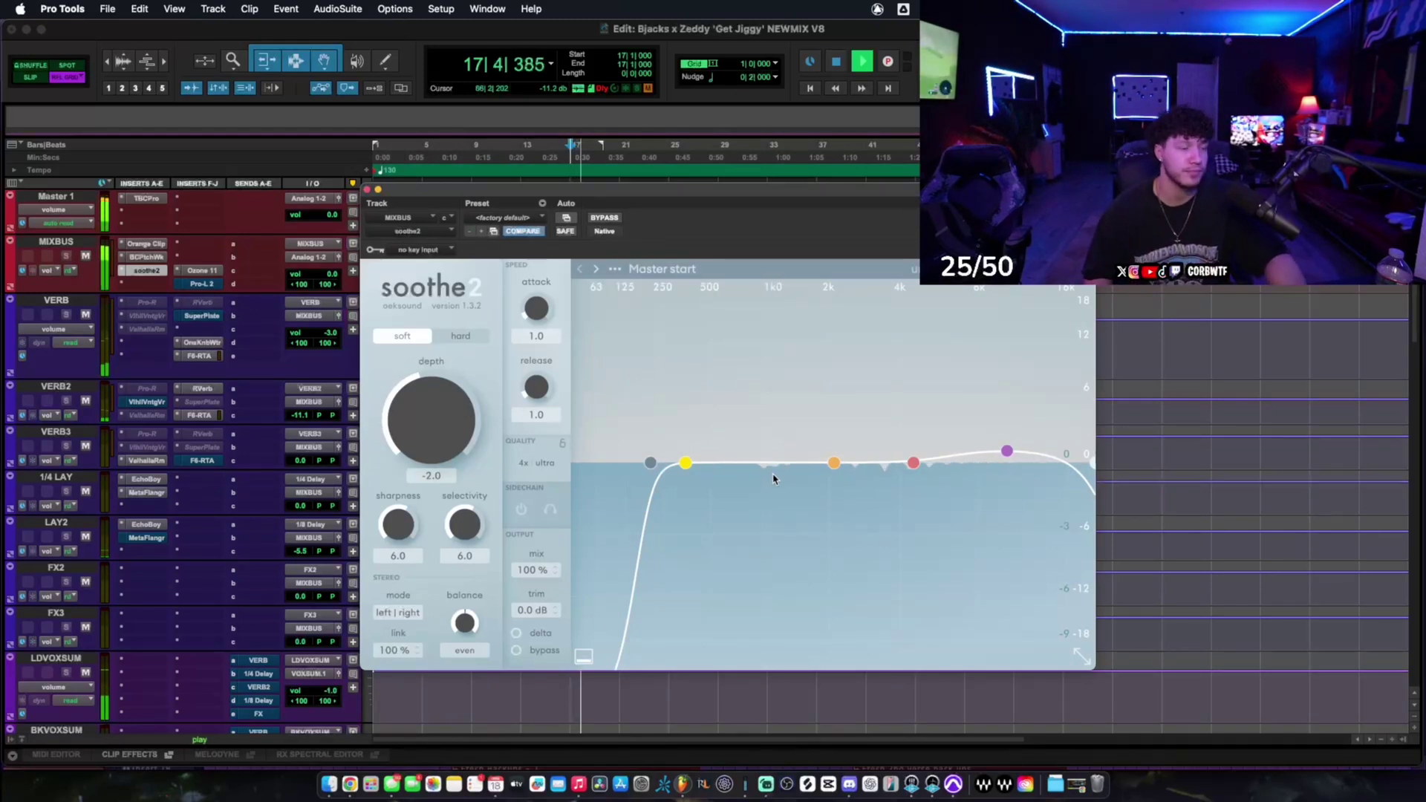
key("space")
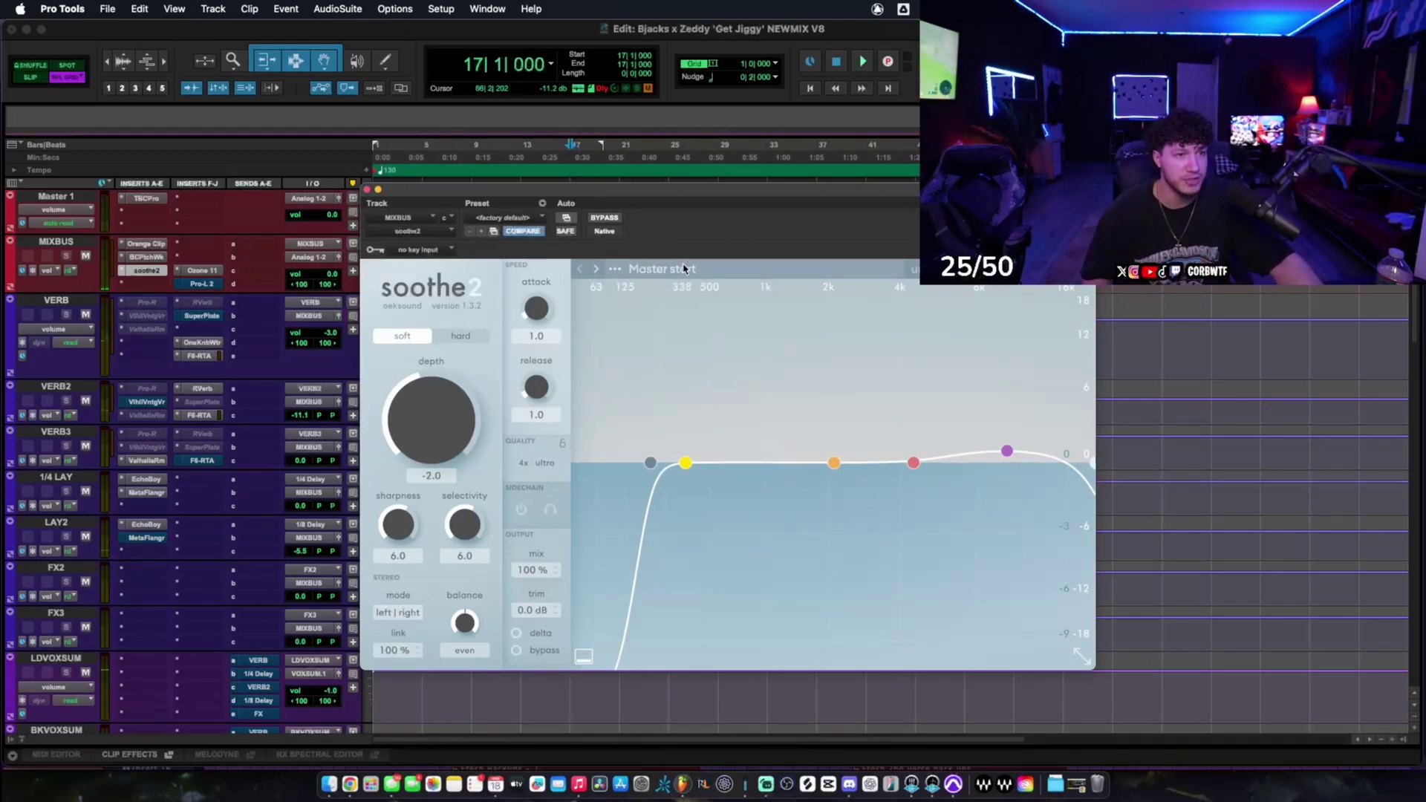
key("space")
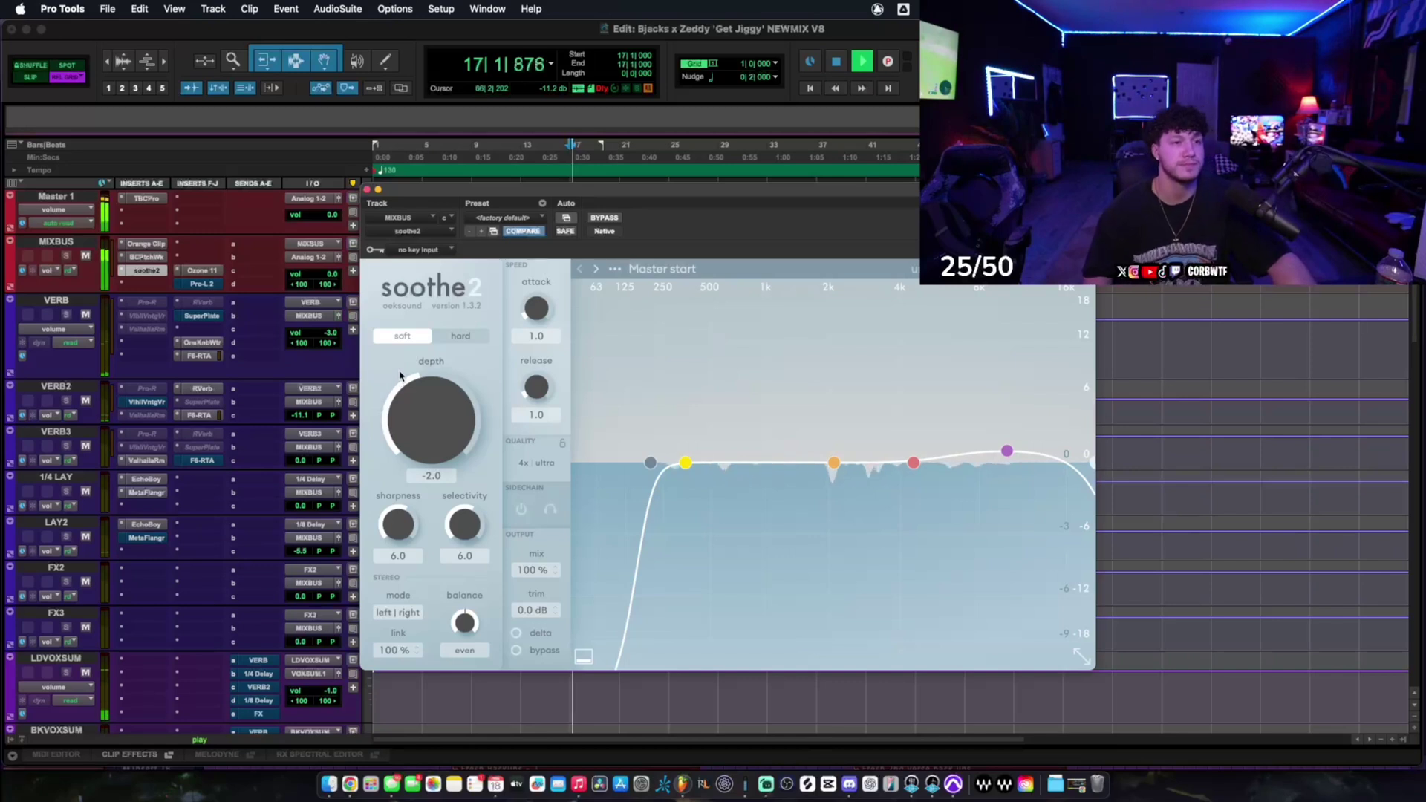
left_click(604, 219)
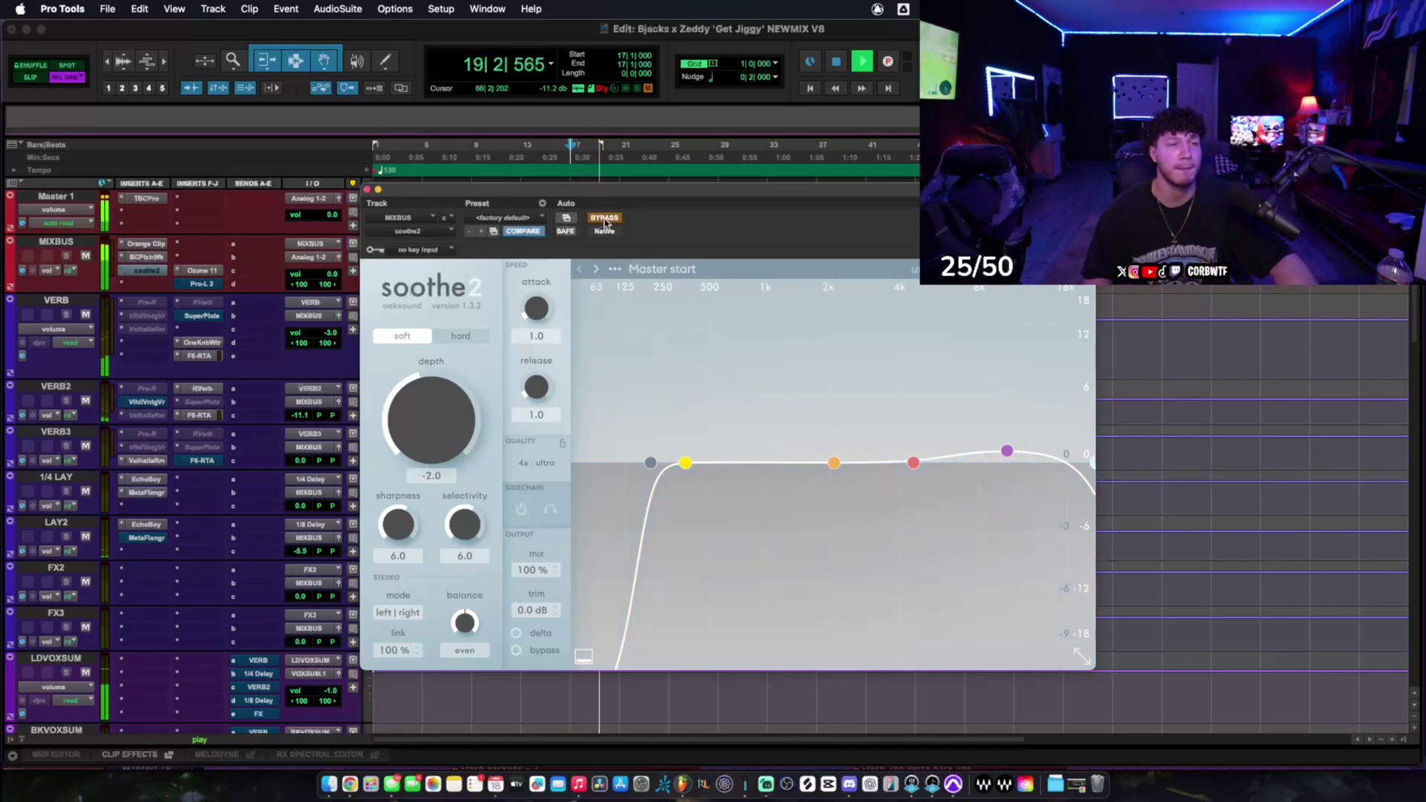
left_click(604, 218)
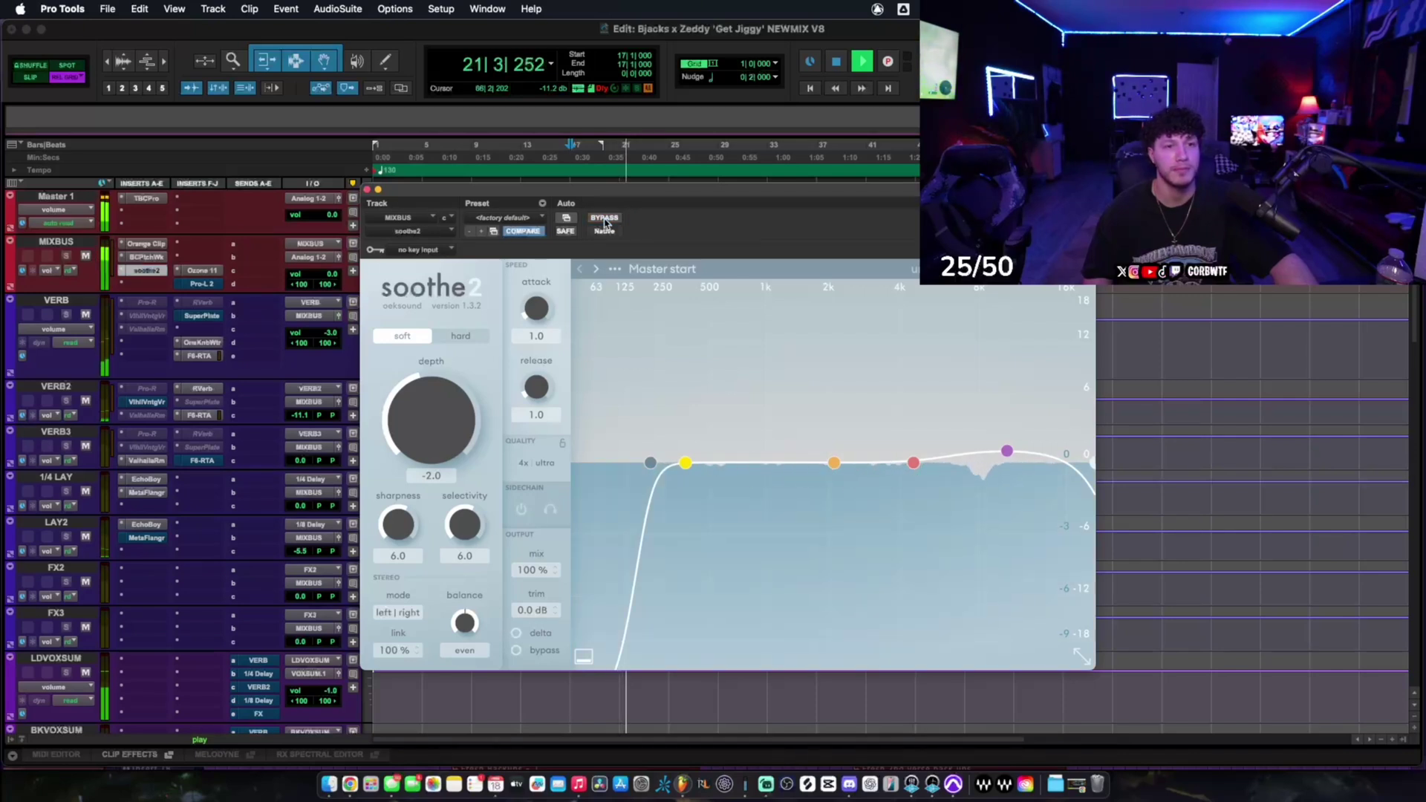
left_click(604, 219)
left_click(604, 219)
key("space")
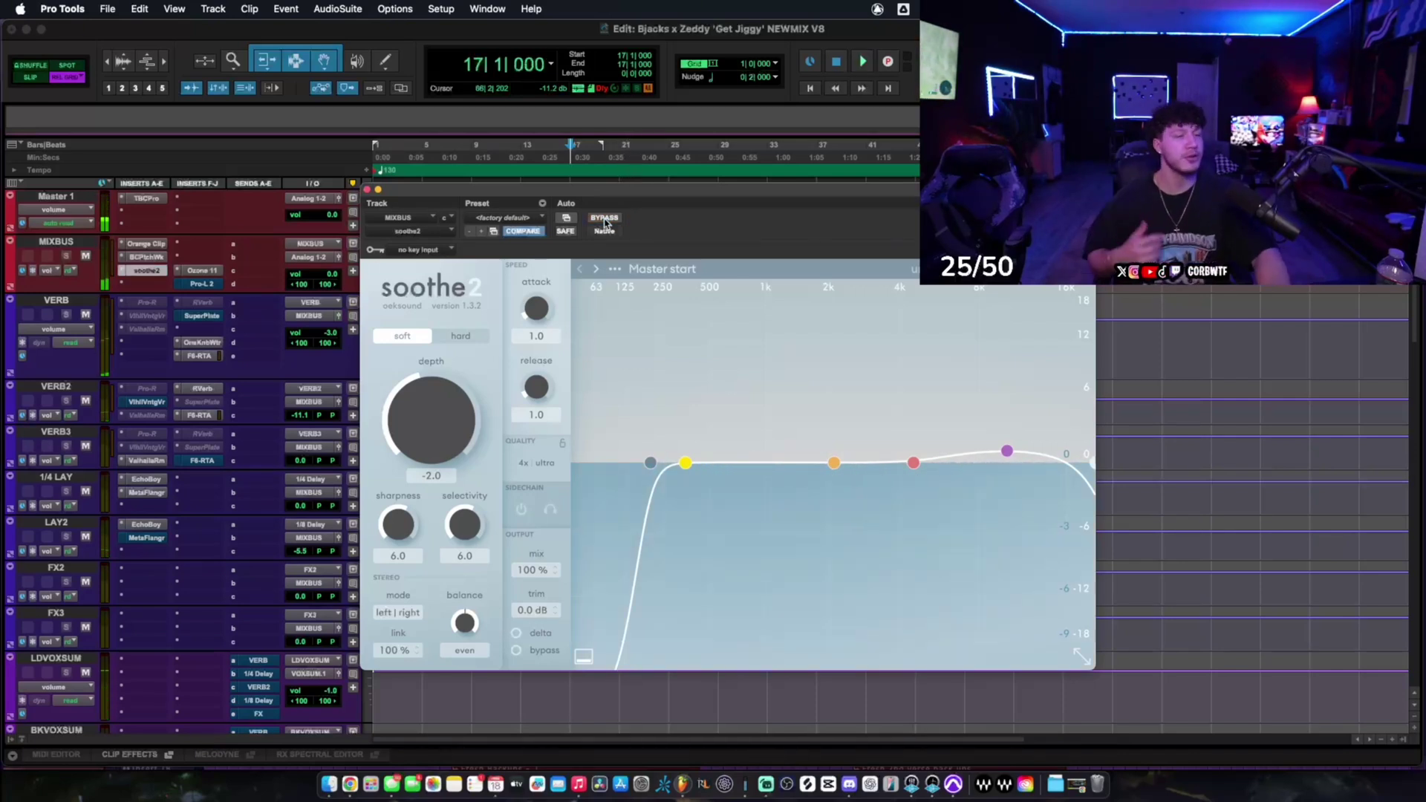
- Open Ozone 11 on MIXBUS and inspect its Equalizer, Impact, Imager, Clarity, Stabilizer and Dynamic EQ modules
left_click(146, 271)
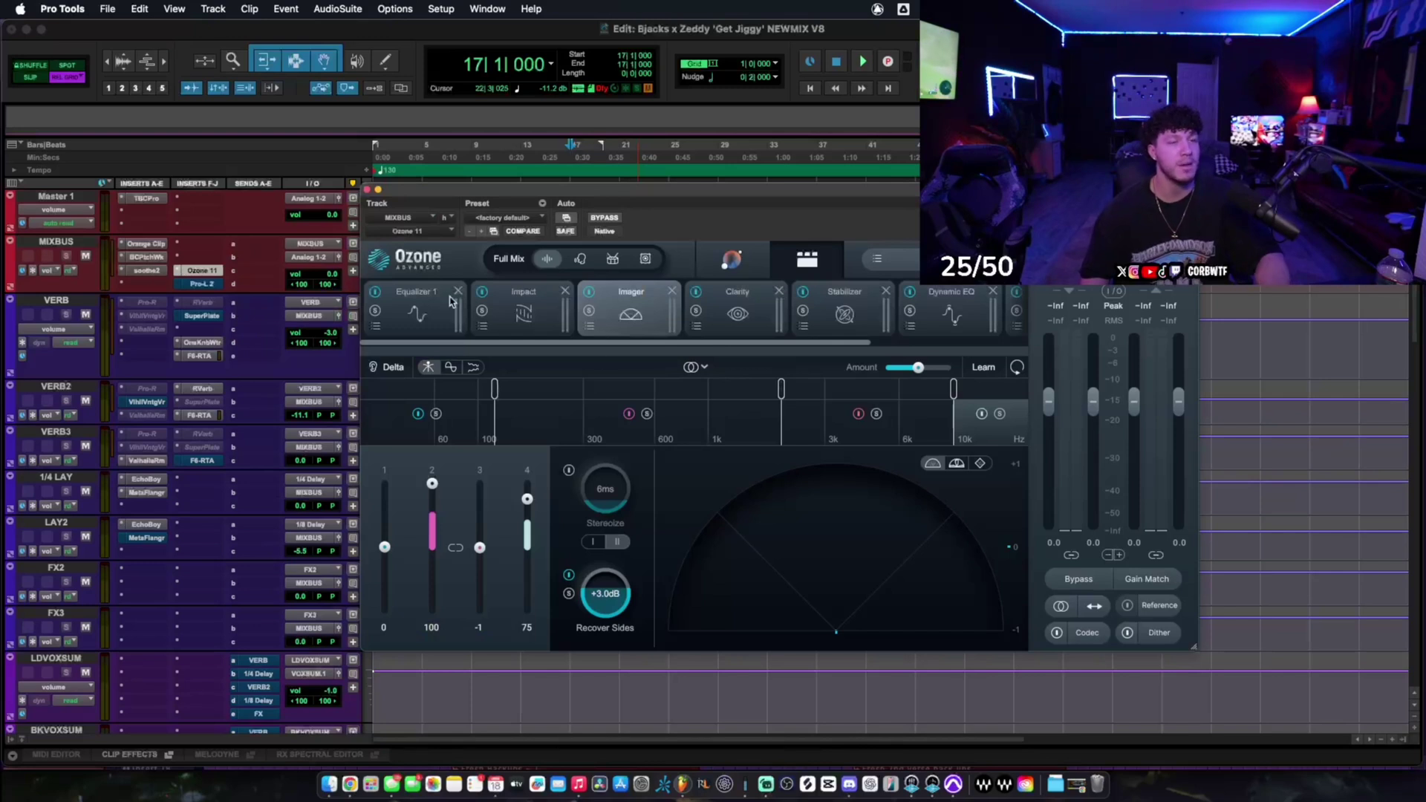
left_click(440, 321)
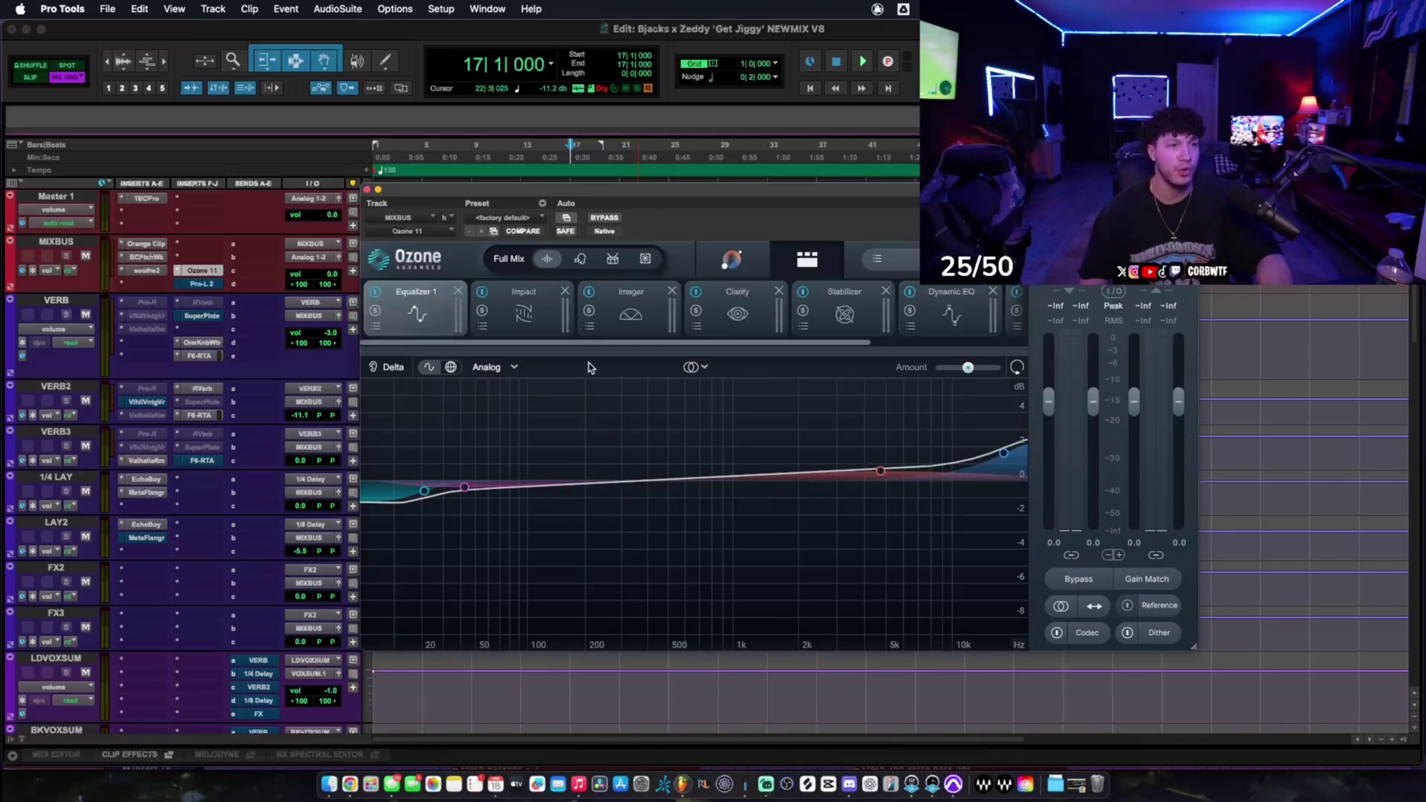
left_click(529, 321)
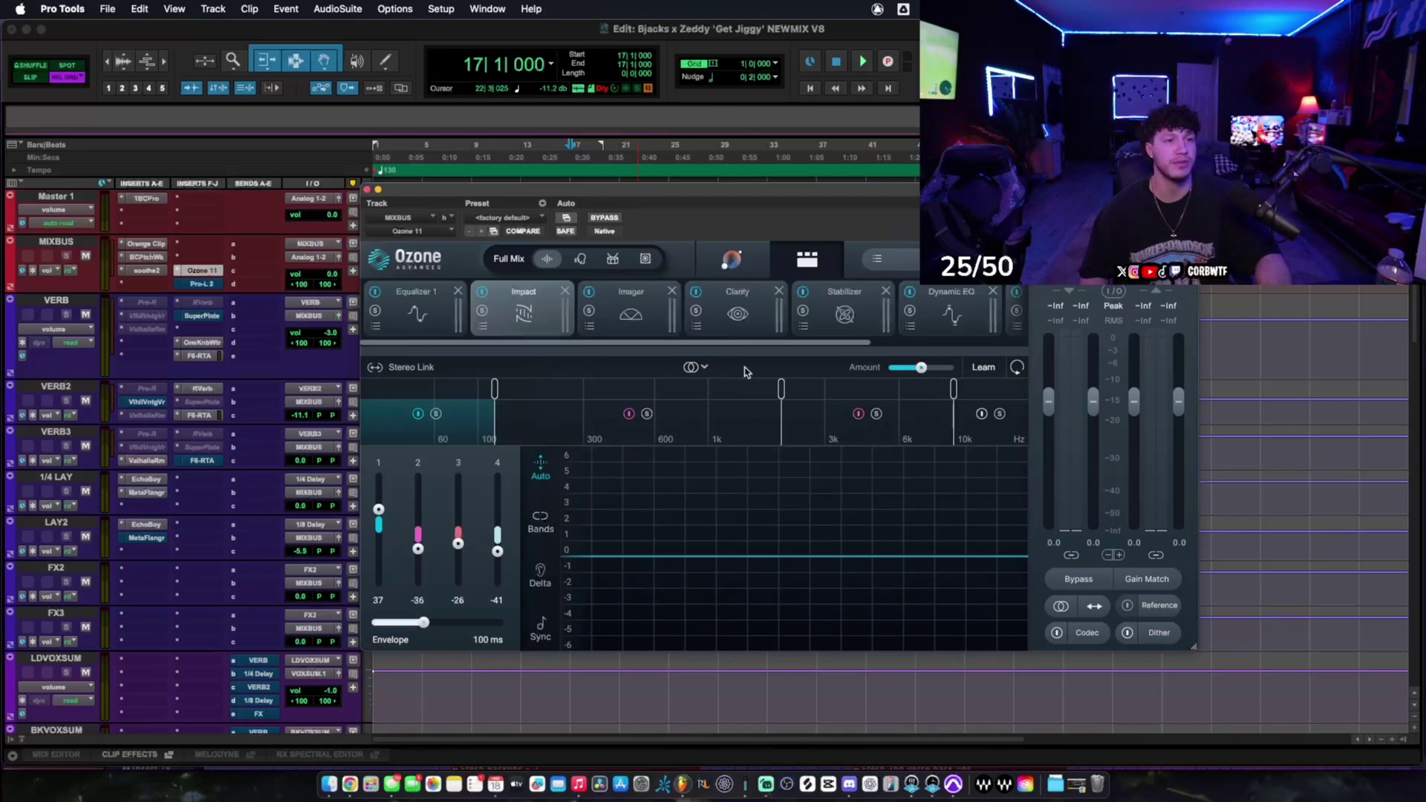
left_click(647, 321)
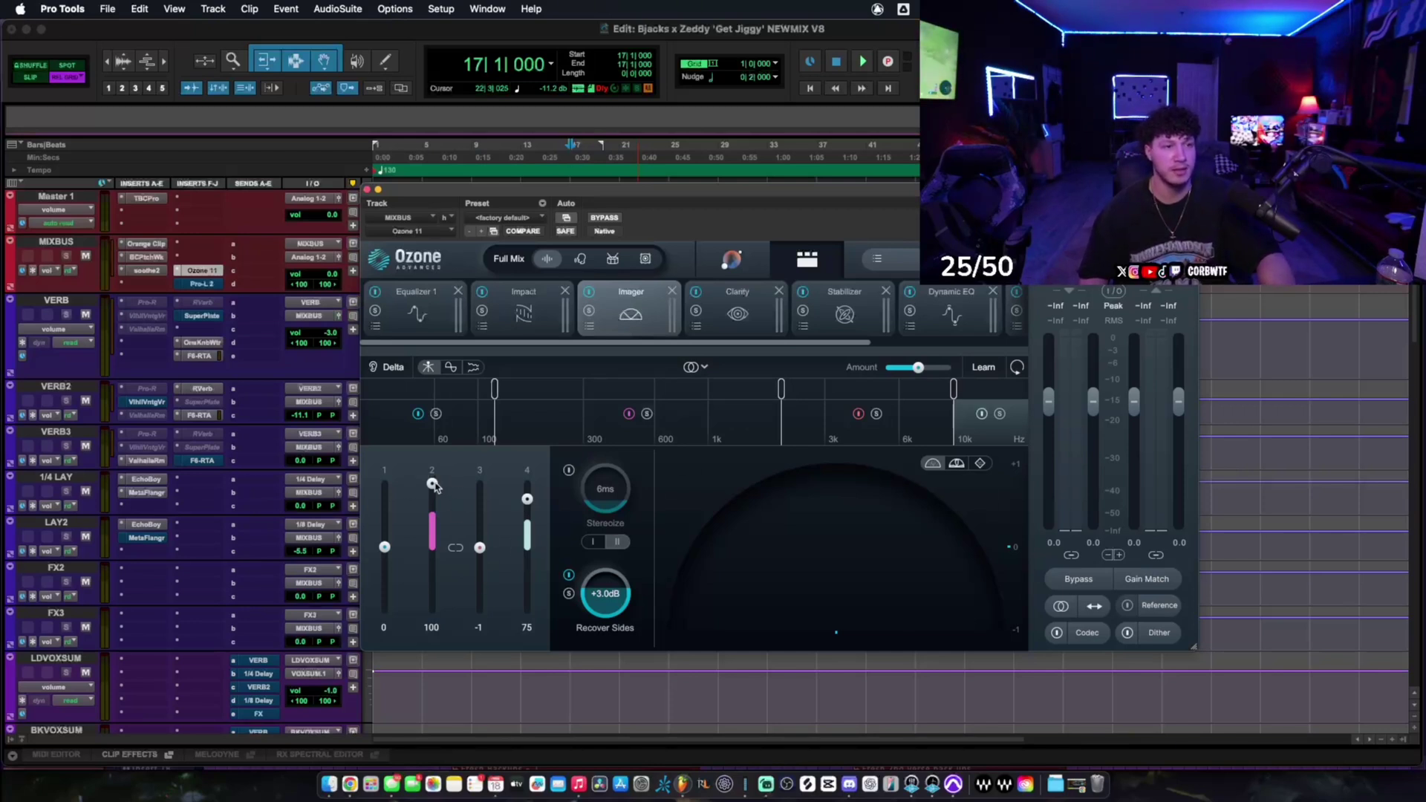
left_click(739, 327)
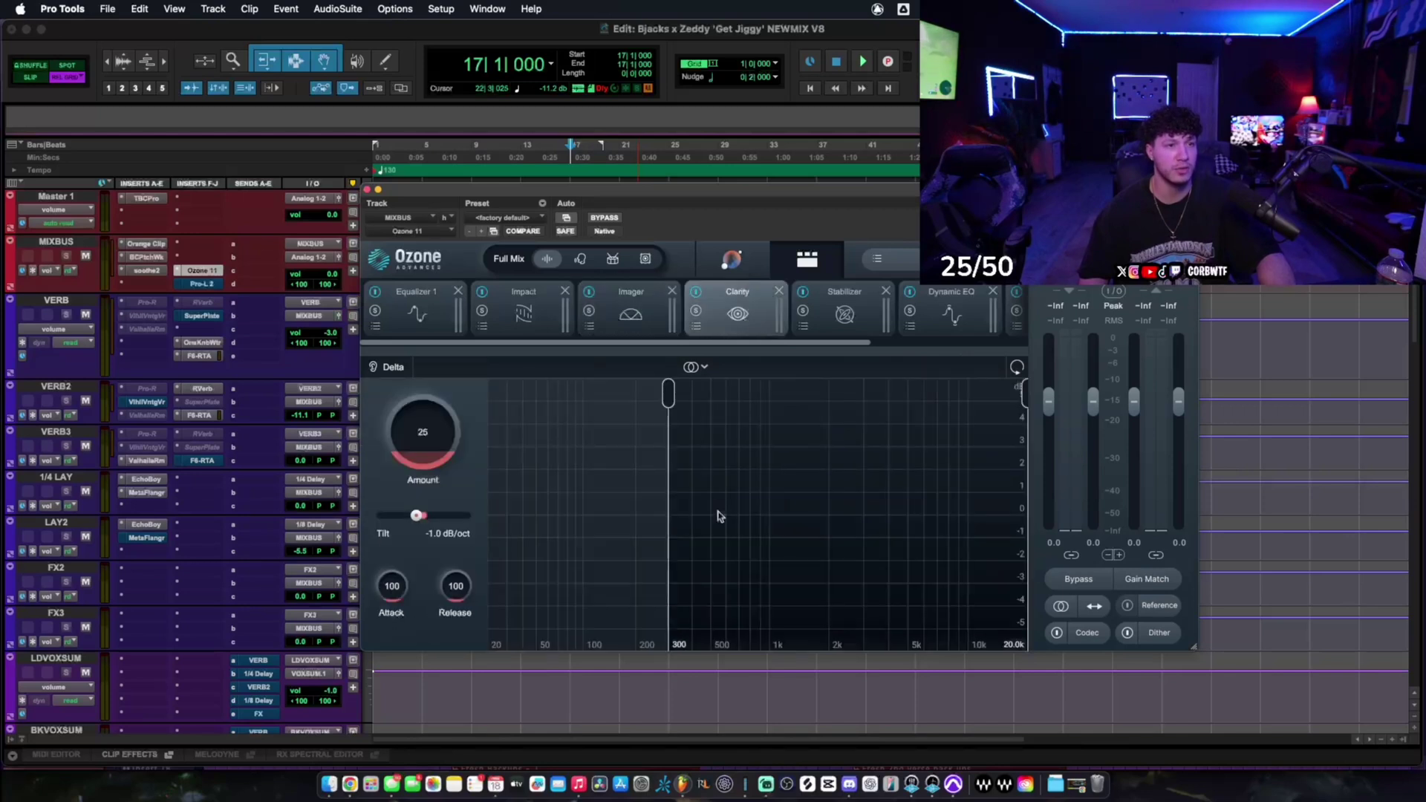
left_click(799, 331)
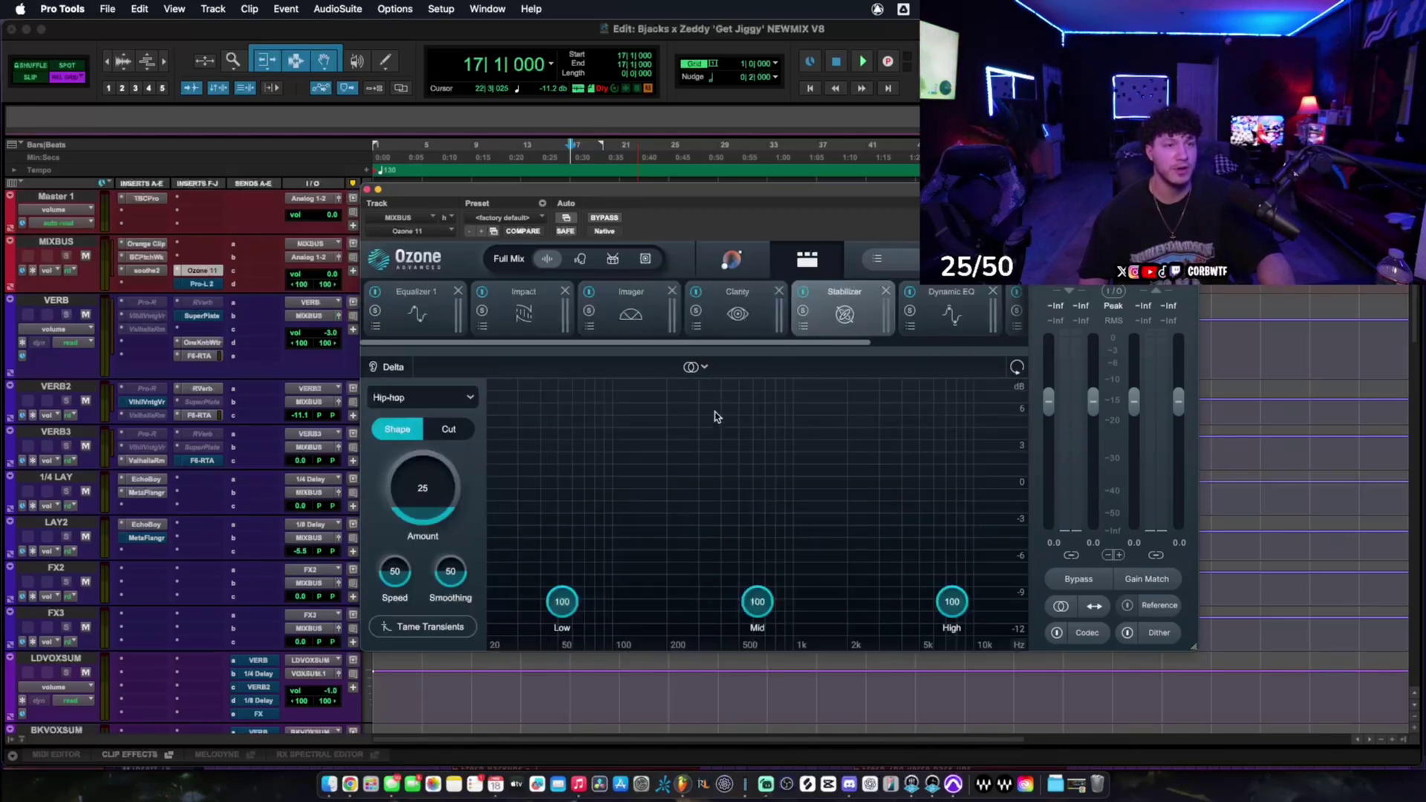
left_click(955, 324)
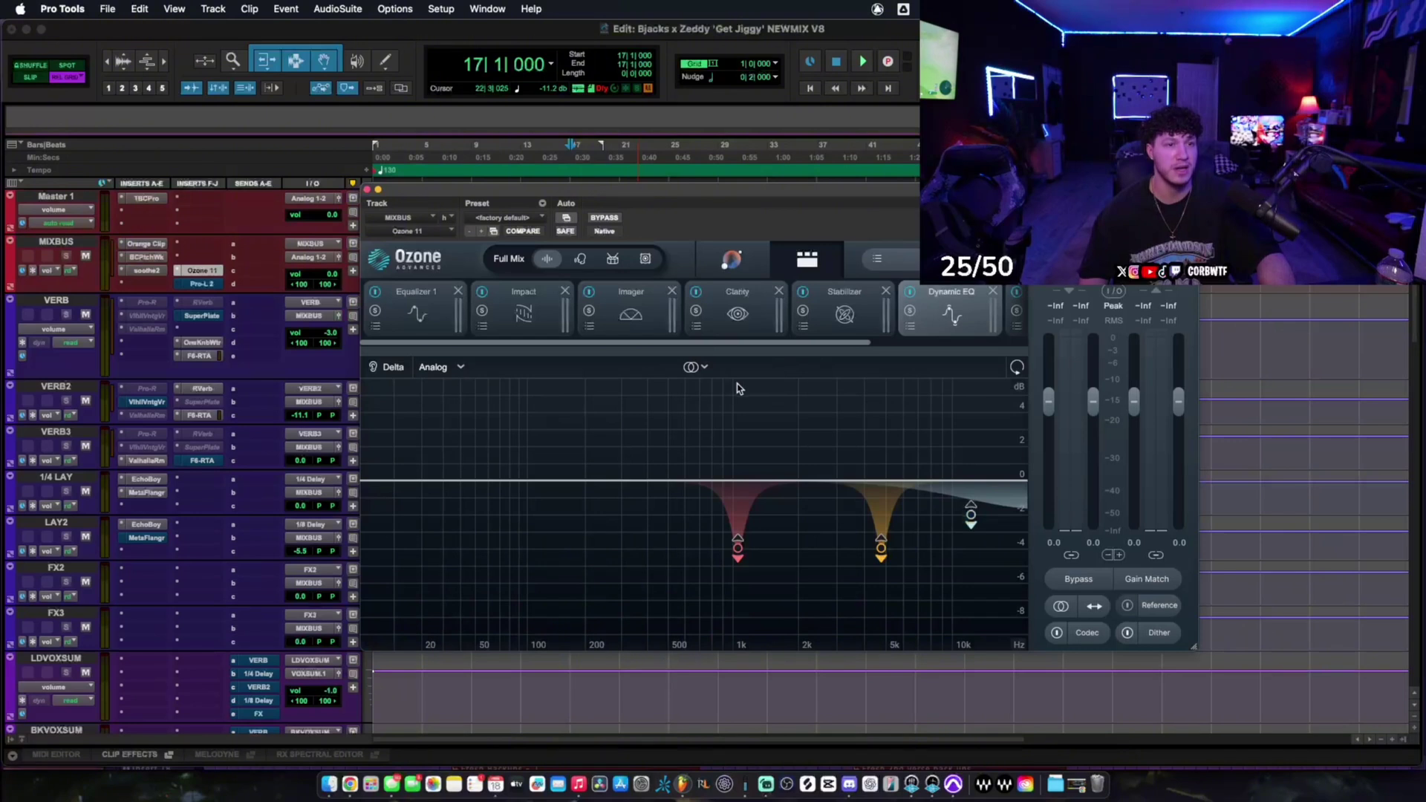
- Inspect the Maximizer module at the end of the Ozone 11 chain and close the plug-in window
left_click_drag(853, 346, 935, 390)
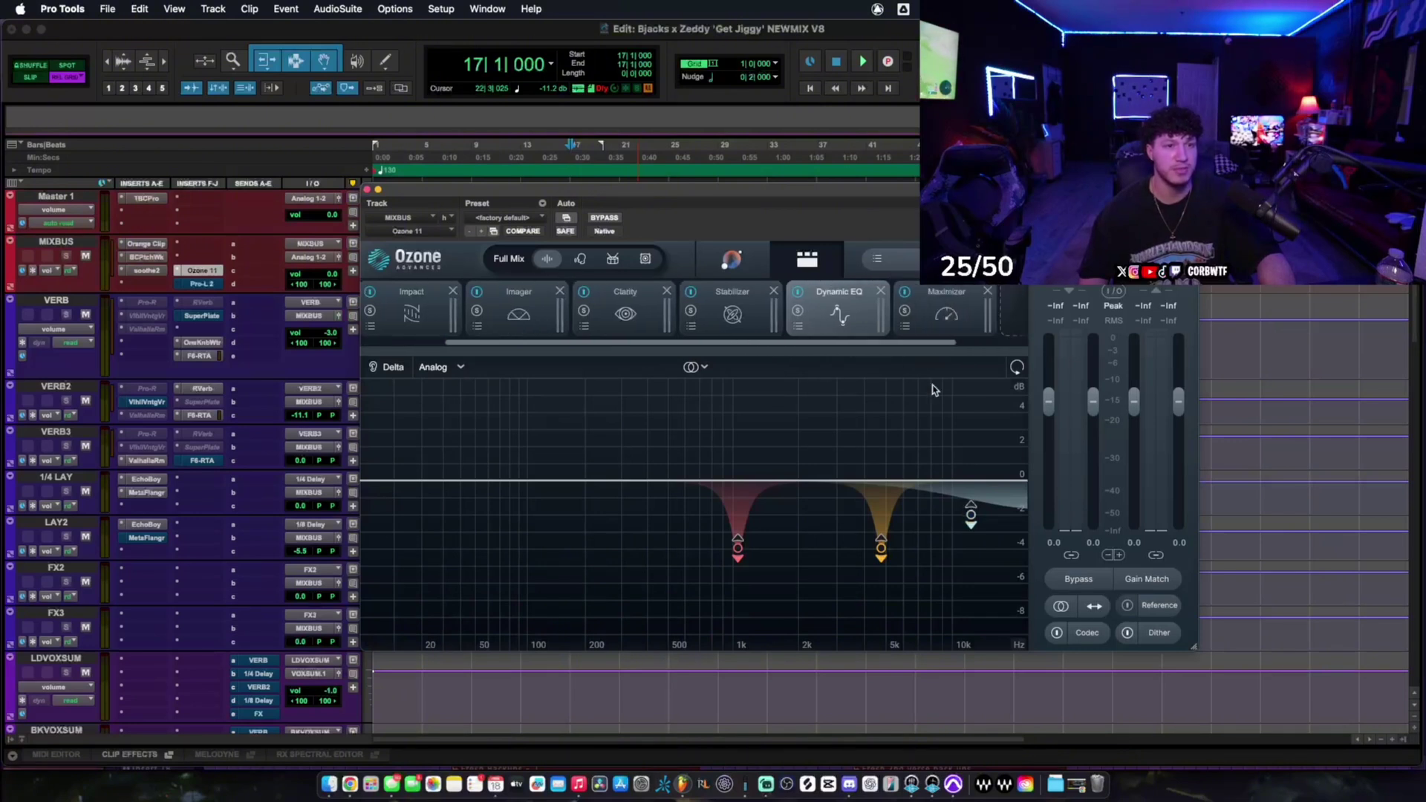
left_click(934, 329)
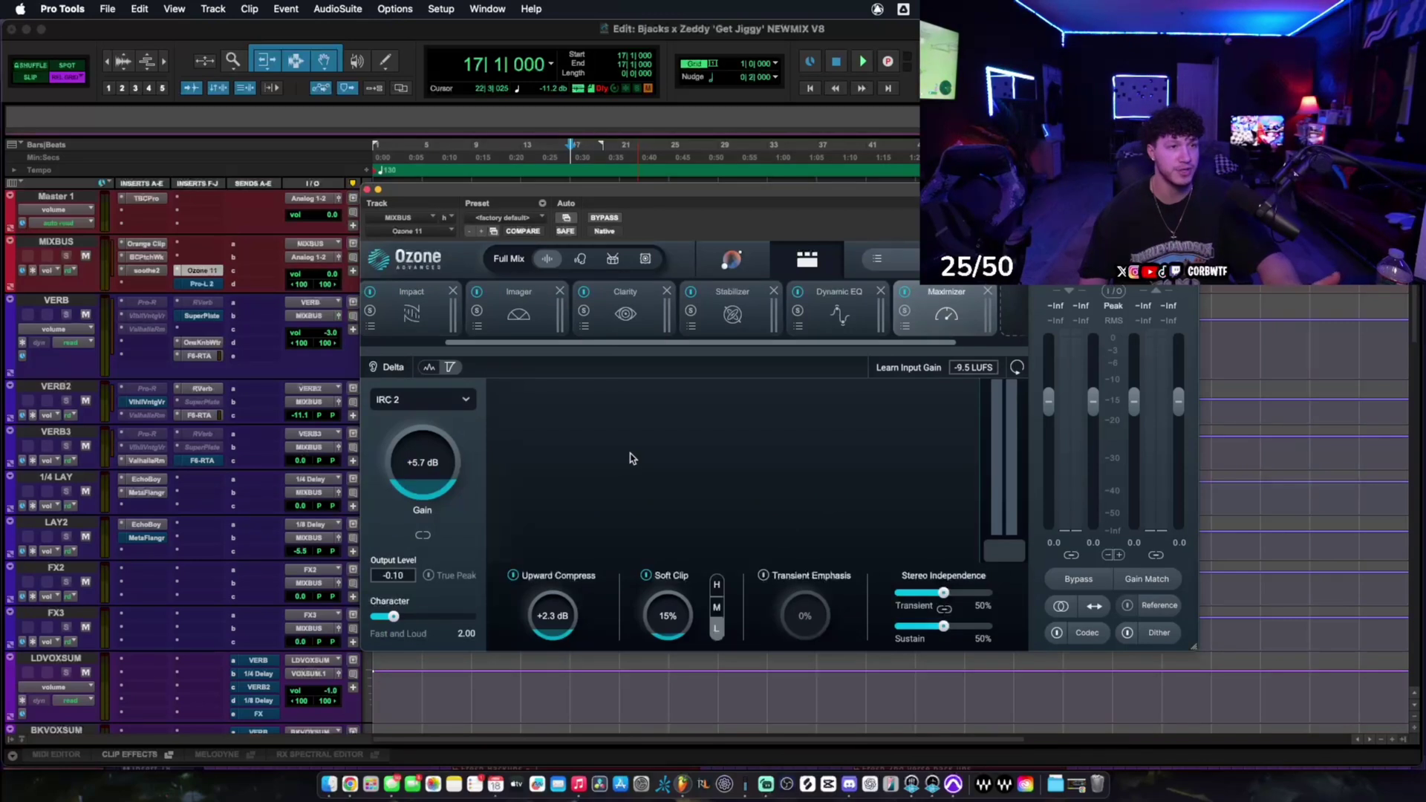
left_click(368, 190)
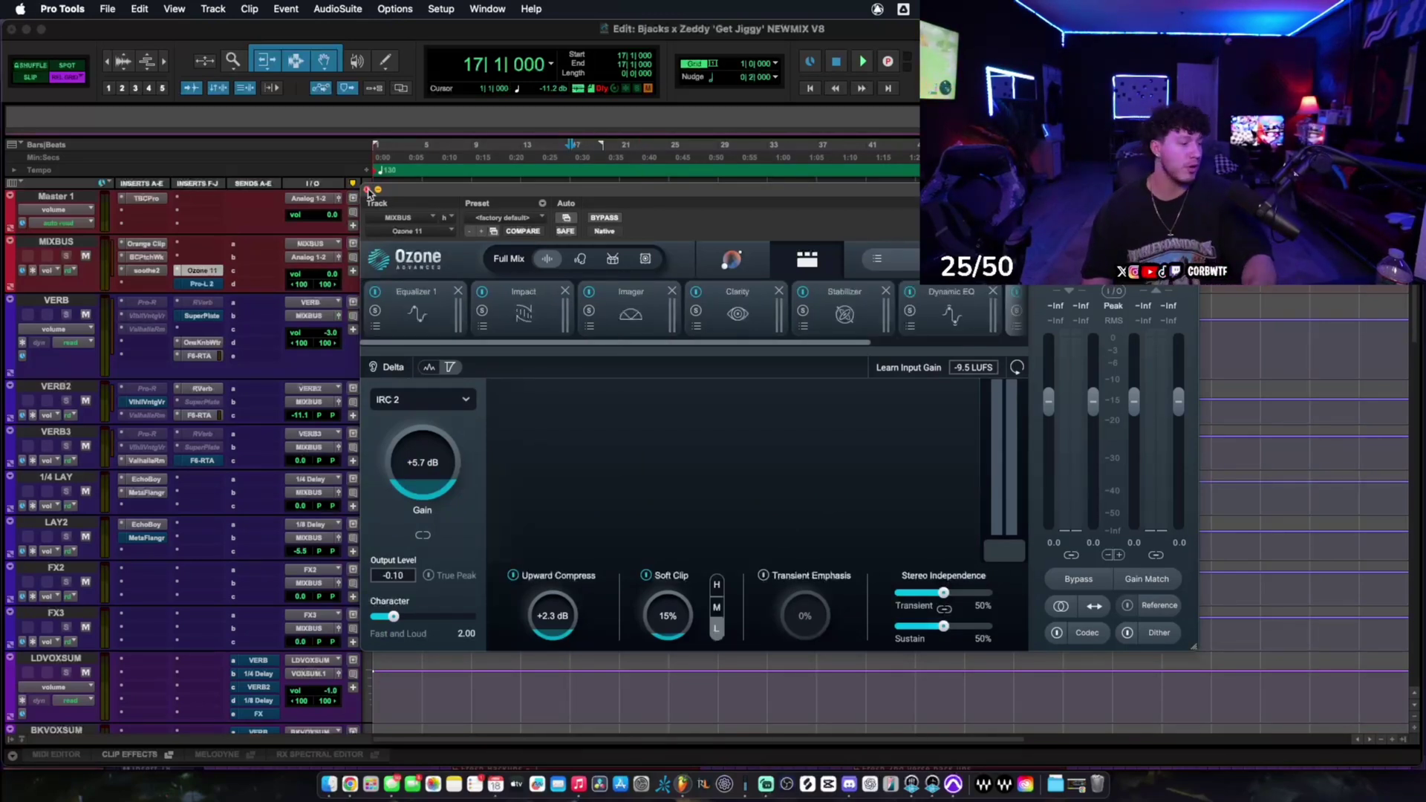
left_click(368, 190)
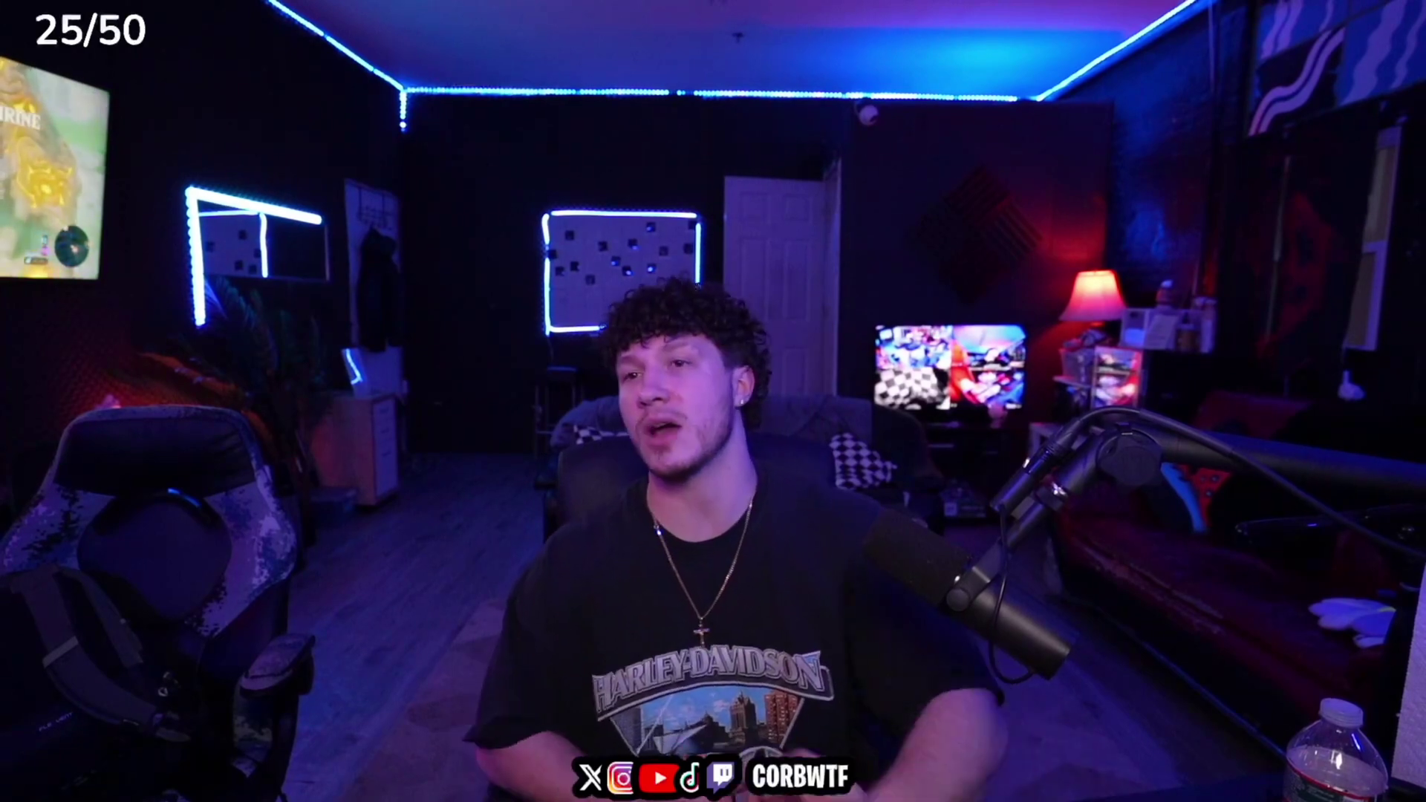